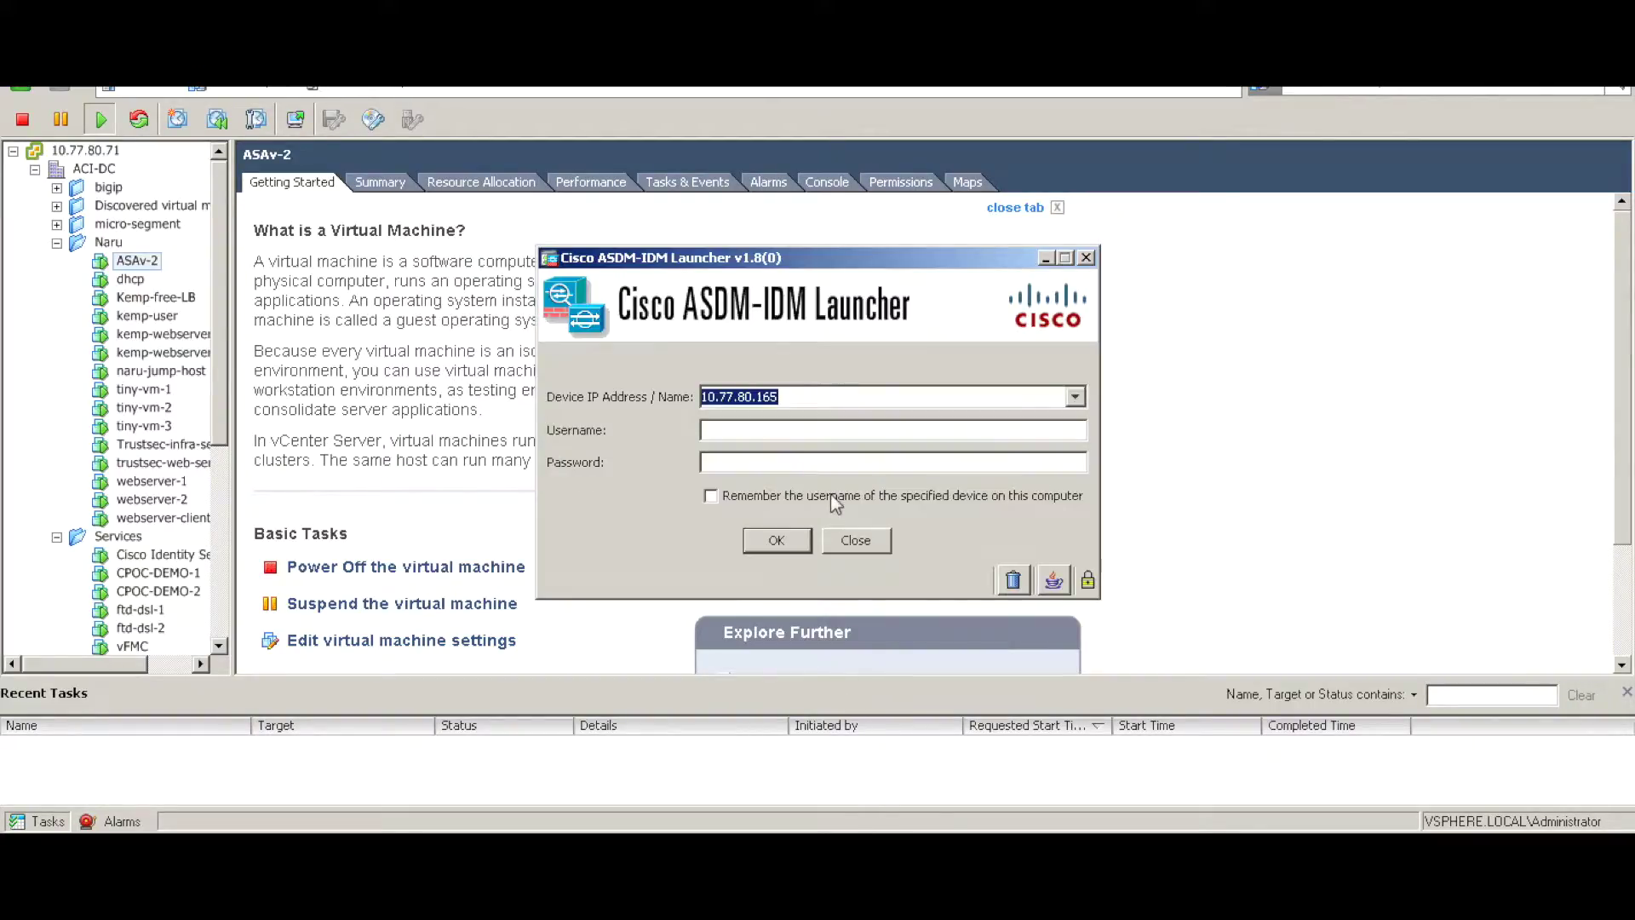
# - Begin the ASDM-IDM Launcher login for ASAv-2 at 10.77.80.165 in the username field
pyautogui.click(773, 429)
# - Log in to 10.77.80.165 with the firewall username and accept the untrusted certificate warning
pyautogui.write('naru')
pyautogui.press('Tab')
pyautogui.press('Return')
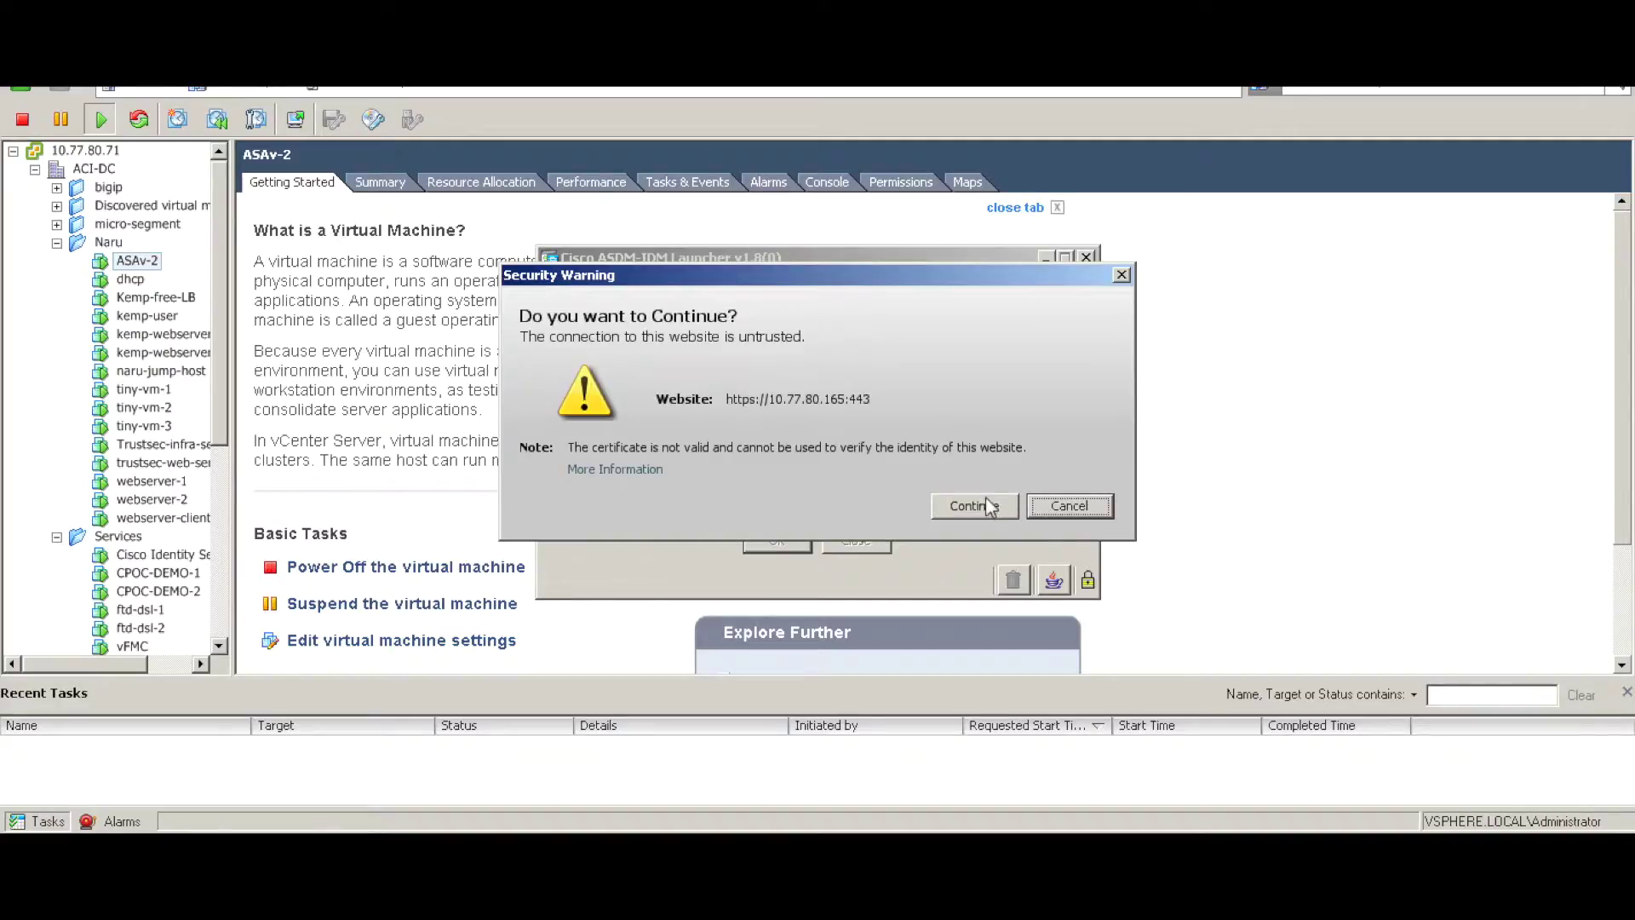
pyautogui.click(971, 506)
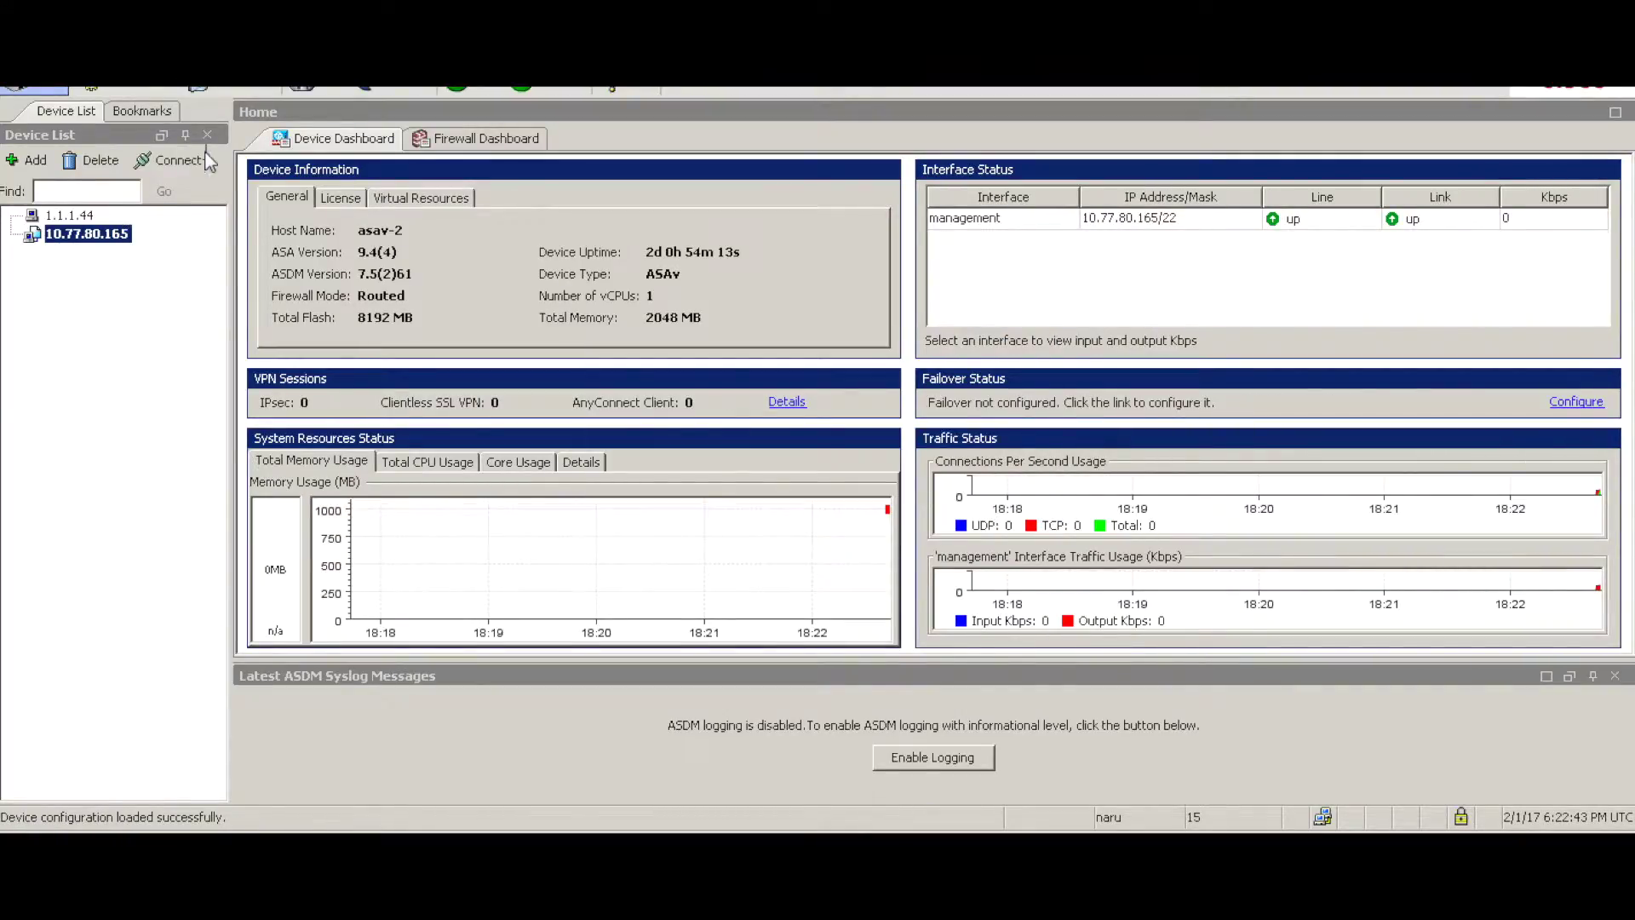
# - Review the firewall's Interfaces table and Access Rules in ASDM Configuration, then return to vSphere
pyautogui.click(75, 240)
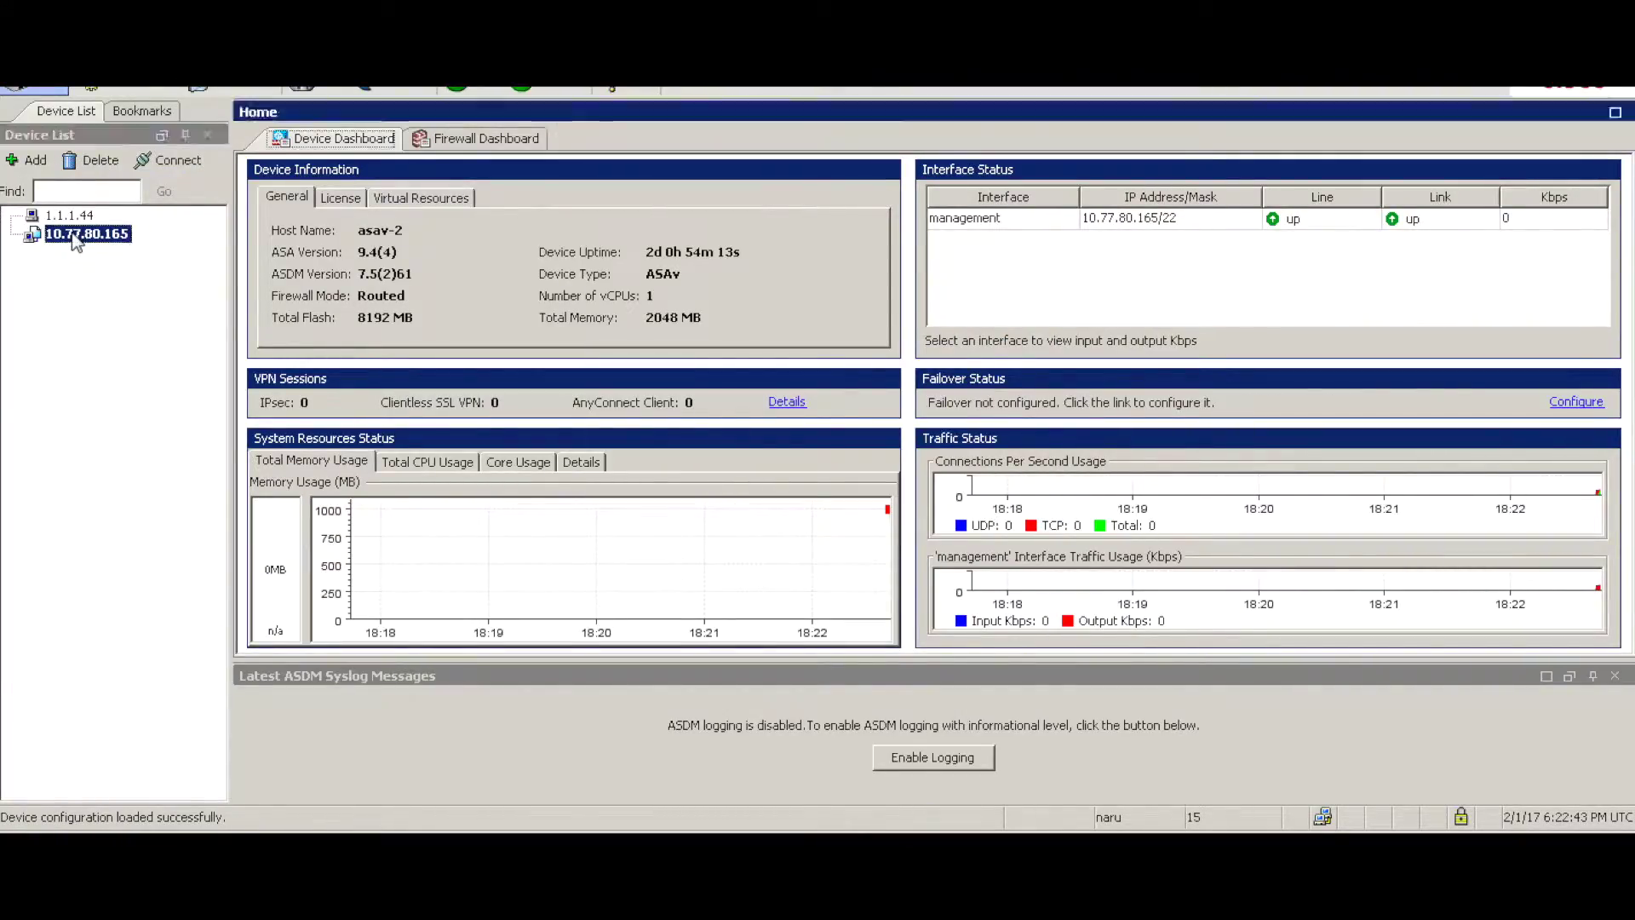
pyautogui.click(146, 89)
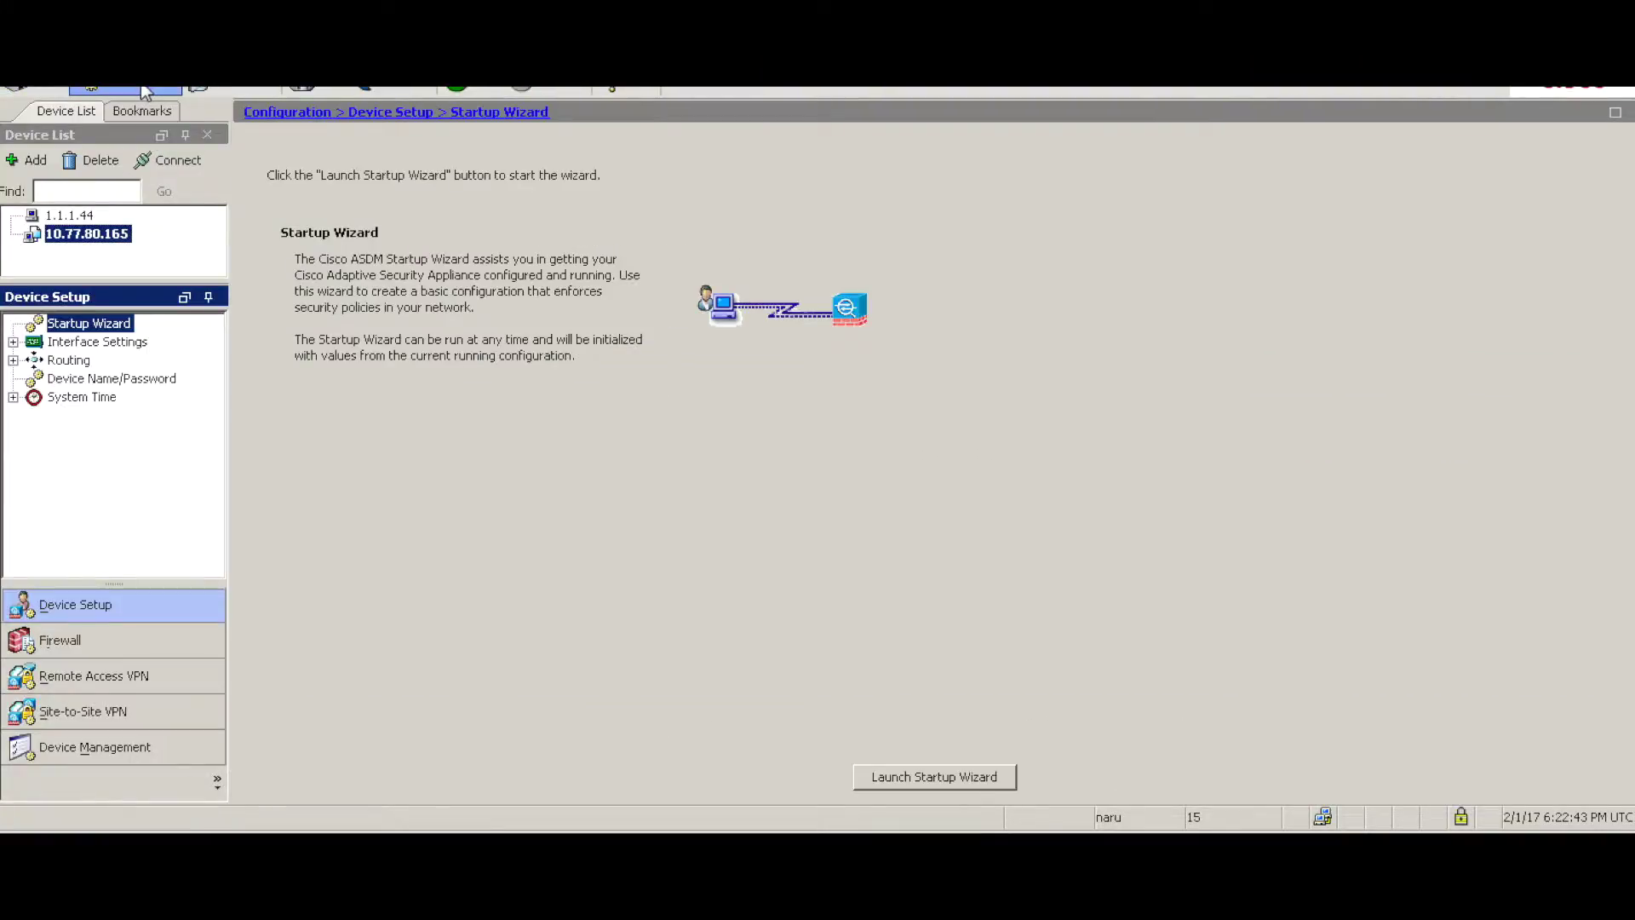
pyautogui.click(94, 344)
pyautogui.click(101, 361)
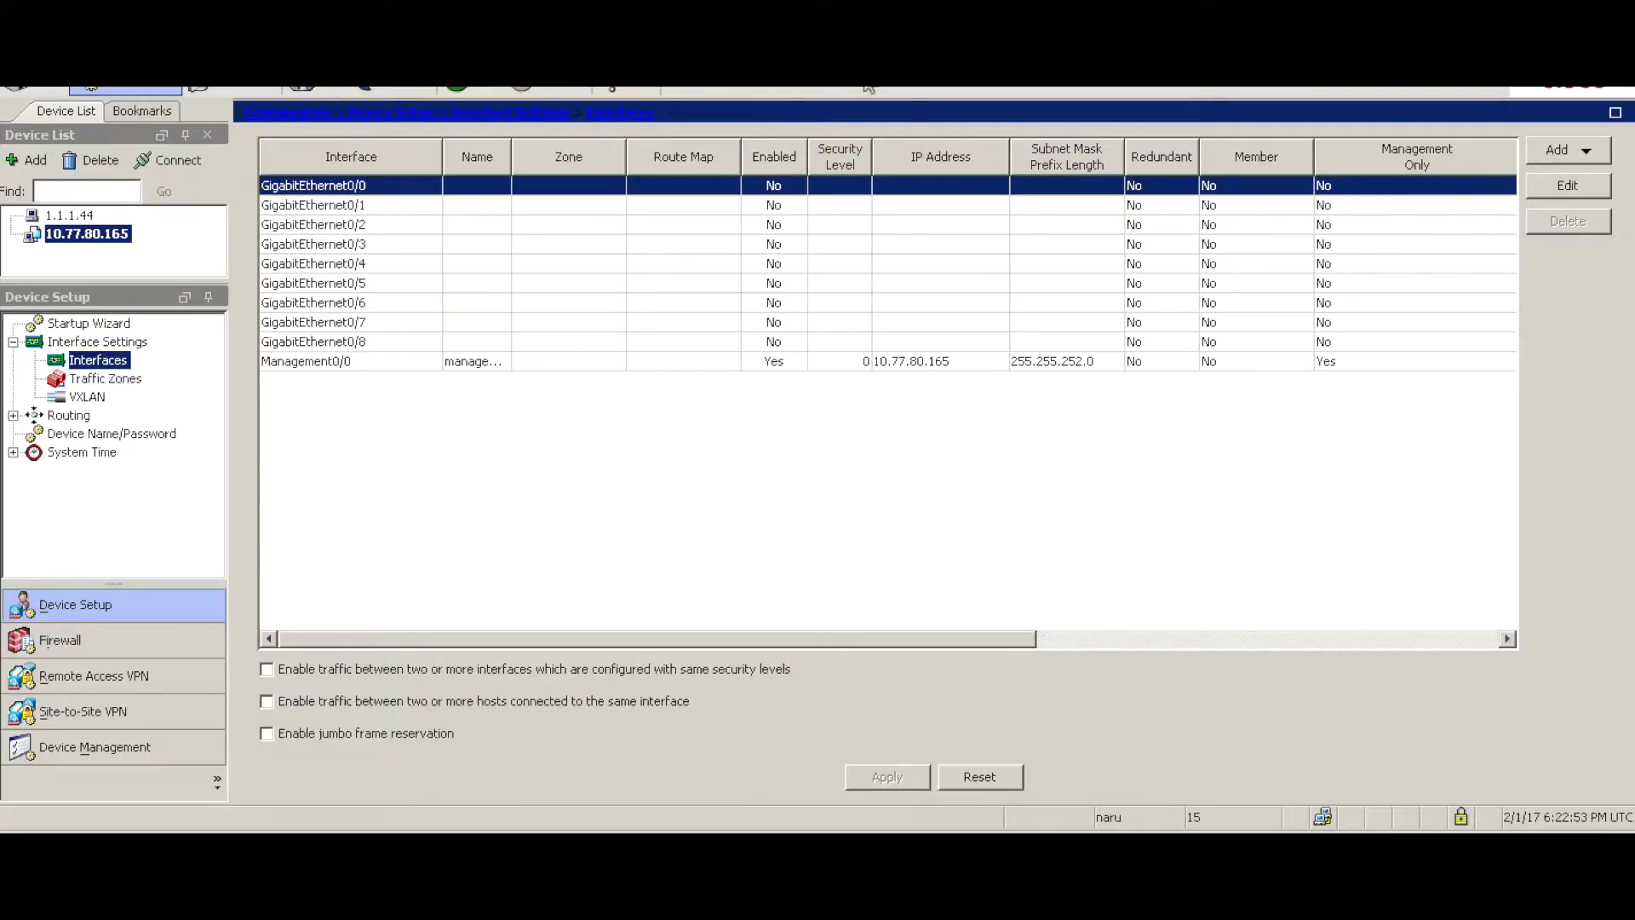
pyautogui.click(59, 640)
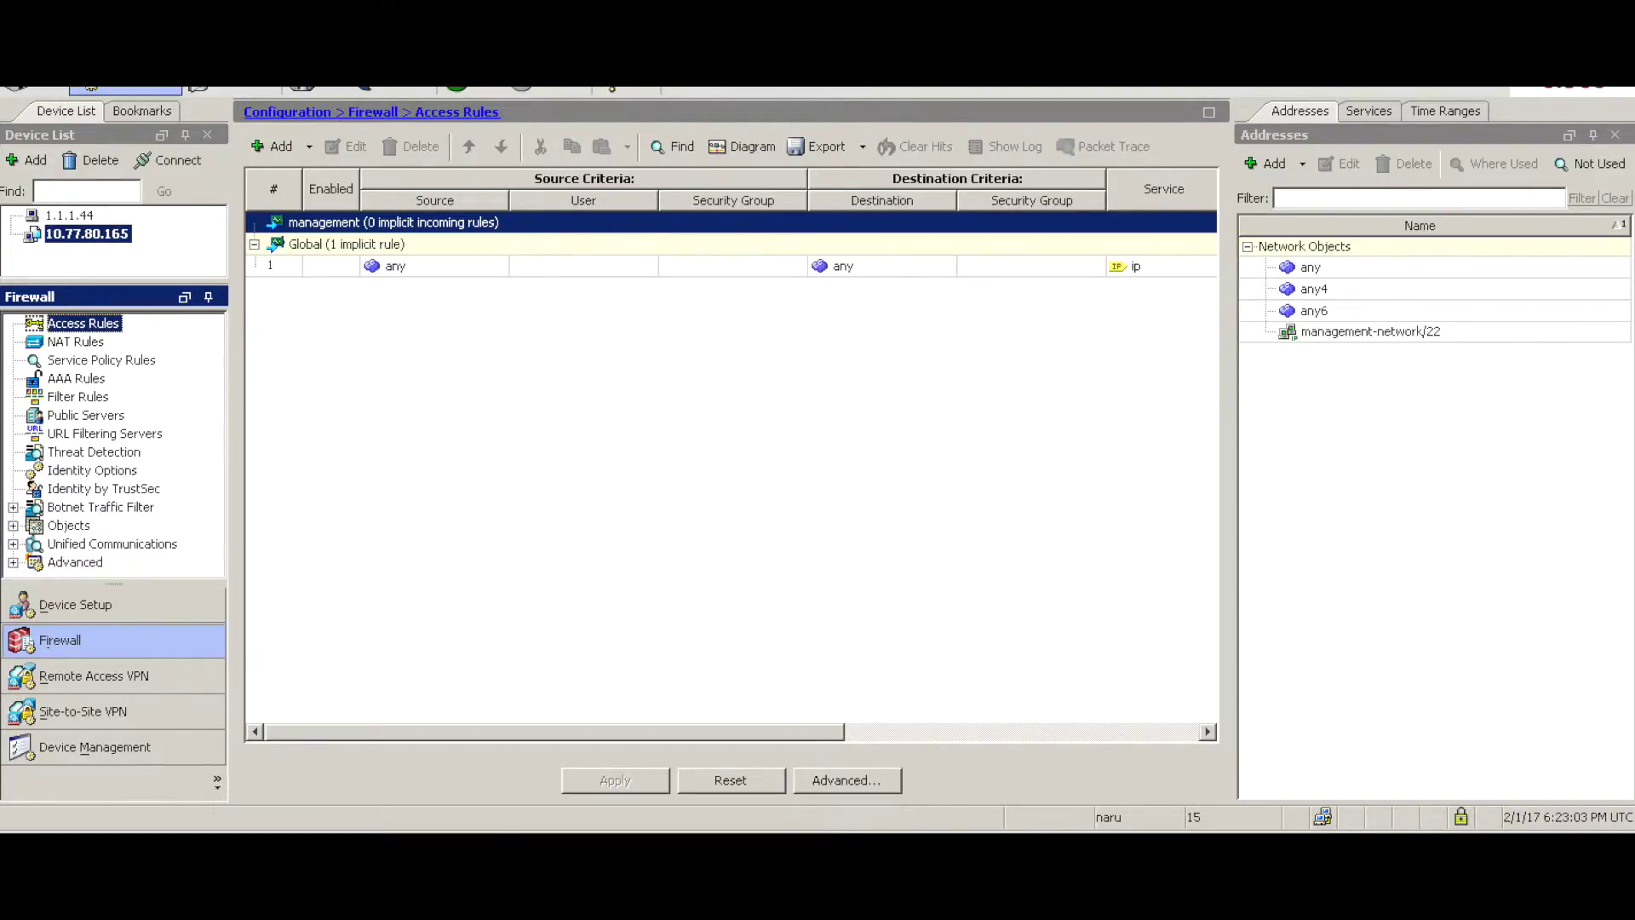
pyautogui.hotkey('alt', 'Tab')
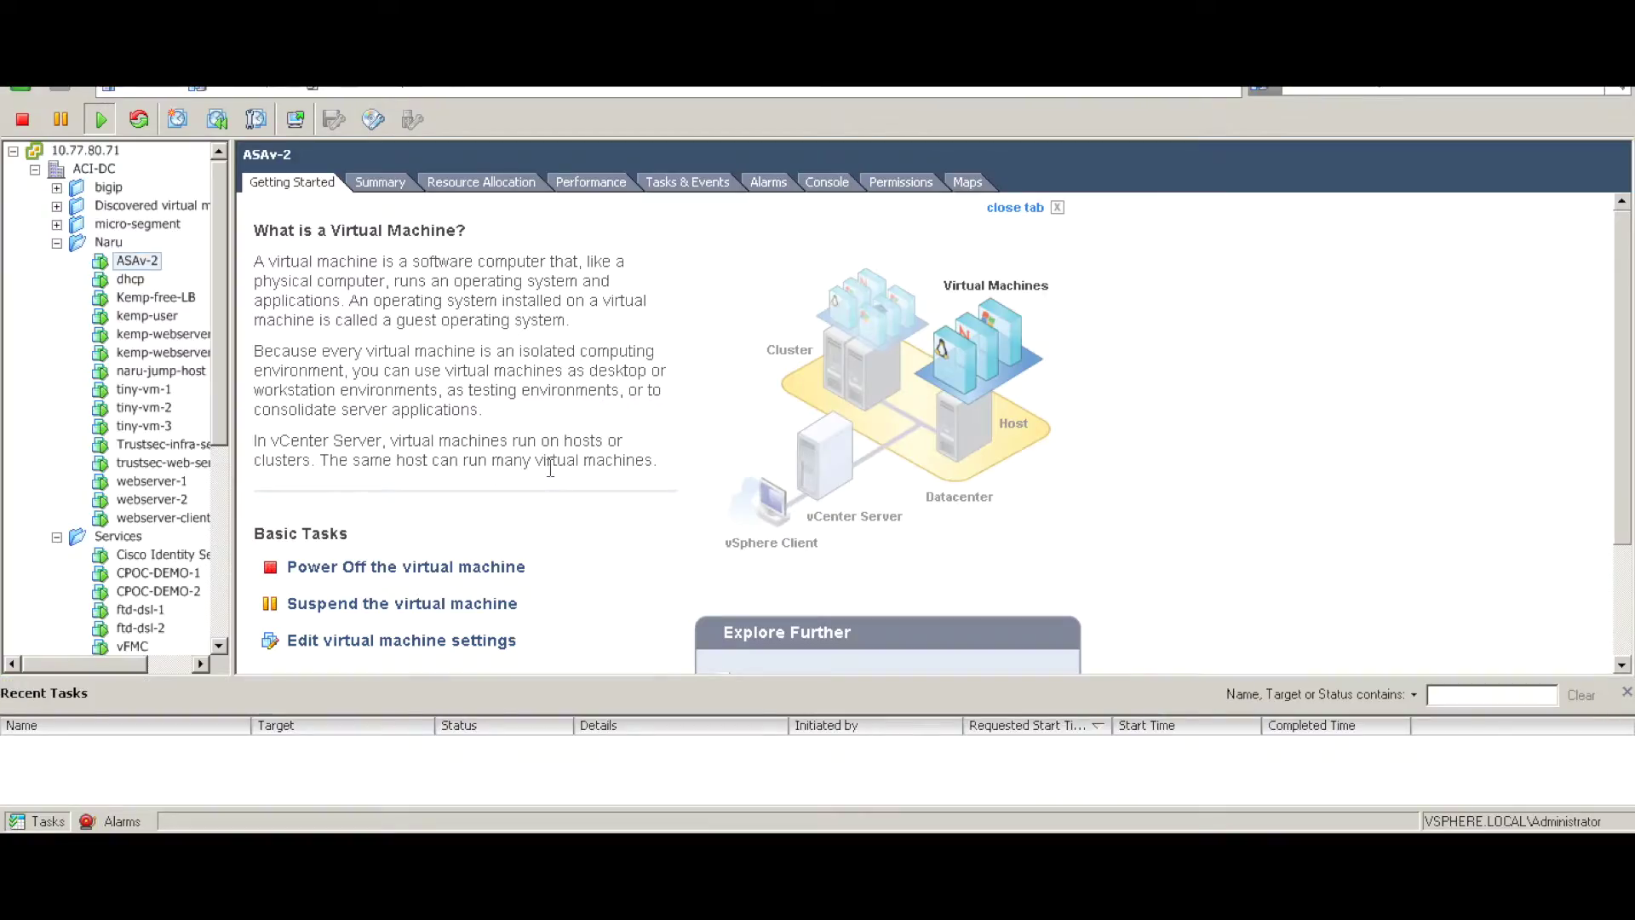
# - Inspect ASAv-2's Network adapter 1 assignment in its VM settings and close without changes
pyautogui.click(136, 261)
pyautogui.click(375, 644)
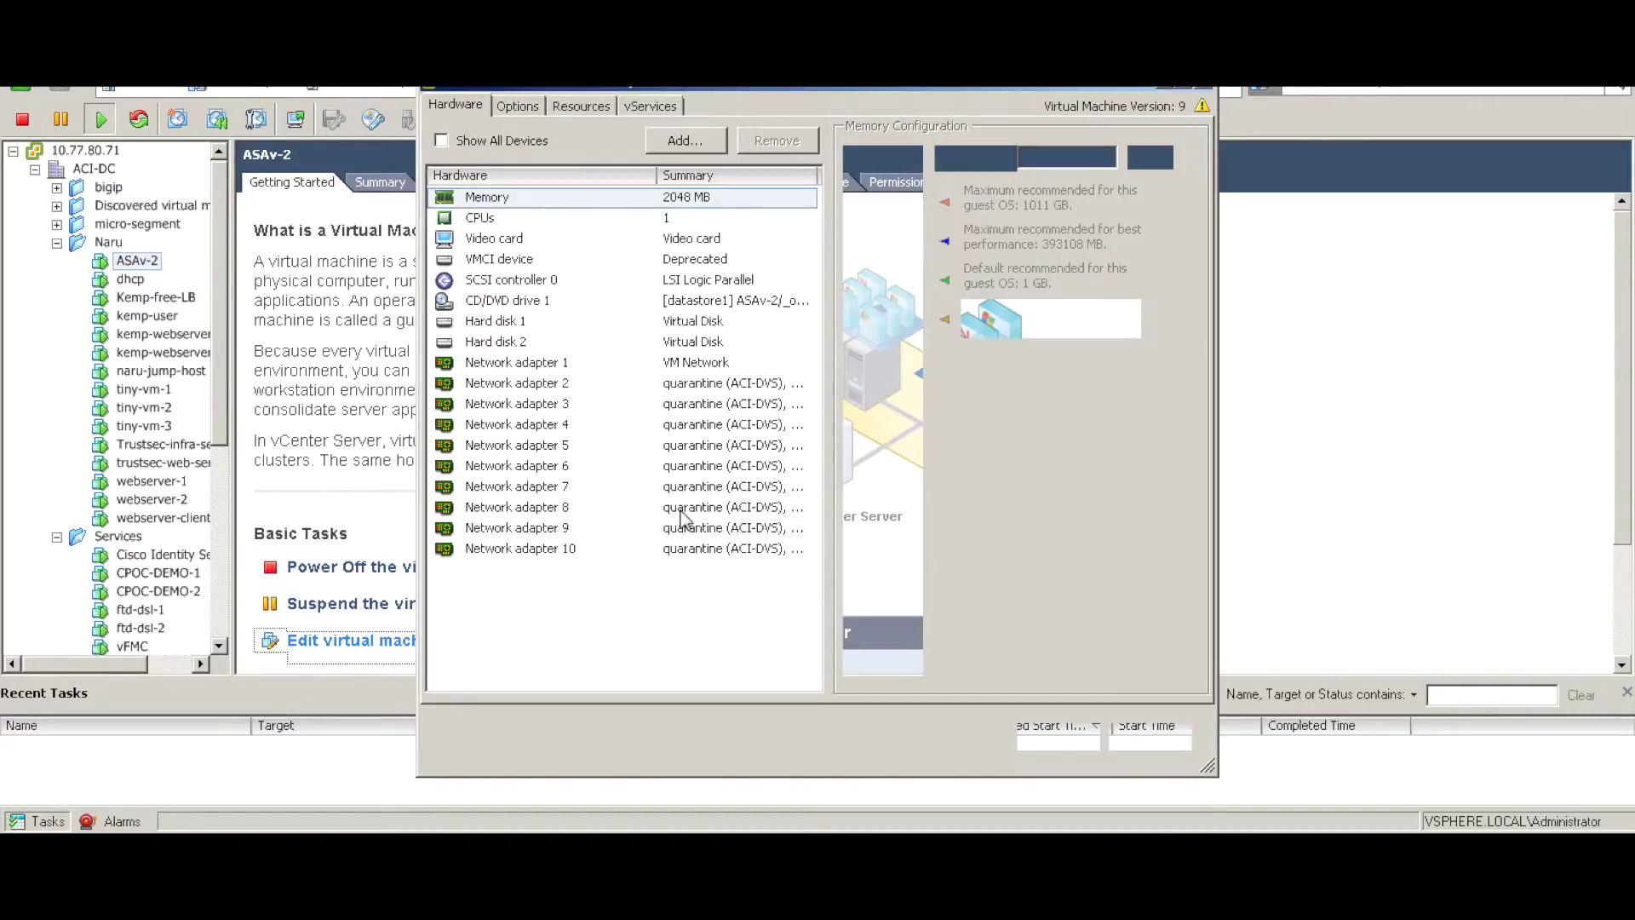
pyautogui.click(521, 365)
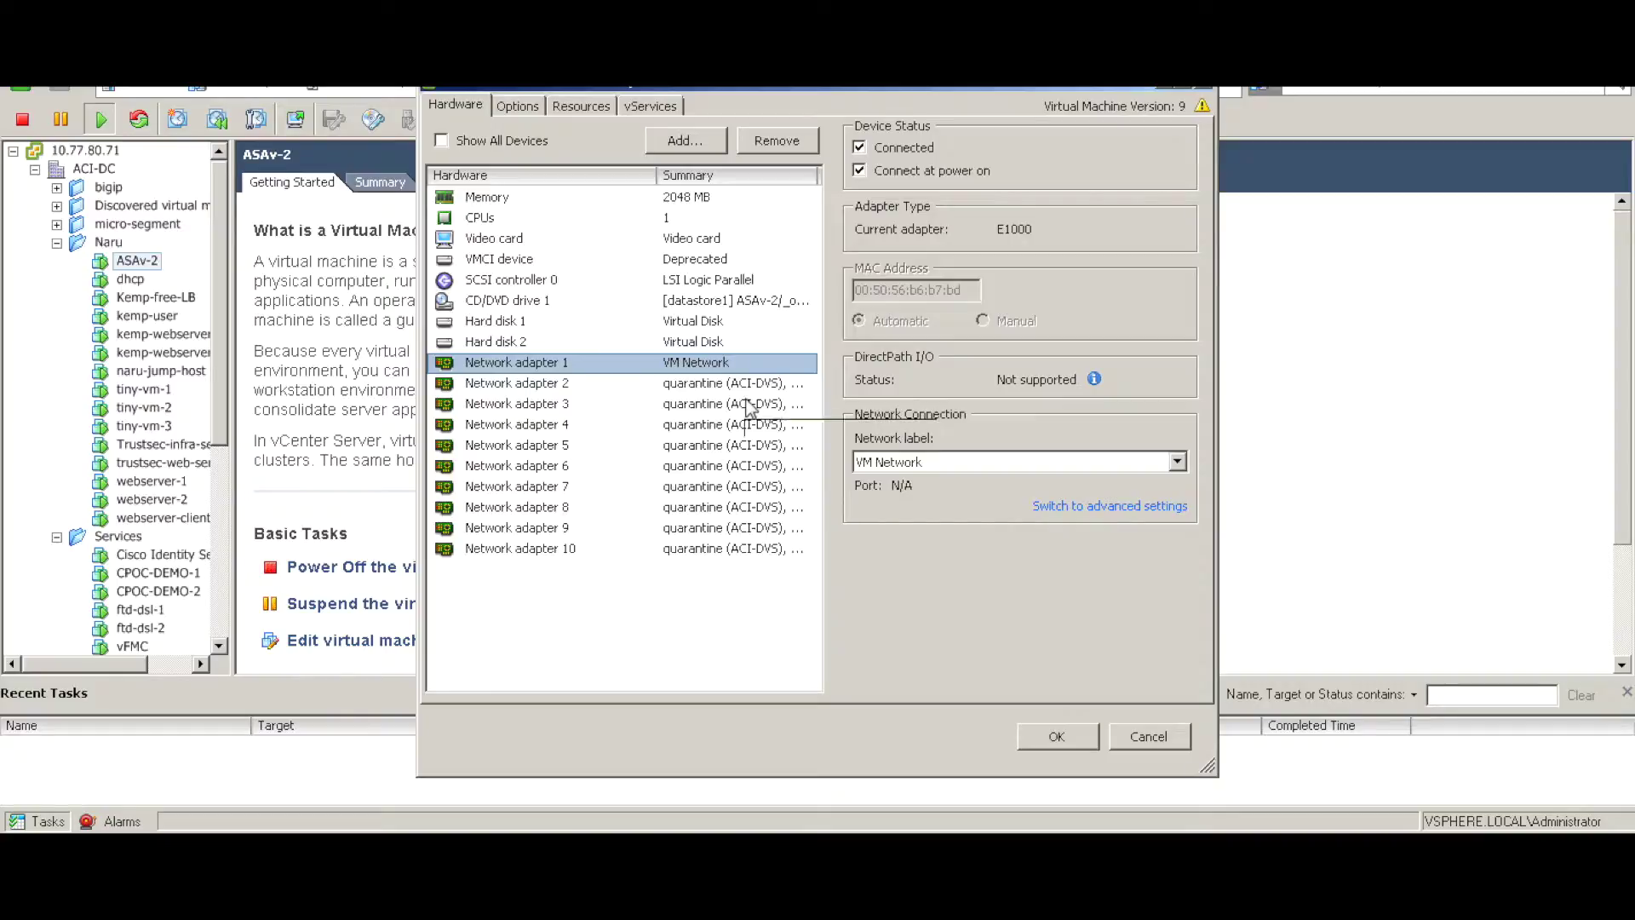
pyautogui.click(1149, 736)
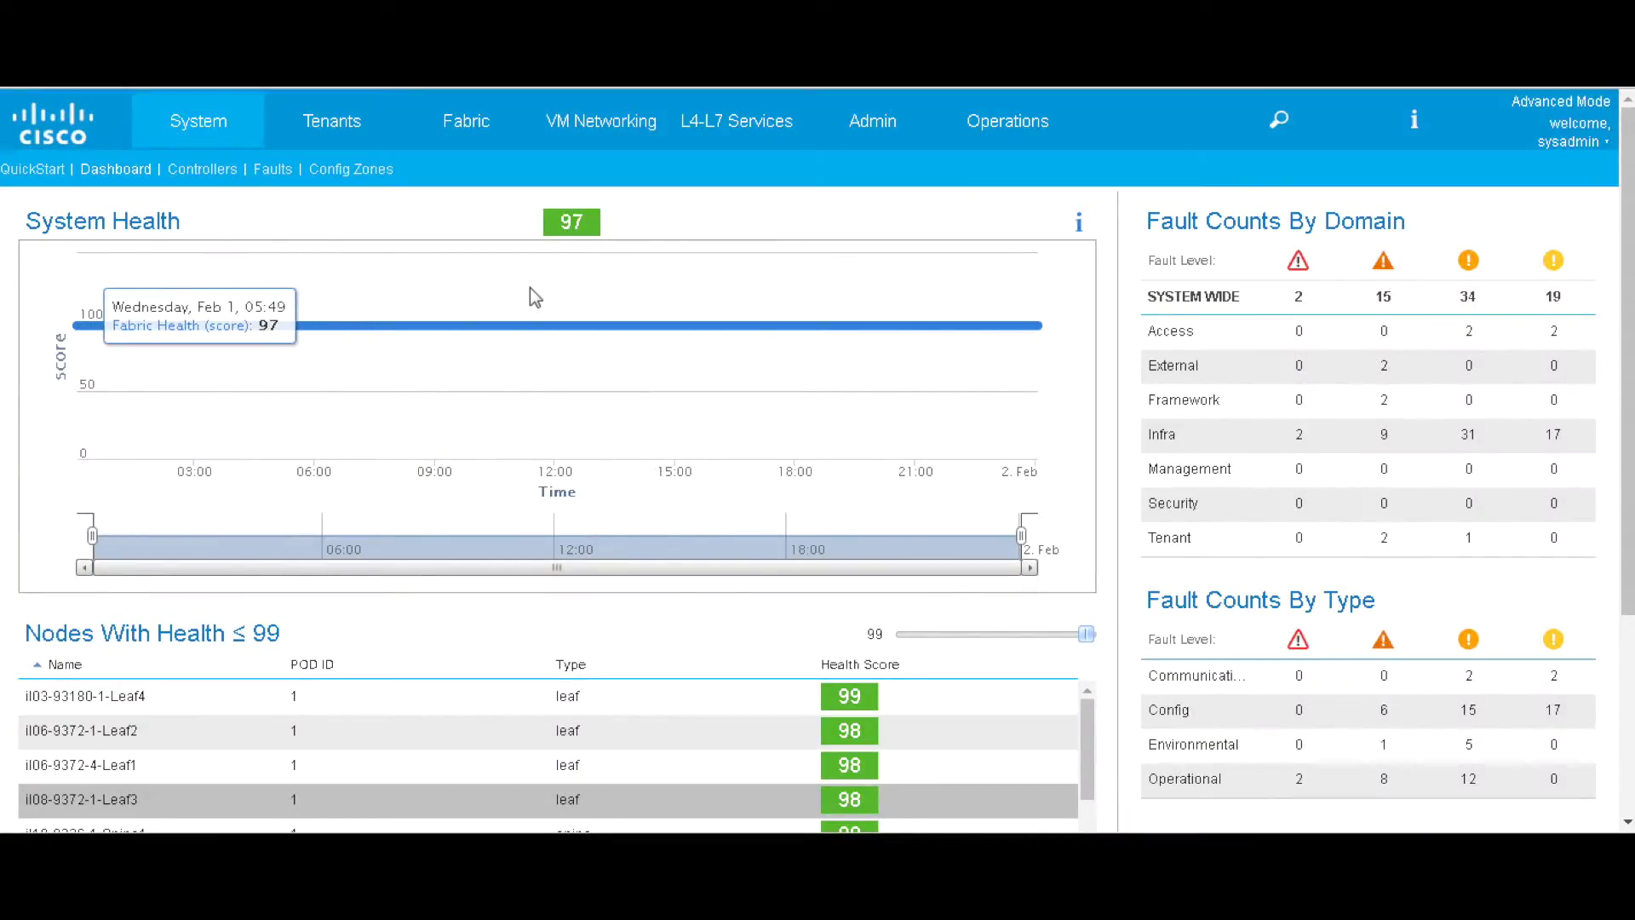
# - Open tenant asa and display the asa-anp application profile topology
pyautogui.click(344, 122)
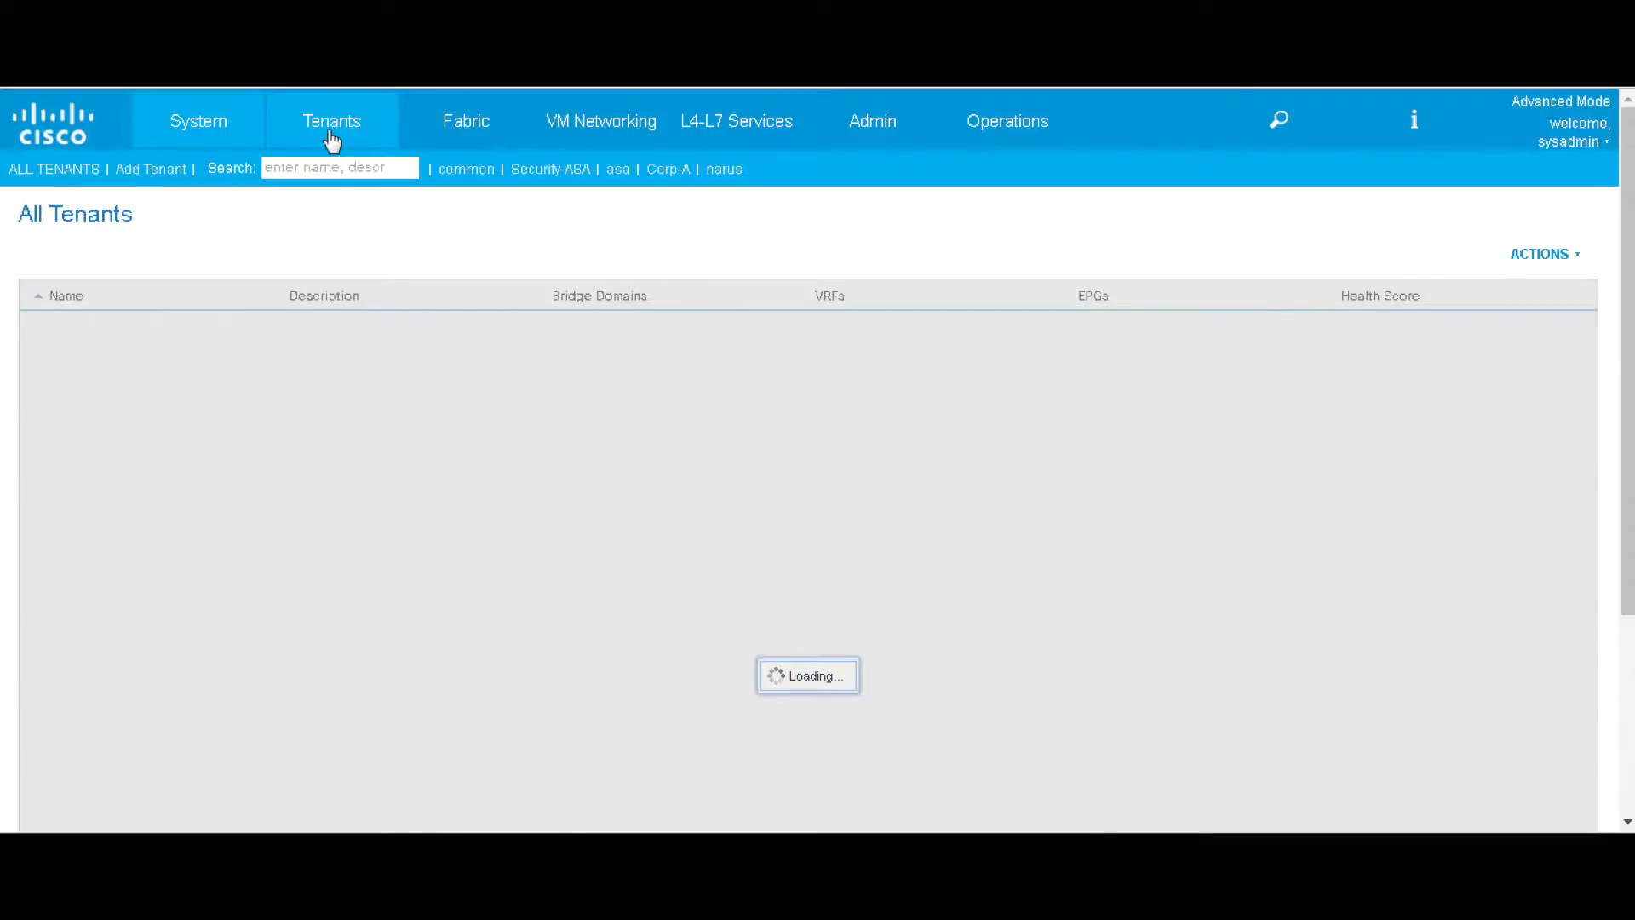
pyautogui.scroll(-2, 255, 460)
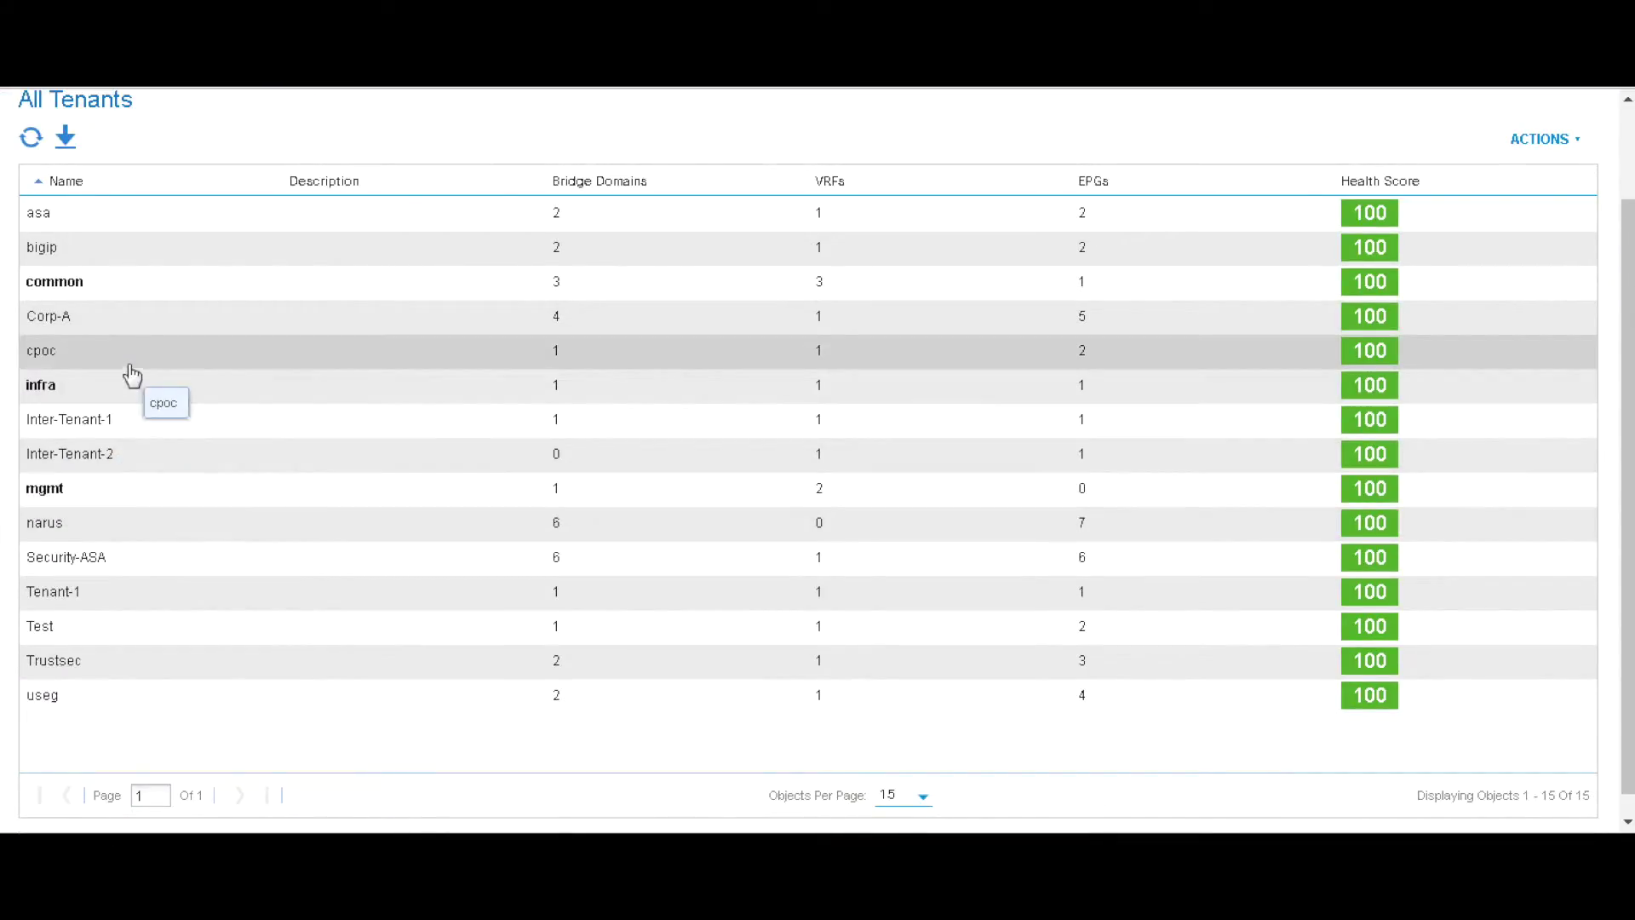
pyautogui.doubleClick(100, 221)
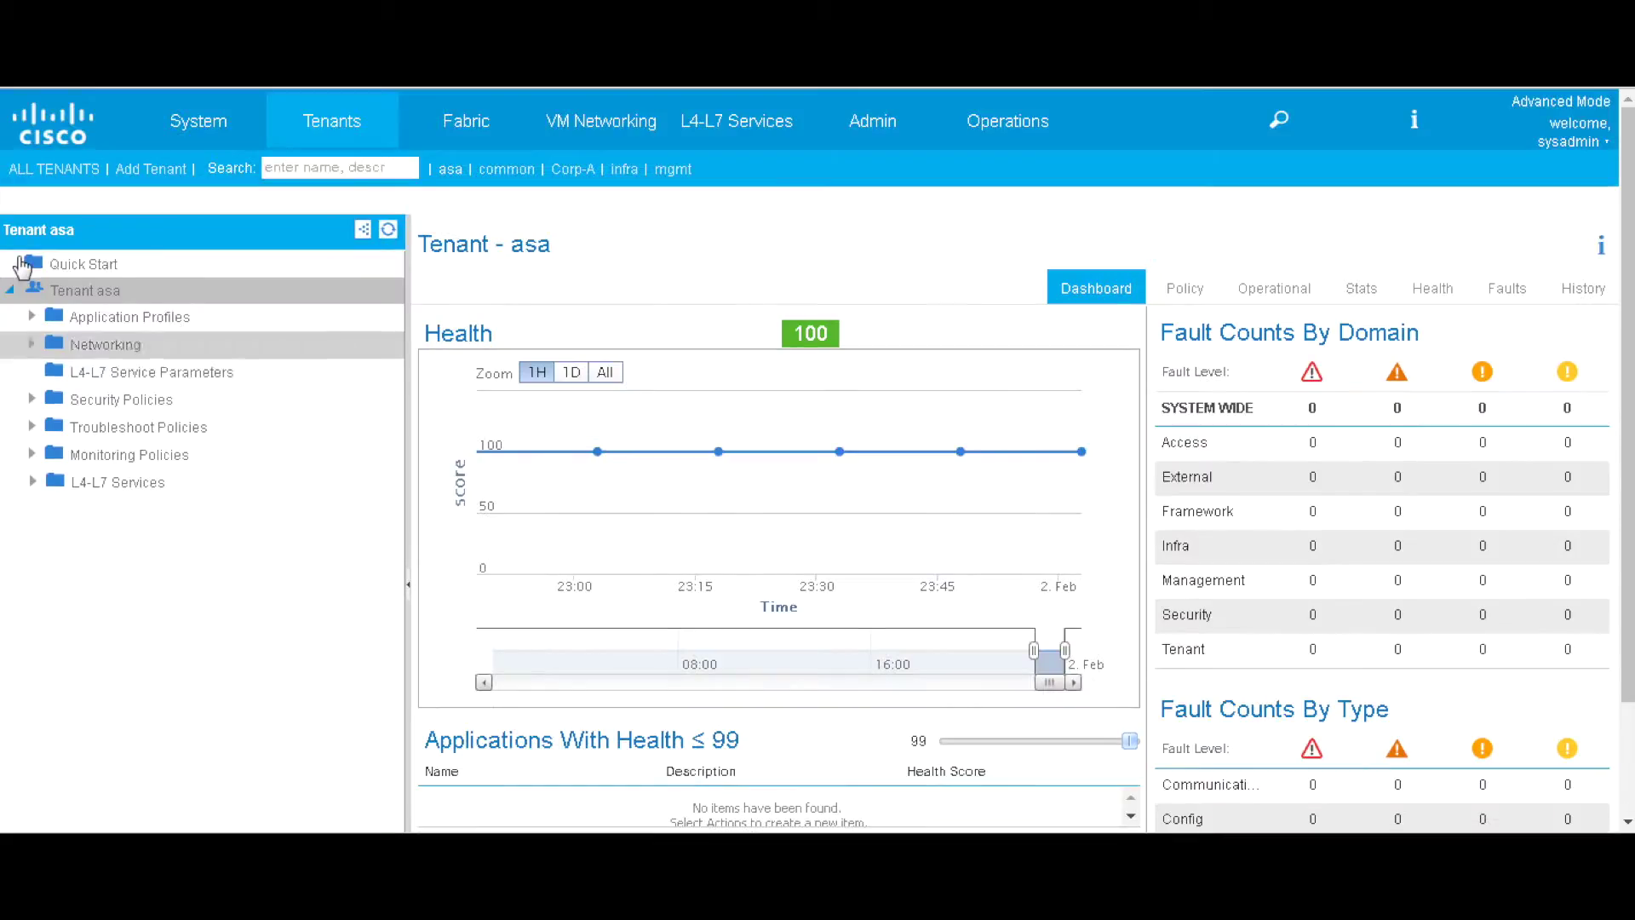
pyautogui.click(32, 316)
pyautogui.click(51, 344)
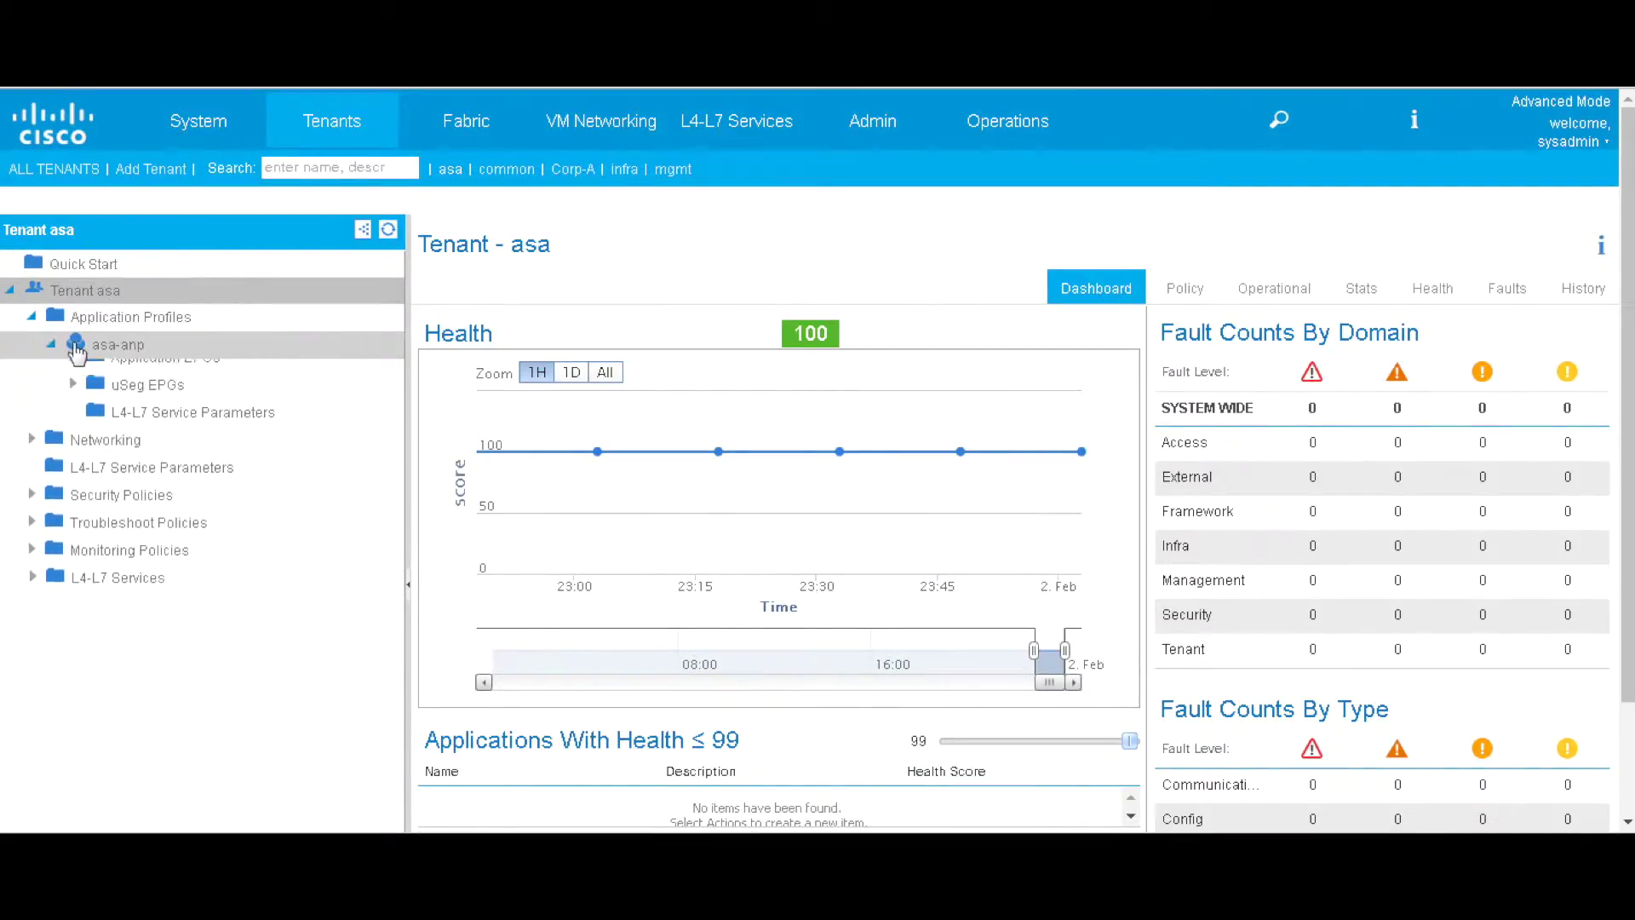
pyautogui.click(132, 349)
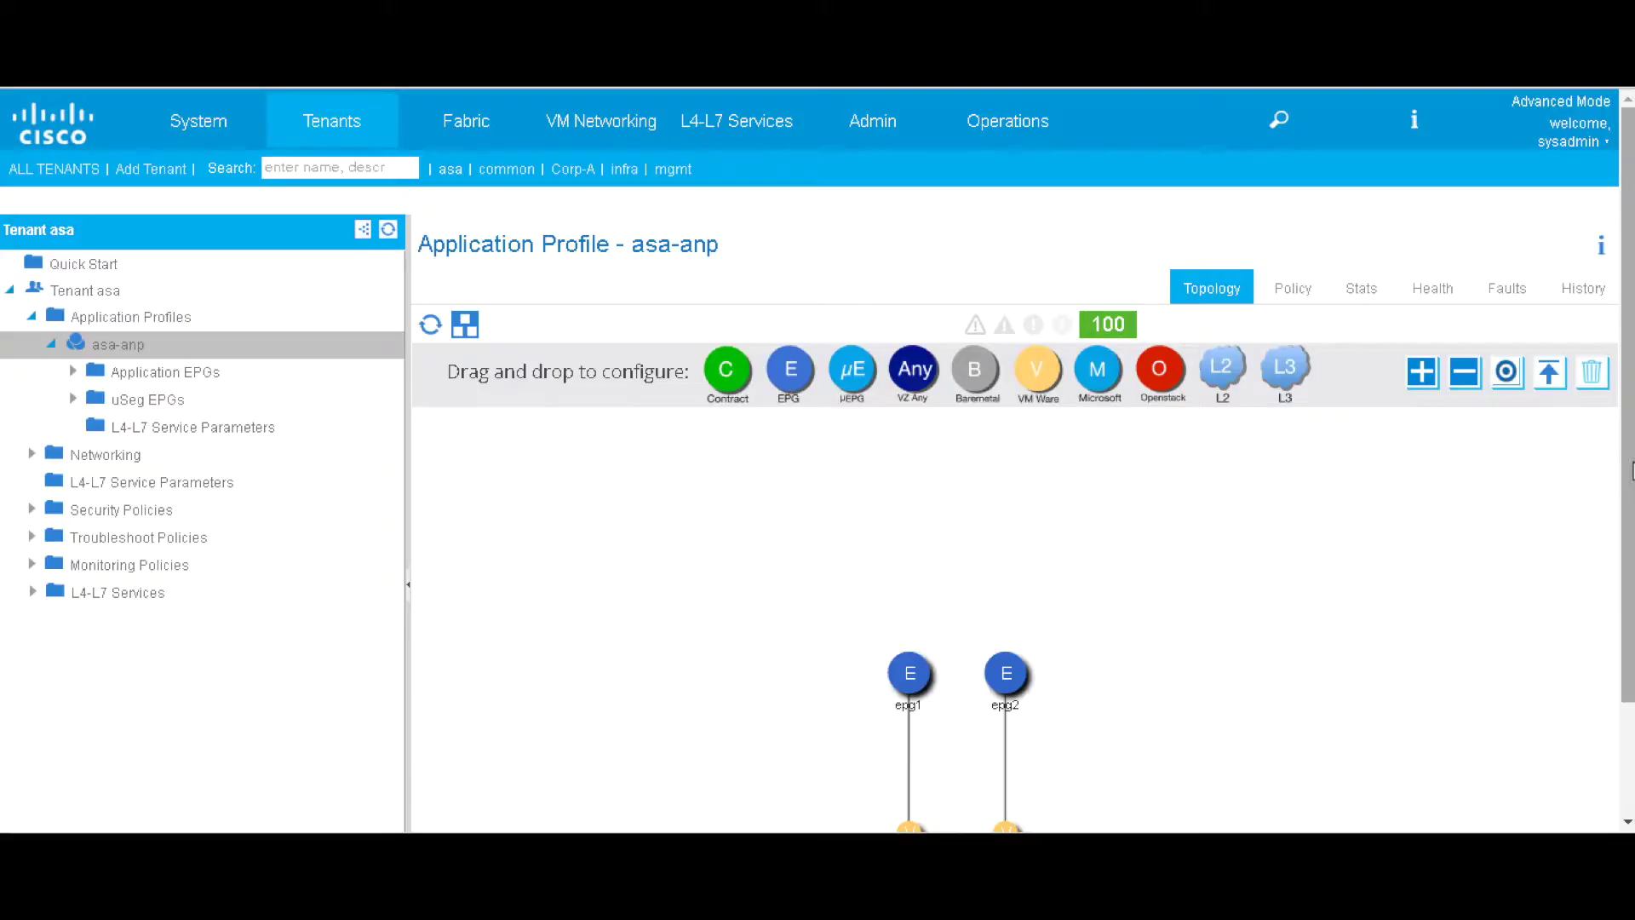
pyautogui.moveTo(1629, 473); pyautogui.dragTo(1628, 575)
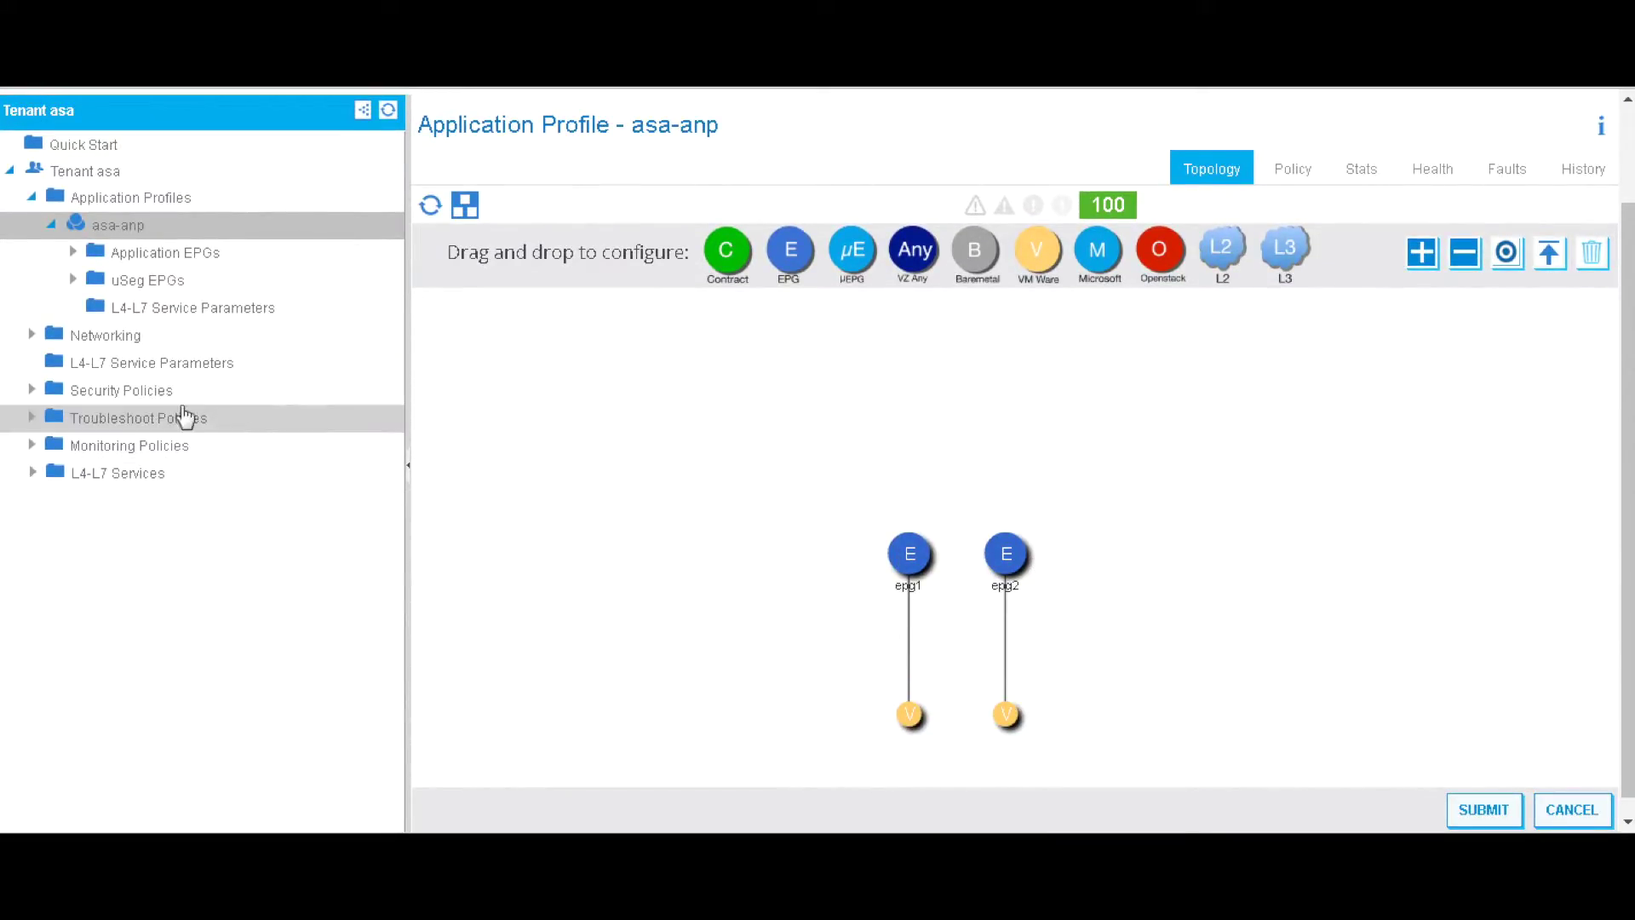
# - Check the subnets of bridge domains bd1 and bd2, then return to the asa-anp topology
pyautogui.click(32, 335)
pyautogui.click(53, 418)
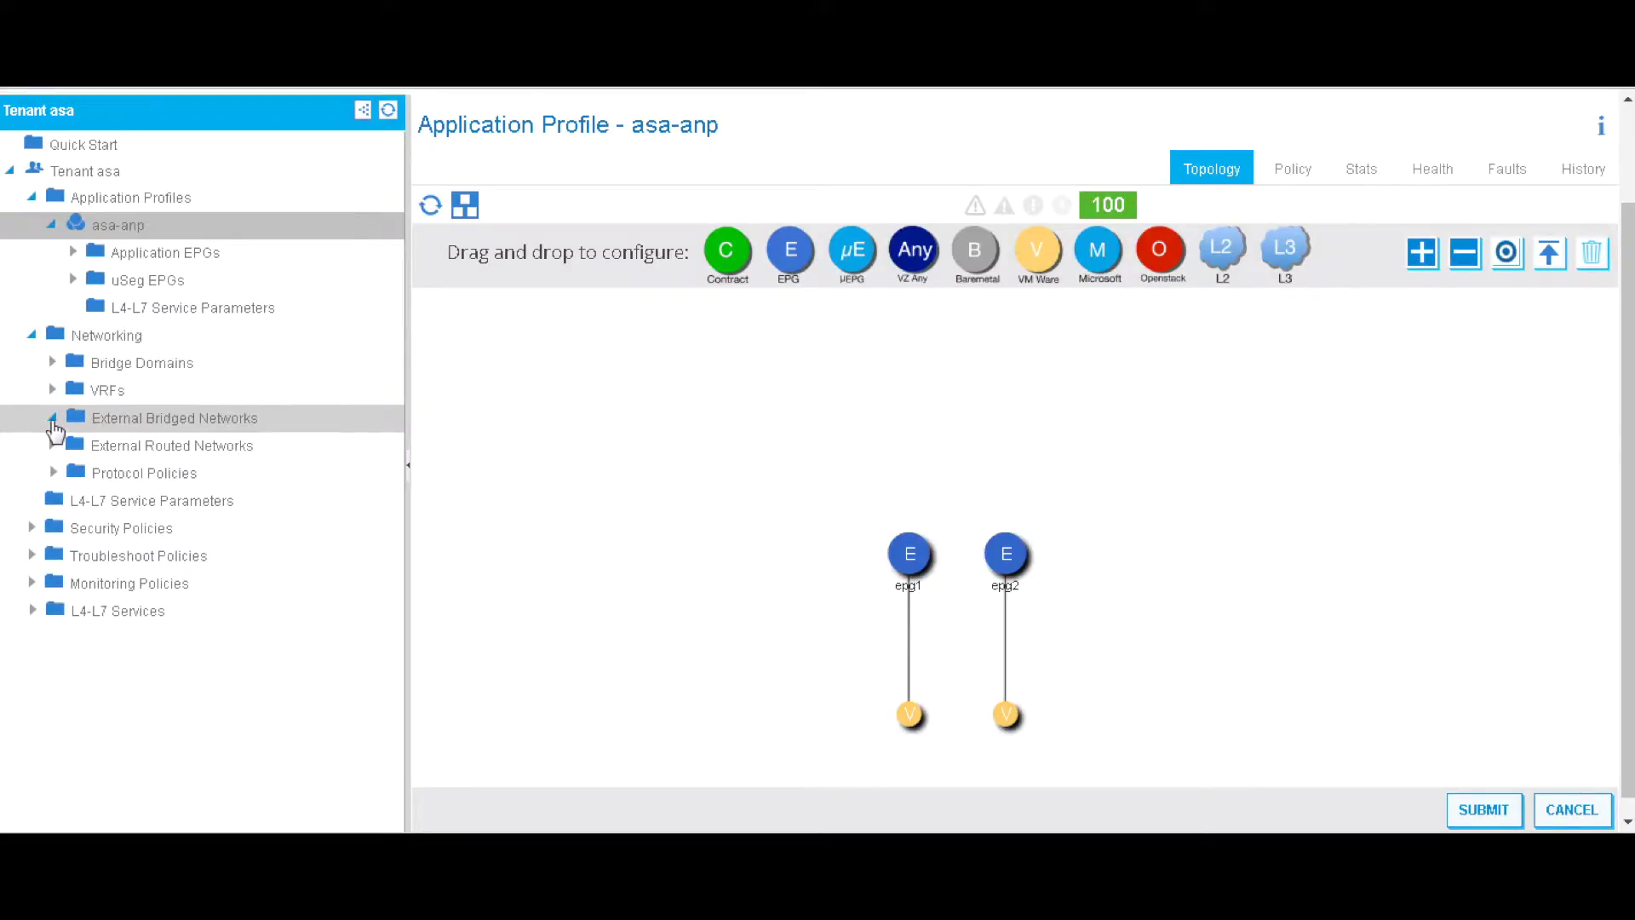
pyautogui.click(52, 362)
pyautogui.click(73, 390)
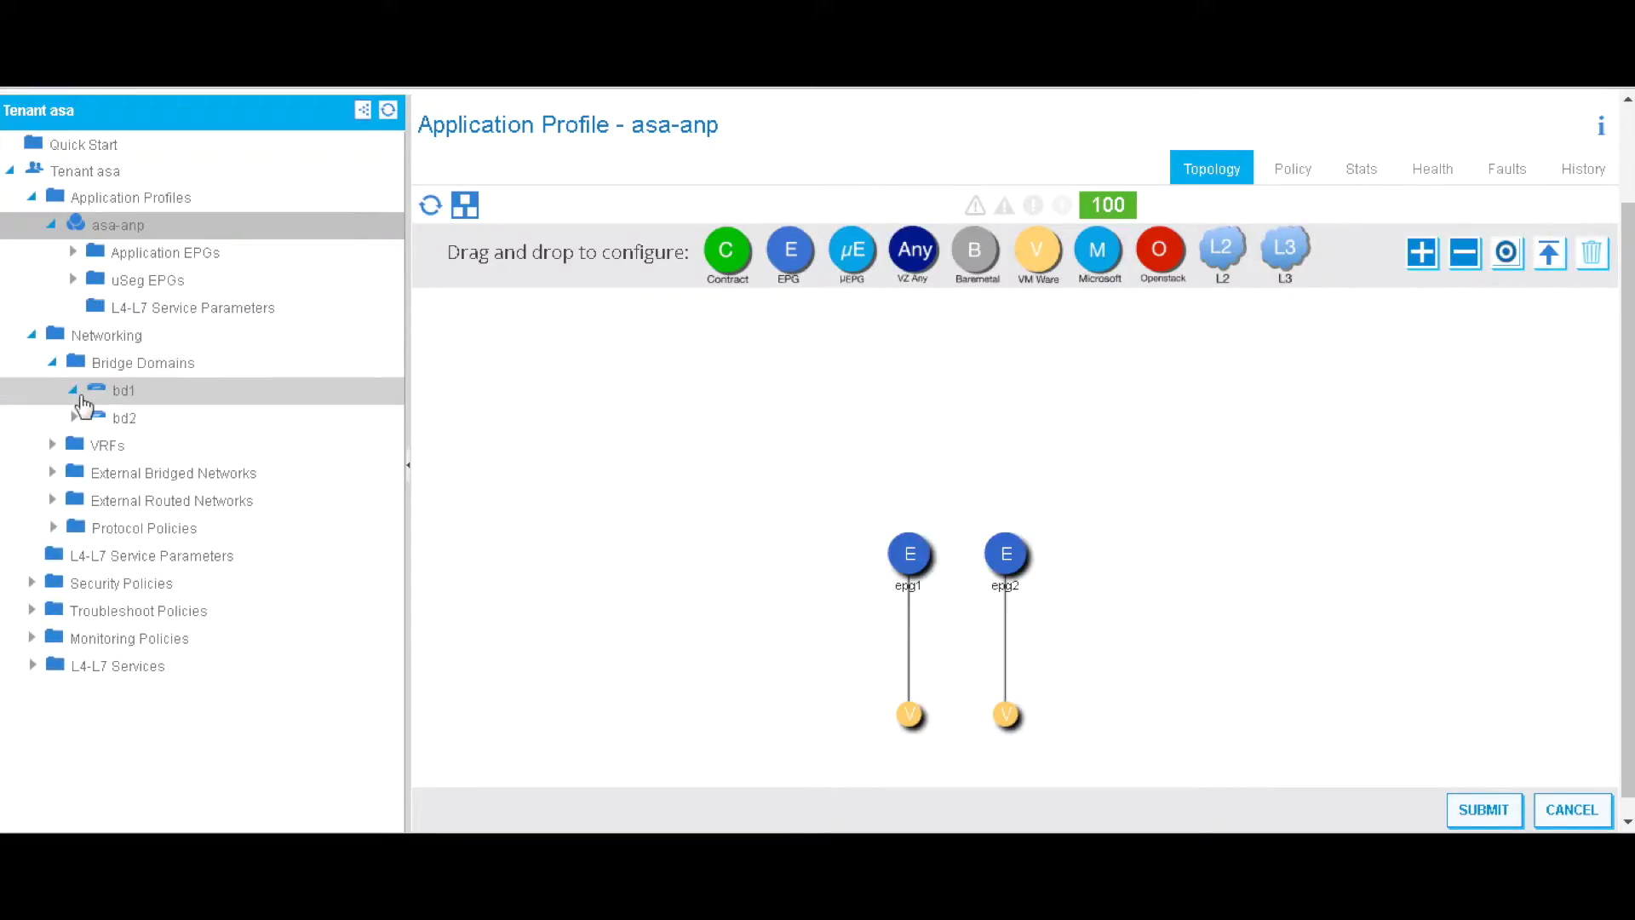
pyautogui.click(53, 445)
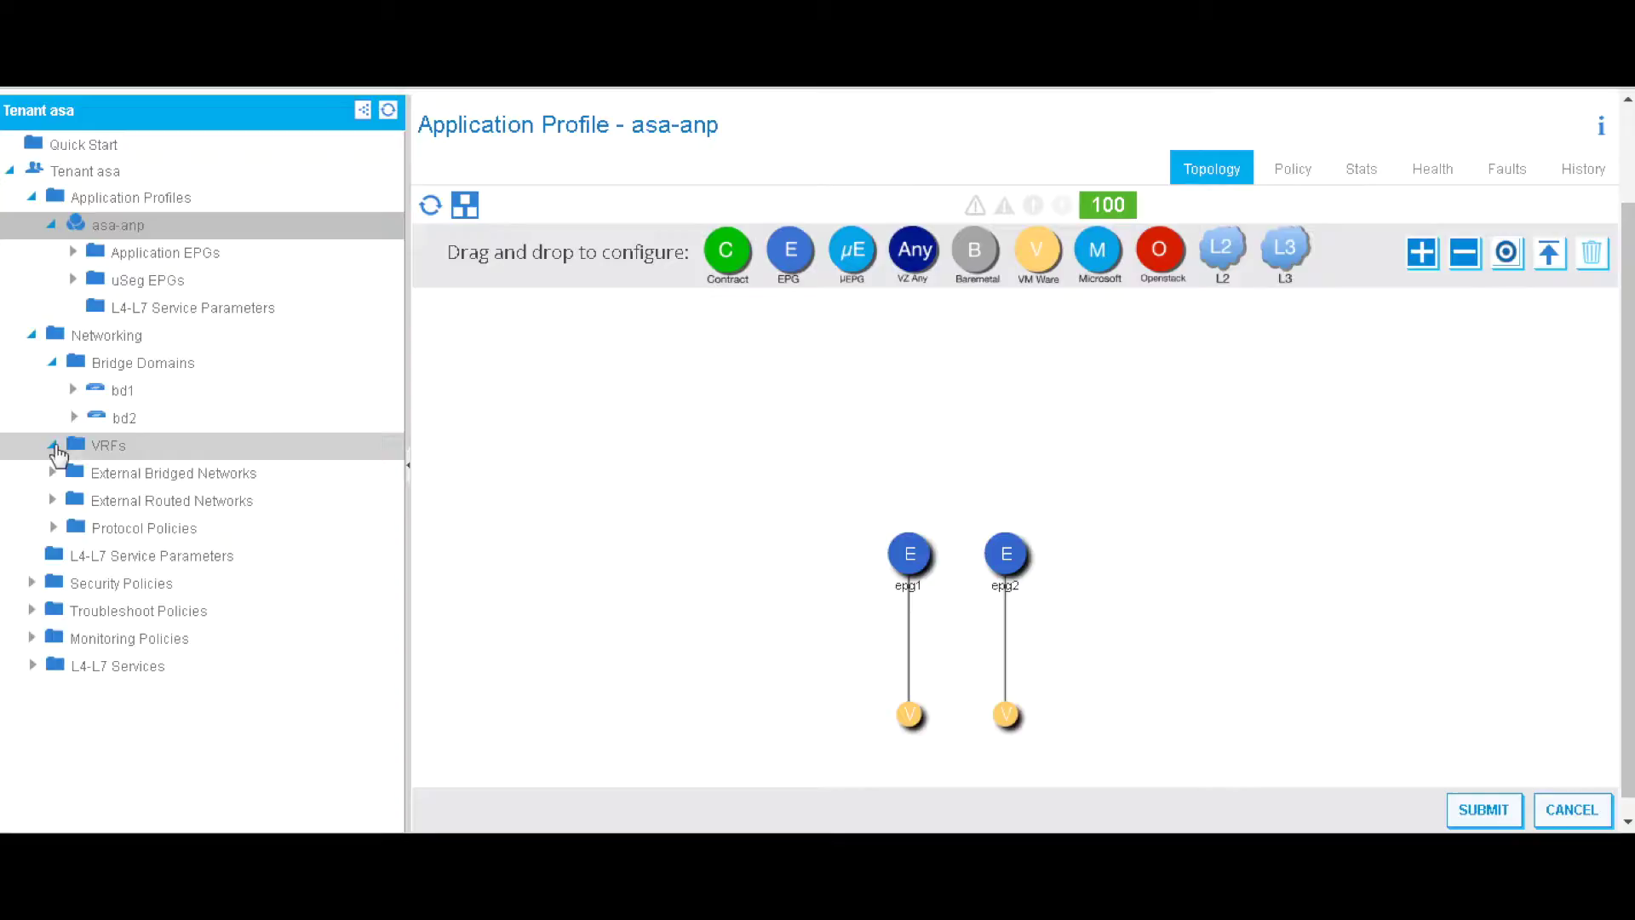
pyautogui.click(73, 390)
pyautogui.click(153, 476)
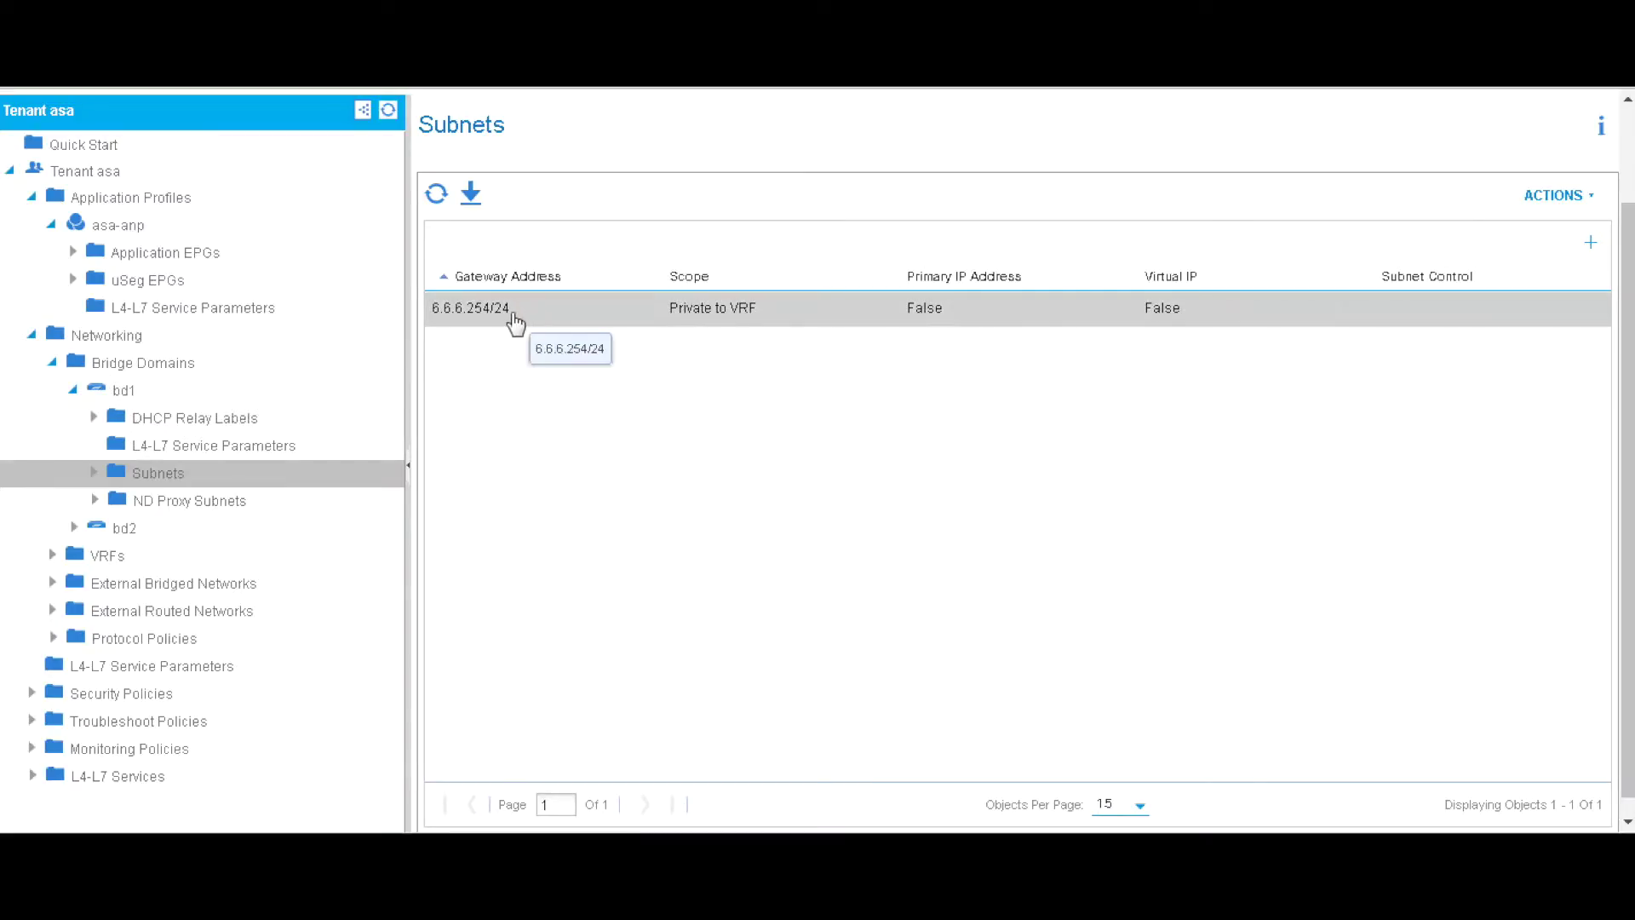
pyautogui.click(71, 528)
pyautogui.click(129, 609)
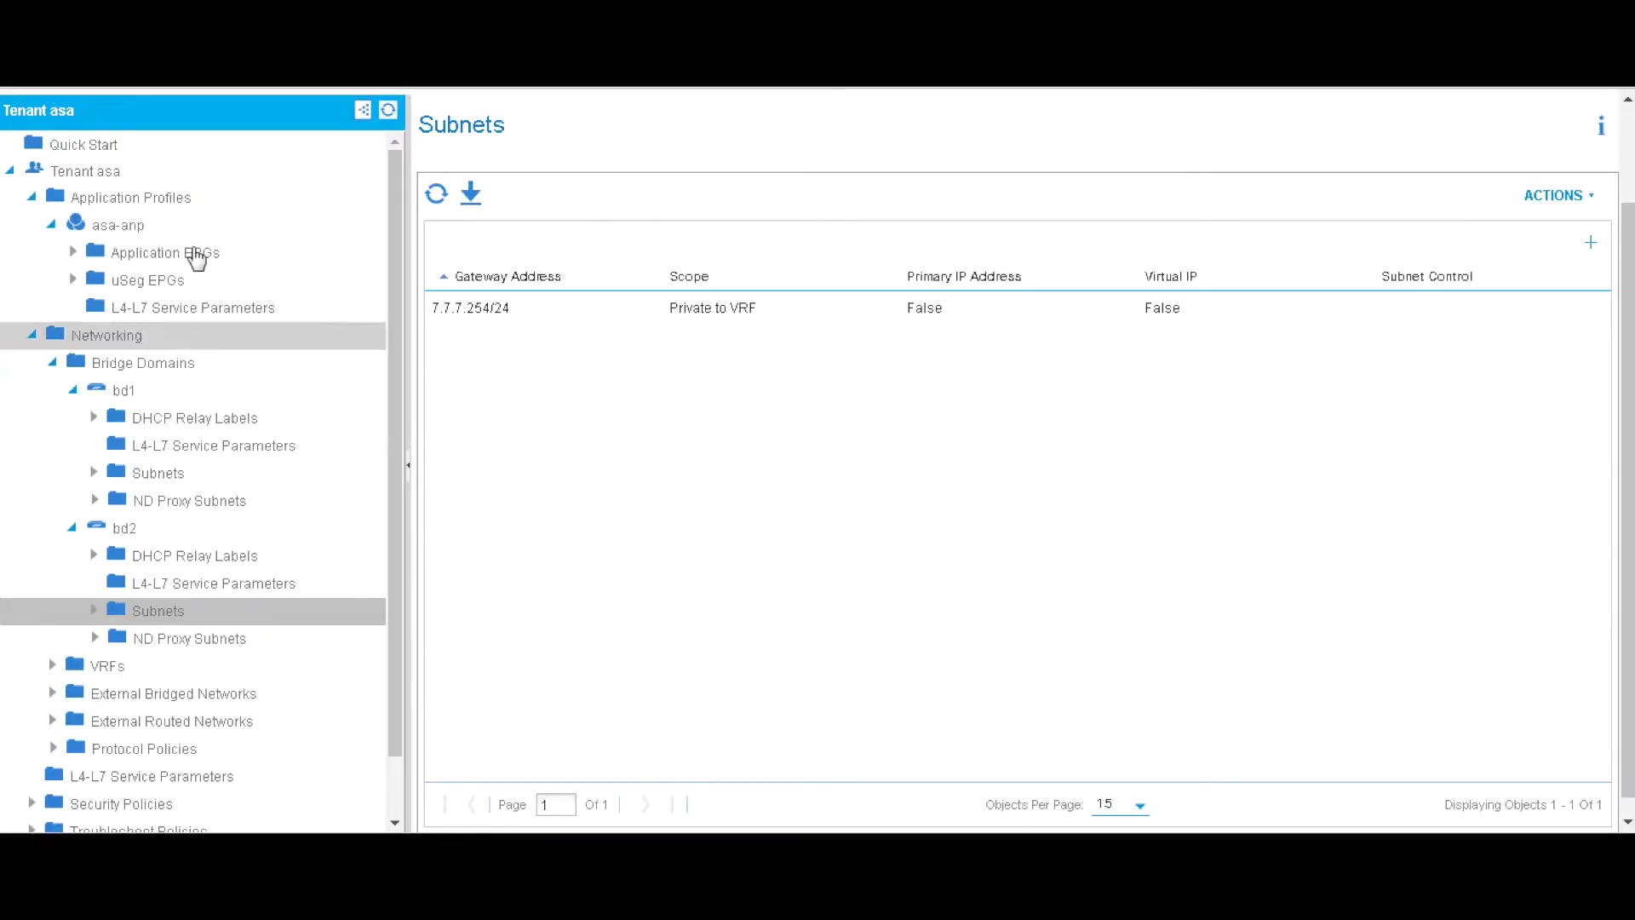
pyautogui.click(153, 225)
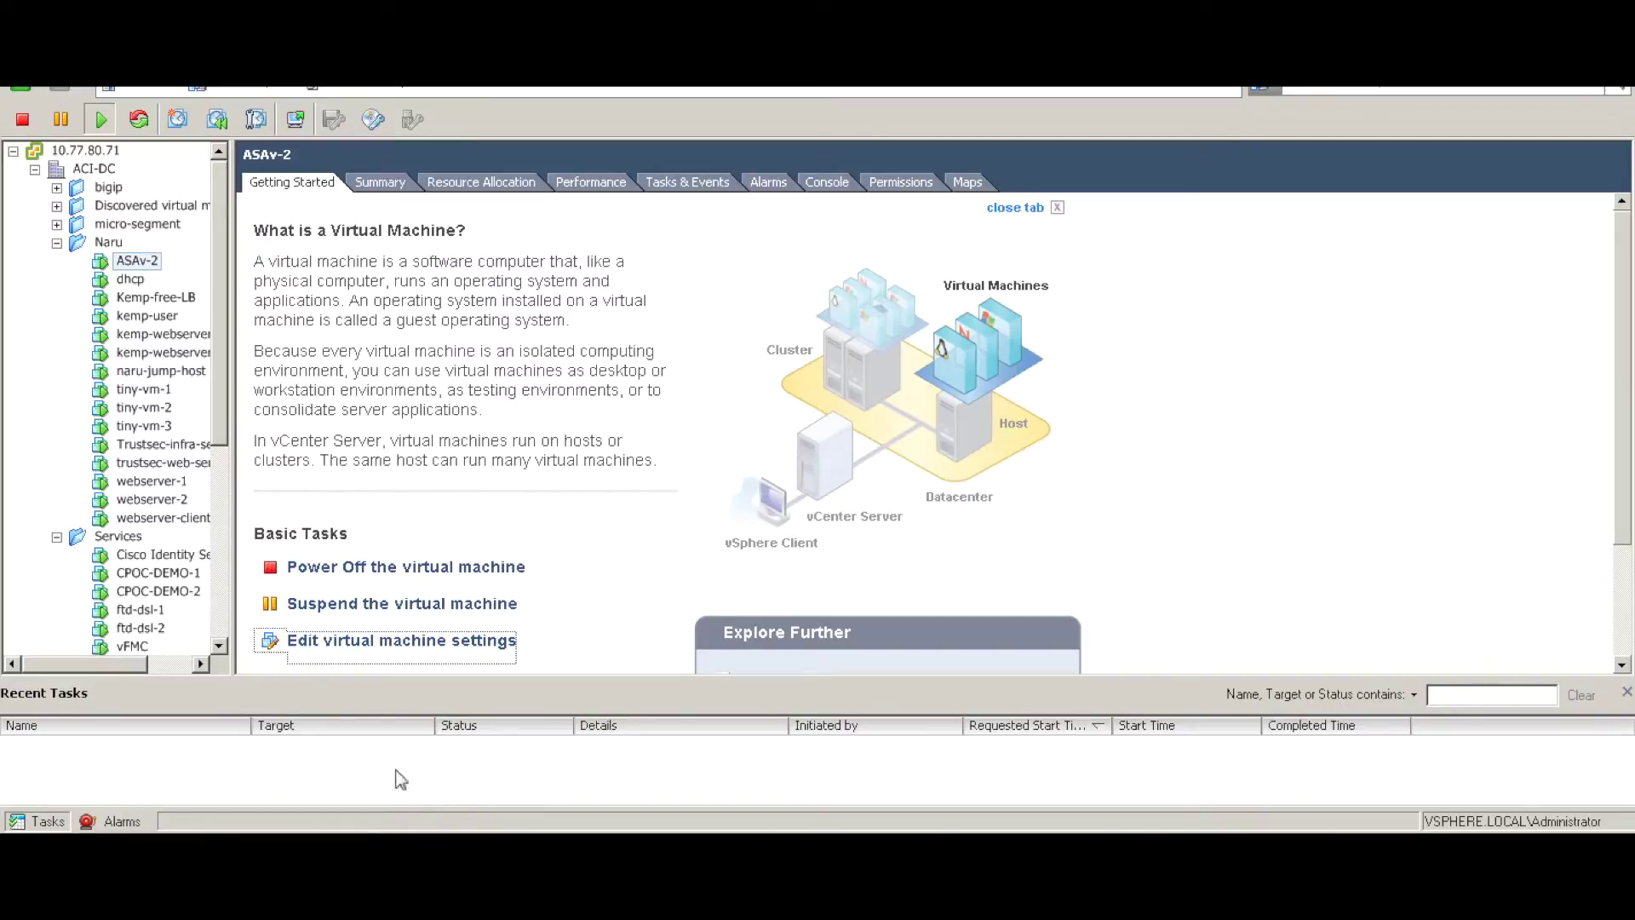
# - Confirm tiny-vm-1's Network adapter 1 is on the asa|asa-anp|epg1 port group
pyautogui.click(137, 388)
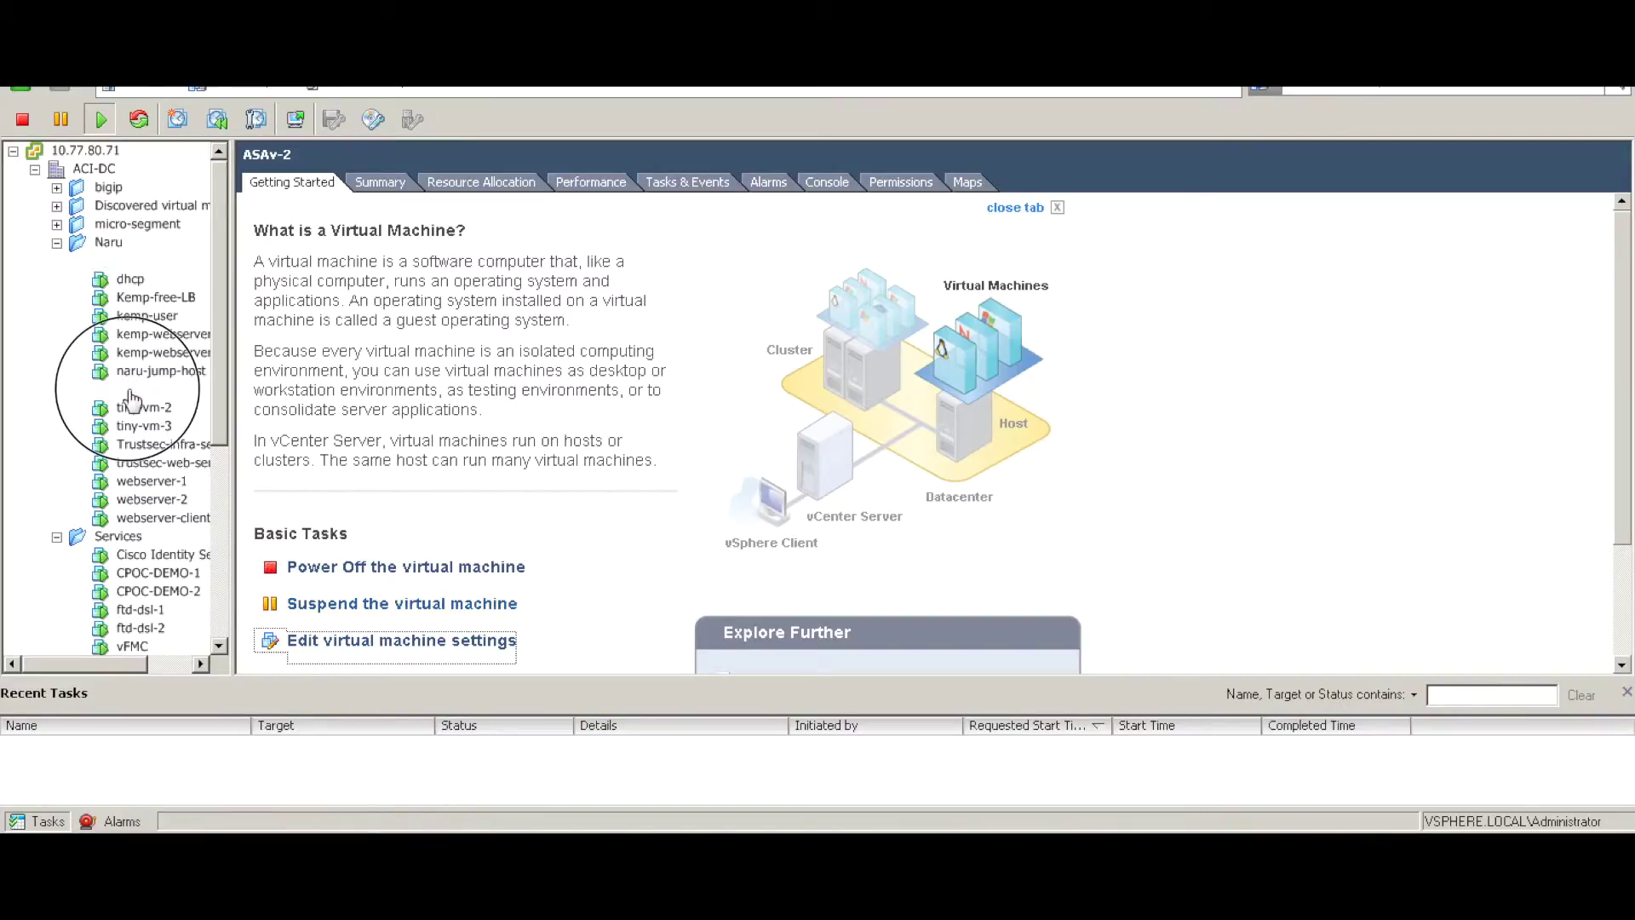
pyautogui.click(379, 643)
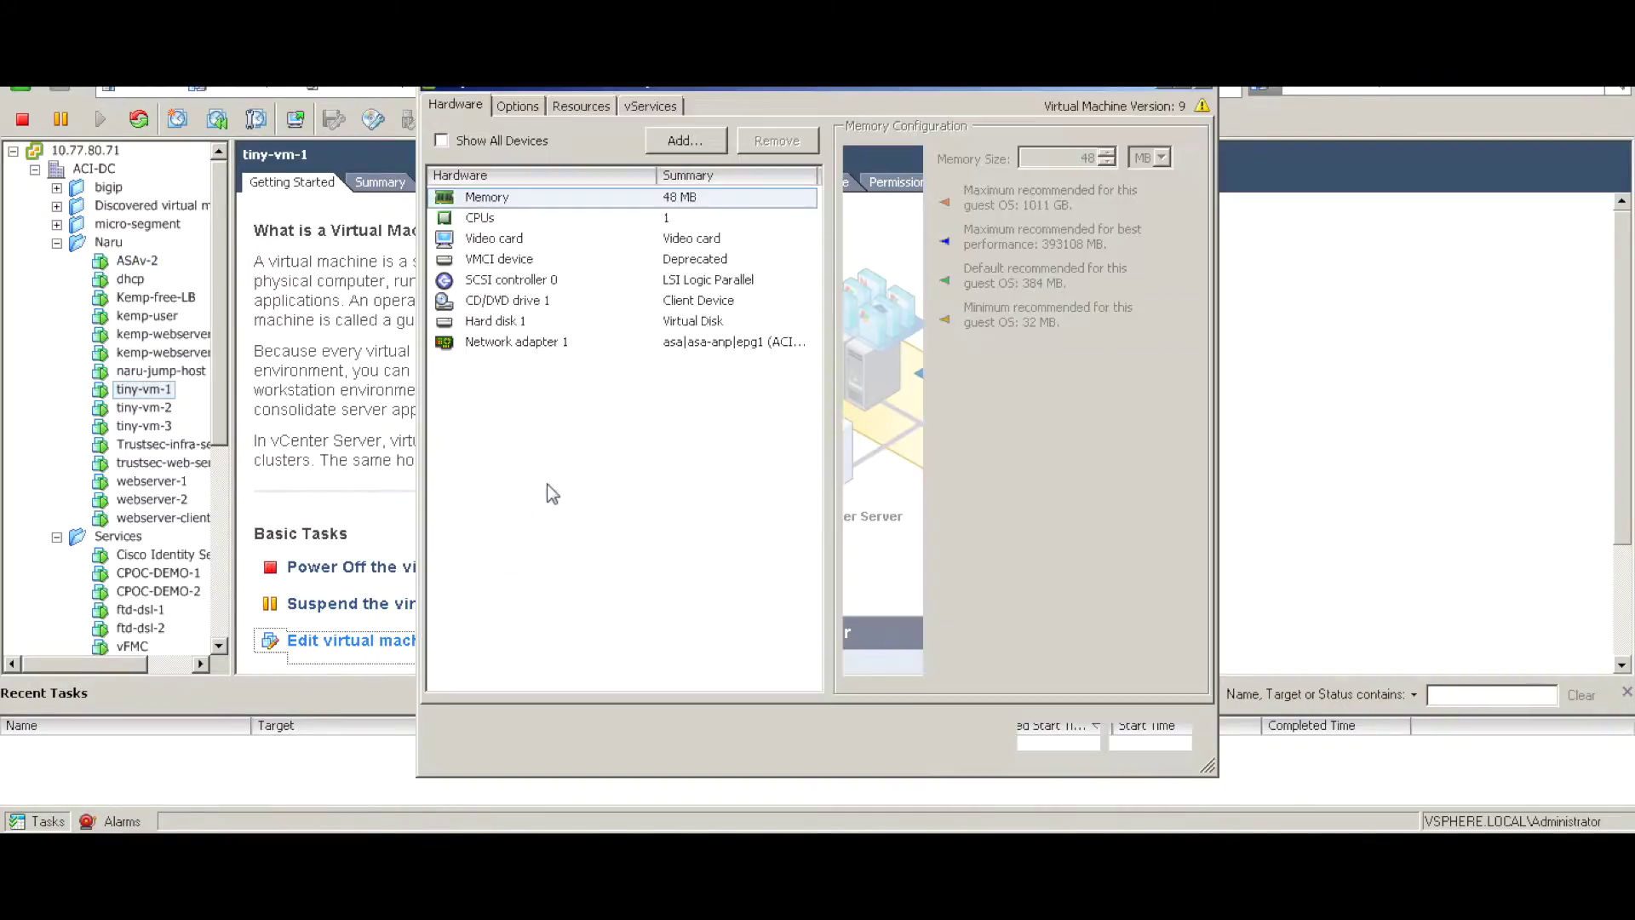
pyautogui.click(483, 346)
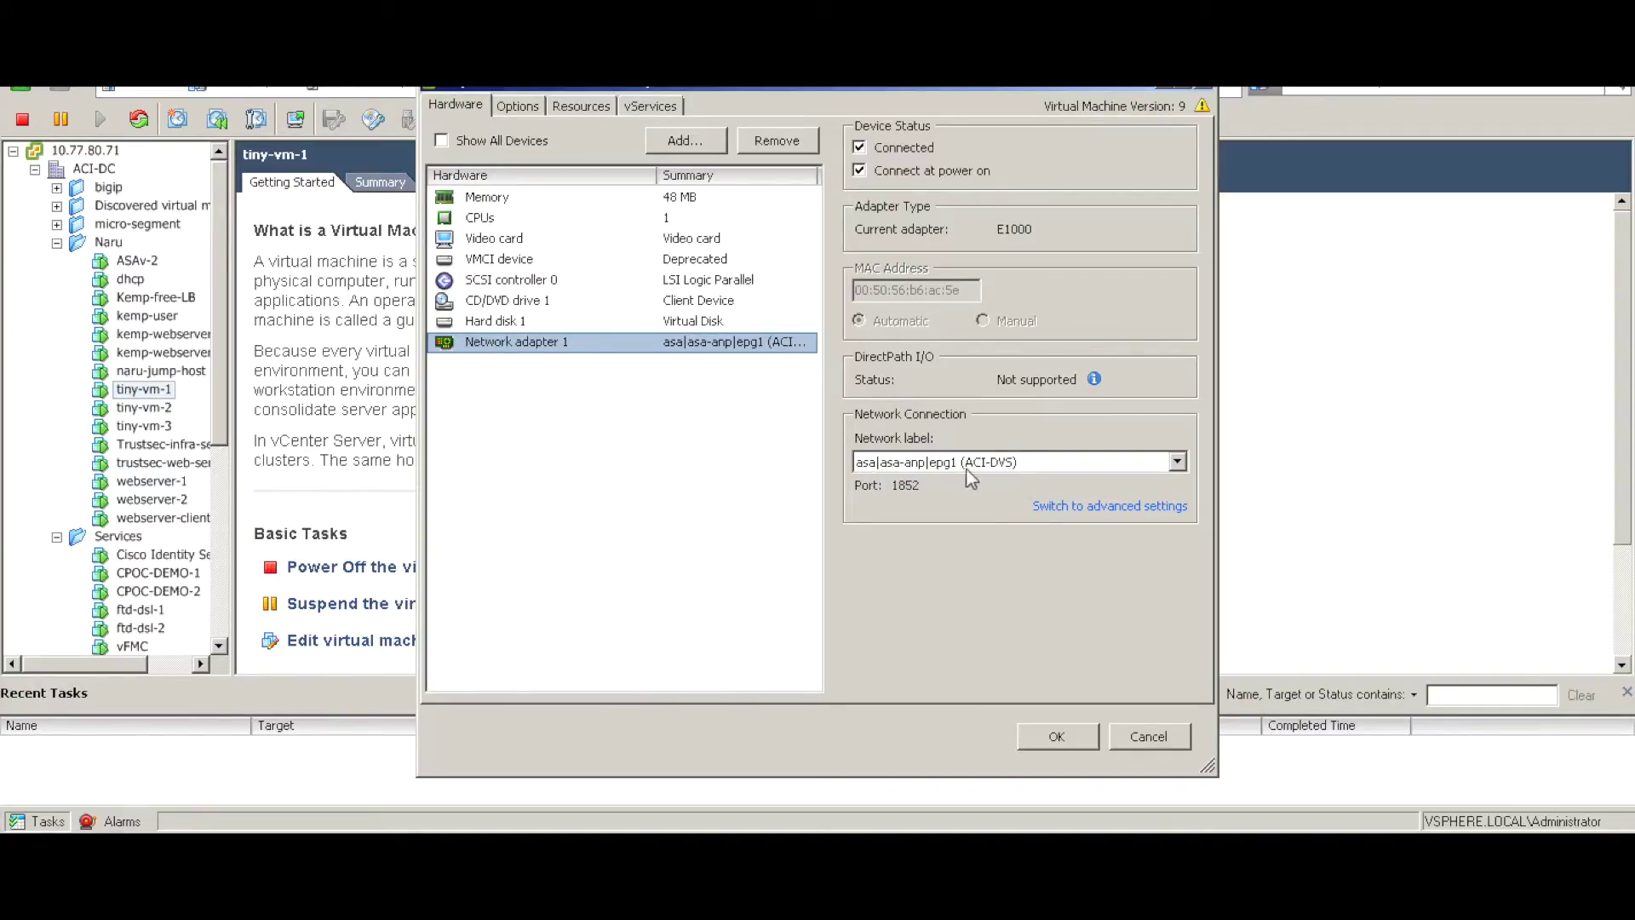
pyautogui.click(1149, 736)
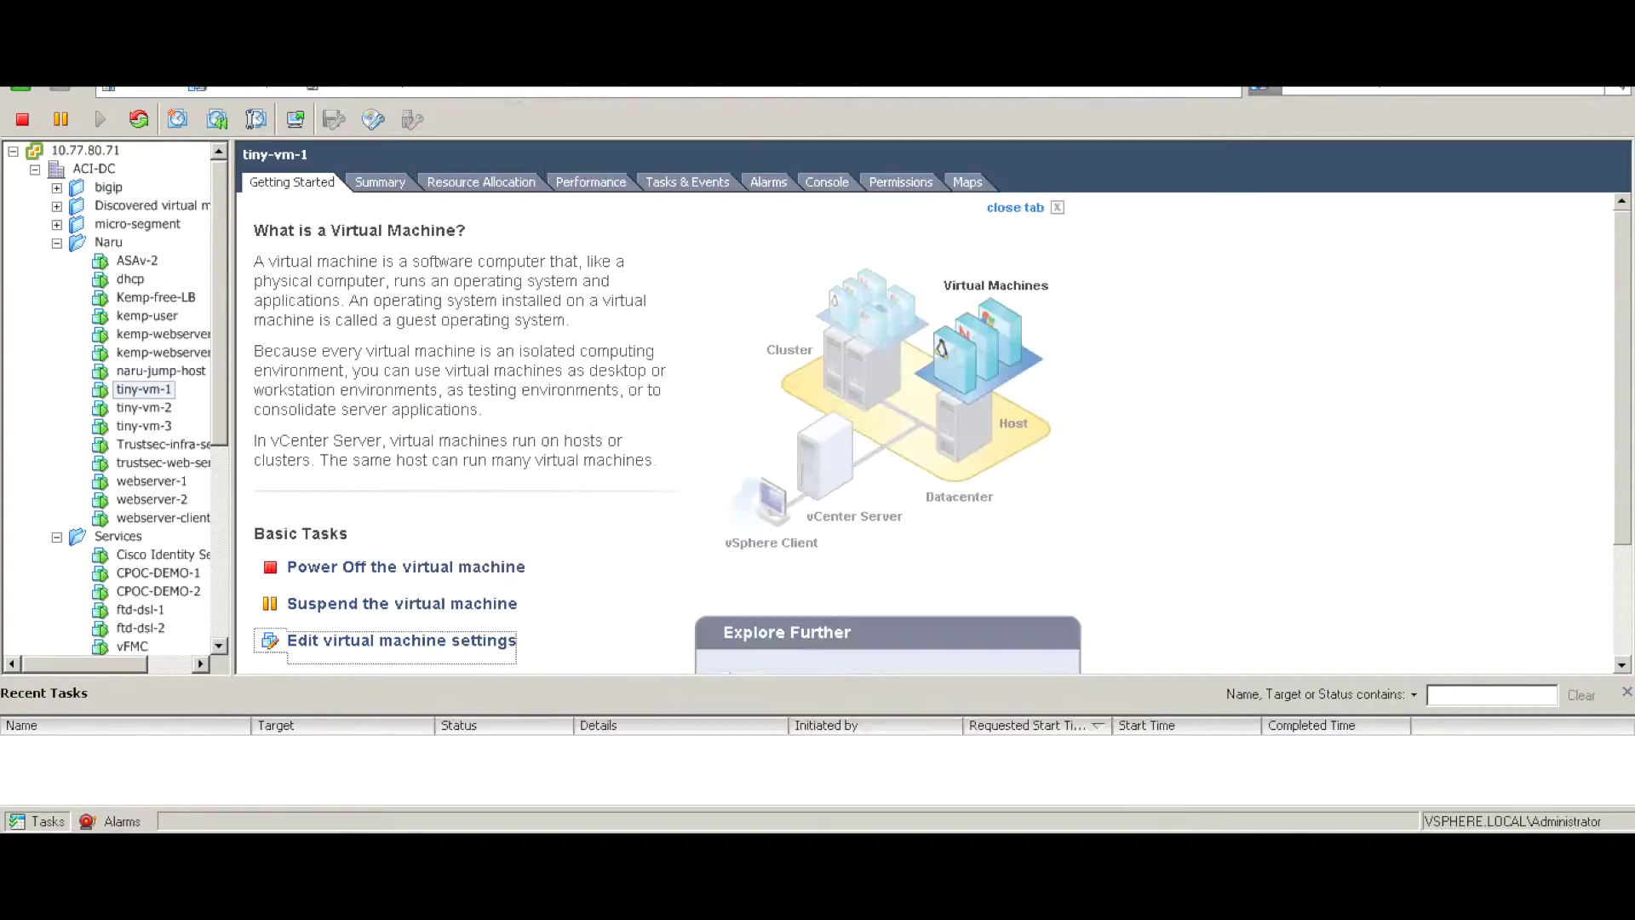
# - Confirm tiny-vm-2's adapter is on asa|asa-anp|epg2, then reselect tiny-vm-1
pyautogui.click(146, 409)
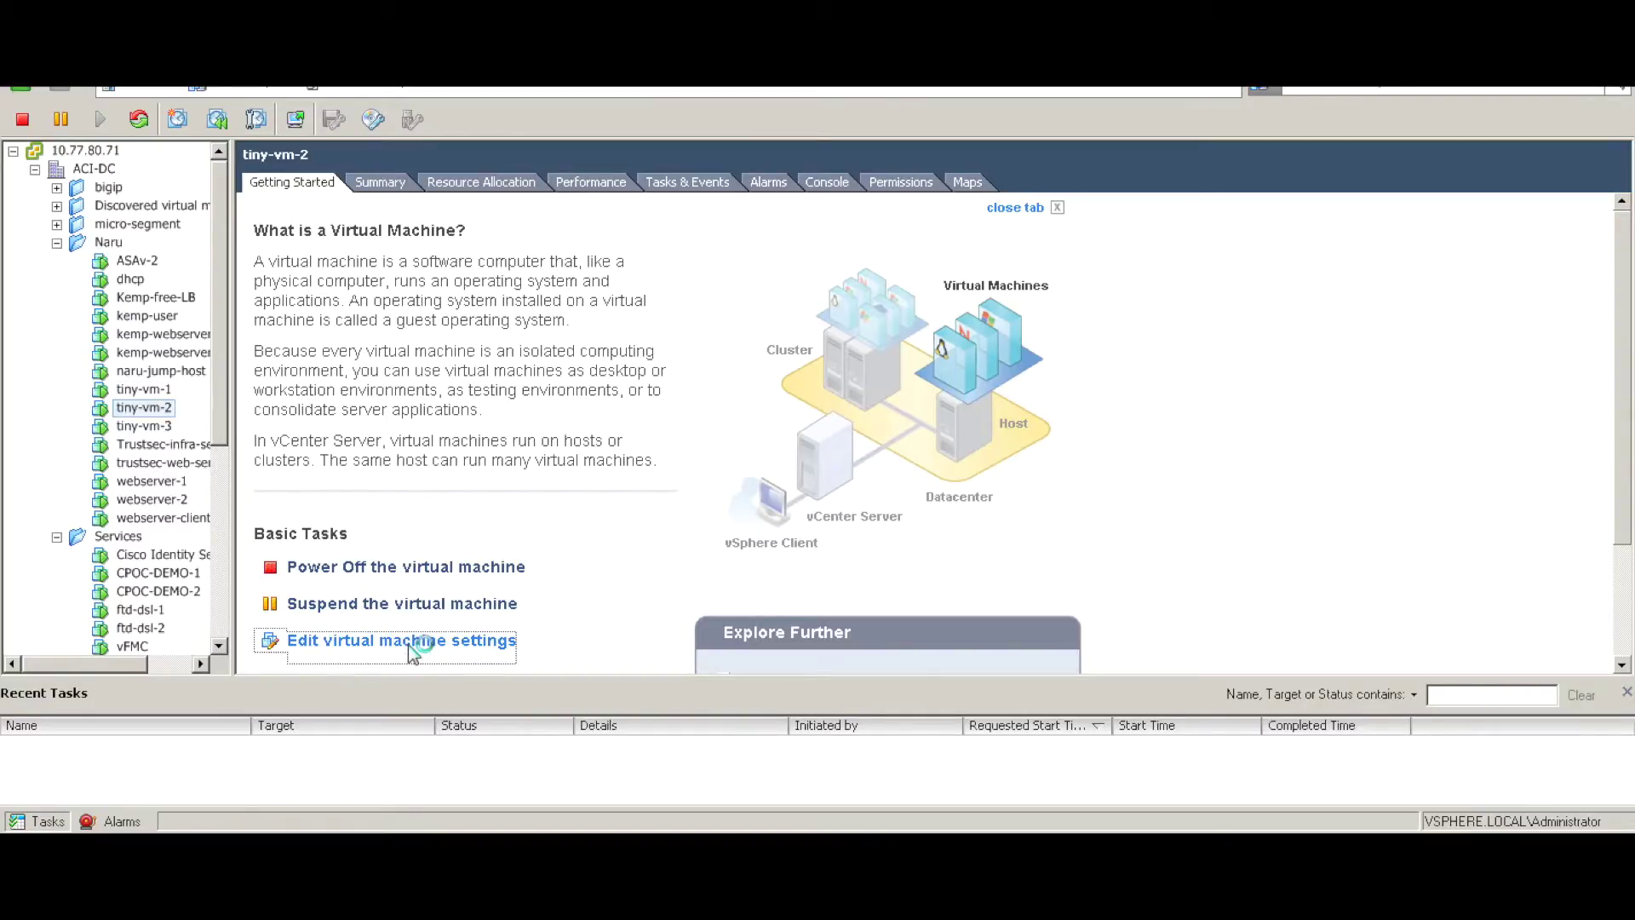
pyautogui.click(749, 322)
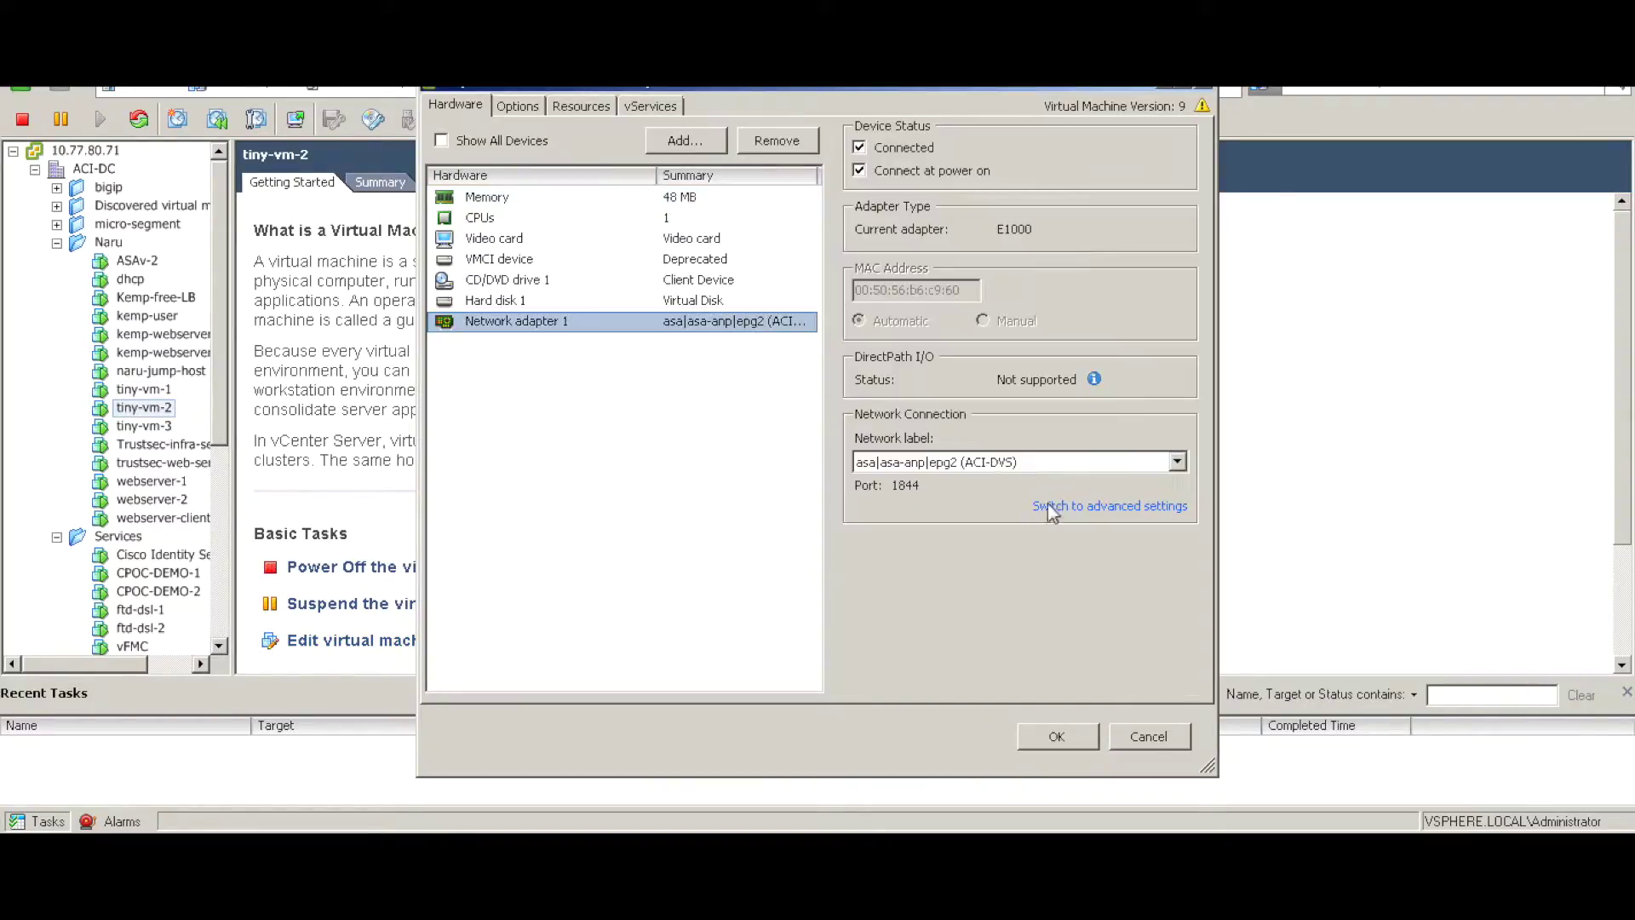
pyautogui.click(1150, 736)
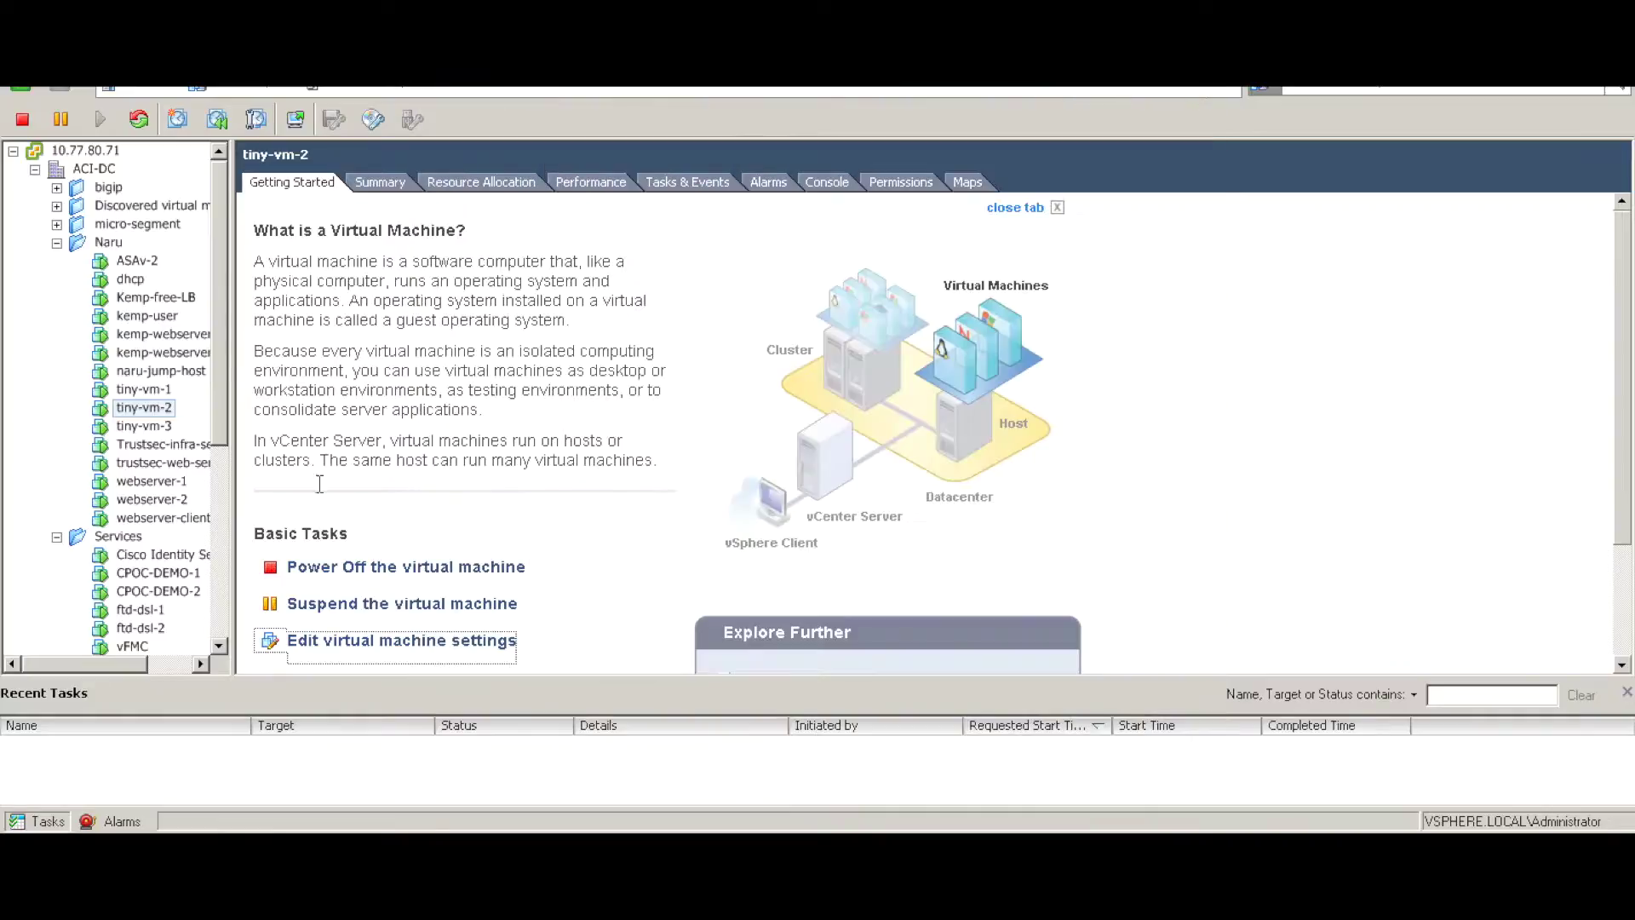
pyautogui.click(129, 392)
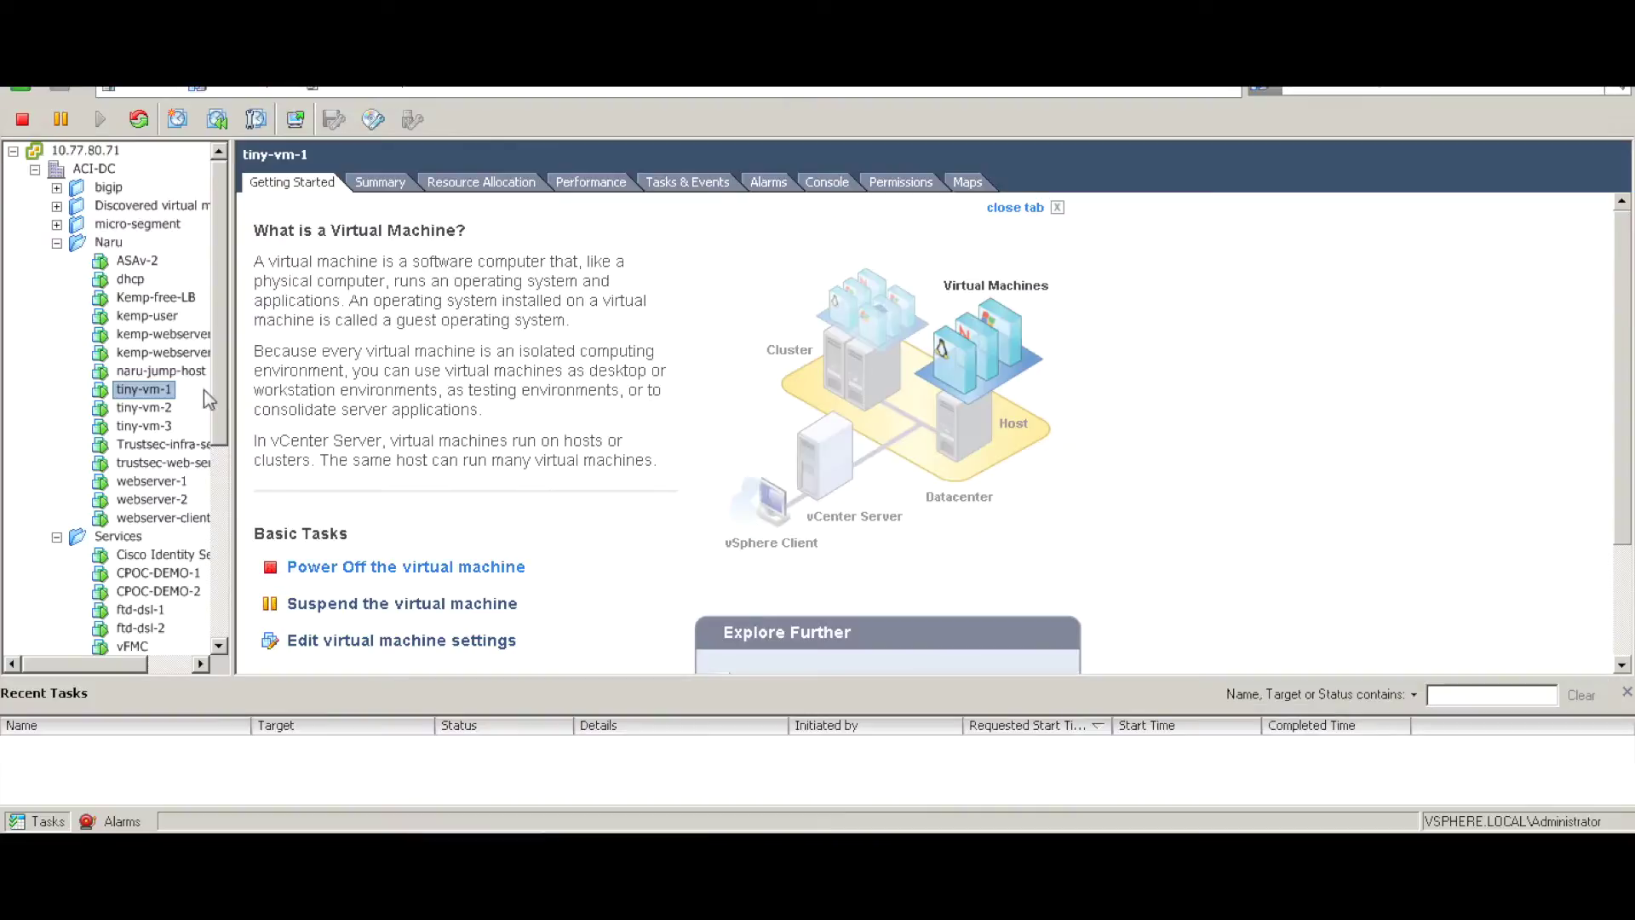
# - Open tiny-vm-1's console and ping 6.6.6.254, getting replies with 0% loss
pyautogui.rightClick(144, 389)
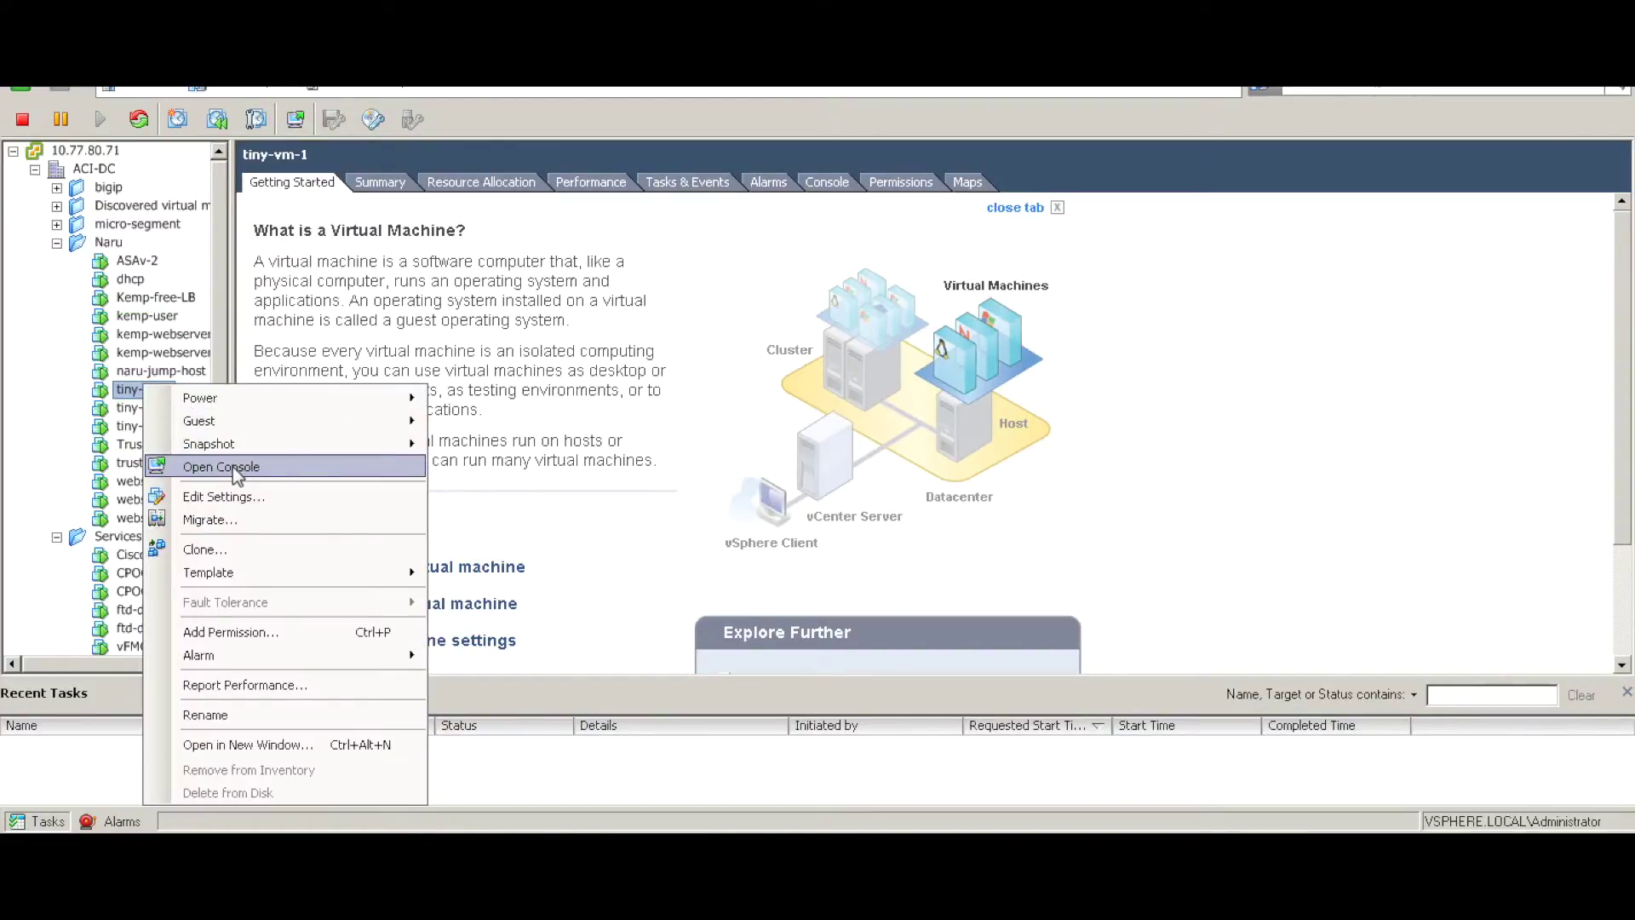
pyautogui.click(233, 466)
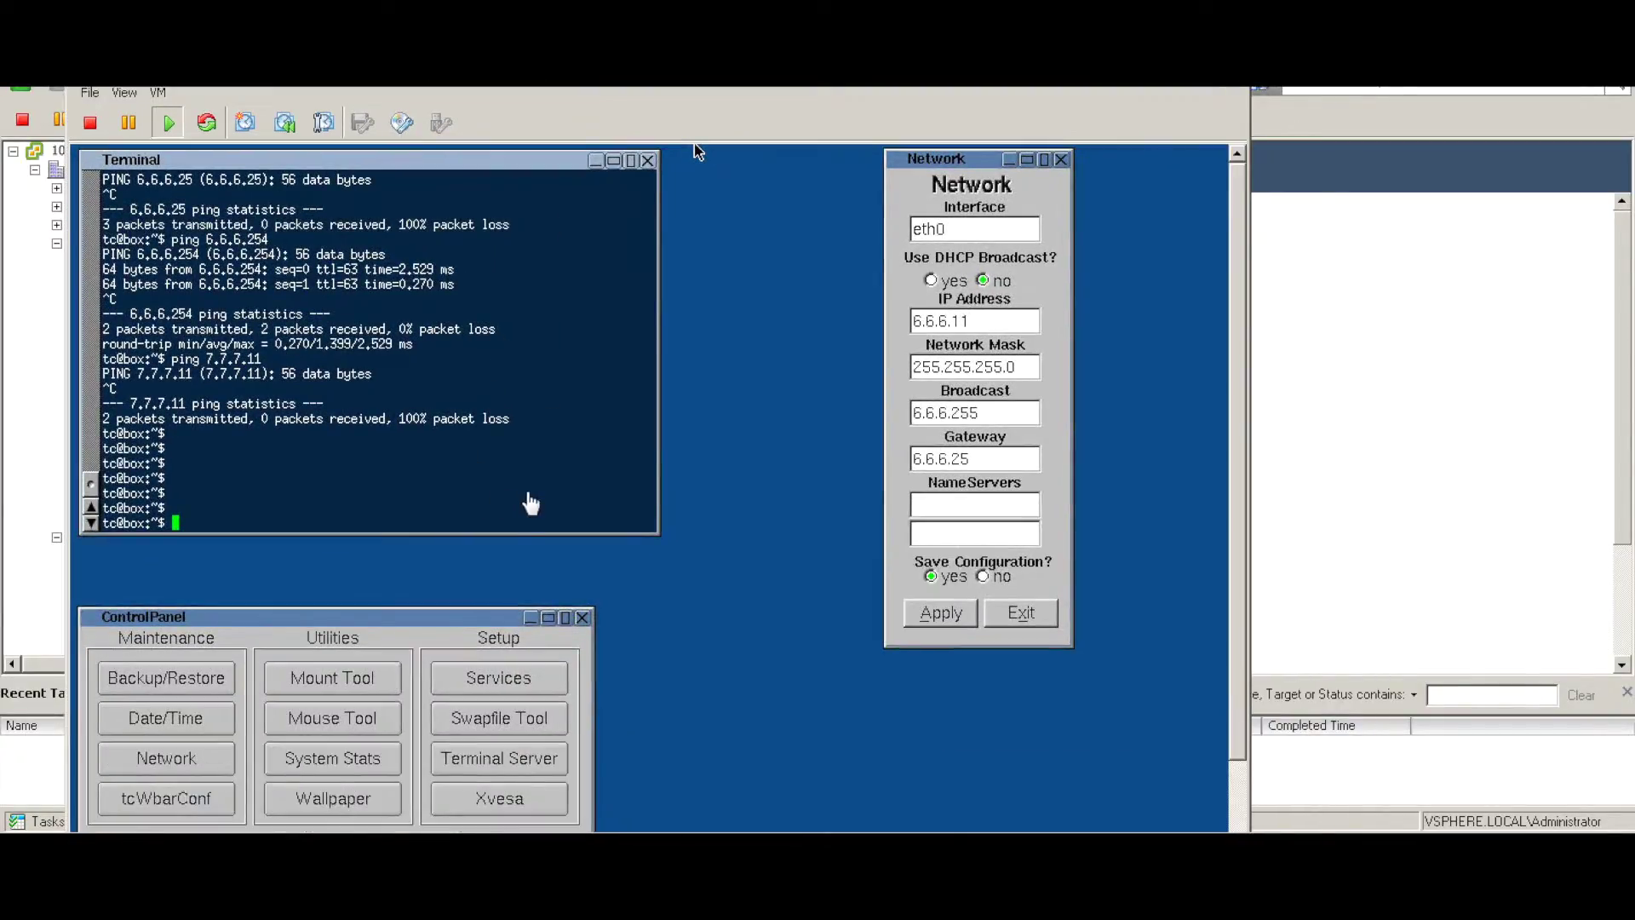
pyautogui.click(516, 524)
pyautogui.press('Return')
pyautogui.press('Return')
pyautogui.press('Return')
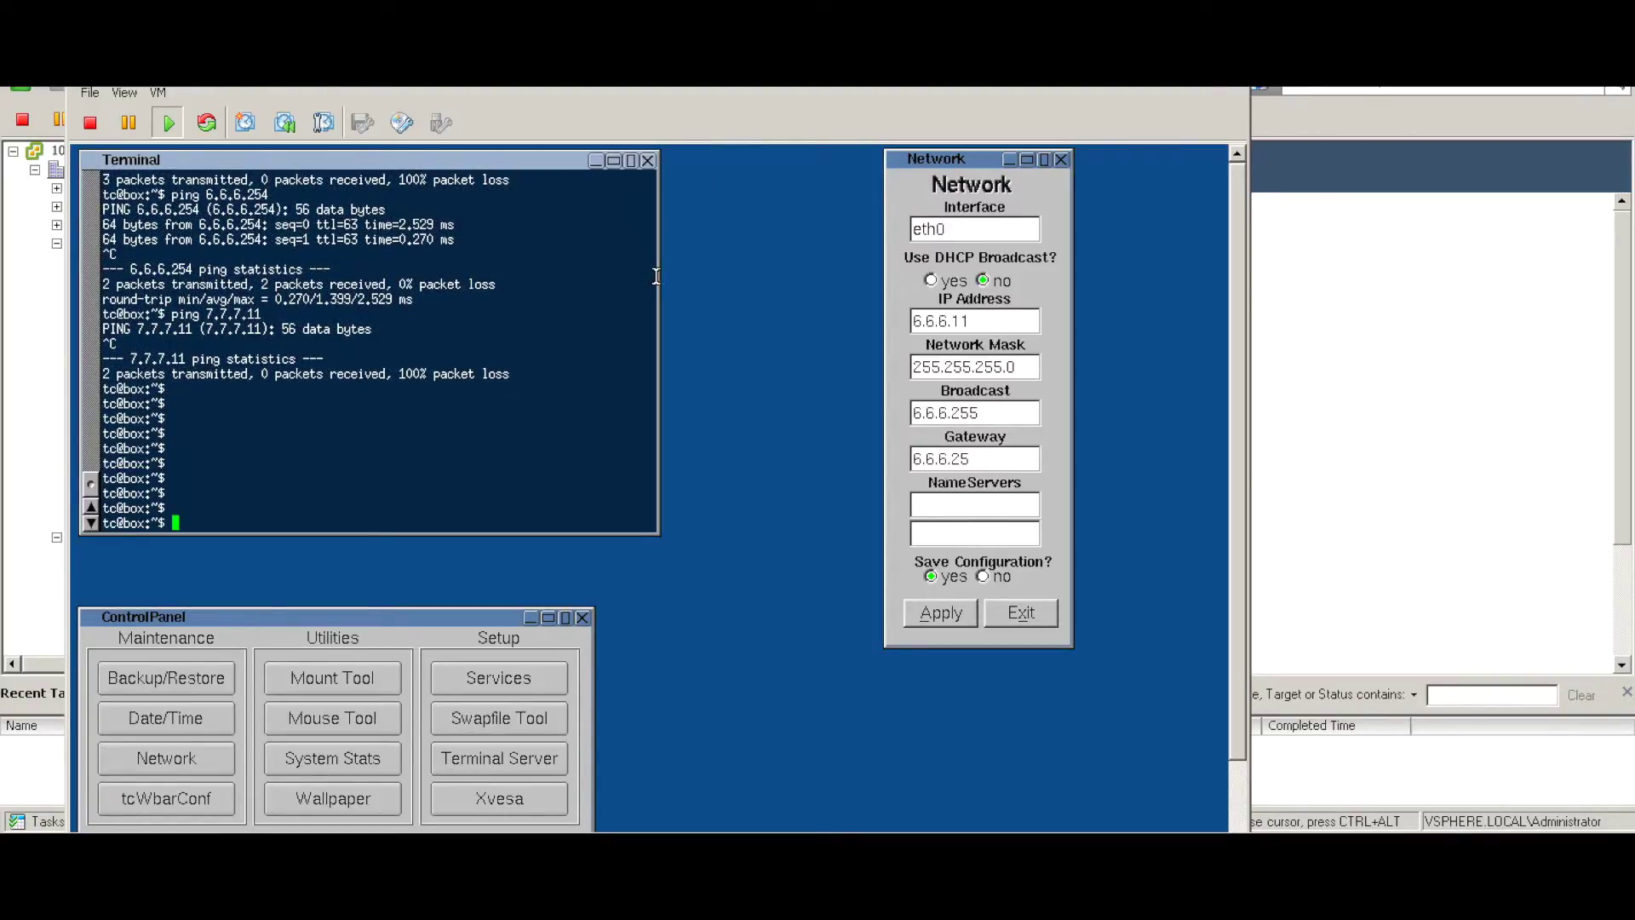
pyautogui.write('ping 6.6.')
pyautogui.press('Return')
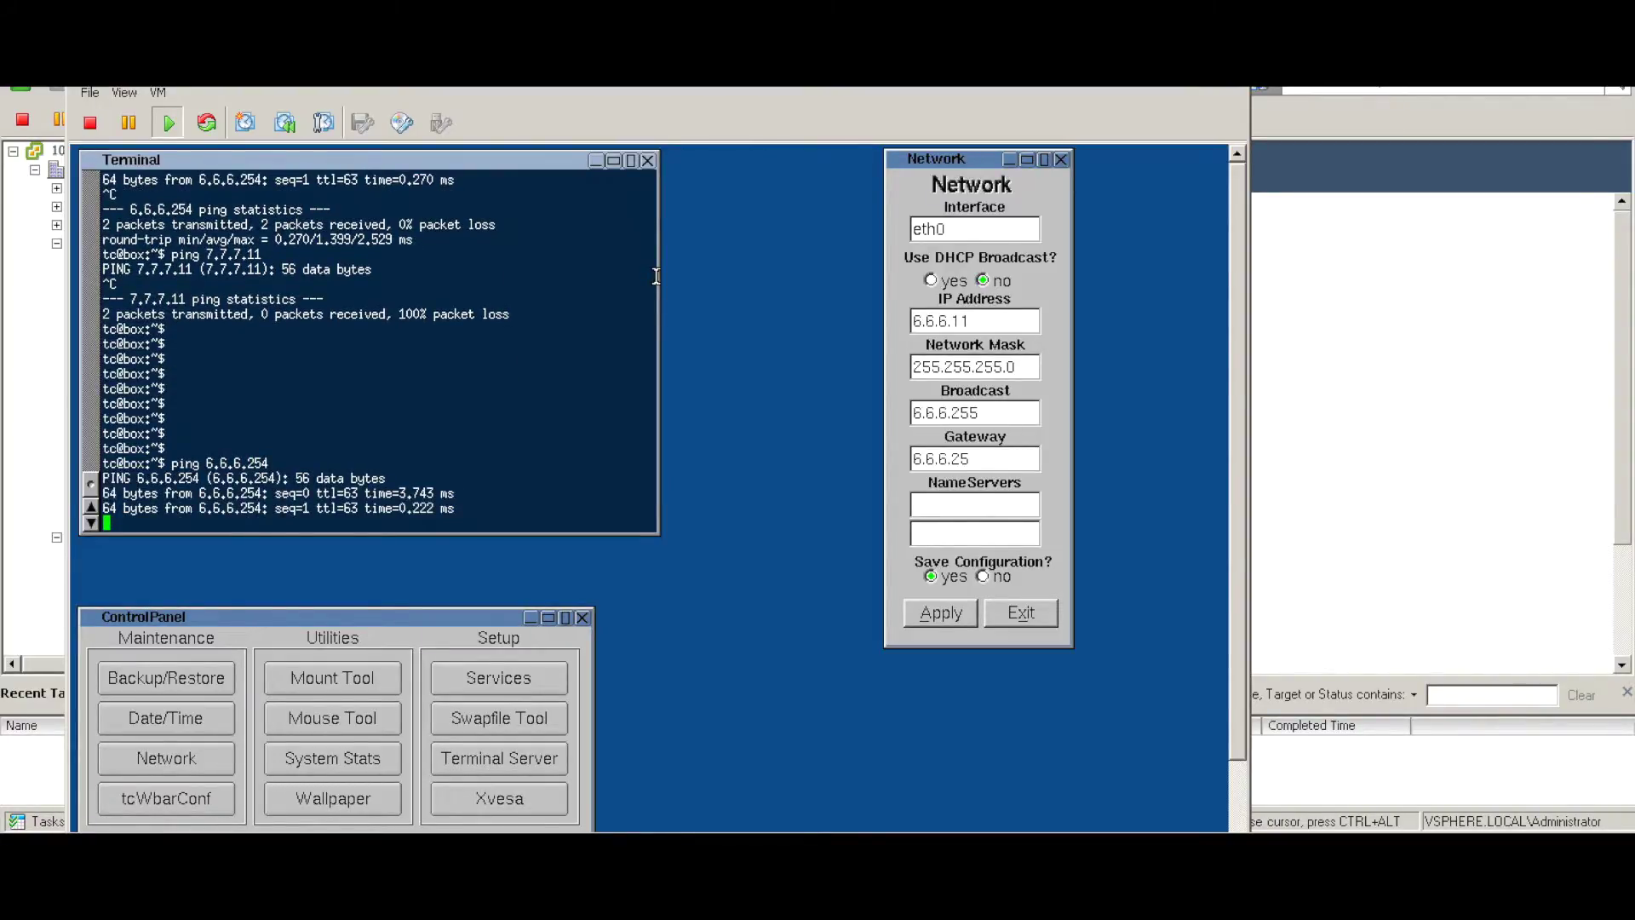
pyautogui.hotkey('ctrl', 'c')
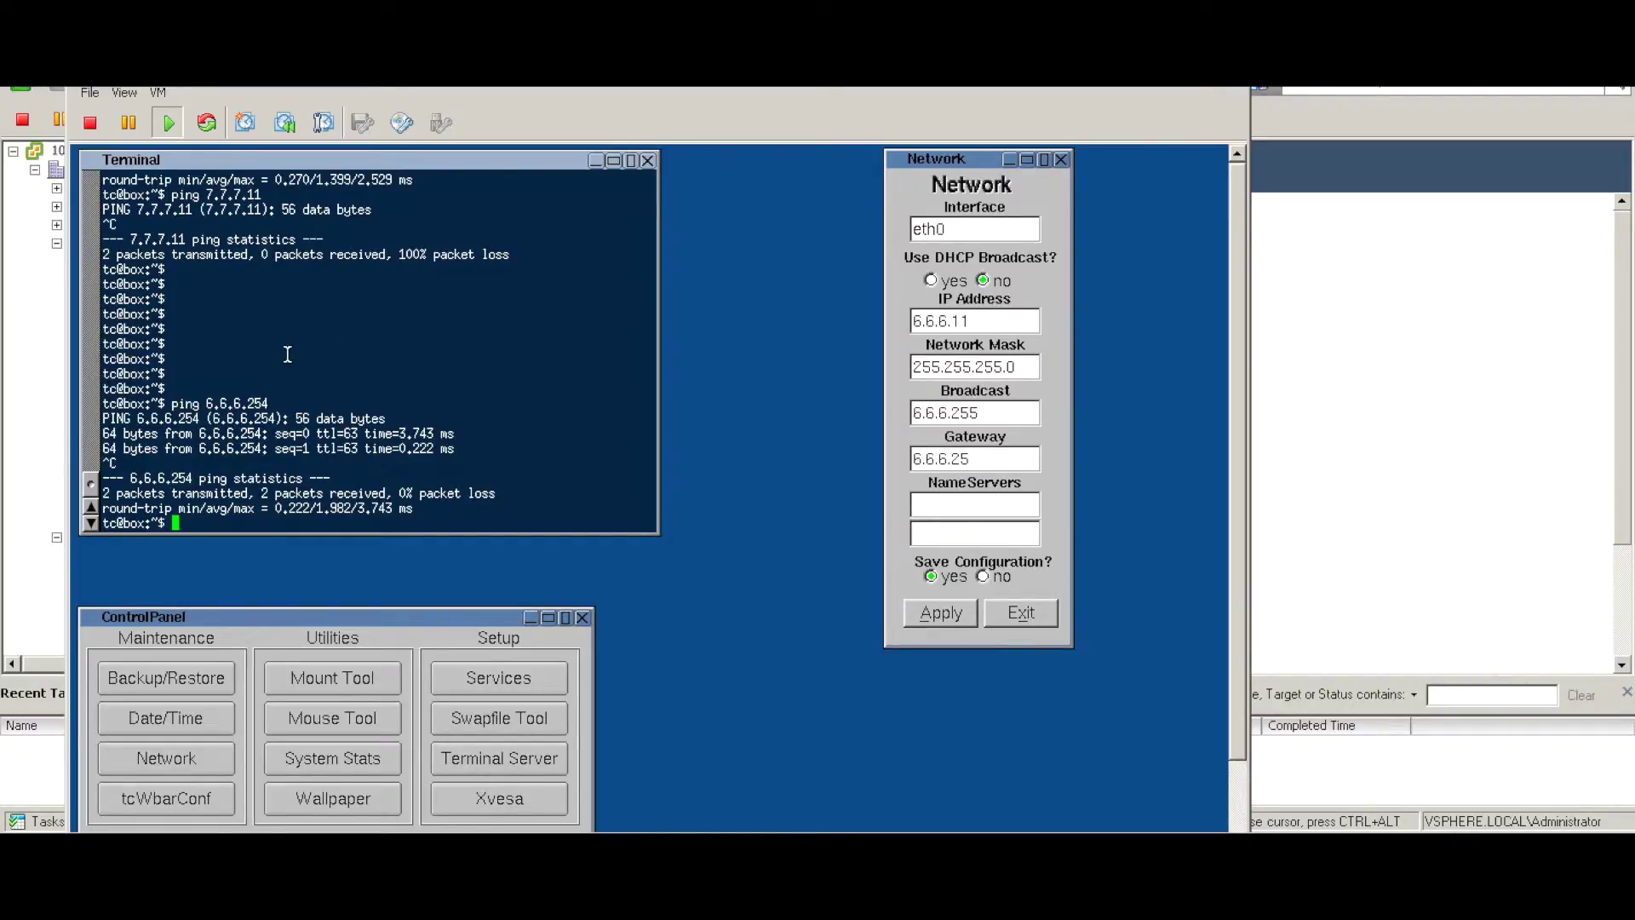
pyautogui.press('Up')
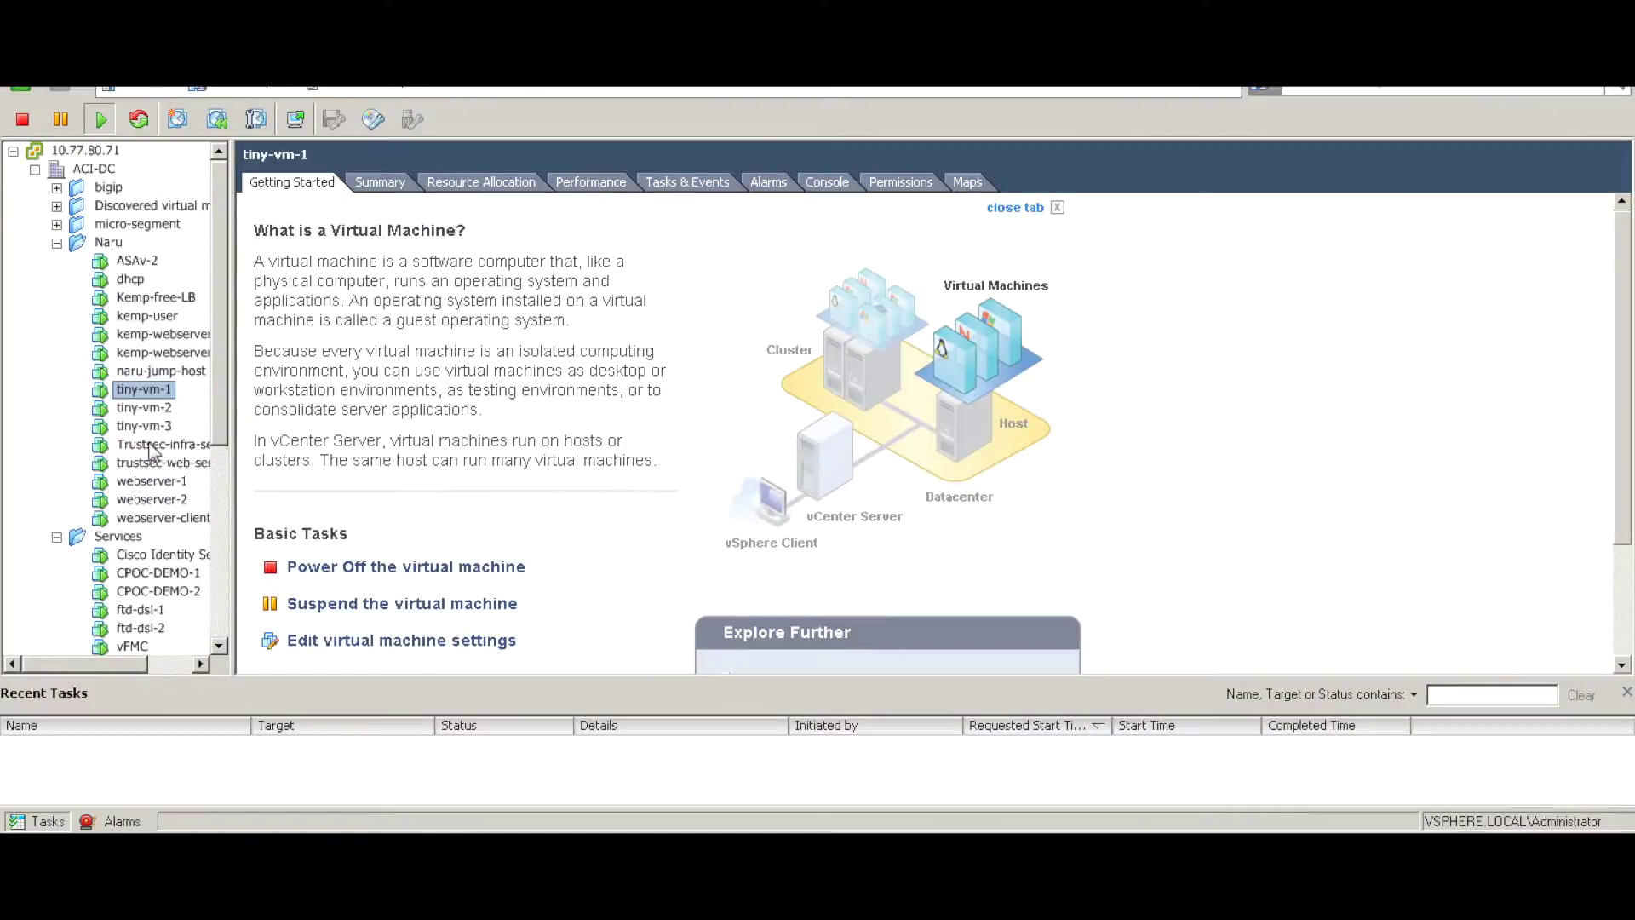
pyautogui.click(157, 409)
# - Open tiny-vm-2's console and ping 7.7.7.254, getting replies with 0% loss
pyautogui.rightClick(157, 409)
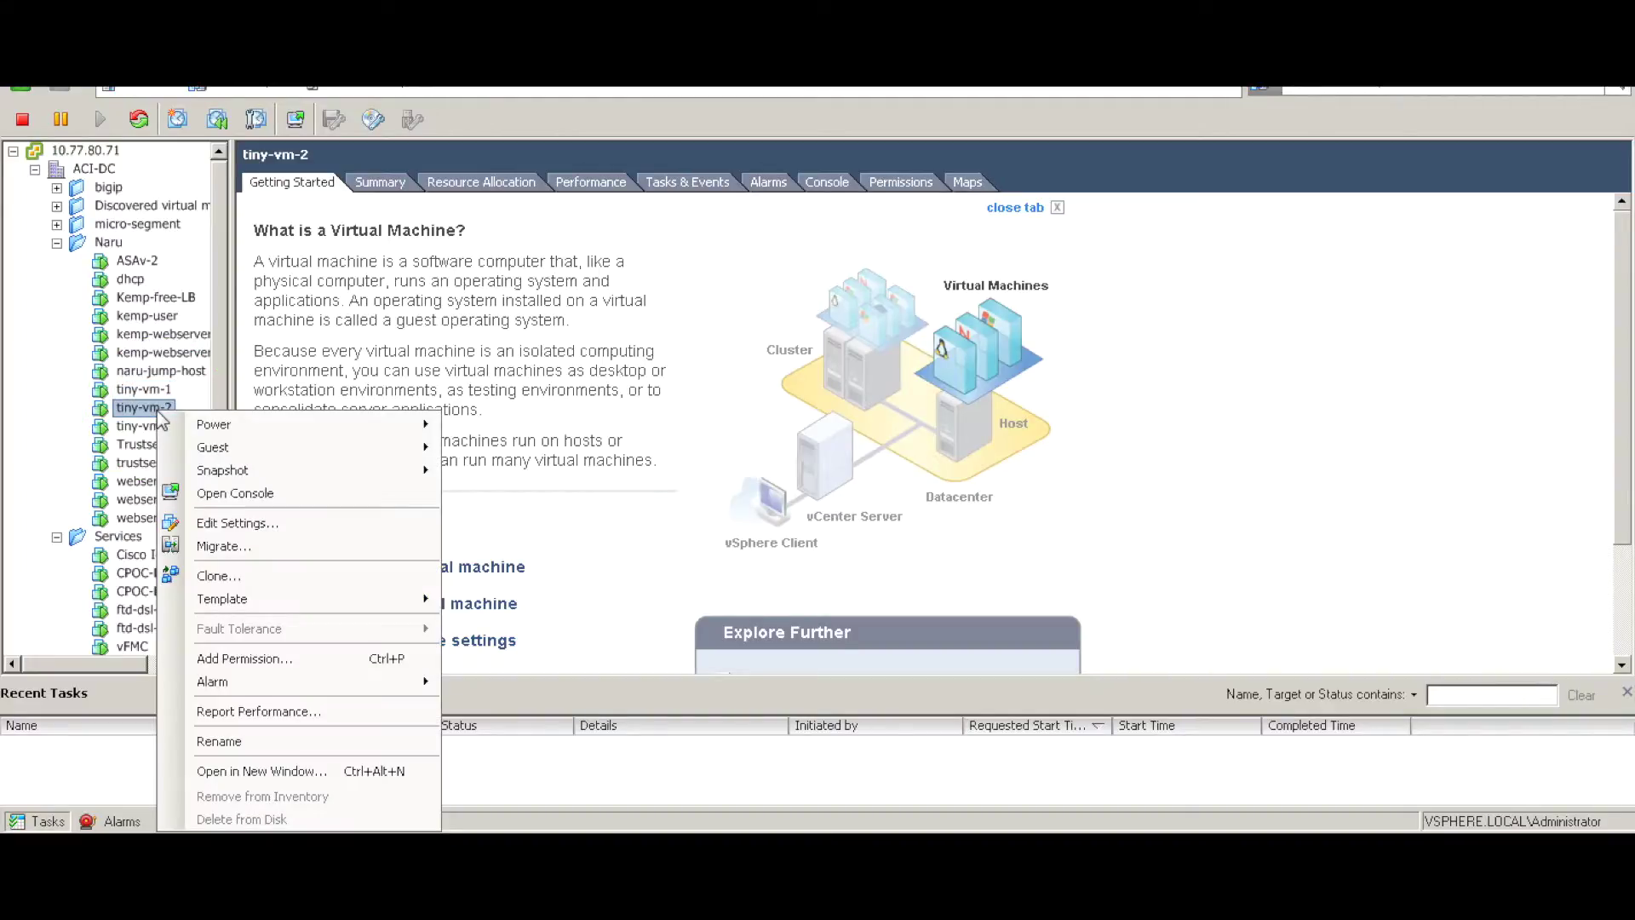
pyautogui.click(270, 491)
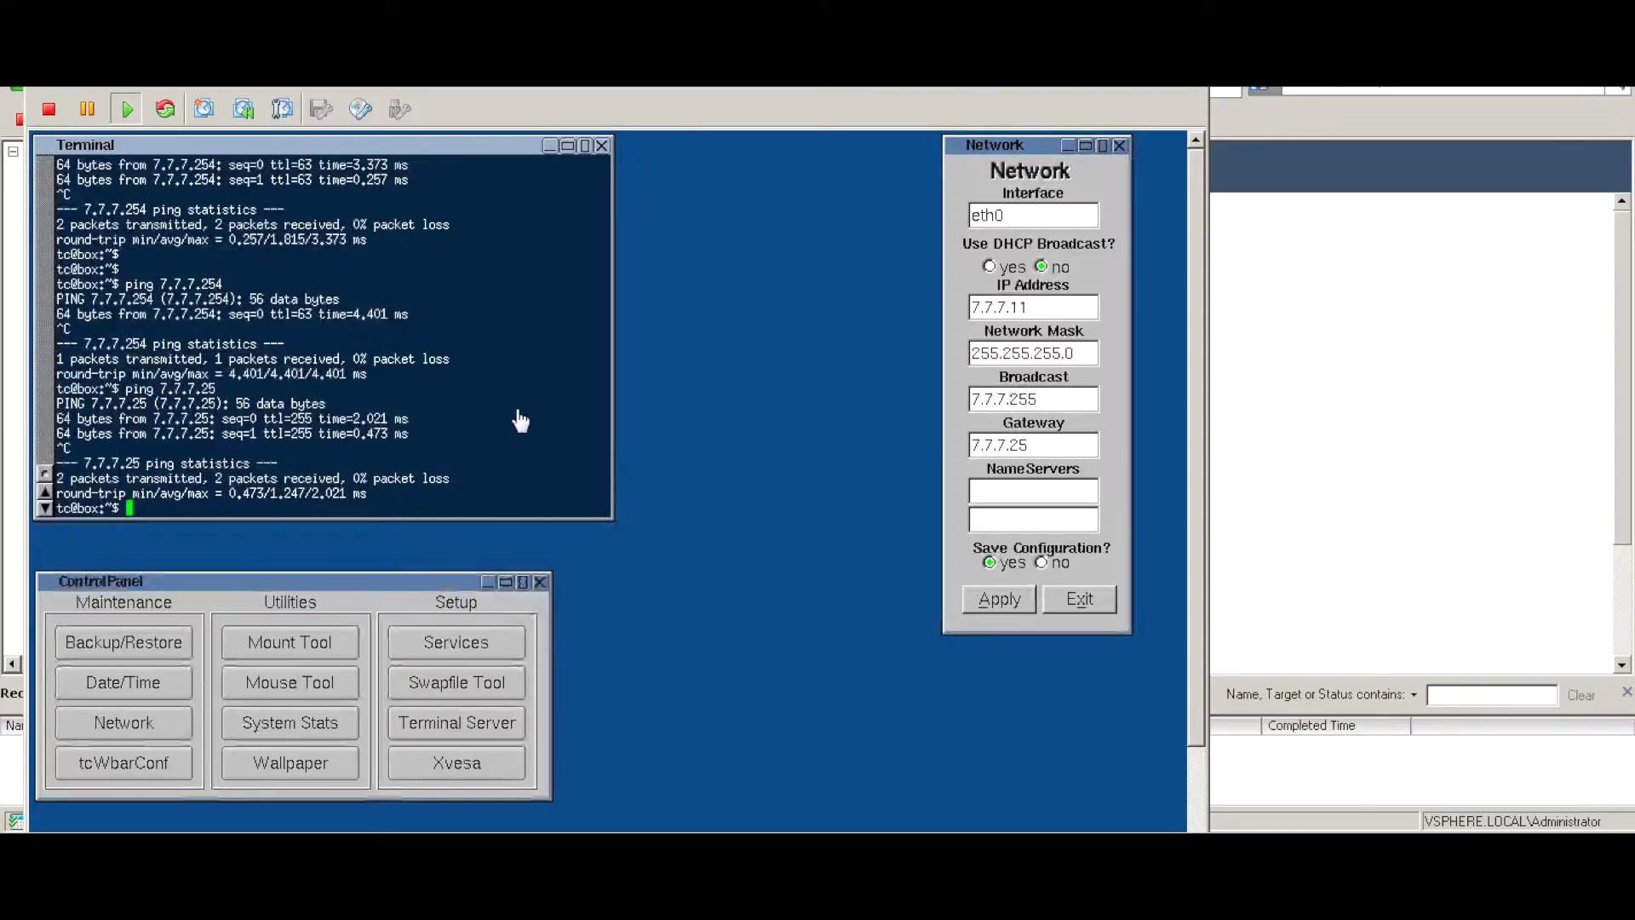
pyautogui.click(524, 422)
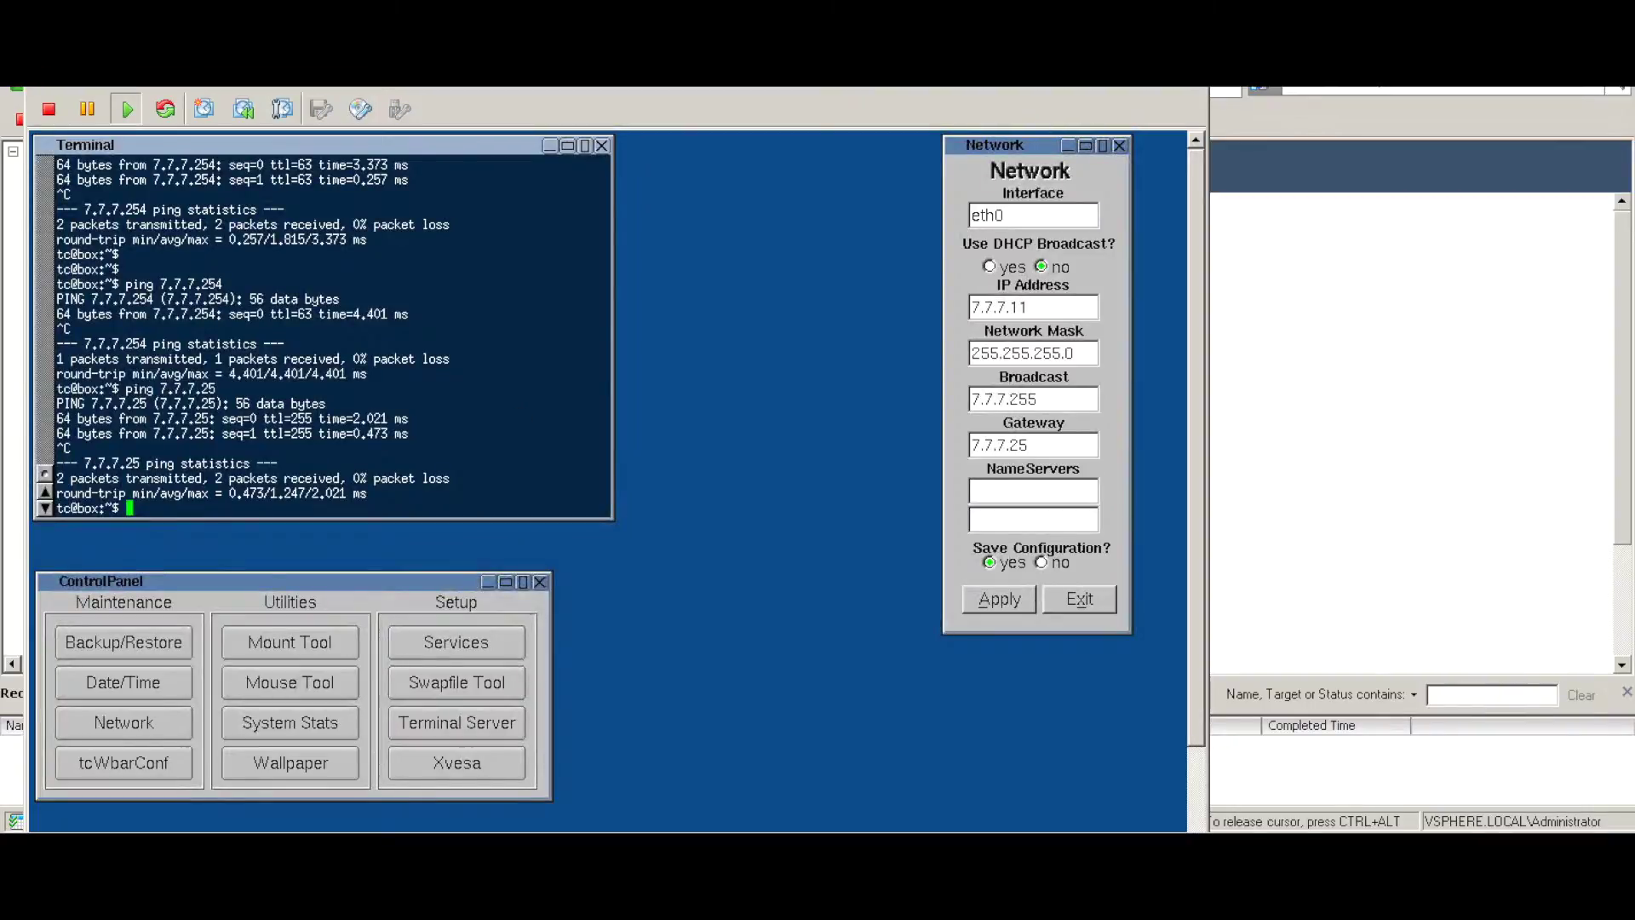
pyautogui.press('Return')
pyautogui.press('Return')
pyautogui.press('Return')
pyautogui.write('7.7.7.')
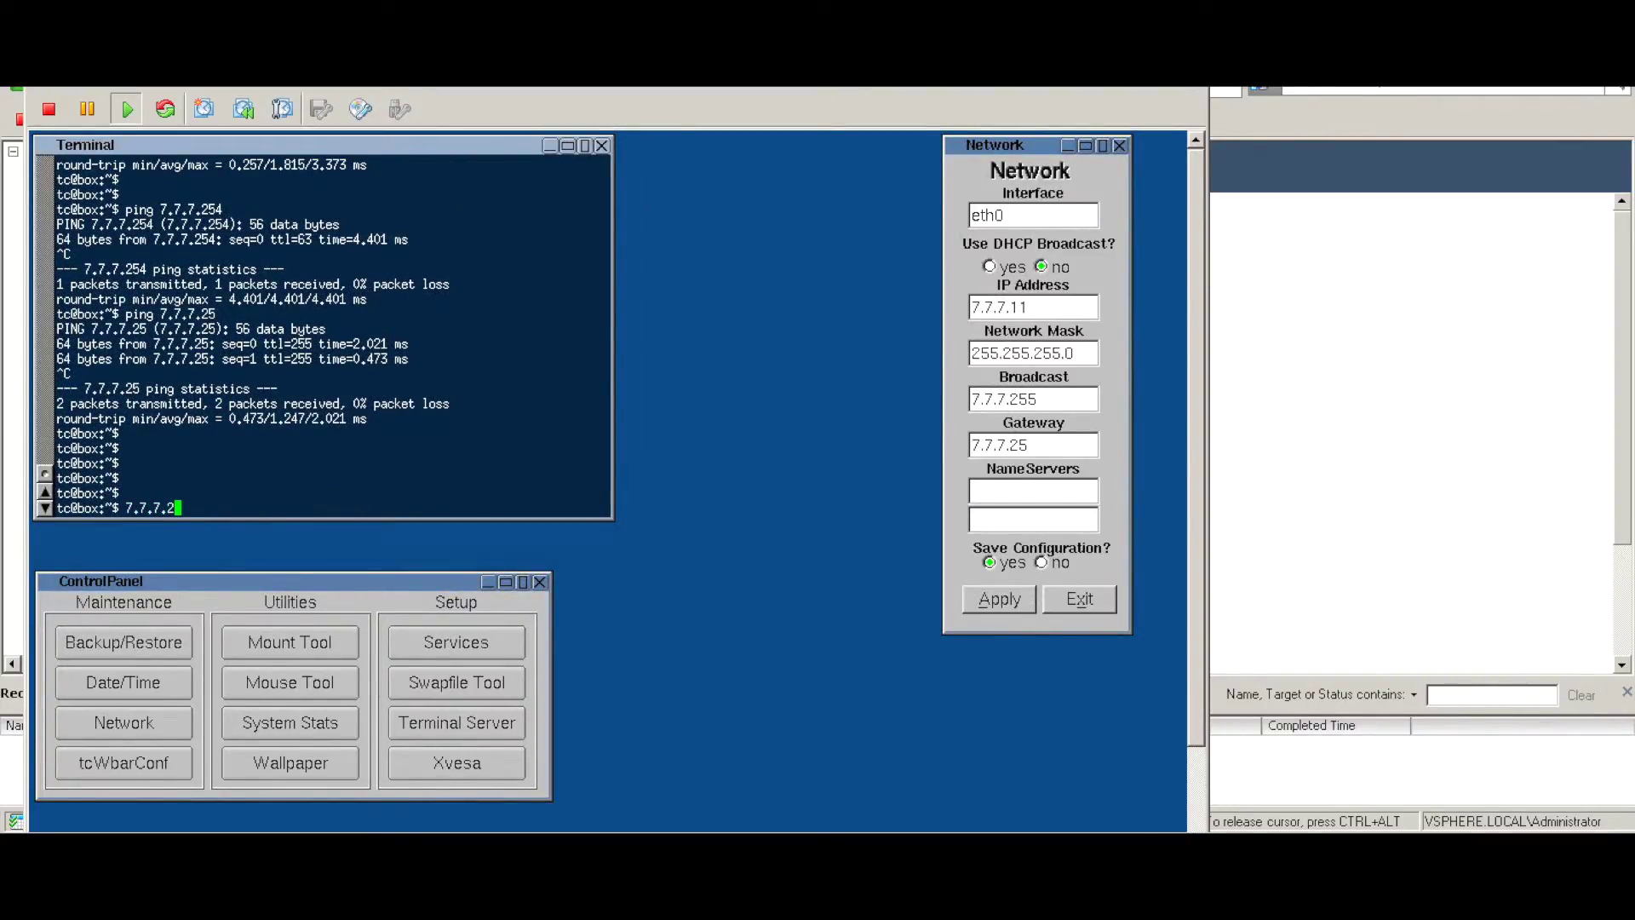
pyautogui.write('254')
pyautogui.press('Home')
pyautogui.write('ping')
pyautogui.press('Return')
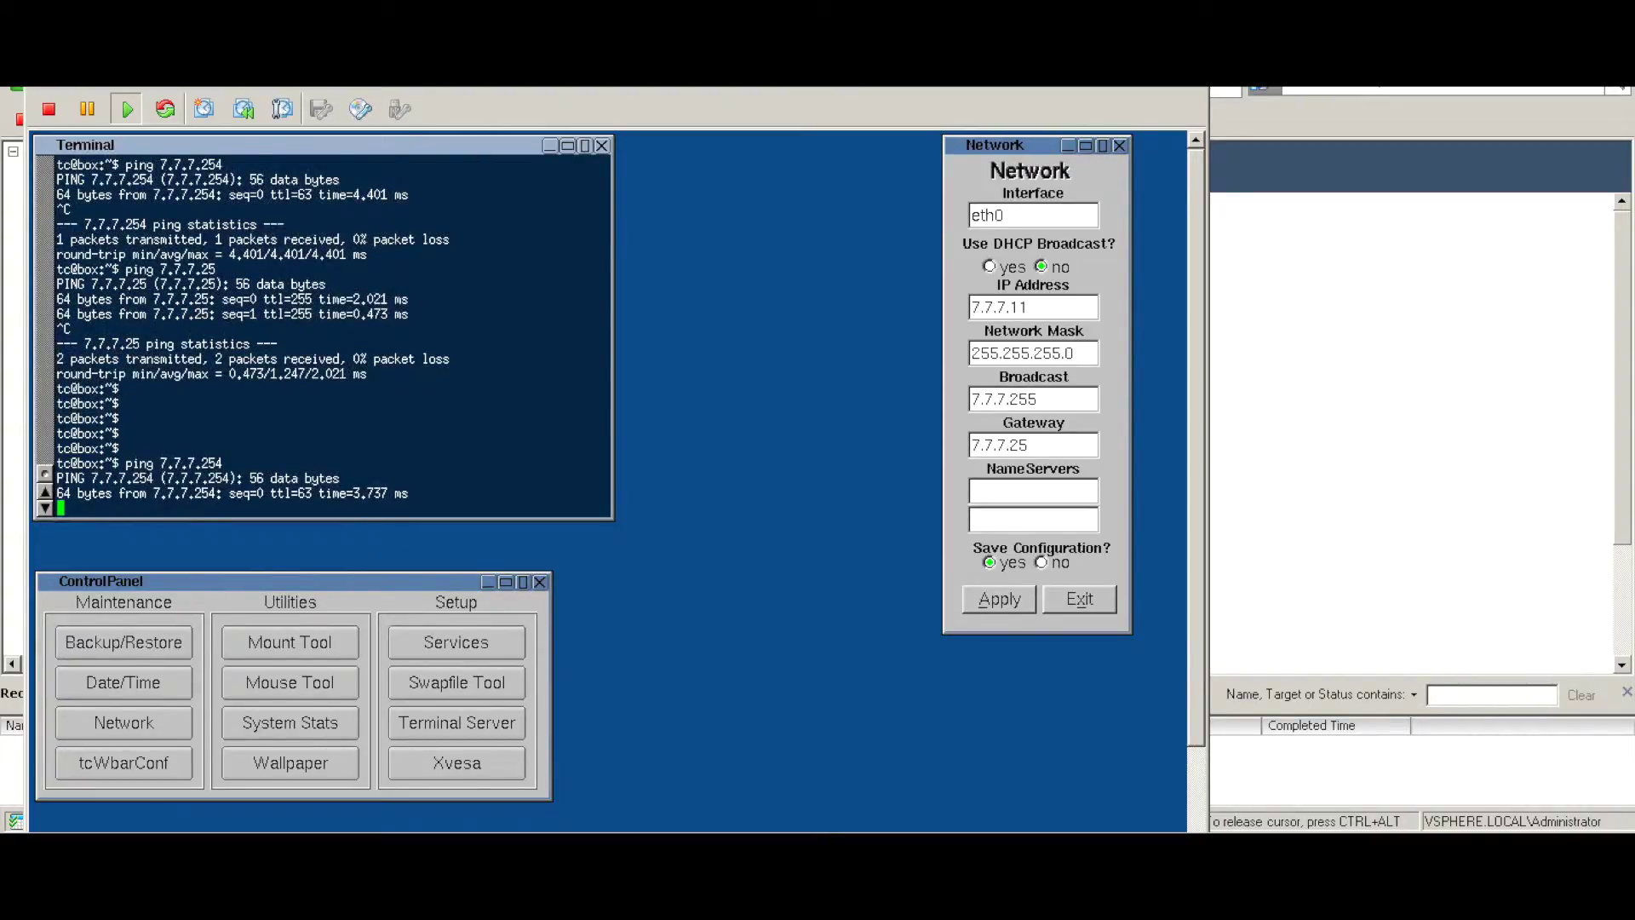
pyautogui.hotkey('ctrl', 'c')
# - Start a continuous ping from tiny-vm-2 to 6.6.6.11
pyautogui.press('Return')
pyautogui.press('Return')
pyautogui.write('ping 6.6.6.11')
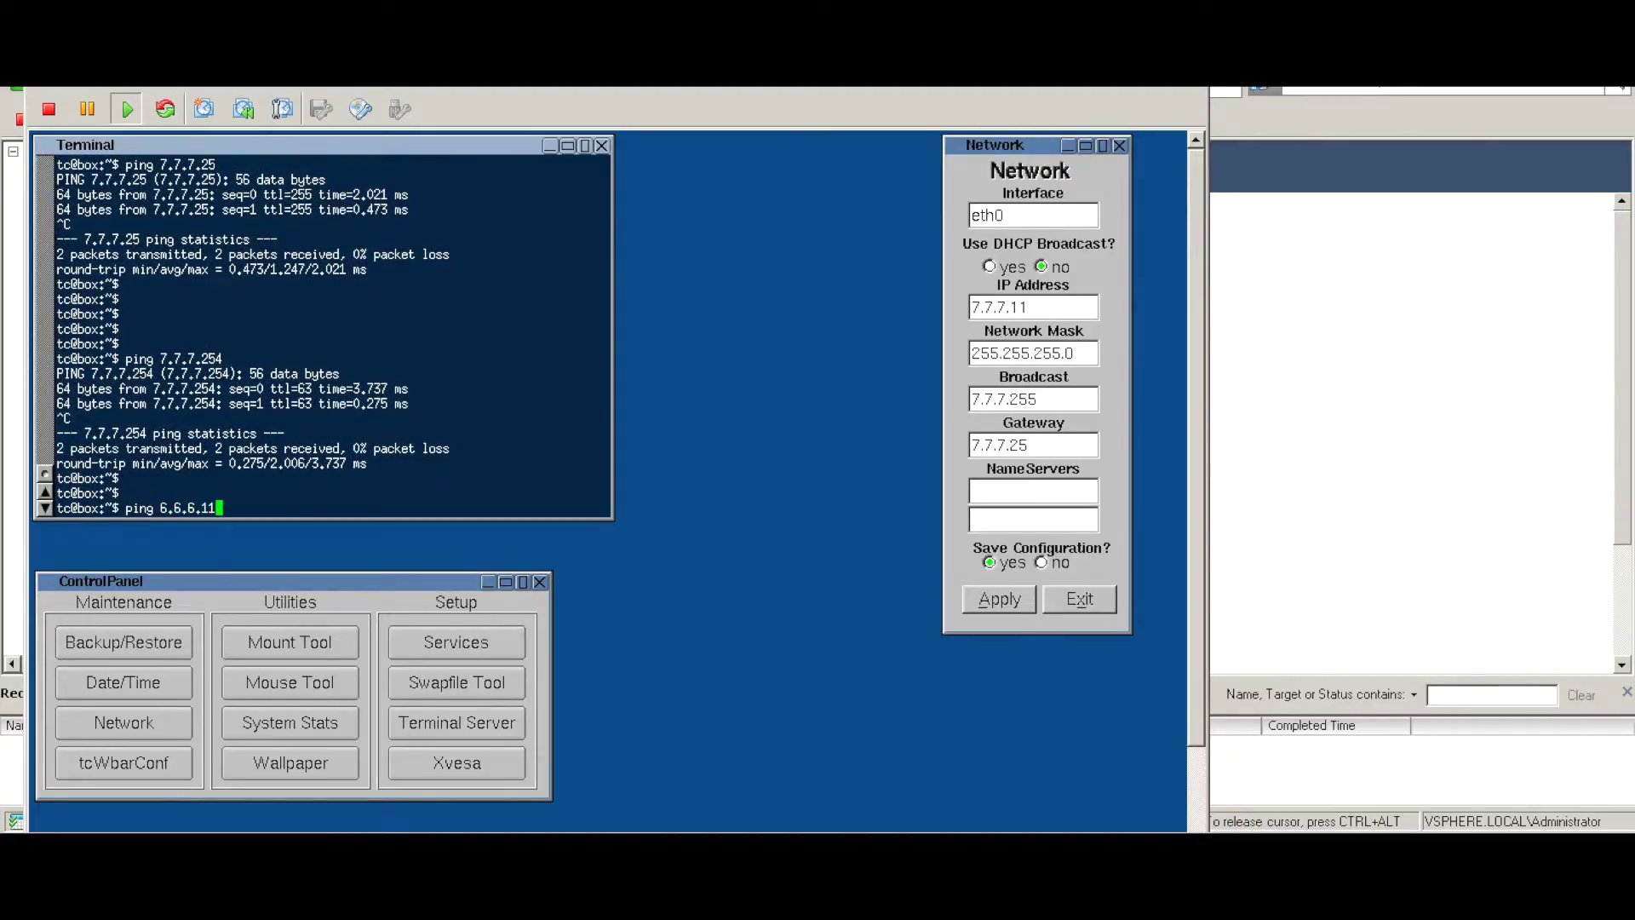
pyautogui.press('Return')
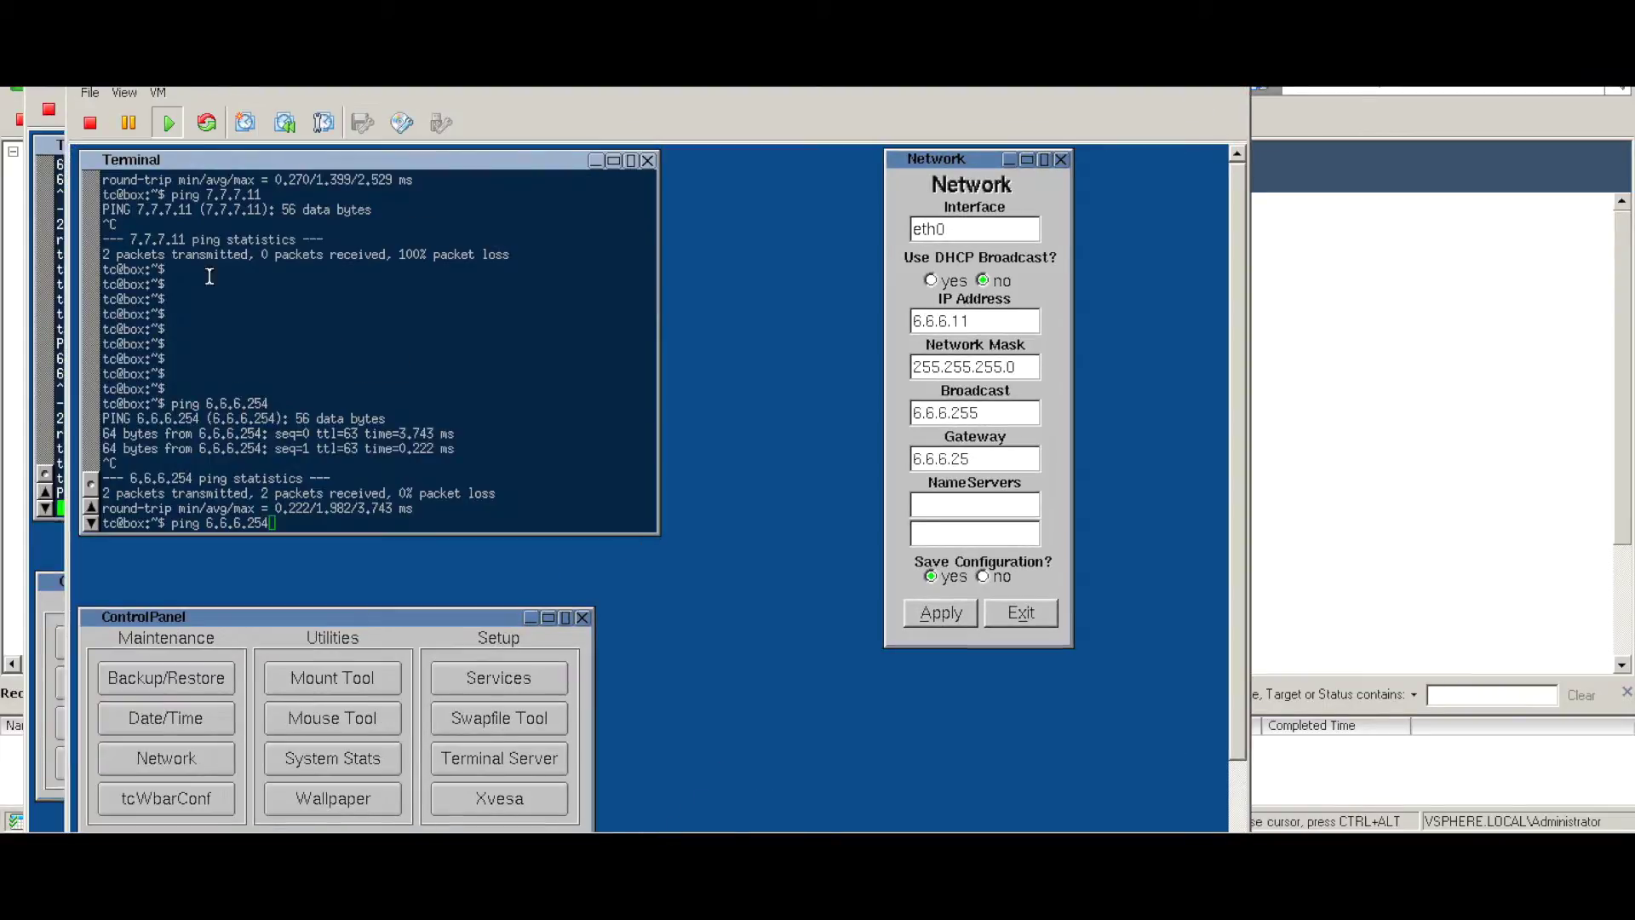
# - From tiny-vm-1 ping 6.6.6.254 and 7.7.7.11; stop failing pings to 7.7.7.11 and 6.6.6.11
pyautogui.press('Return')
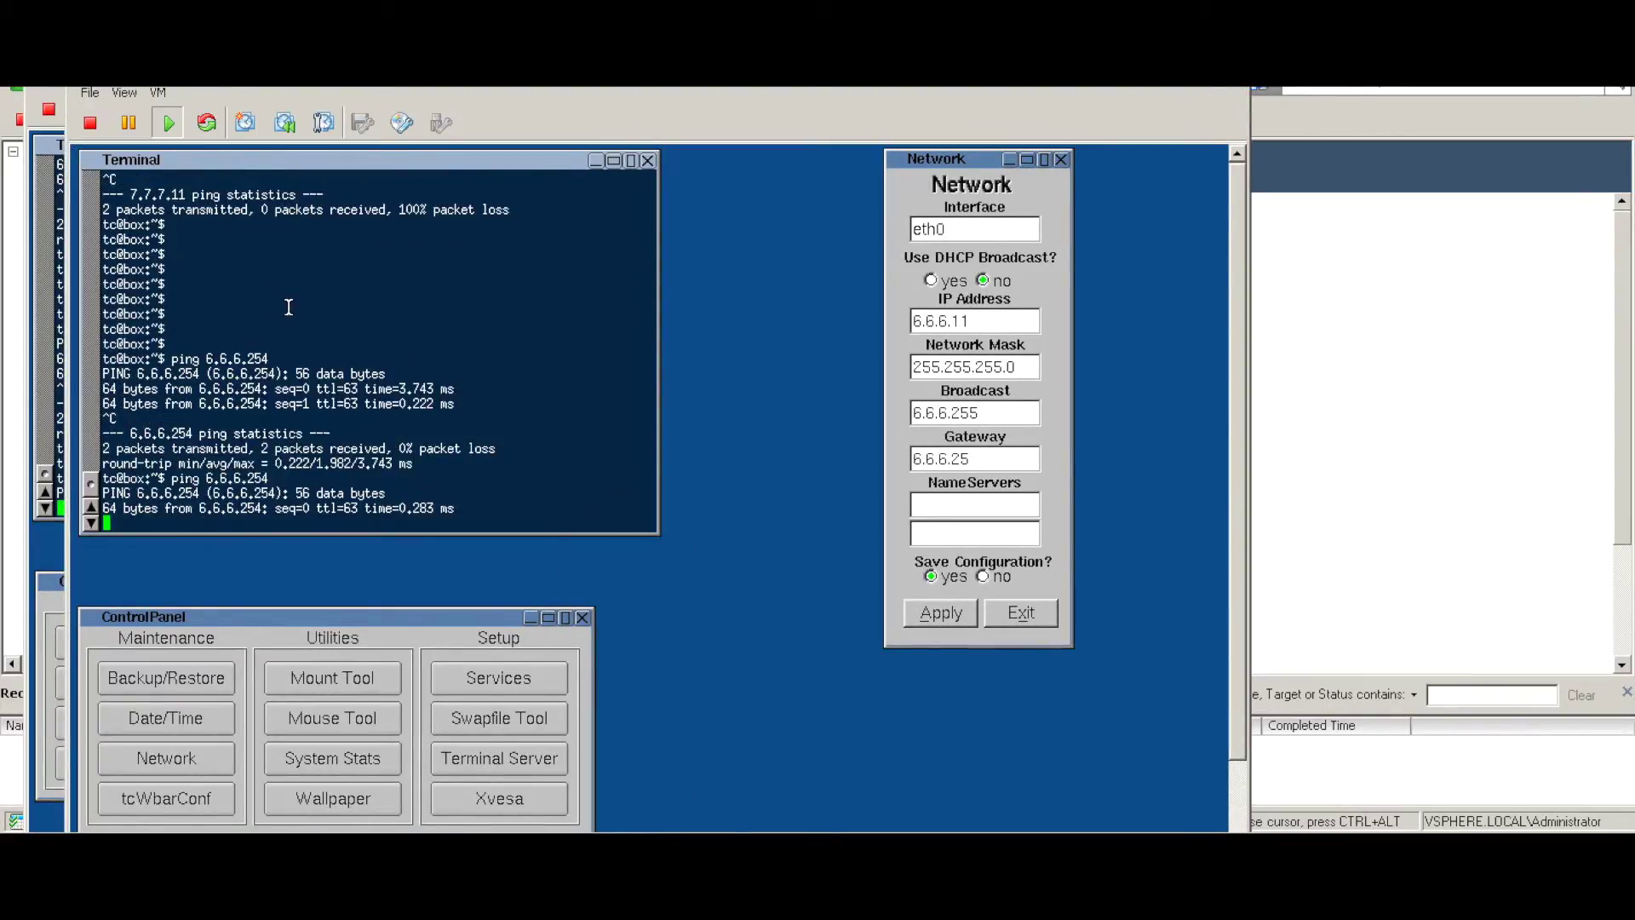
pyautogui.hotkey('ctrl', 'c')
pyautogui.press('Up')
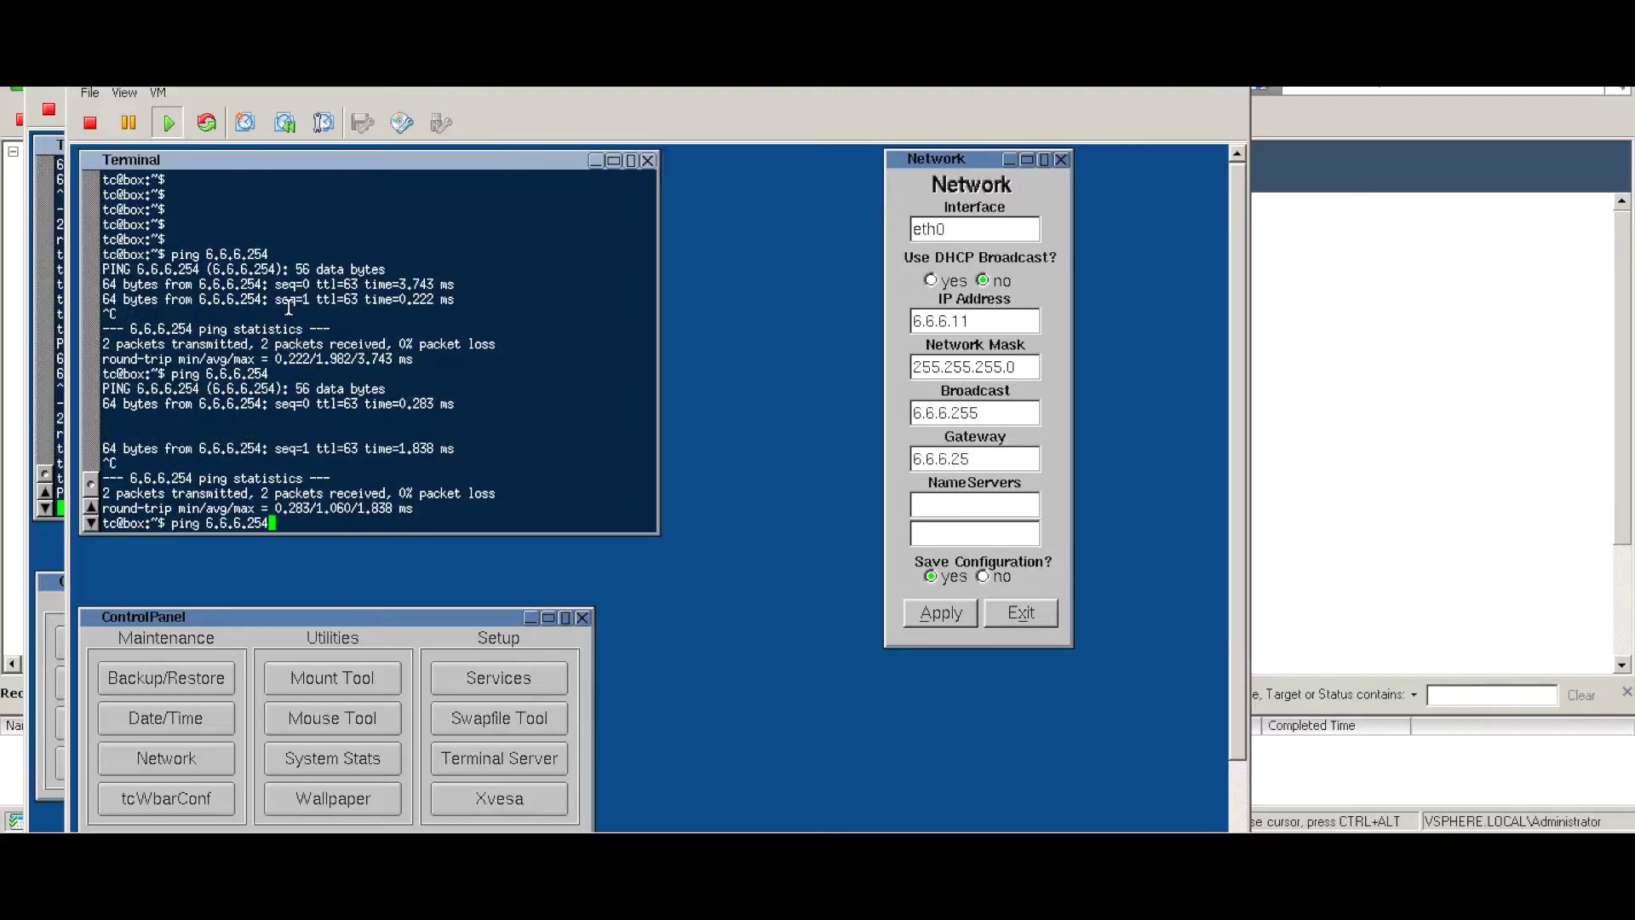
pyautogui.press('BackSpace')
pyautogui.press('BackSpace')
pyautogui.press('BackSpace')
pyautogui.press('BackSpace')
pyautogui.press('BackSpace')
pyautogui.press('BackSpace')
pyautogui.write('7.7.7.11')
pyautogui.press('Return')
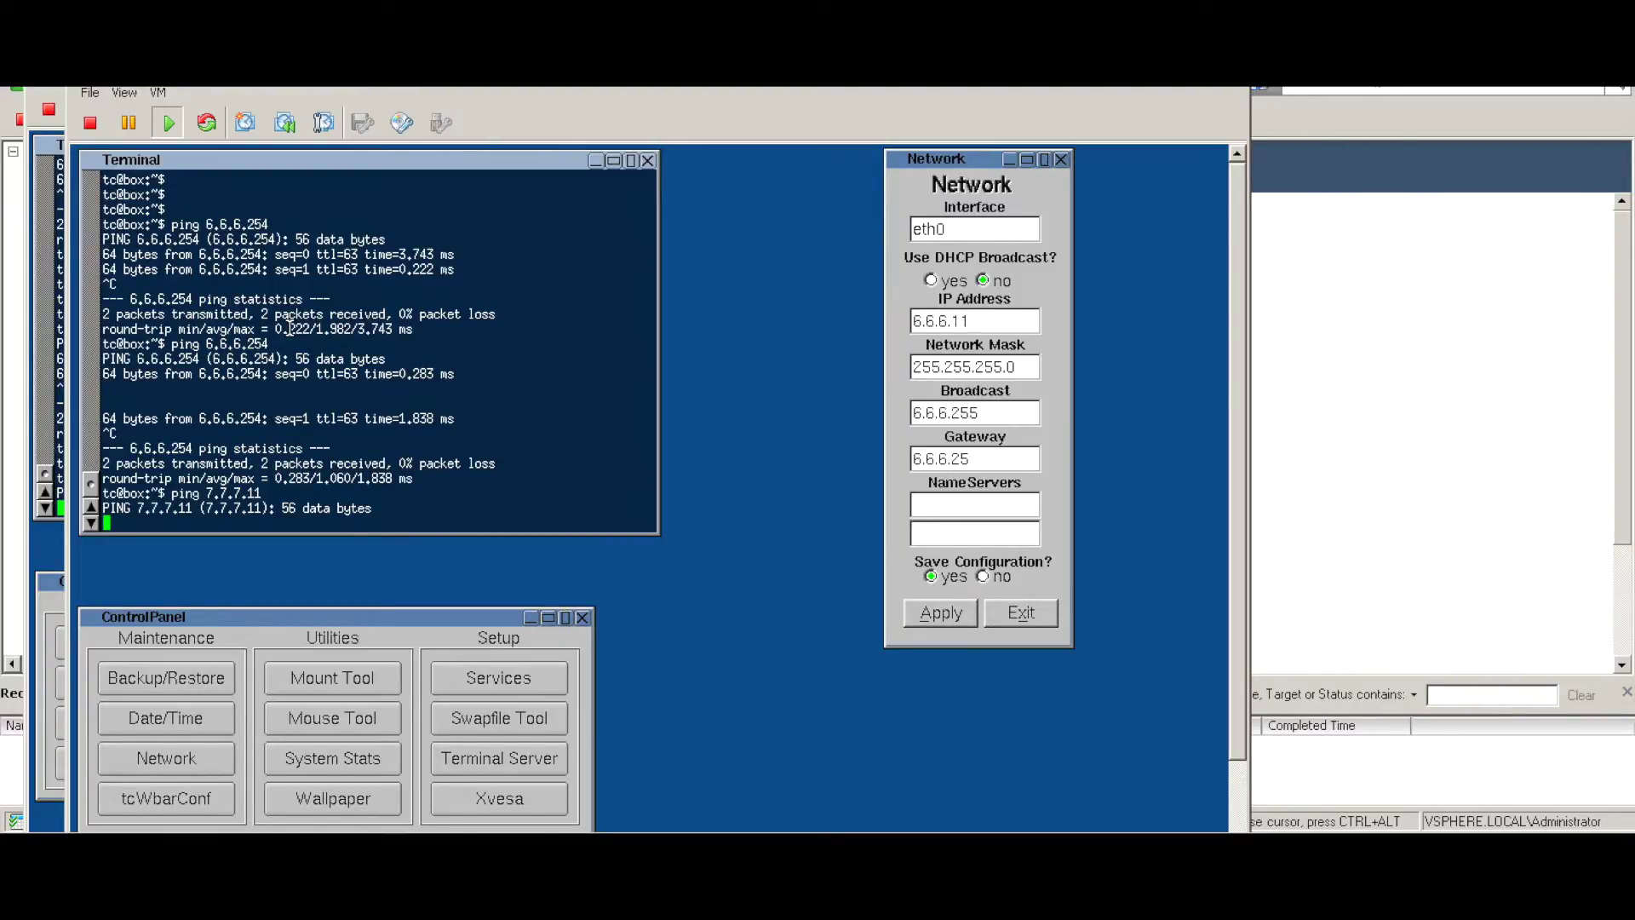
pyautogui.hotkey('ctrl', 'c')
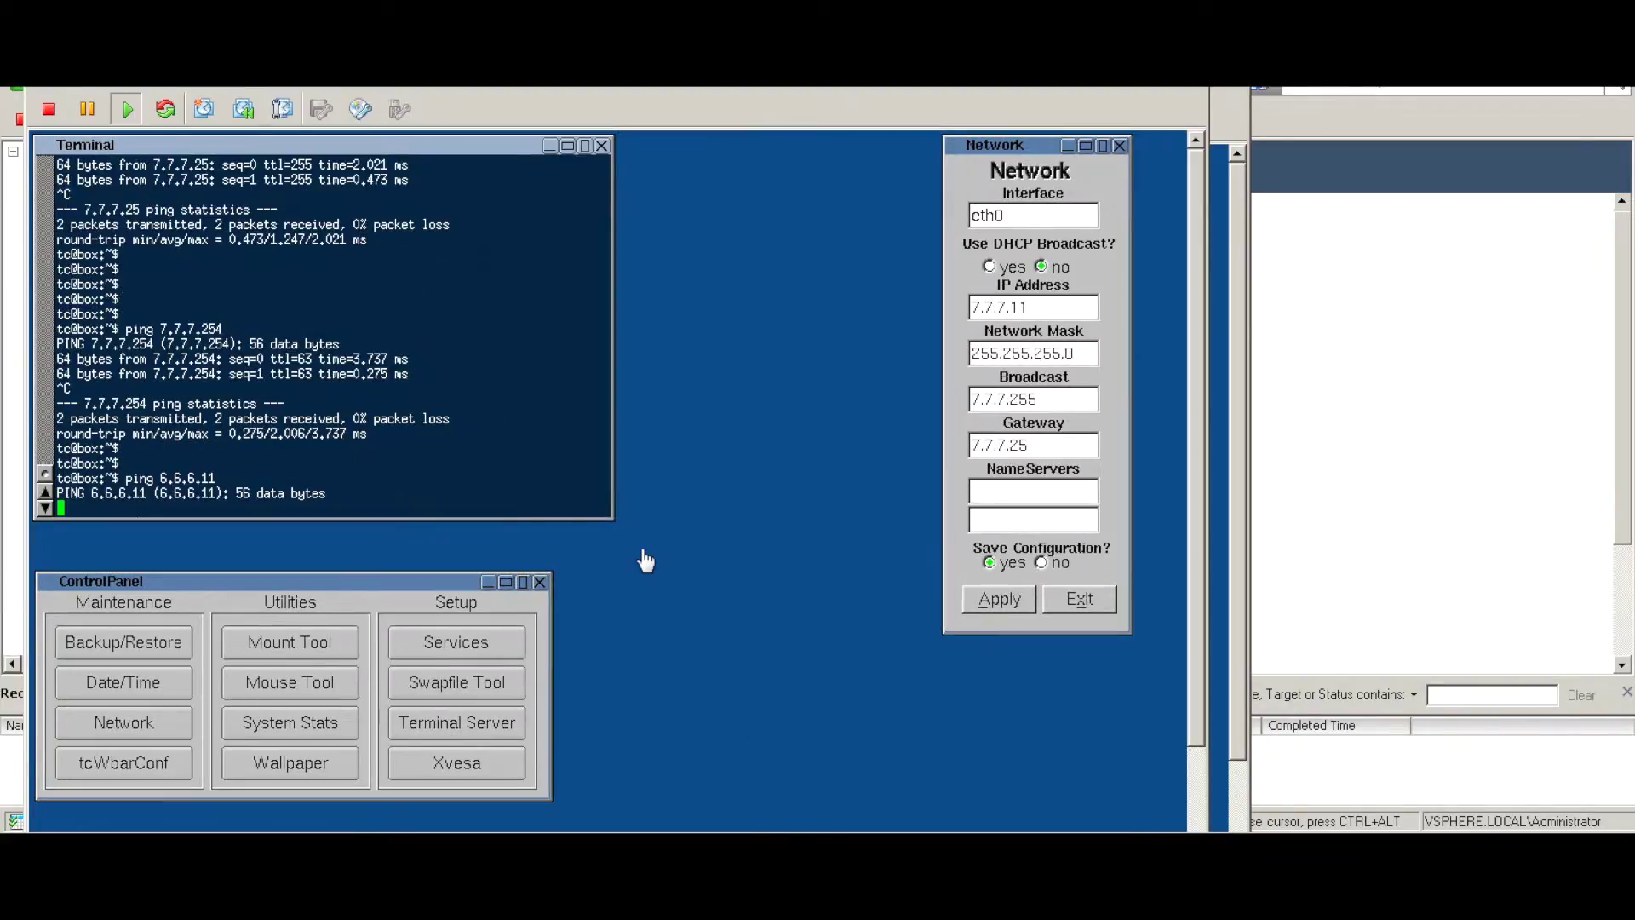
pyautogui.hotkey('ctrl', 'c')
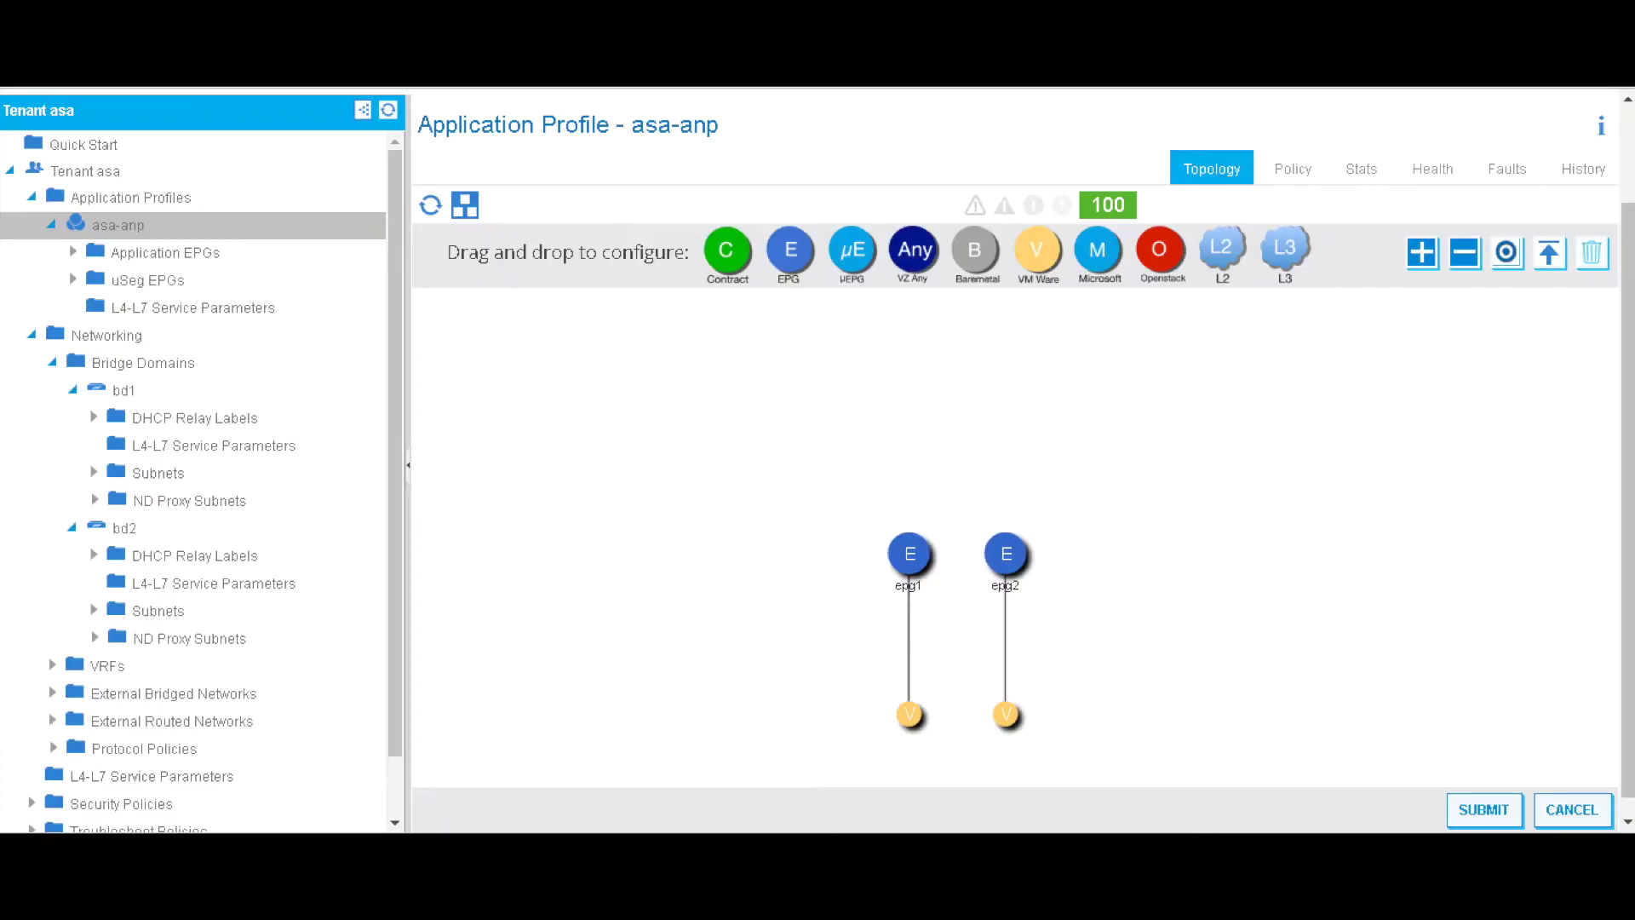
# - Expand tenant asa's L4-L7 Services, find L4-L7 Devices empty, and launch Create L4-L7 Devices
pyautogui.click(394, 382)
pyautogui.moveTo(395, 385); pyautogui.dragTo(417, 686)
pyautogui.click(136, 819)
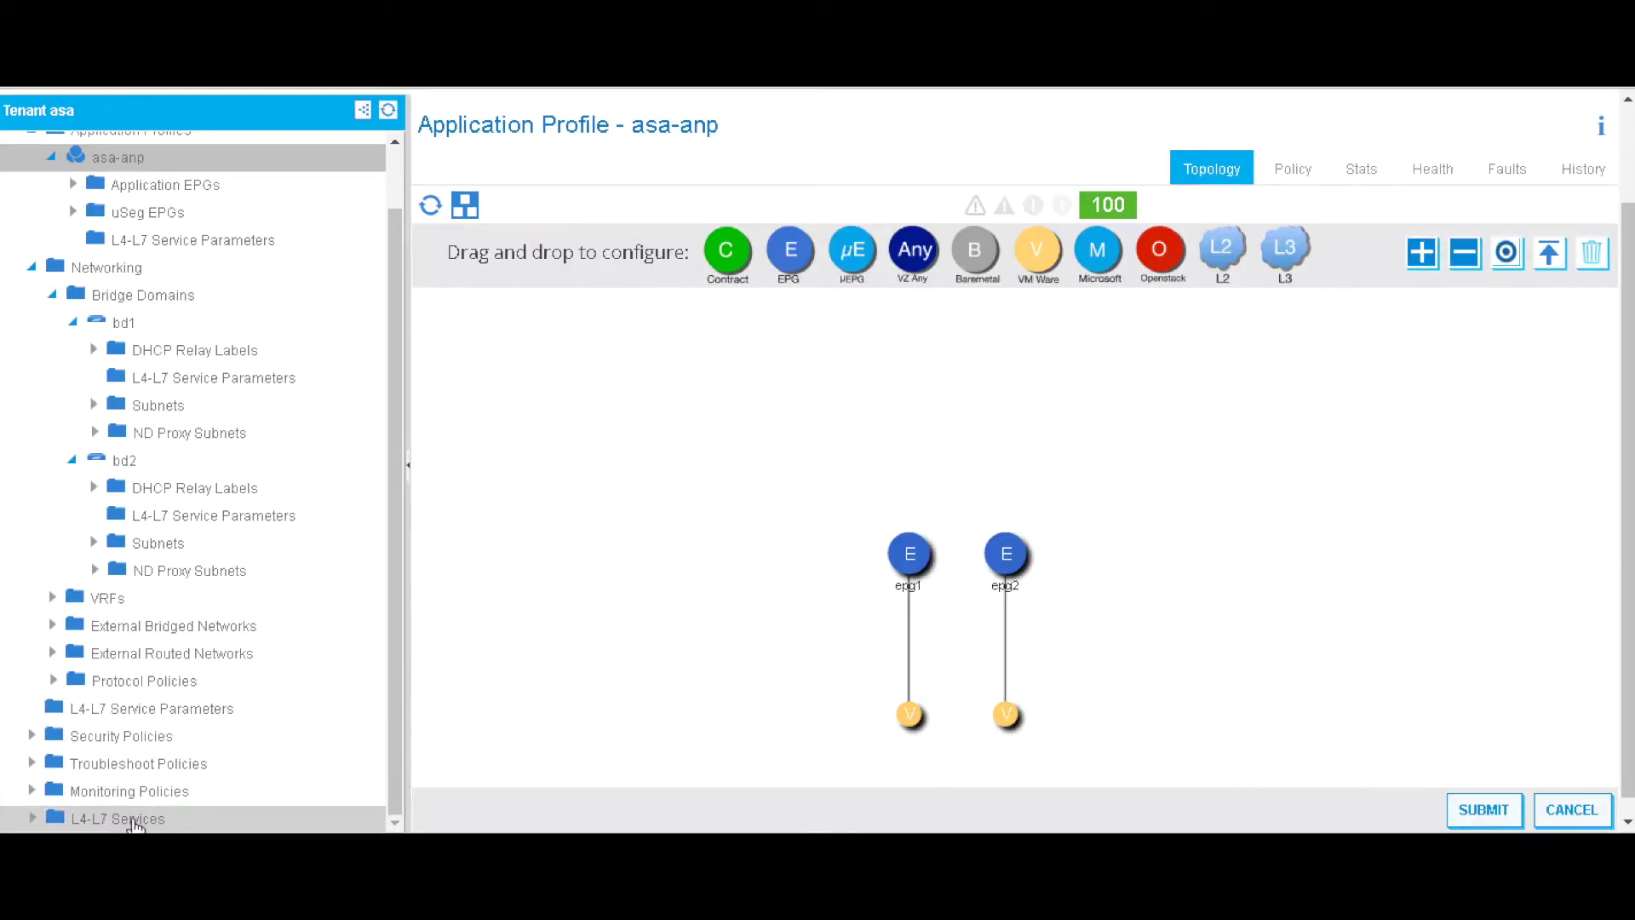
pyautogui.click(390, 730)
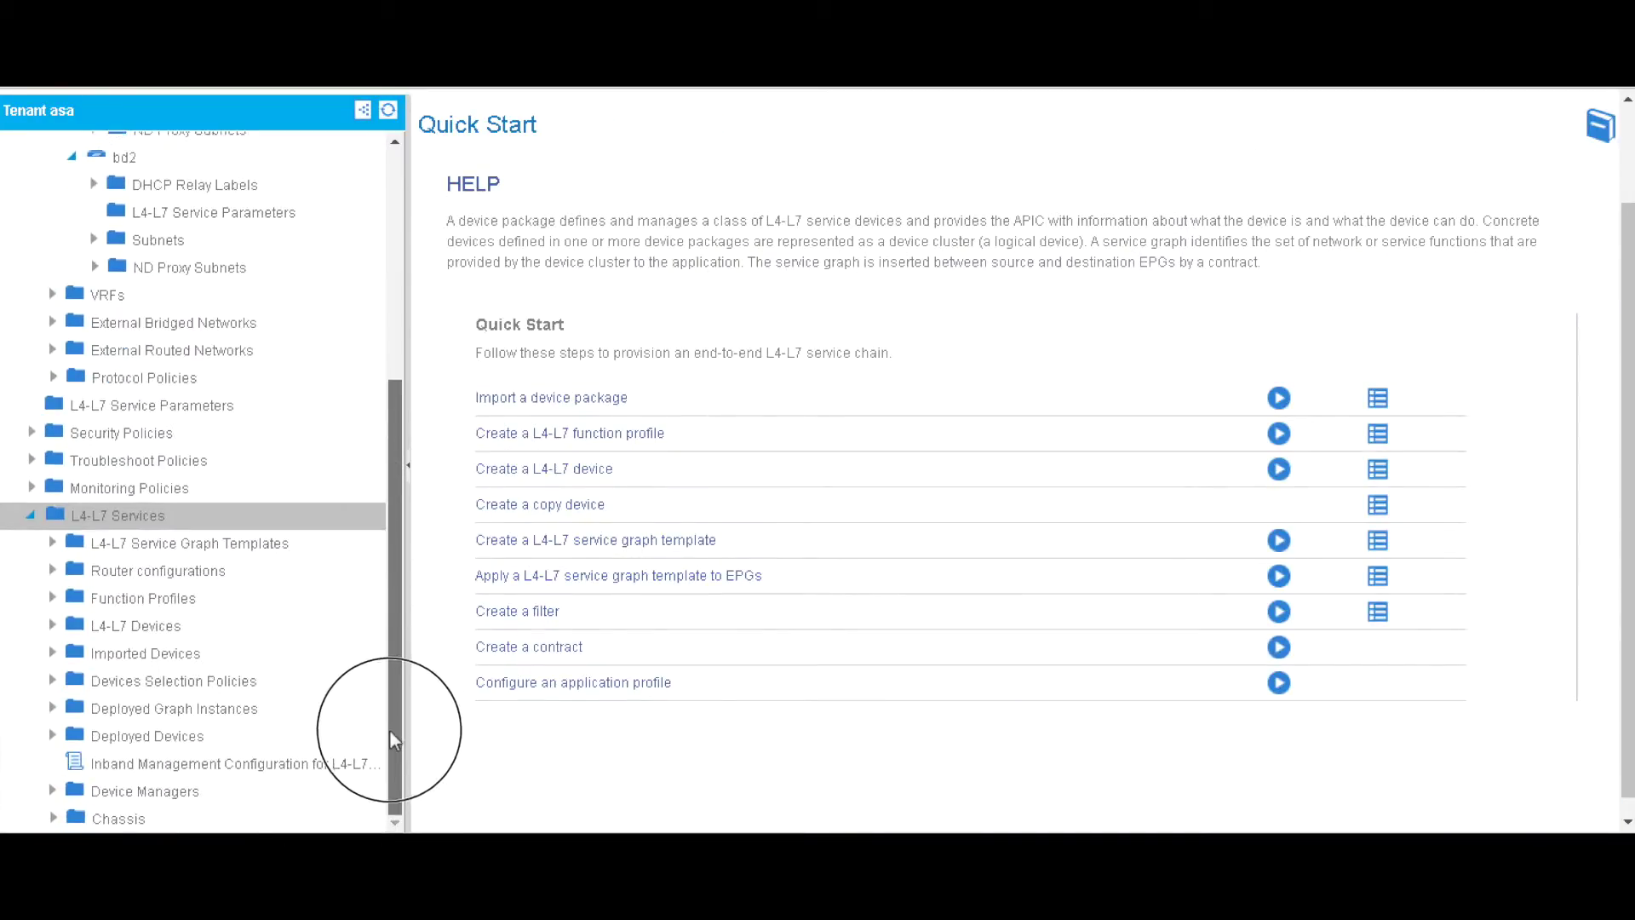
pyautogui.rightClick(146, 629)
pyautogui.click(238, 649)
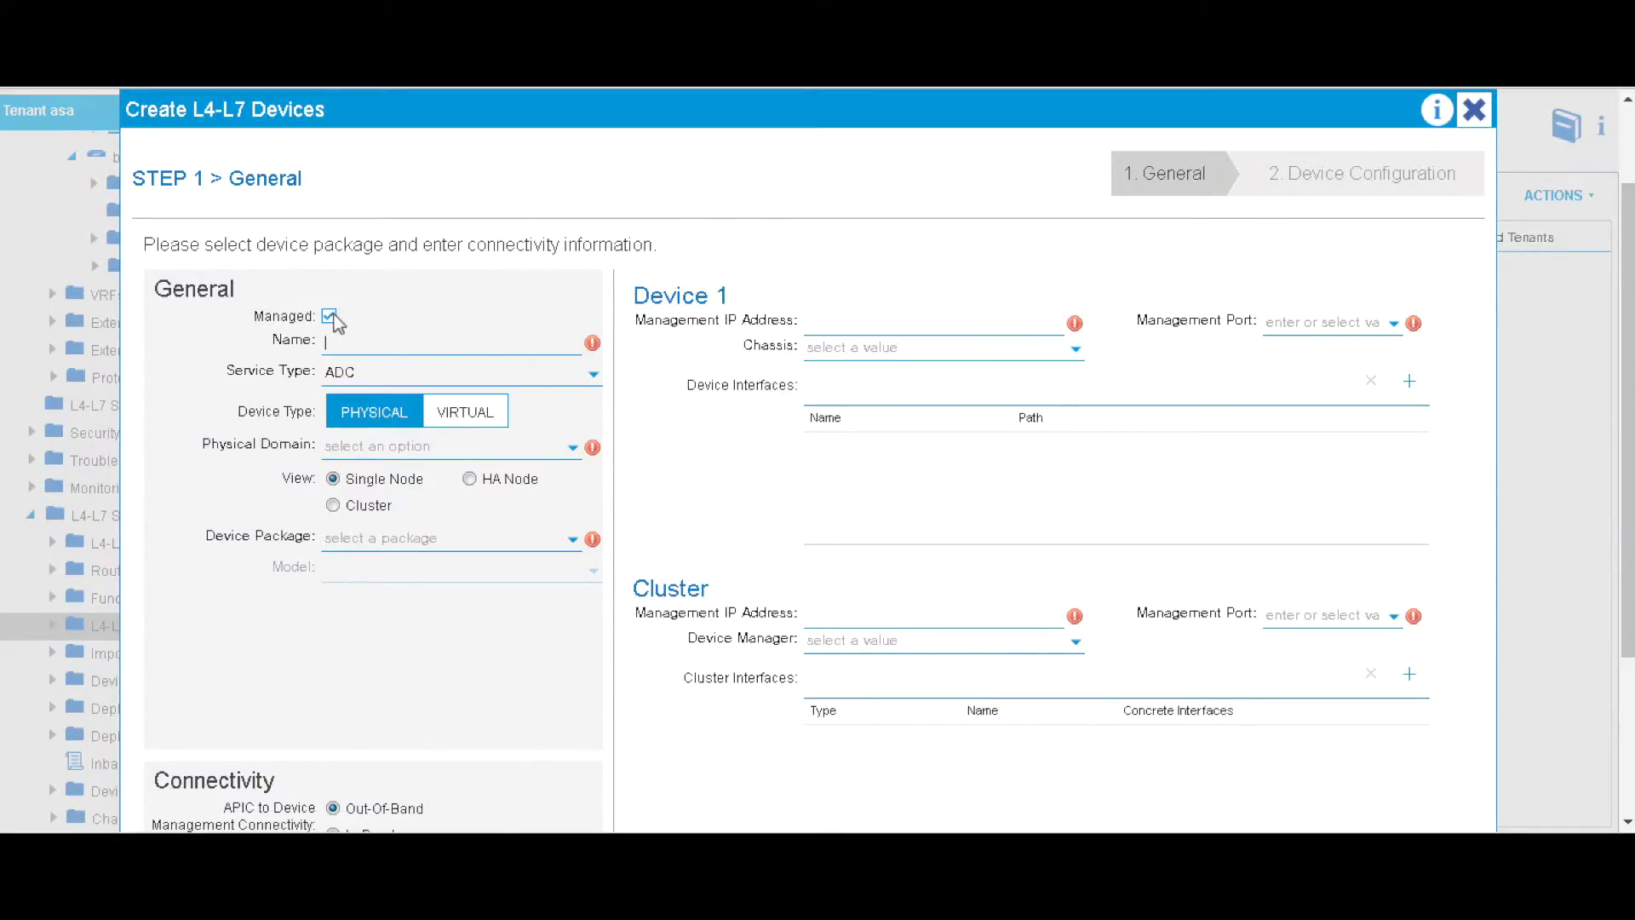
# - Name the new device asa-fw, with service type Firewall, as a virtual device
pyautogui.click(427, 373)
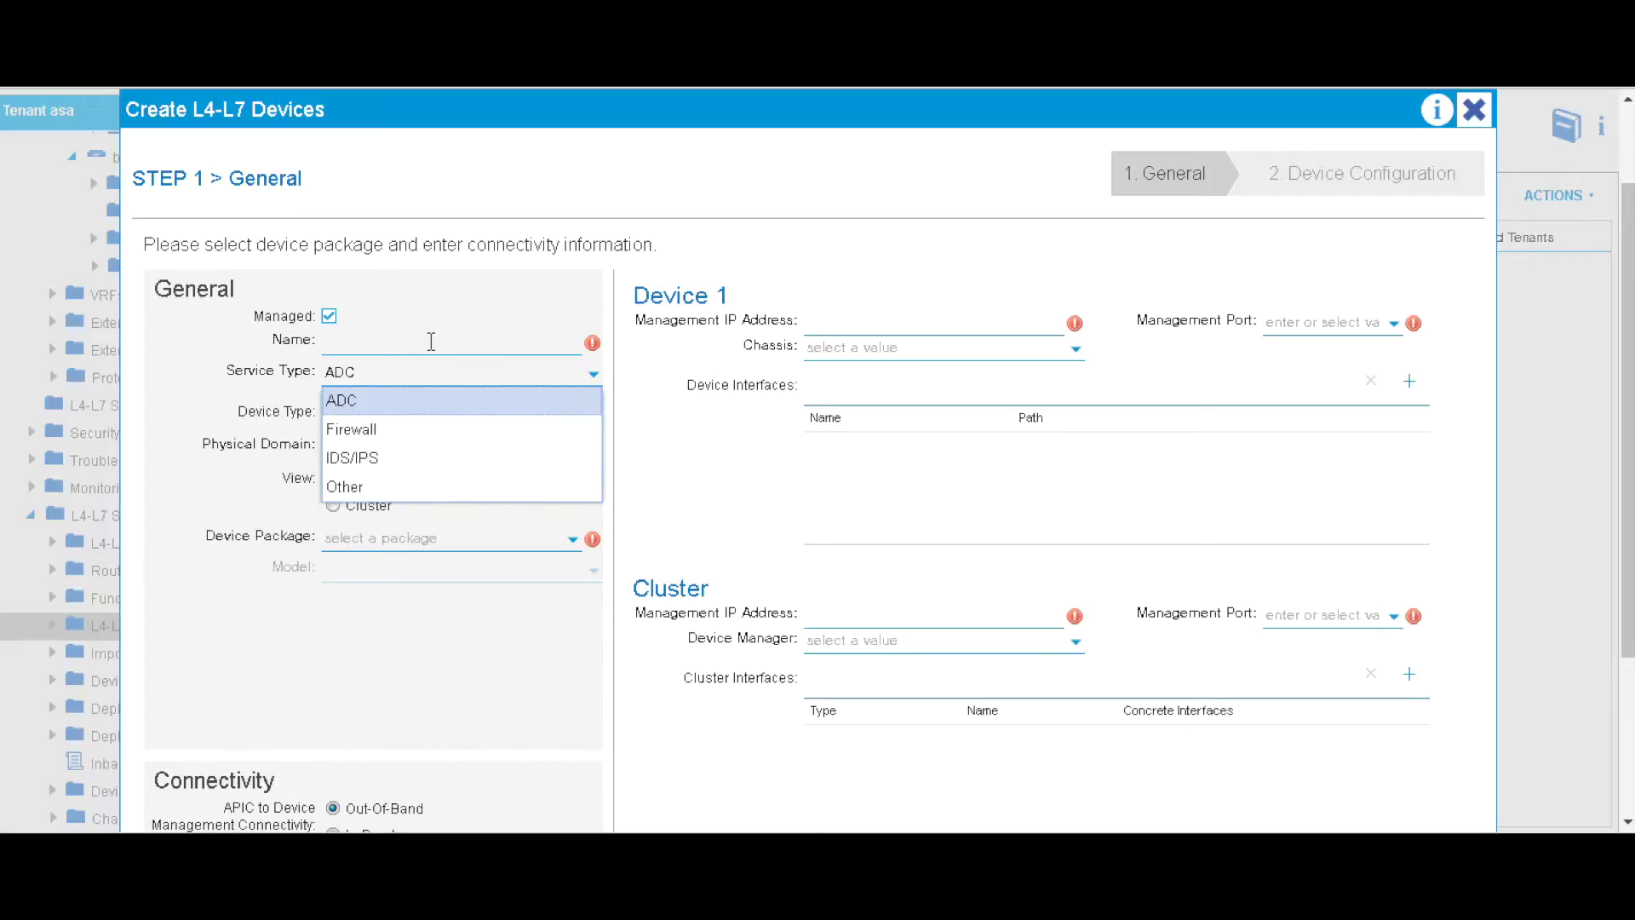
pyautogui.click(431, 342)
pyautogui.write('asa-')
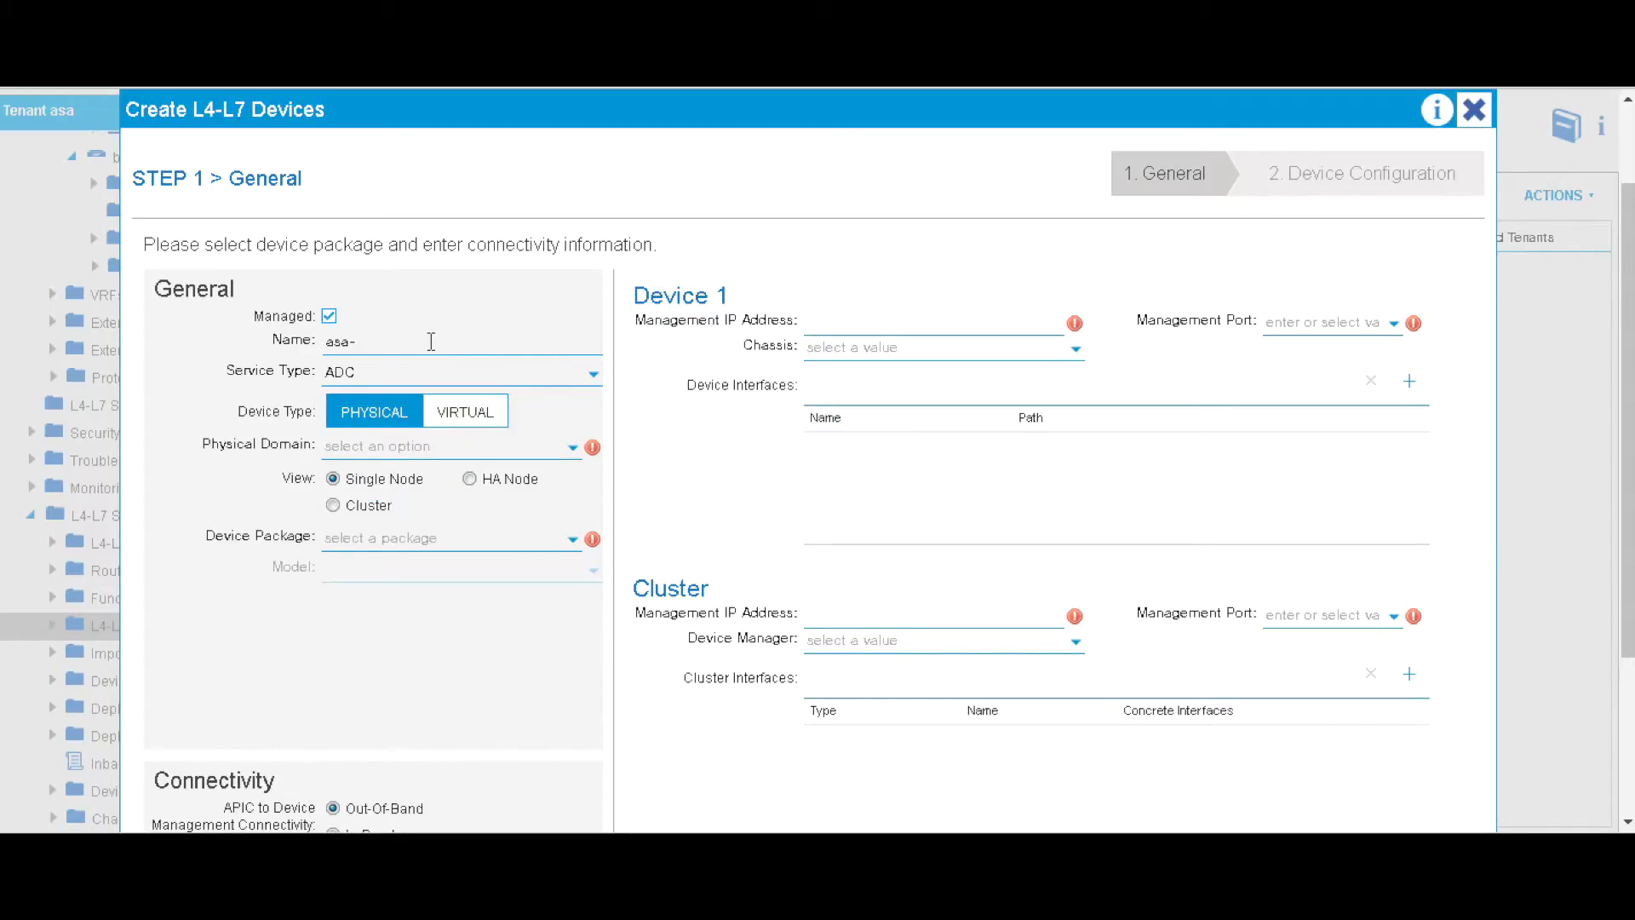
pyautogui.write('fw')
pyautogui.click(524, 373)
pyautogui.click(379, 427)
pyautogui.click(465, 416)
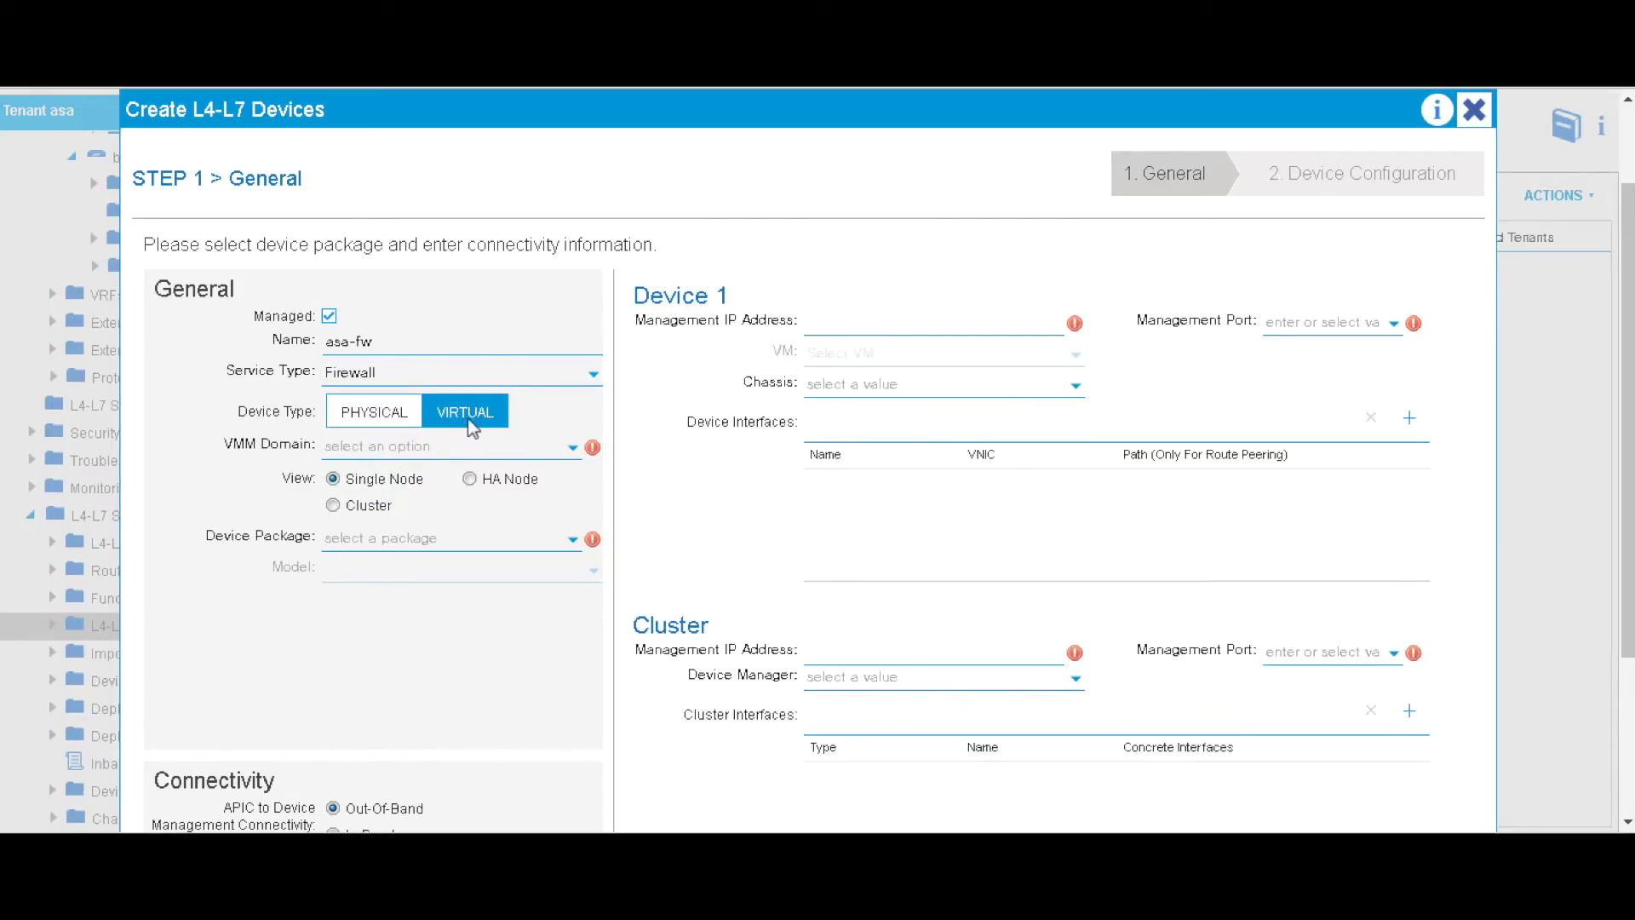
# - Select VMM domain ACI-DVS, device package CISCO-ASA-1.2 and model ASAv
pyautogui.click(511, 451)
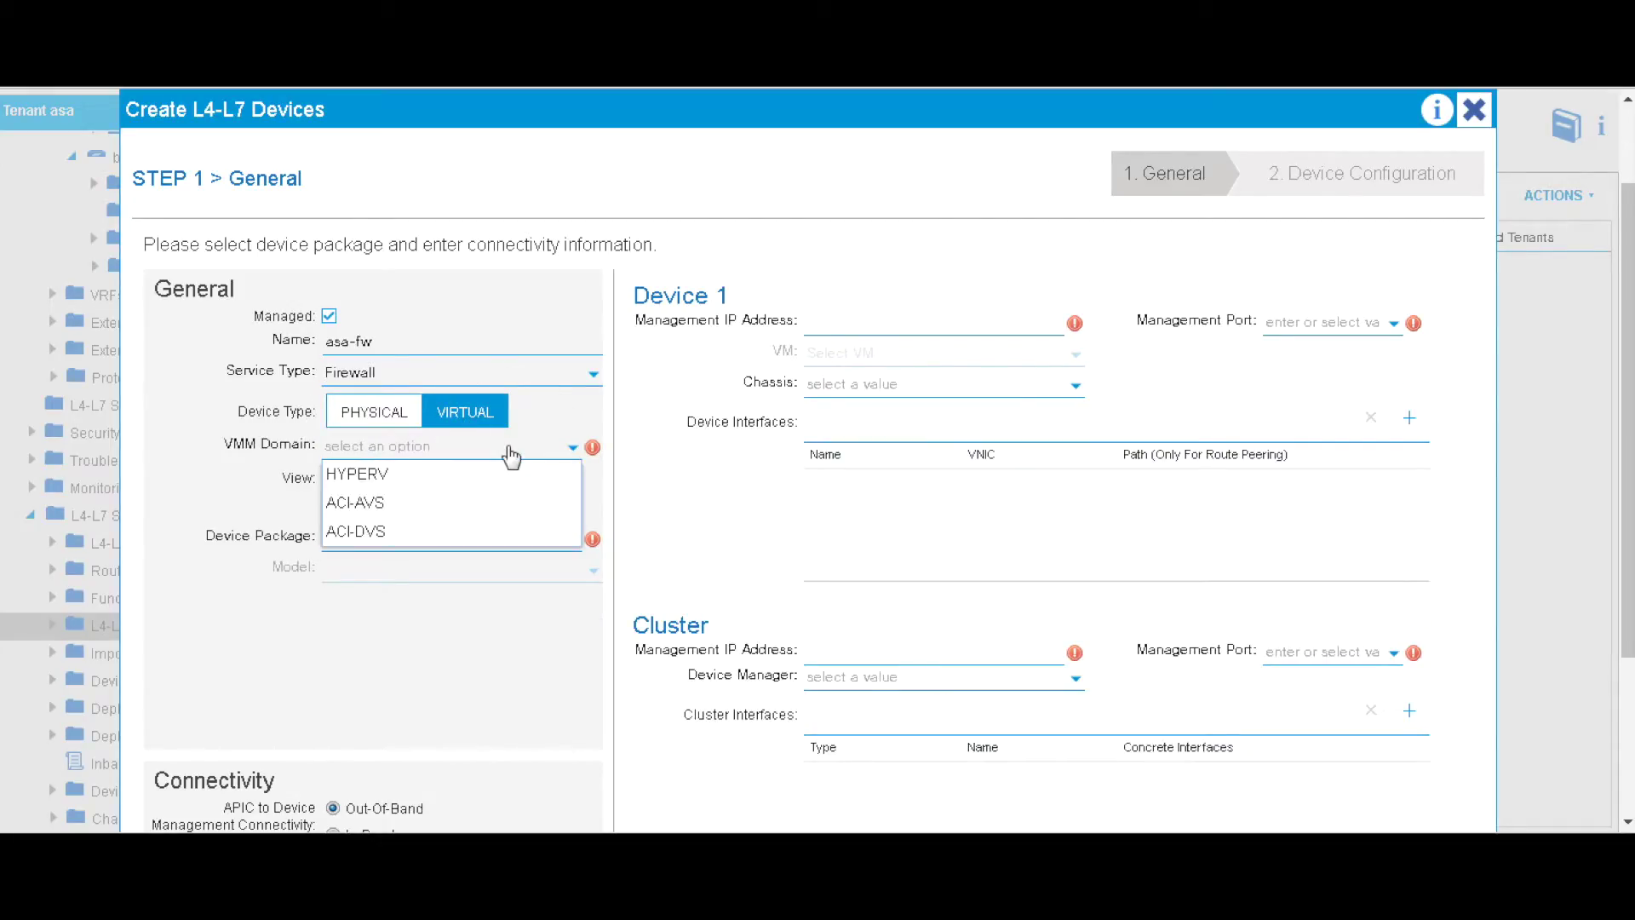
pyautogui.click(409, 528)
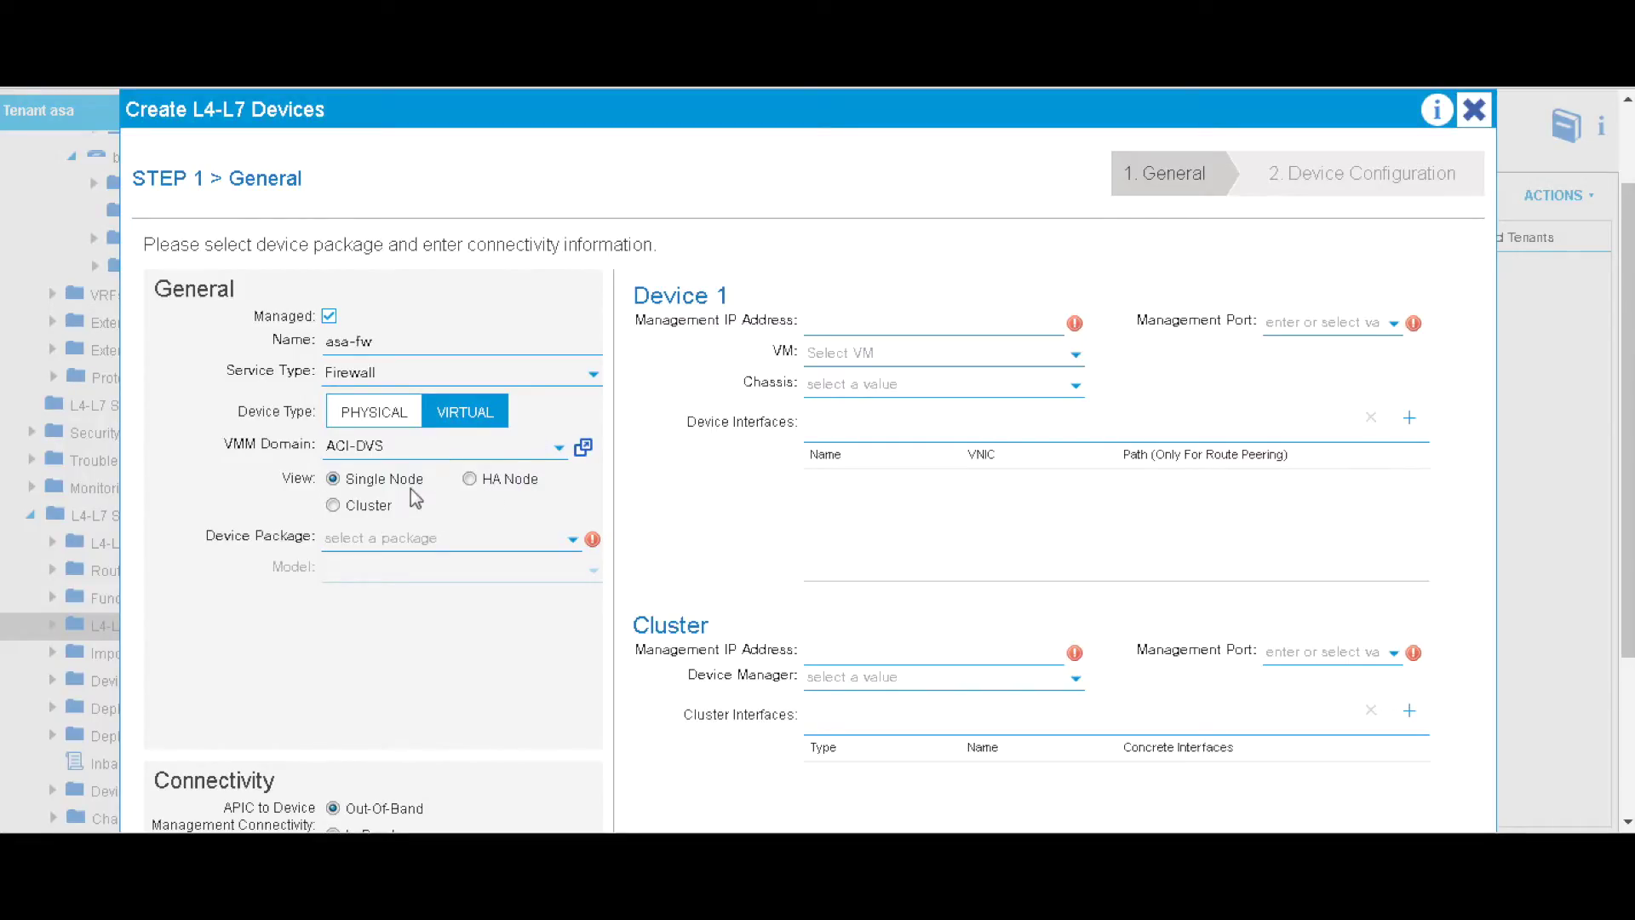
pyautogui.click(447, 539)
pyautogui.click(437, 576)
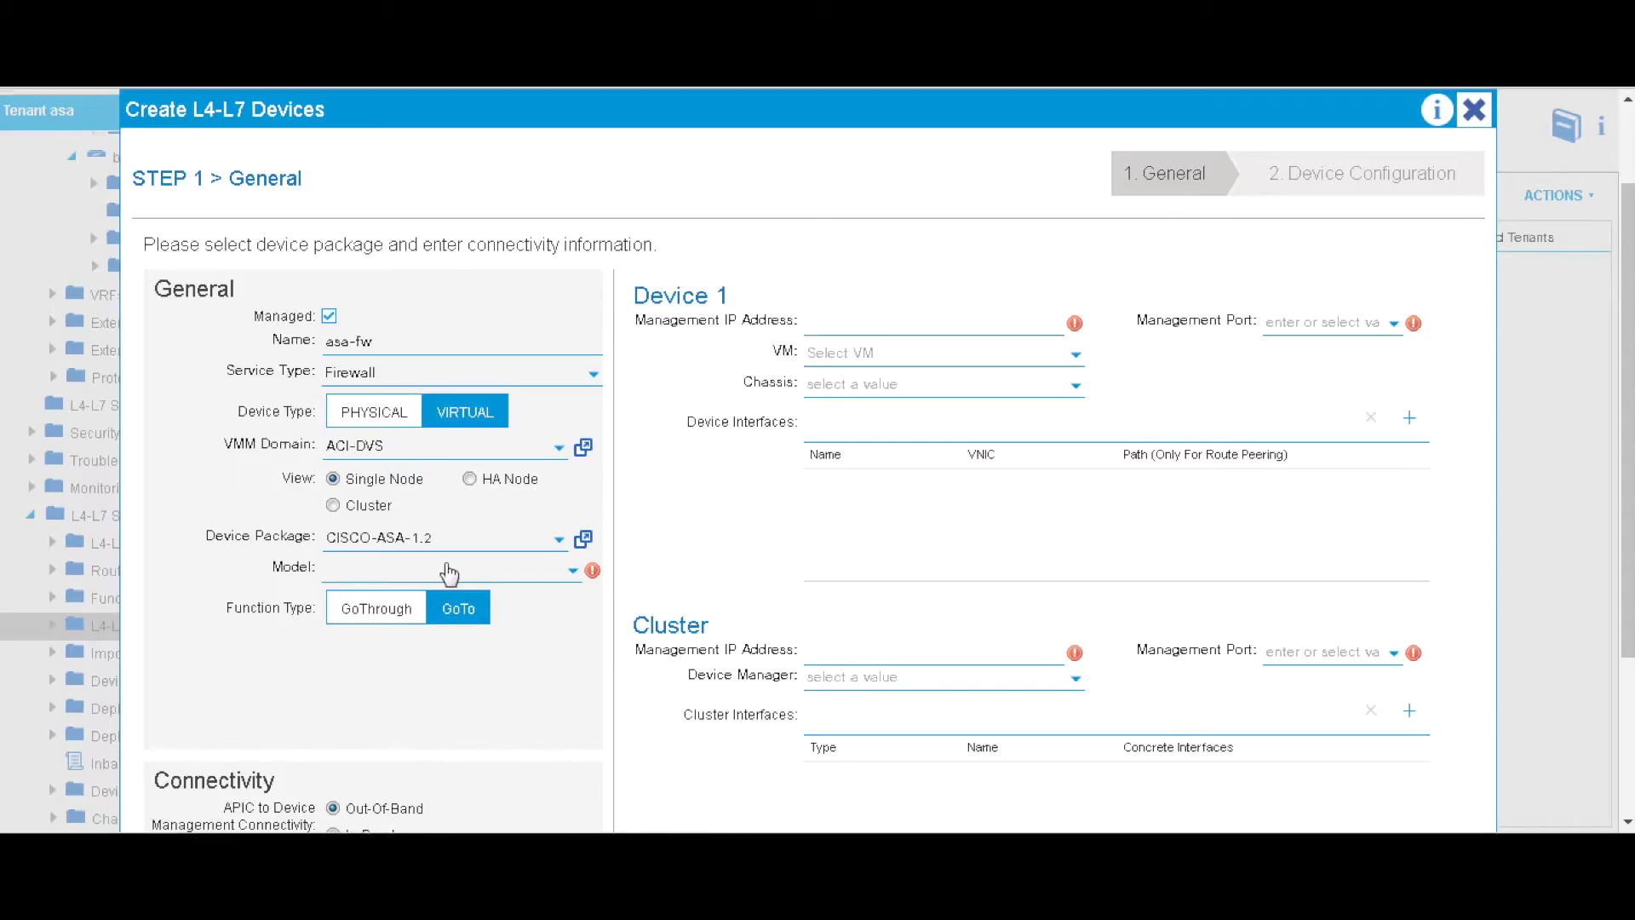
pyautogui.click(491, 575)
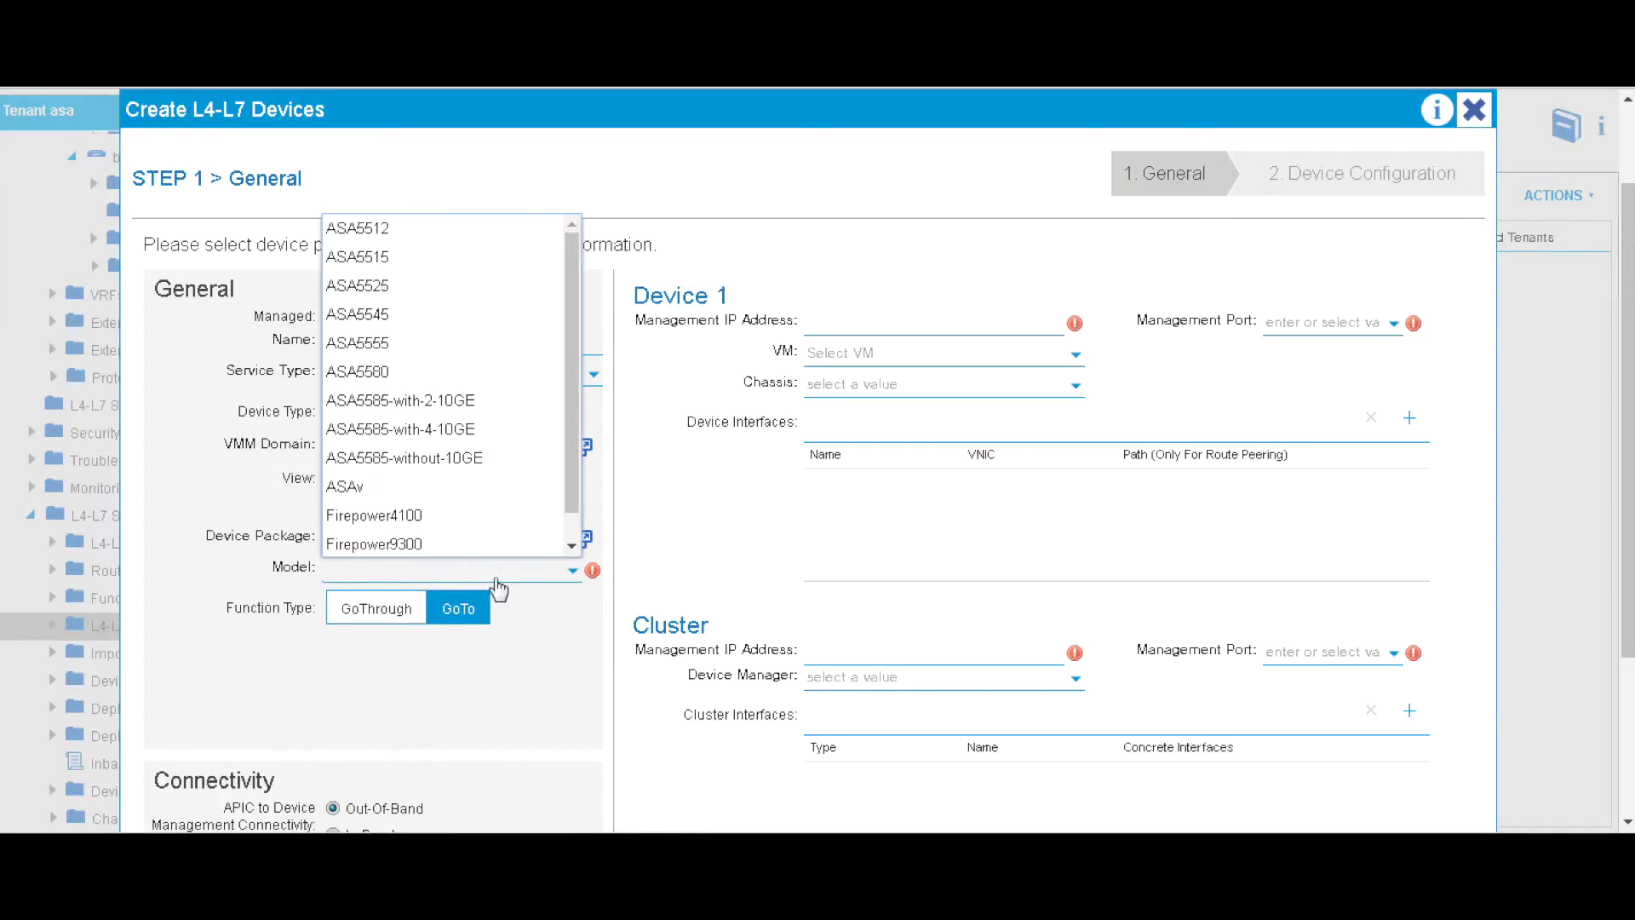
pyautogui.click(358, 487)
pyautogui.scroll(-1, 379, 764)
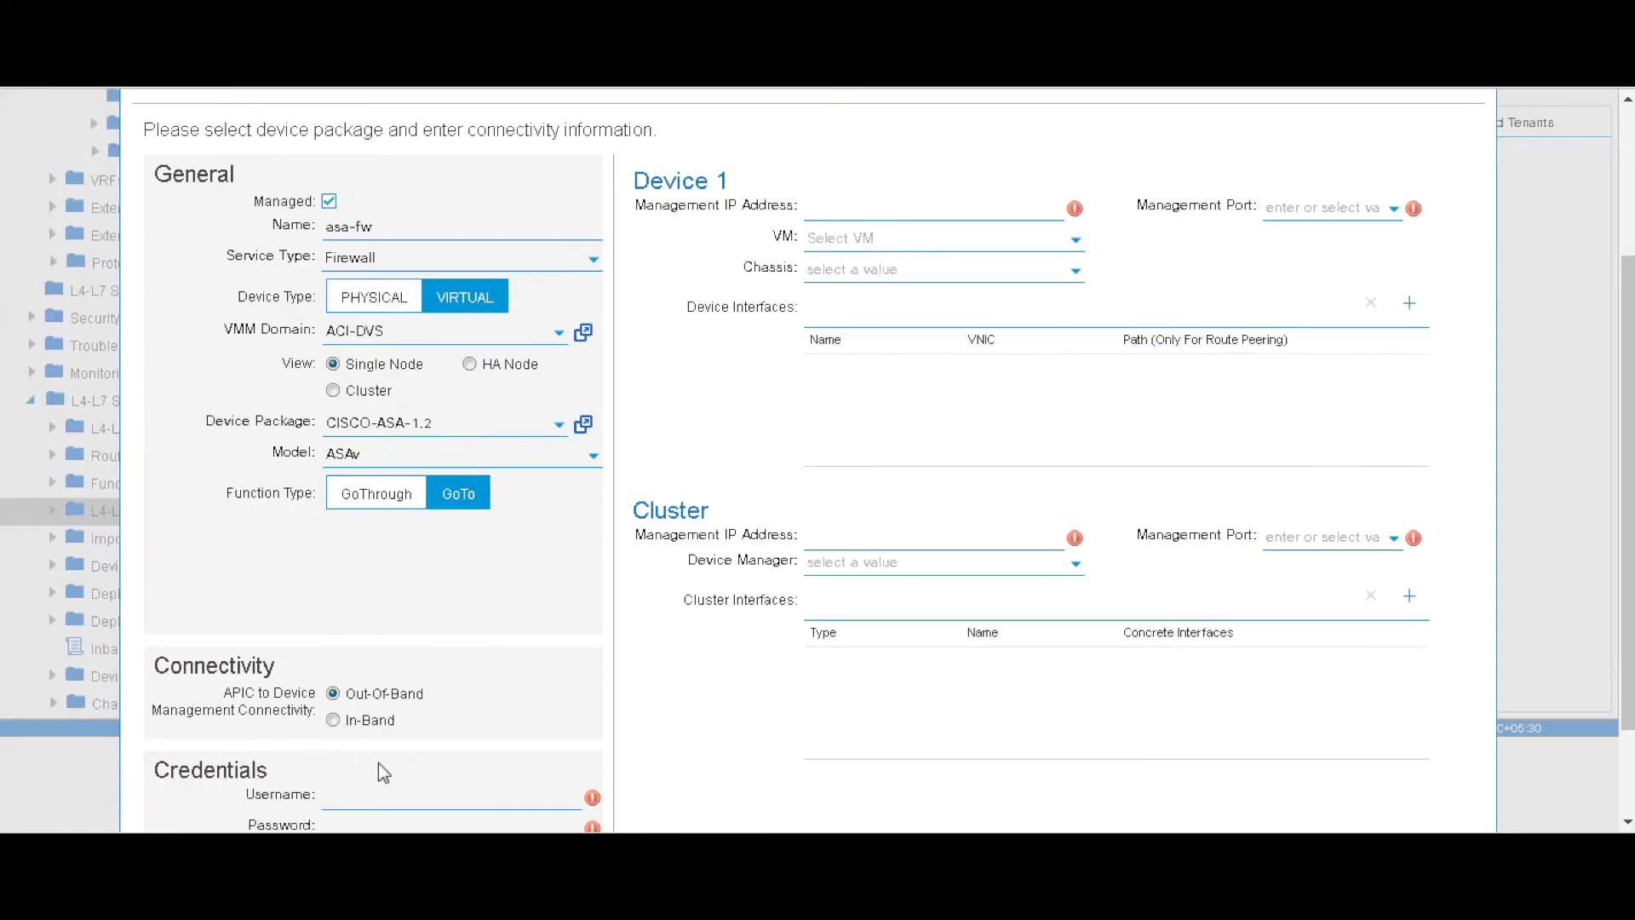
# - Enter the device login username in the credentials section
pyautogui.scroll(-1, 431, 739)
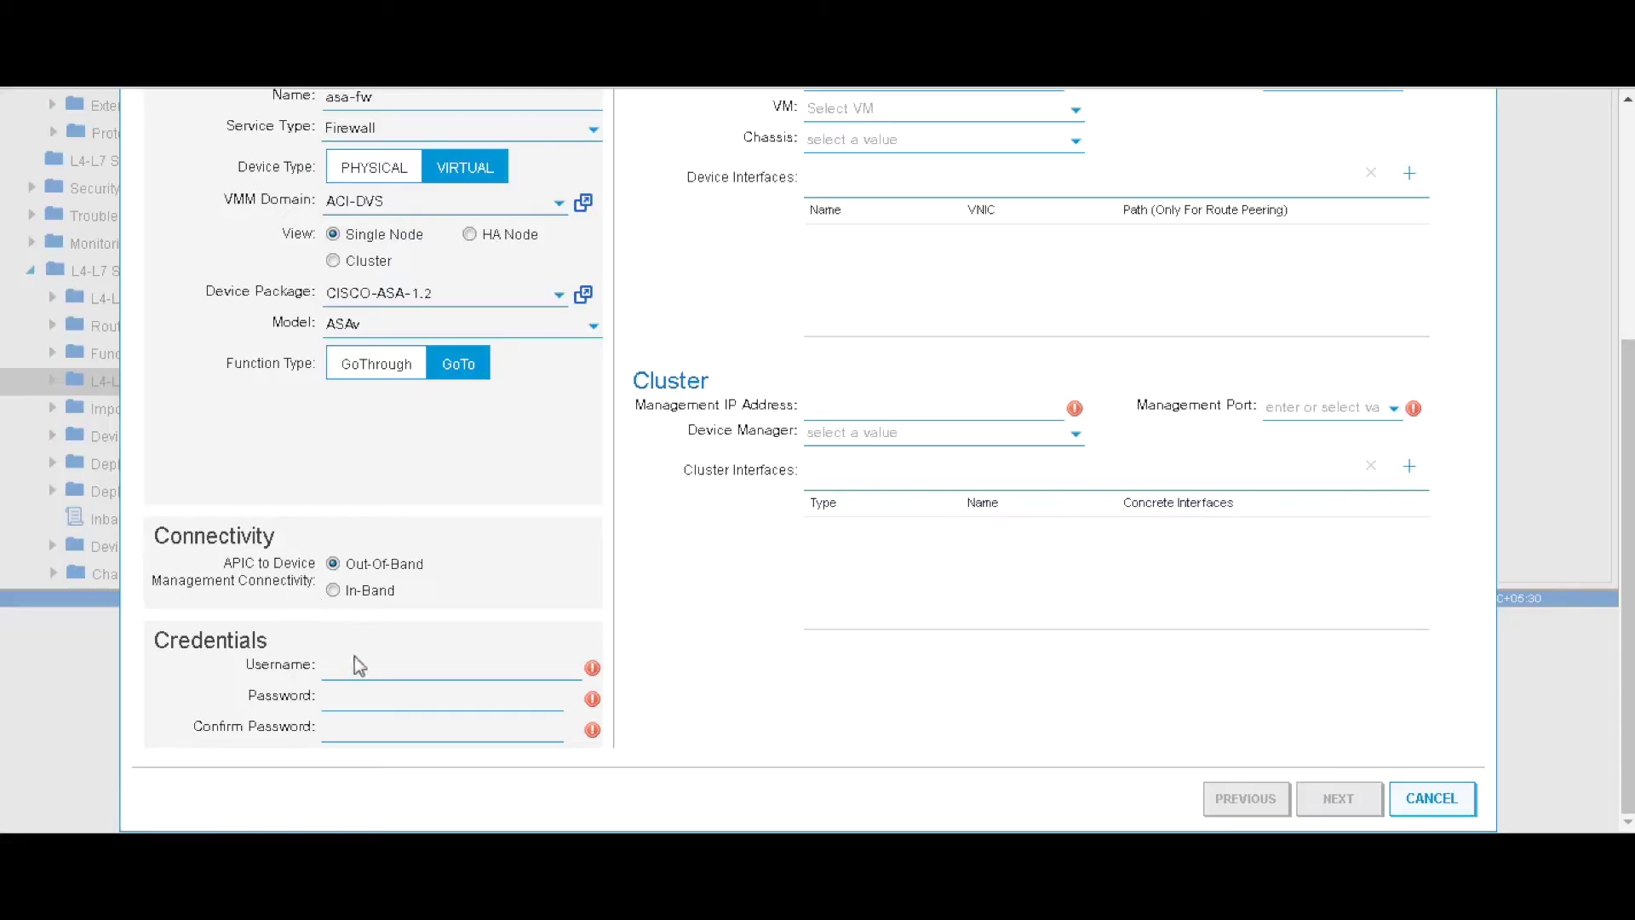
pyautogui.click(378, 671)
pyautogui.write('na')
pyautogui.write('!')
pyautogui.scroll(5, 720, 537)
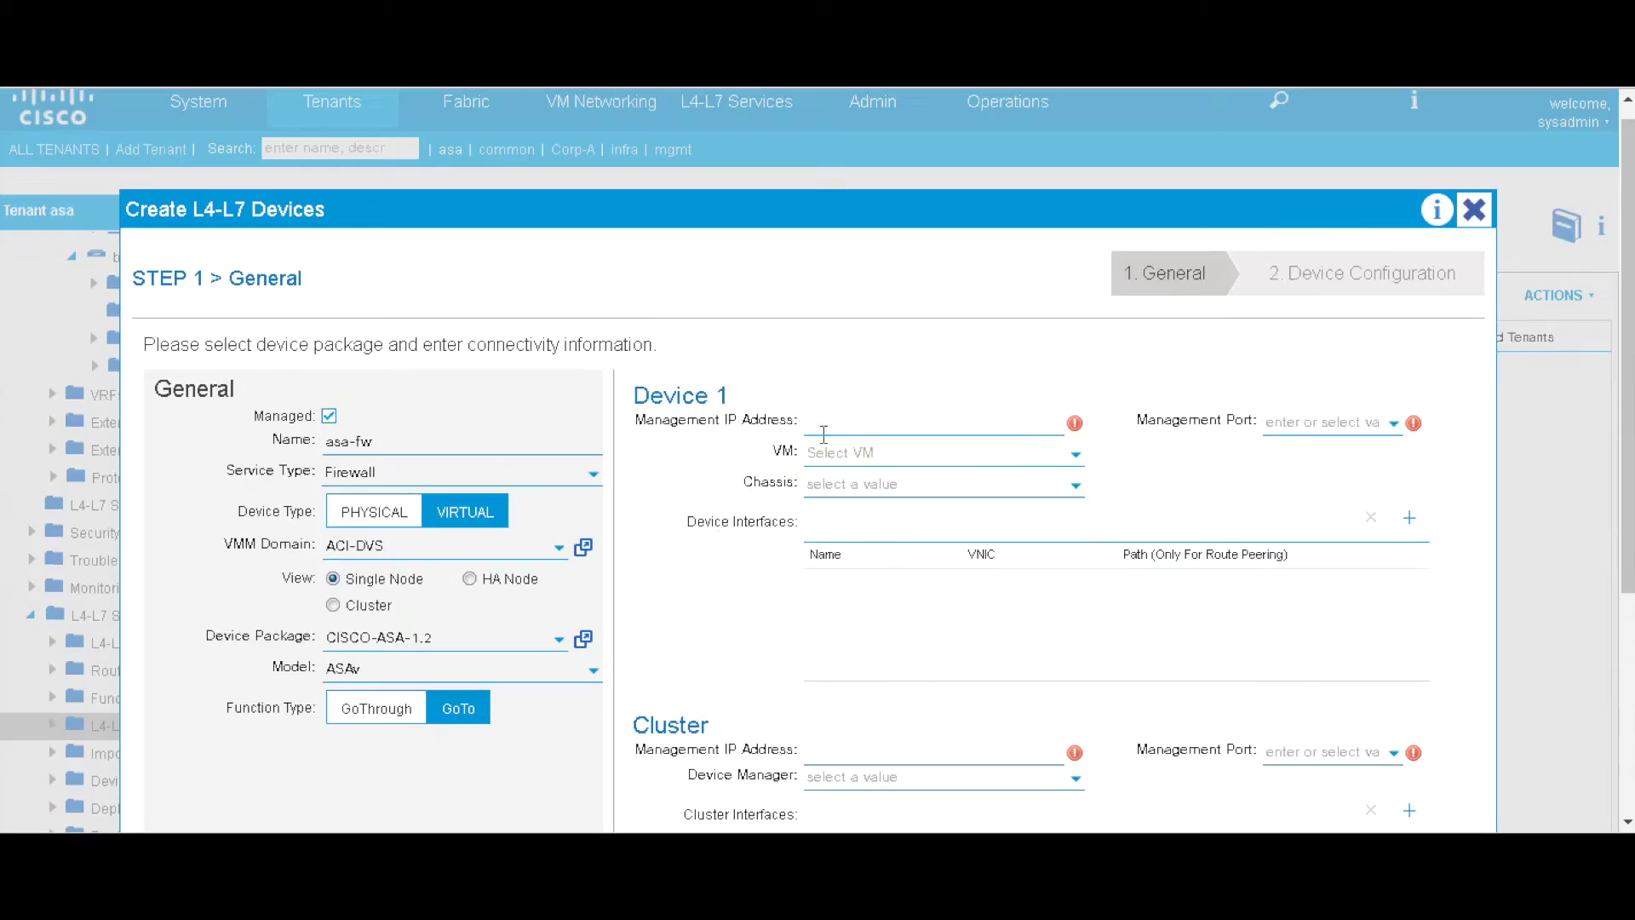
# - Give Device 1 management IP 10.77.80.165 over https and VM ACI-DVS/ASAv-2
pyautogui.click(882, 420)
pyautogui.write('10.77.80.165')
pyautogui.click(1359, 417)
pyautogui.click(1340, 479)
pyautogui.click(973, 455)
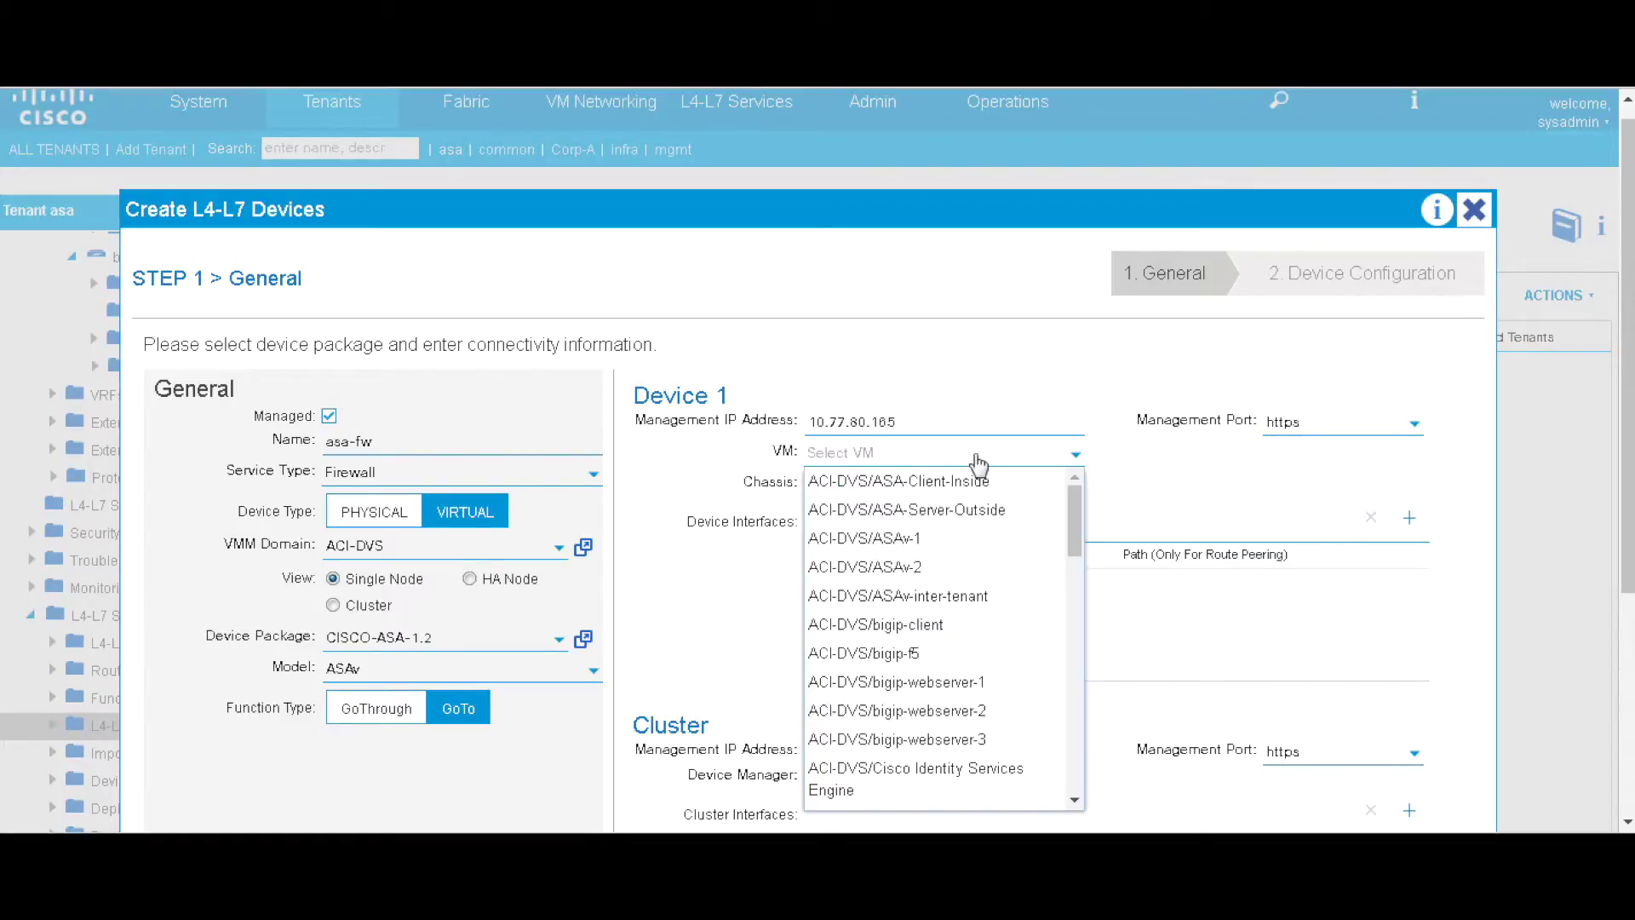
pyautogui.click(955, 568)
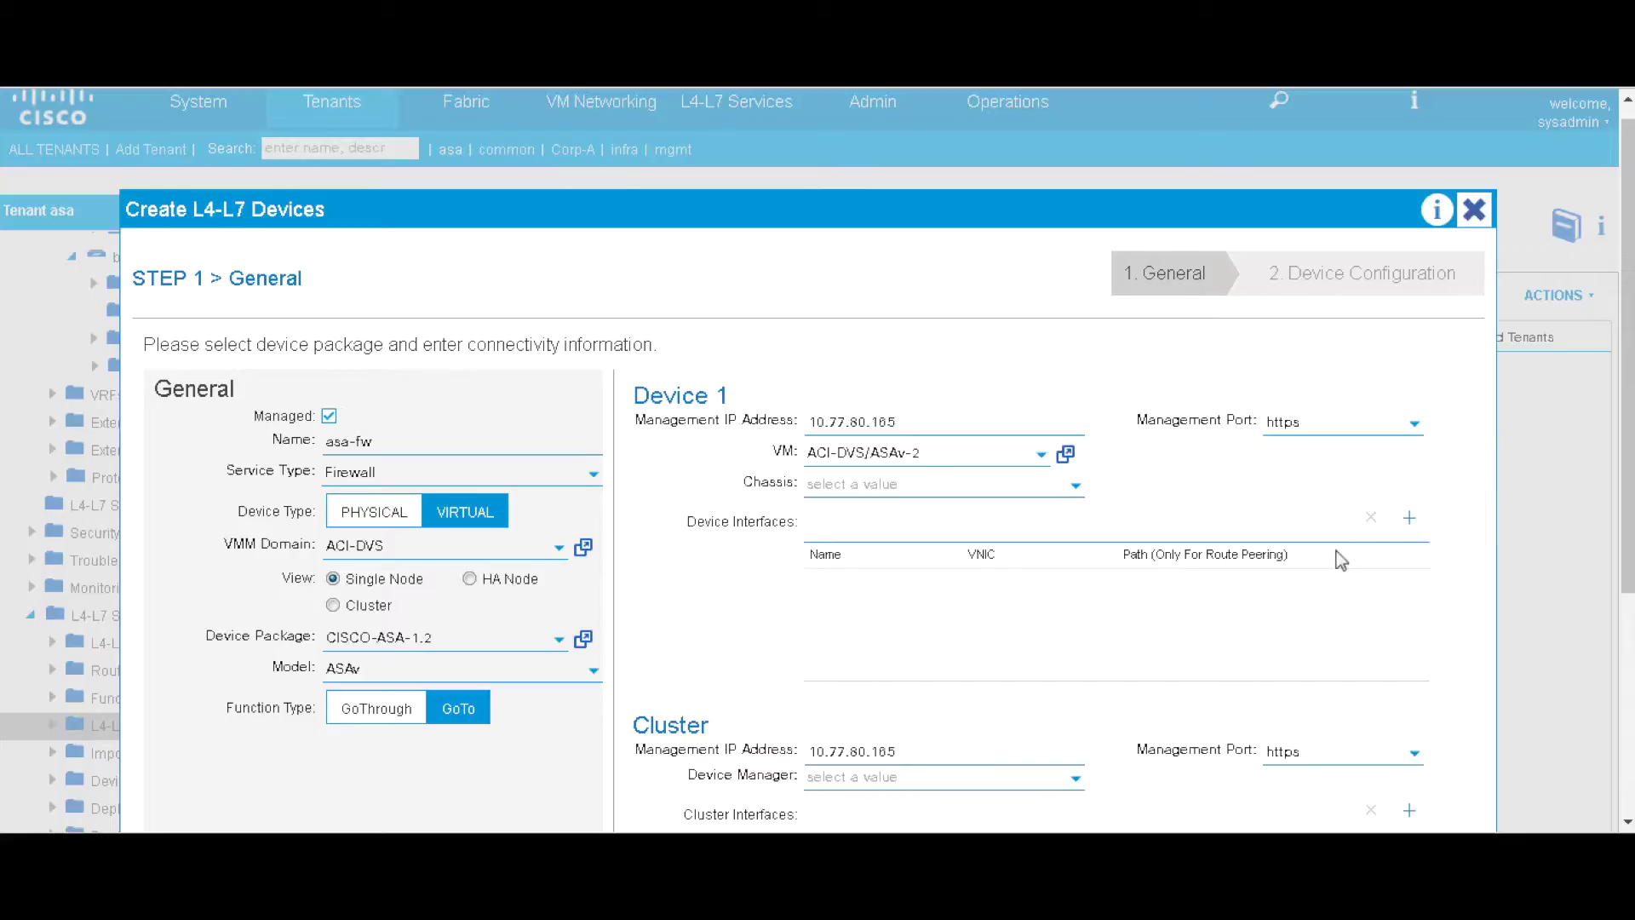
# - Add a new device interface row and bring up its interface name choices
pyautogui.click(1409, 517)
pyautogui.click(948, 589)
pyautogui.click(952, 600)
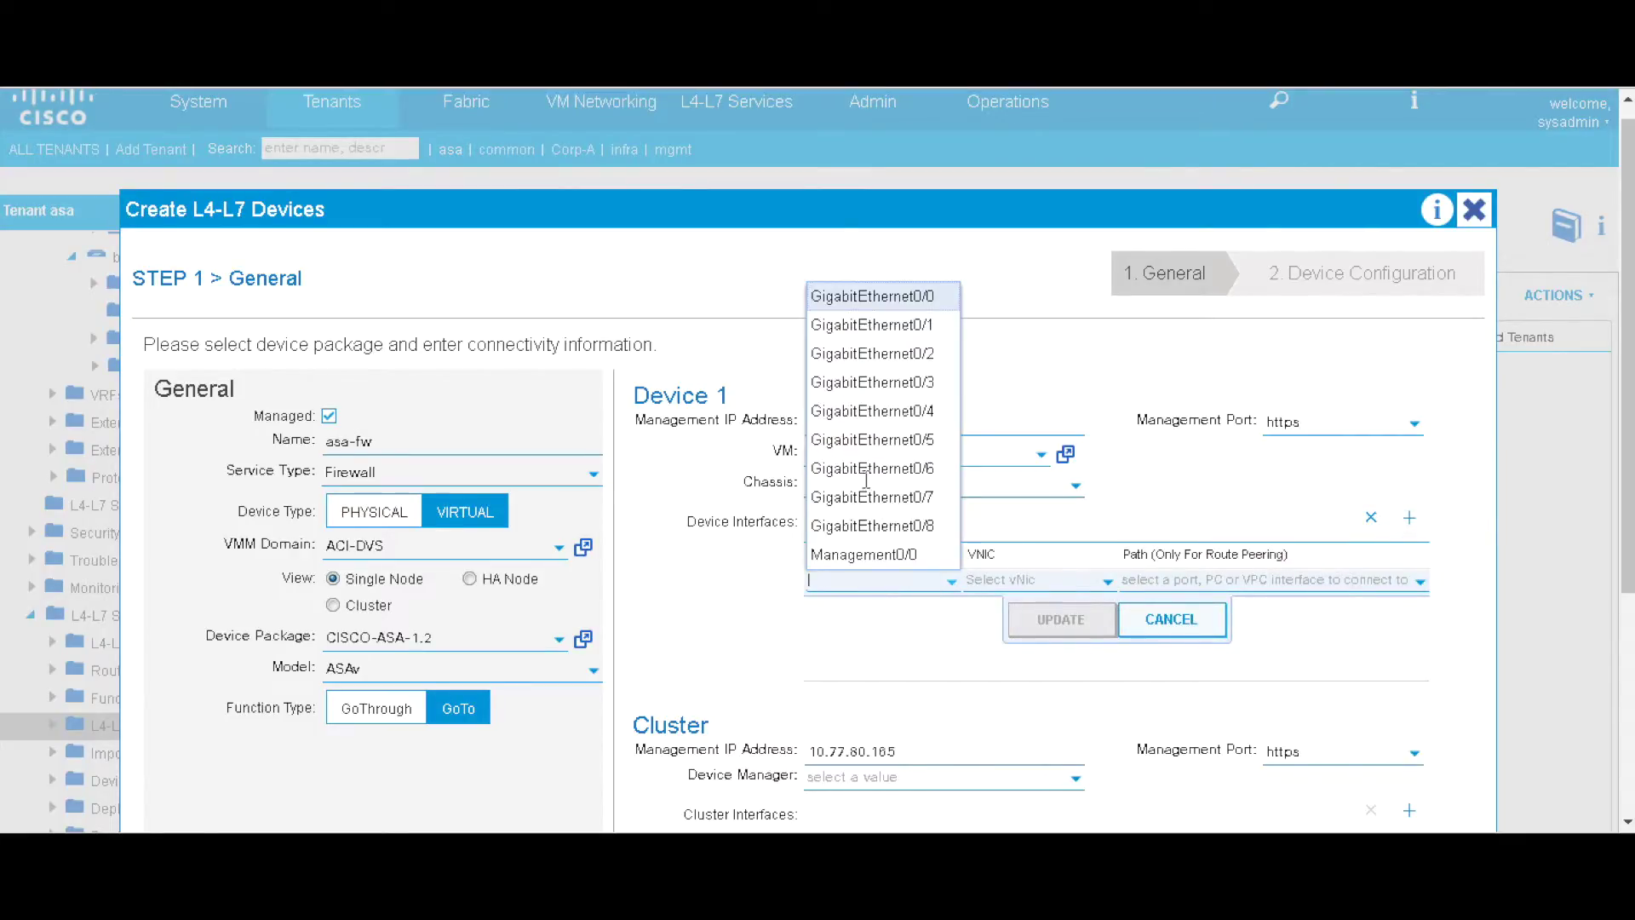
# - Map GigabitEthernet0/0 to Network adapter 2 and save the row
pyautogui.click(886, 298)
pyautogui.click(1098, 583)
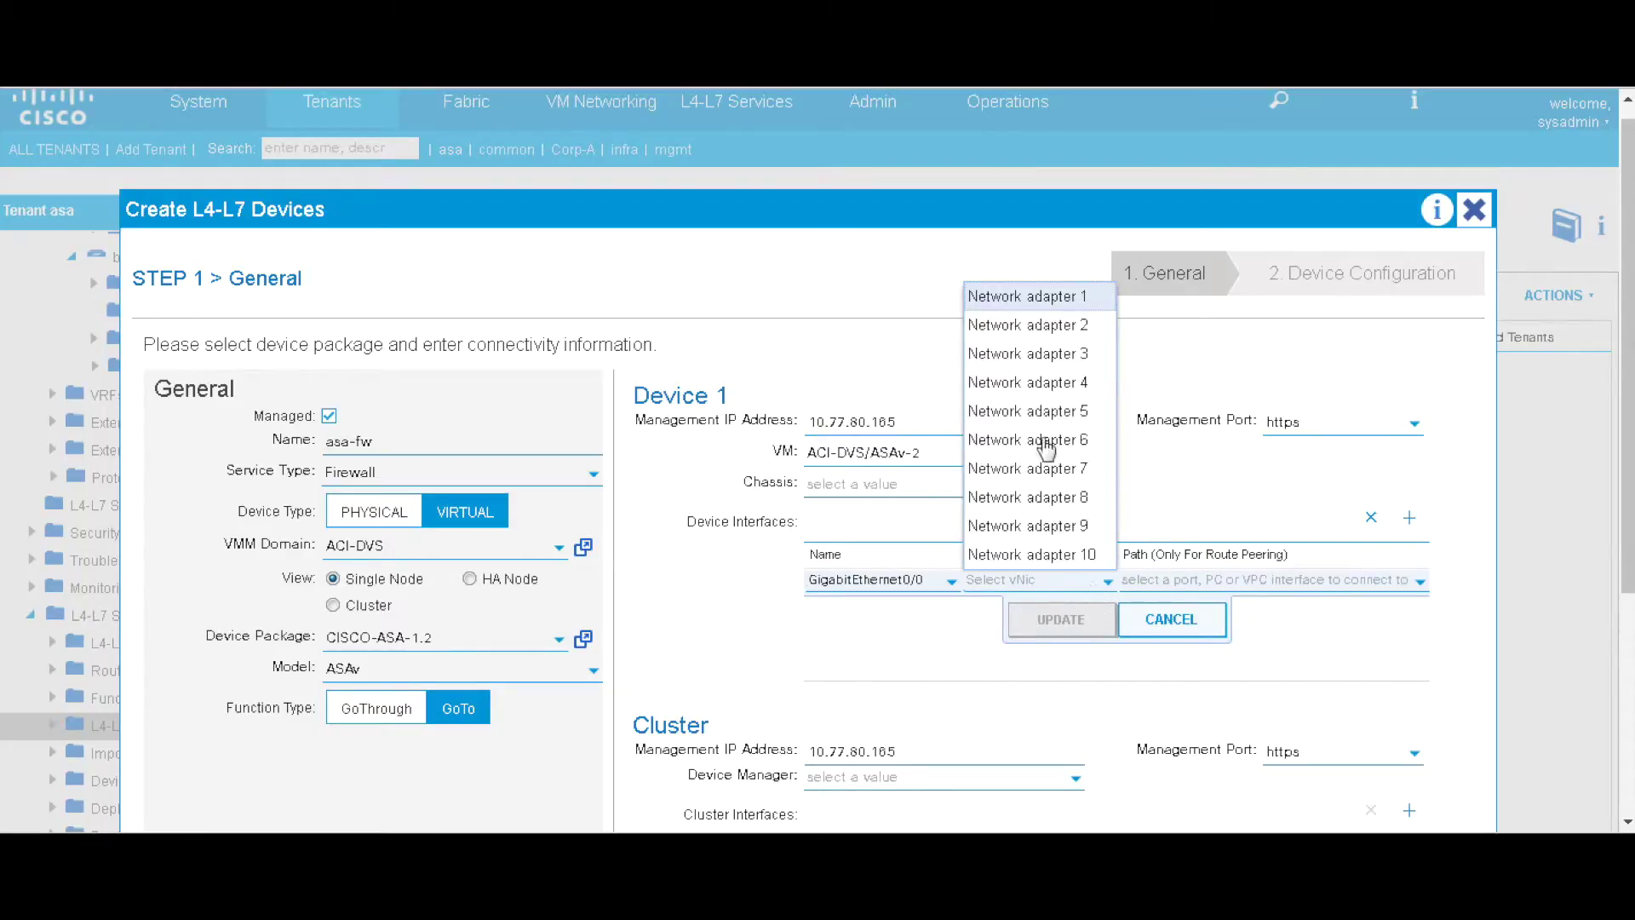
pyautogui.click(1053, 334)
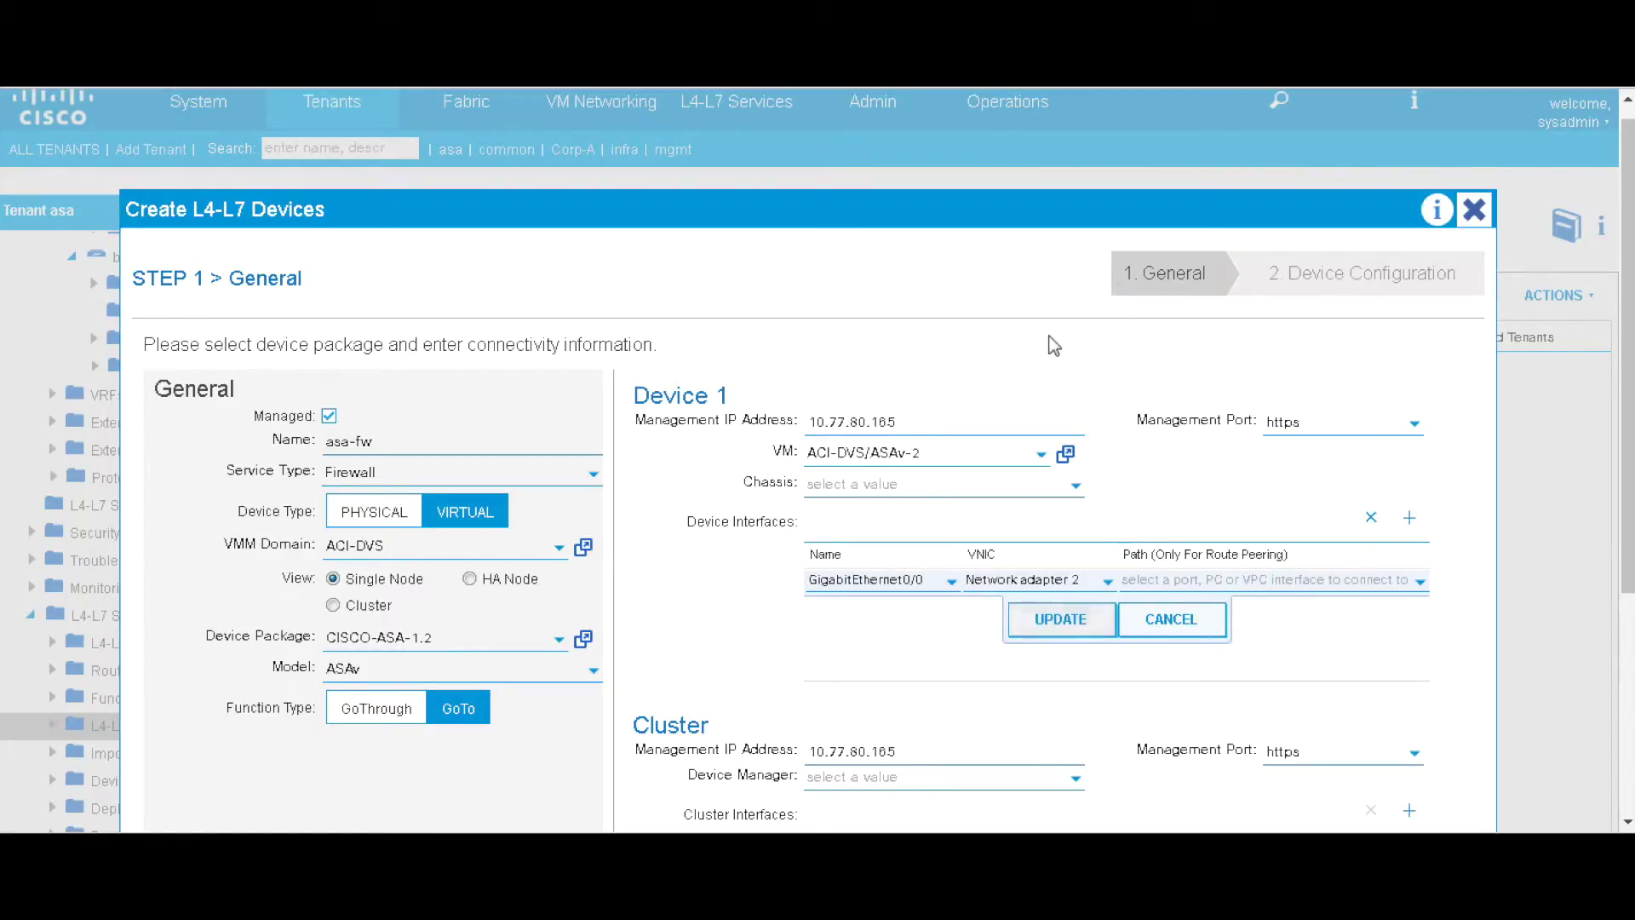
pyautogui.click(1056, 627)
# - Add a second interface mapping GigabitEthernet0/1 to Network adapter 3
pyautogui.click(1409, 517)
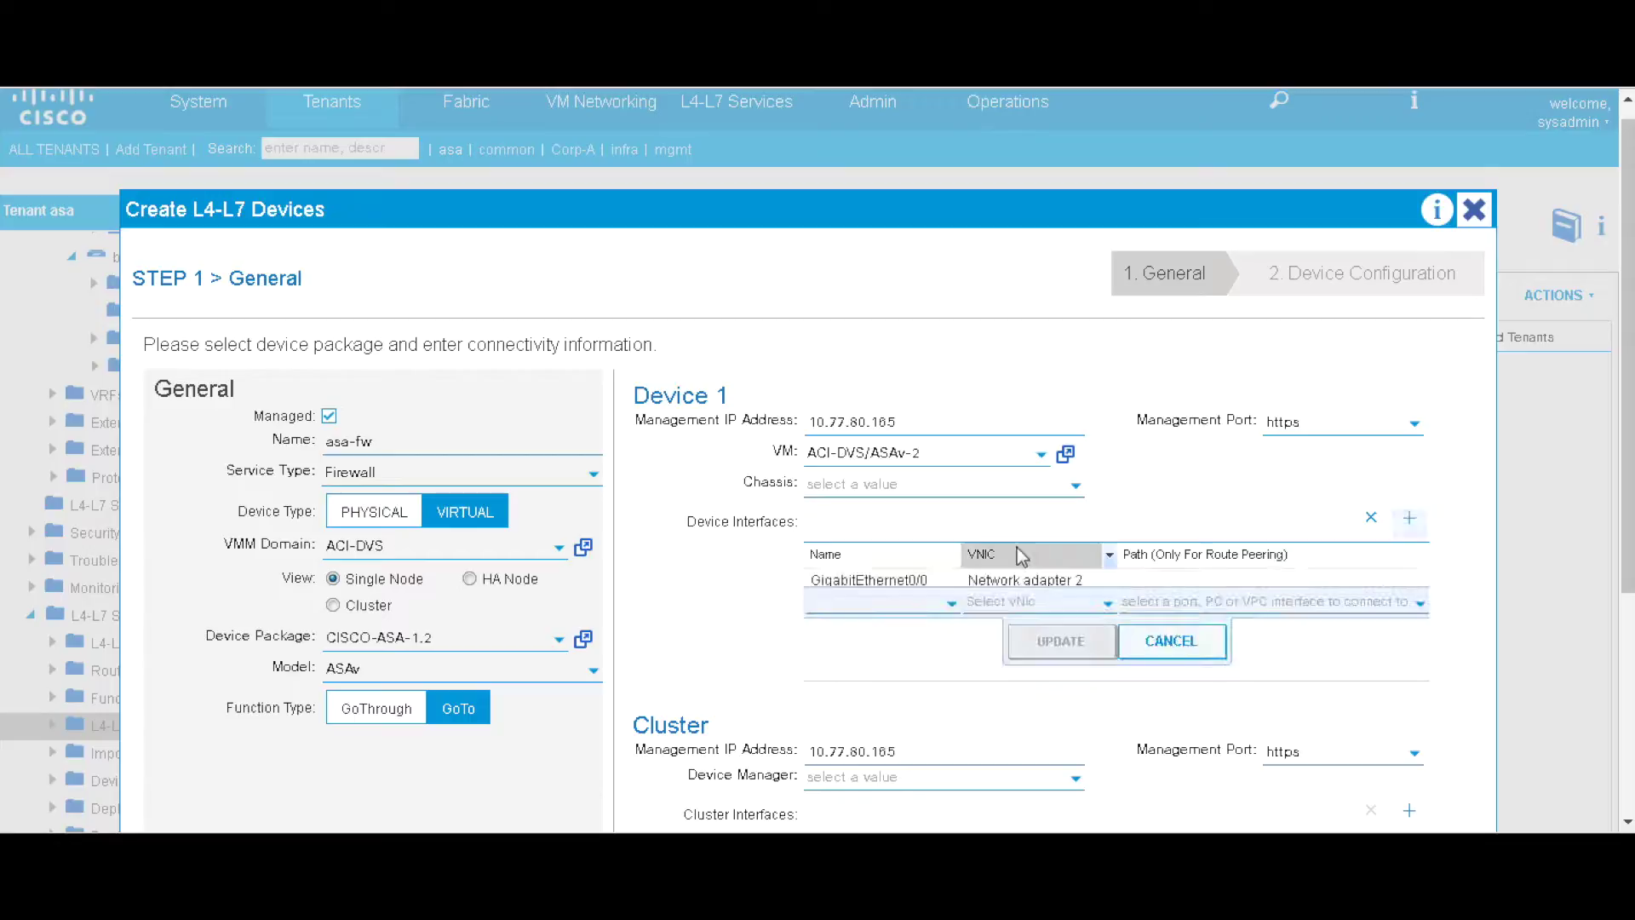
pyautogui.click(953, 603)
pyautogui.click(886, 347)
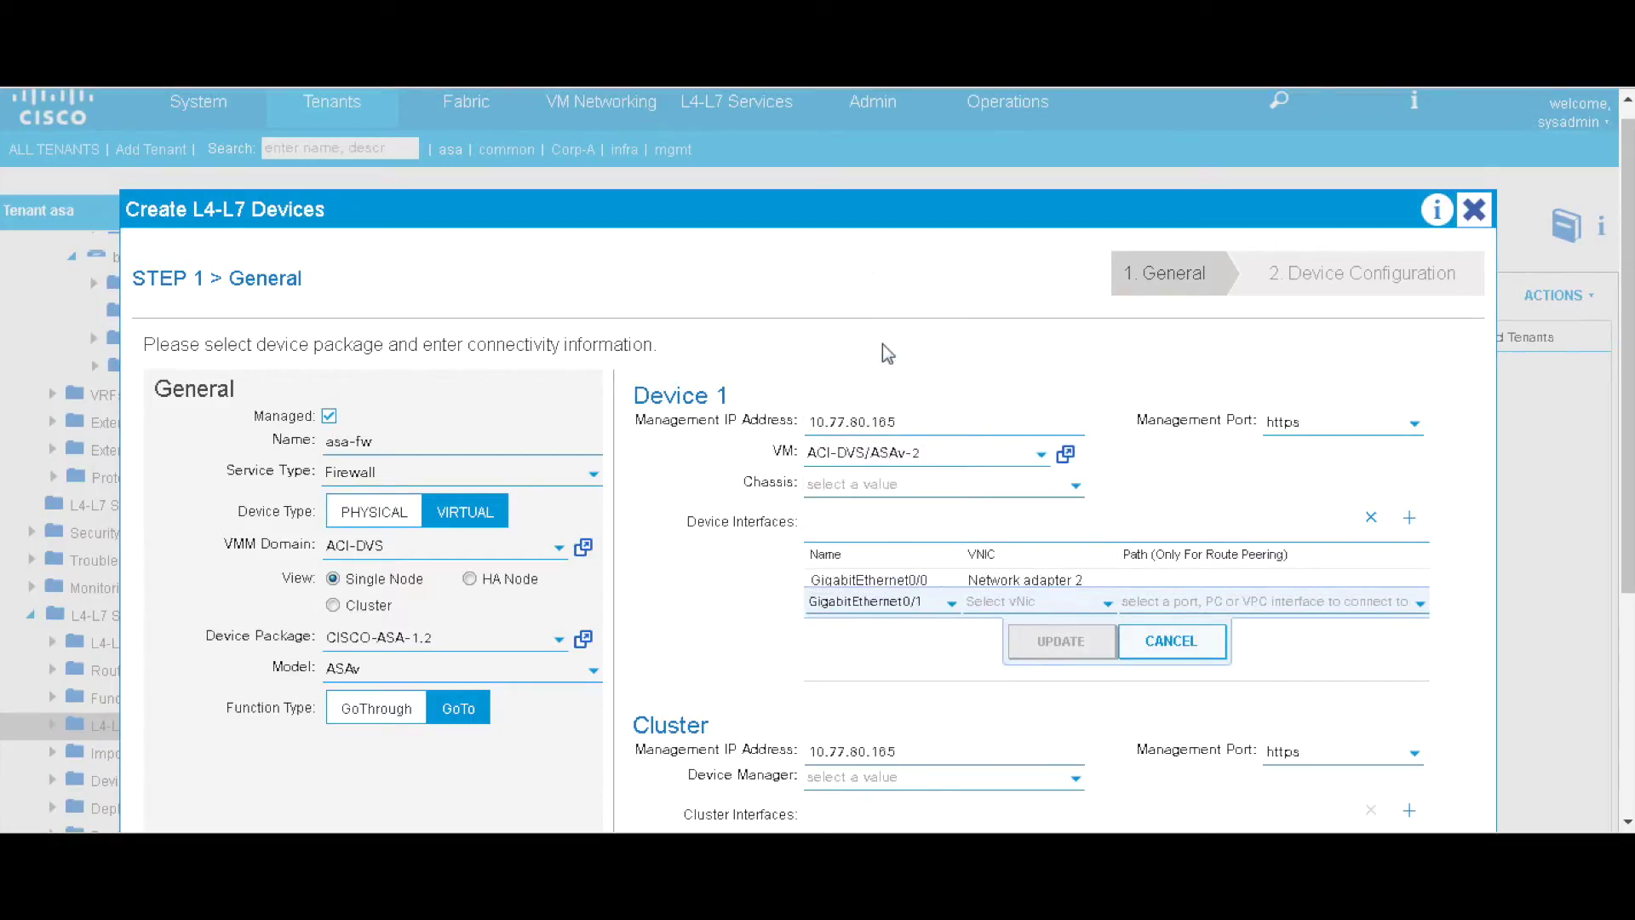
pyautogui.click(1106, 602)
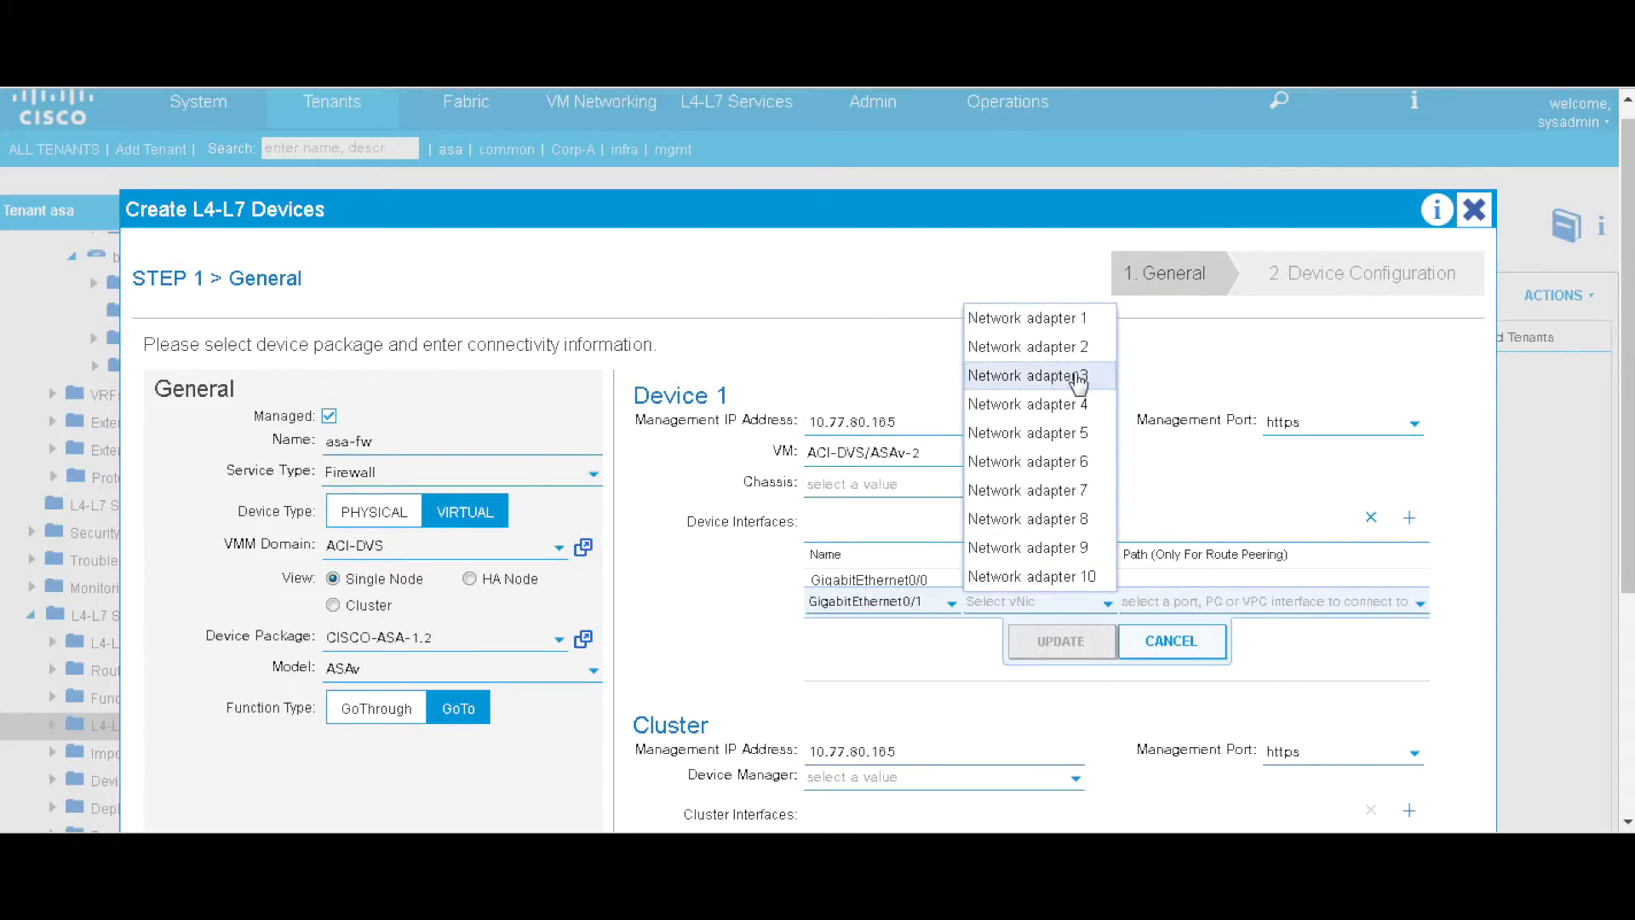
pyautogui.click(1082, 376)
pyautogui.click(1060, 641)
pyautogui.moveTo(1627, 532); pyautogui.dragTo(1627, 732)
pyautogui.click(1410, 506)
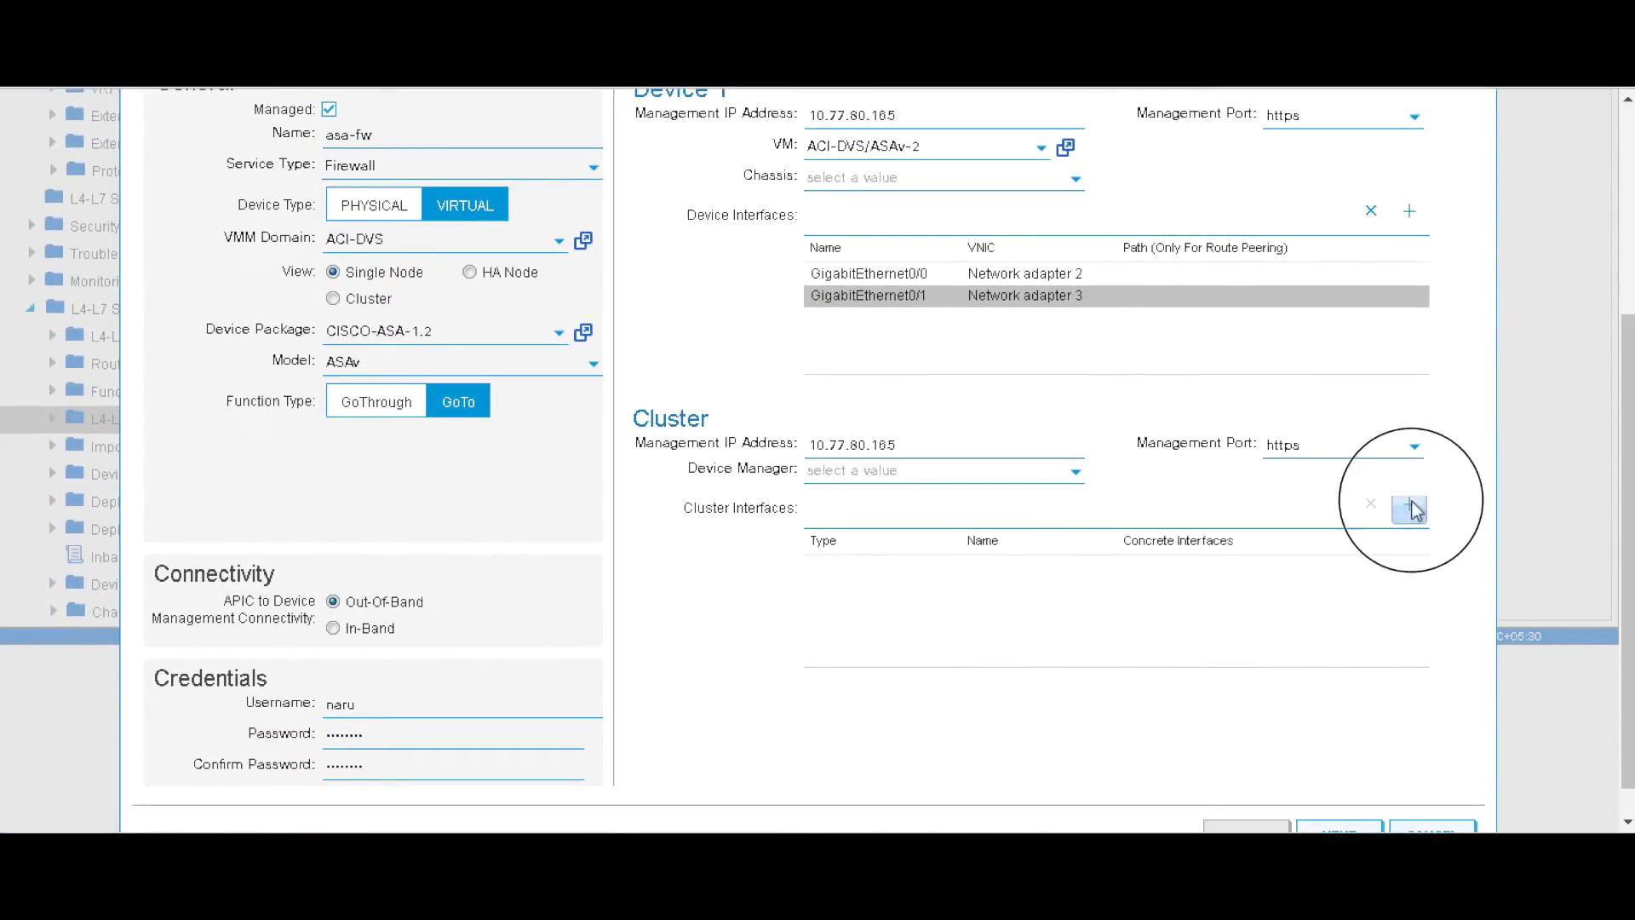
# - Add consumer cluster interface outside on Device1/GigabitEthernet0/0
pyautogui.click(946, 577)
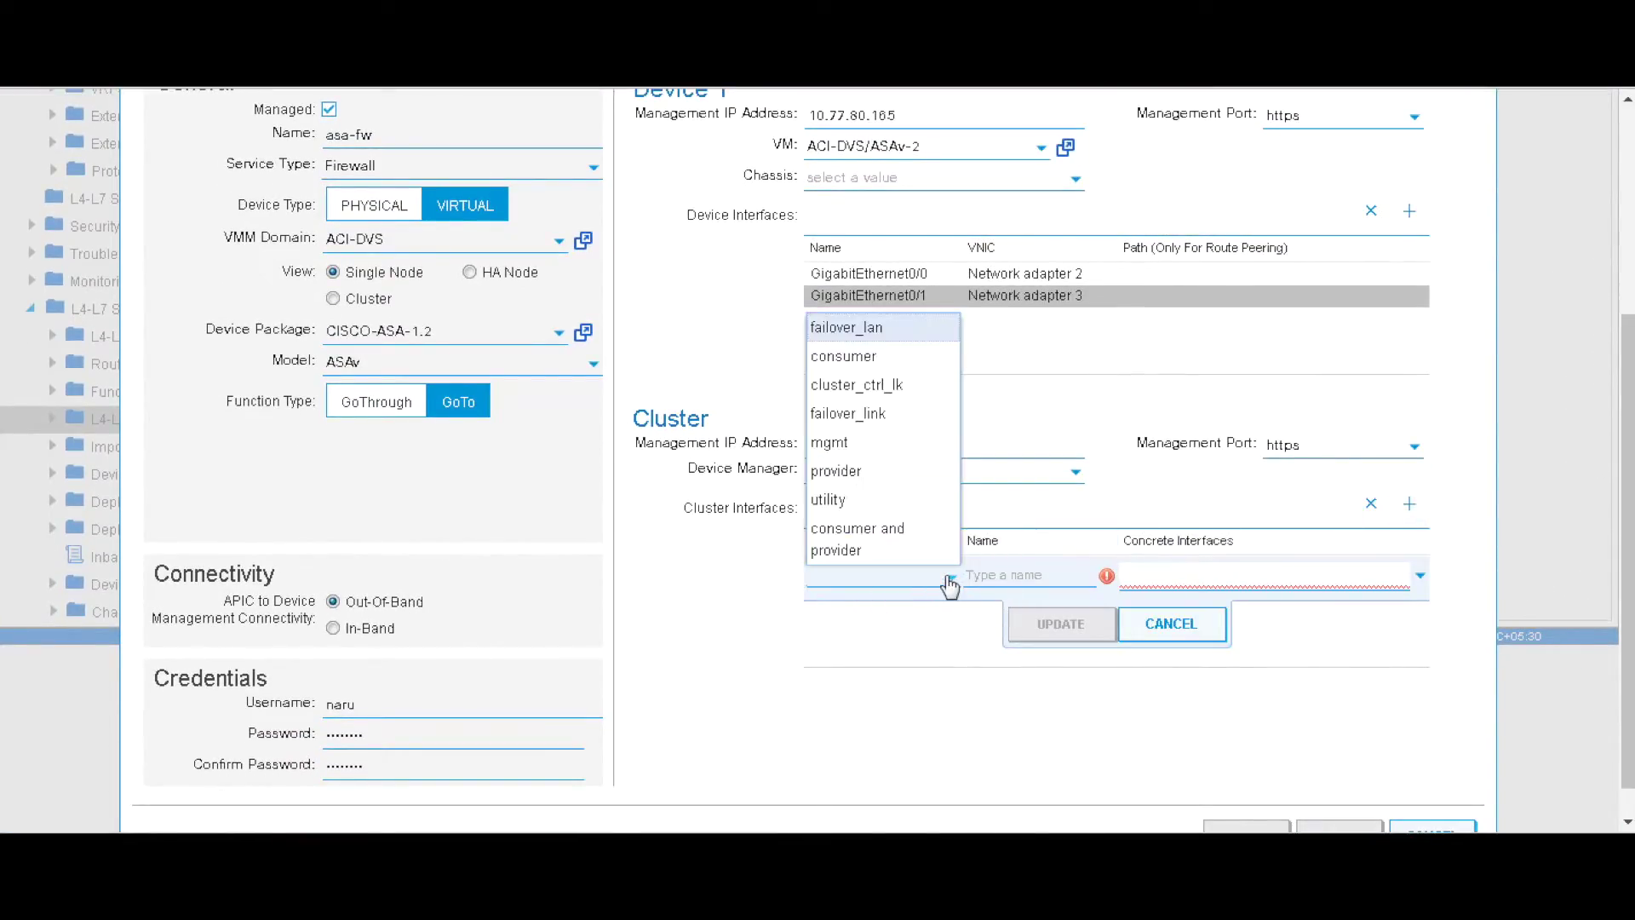
pyautogui.click(884, 358)
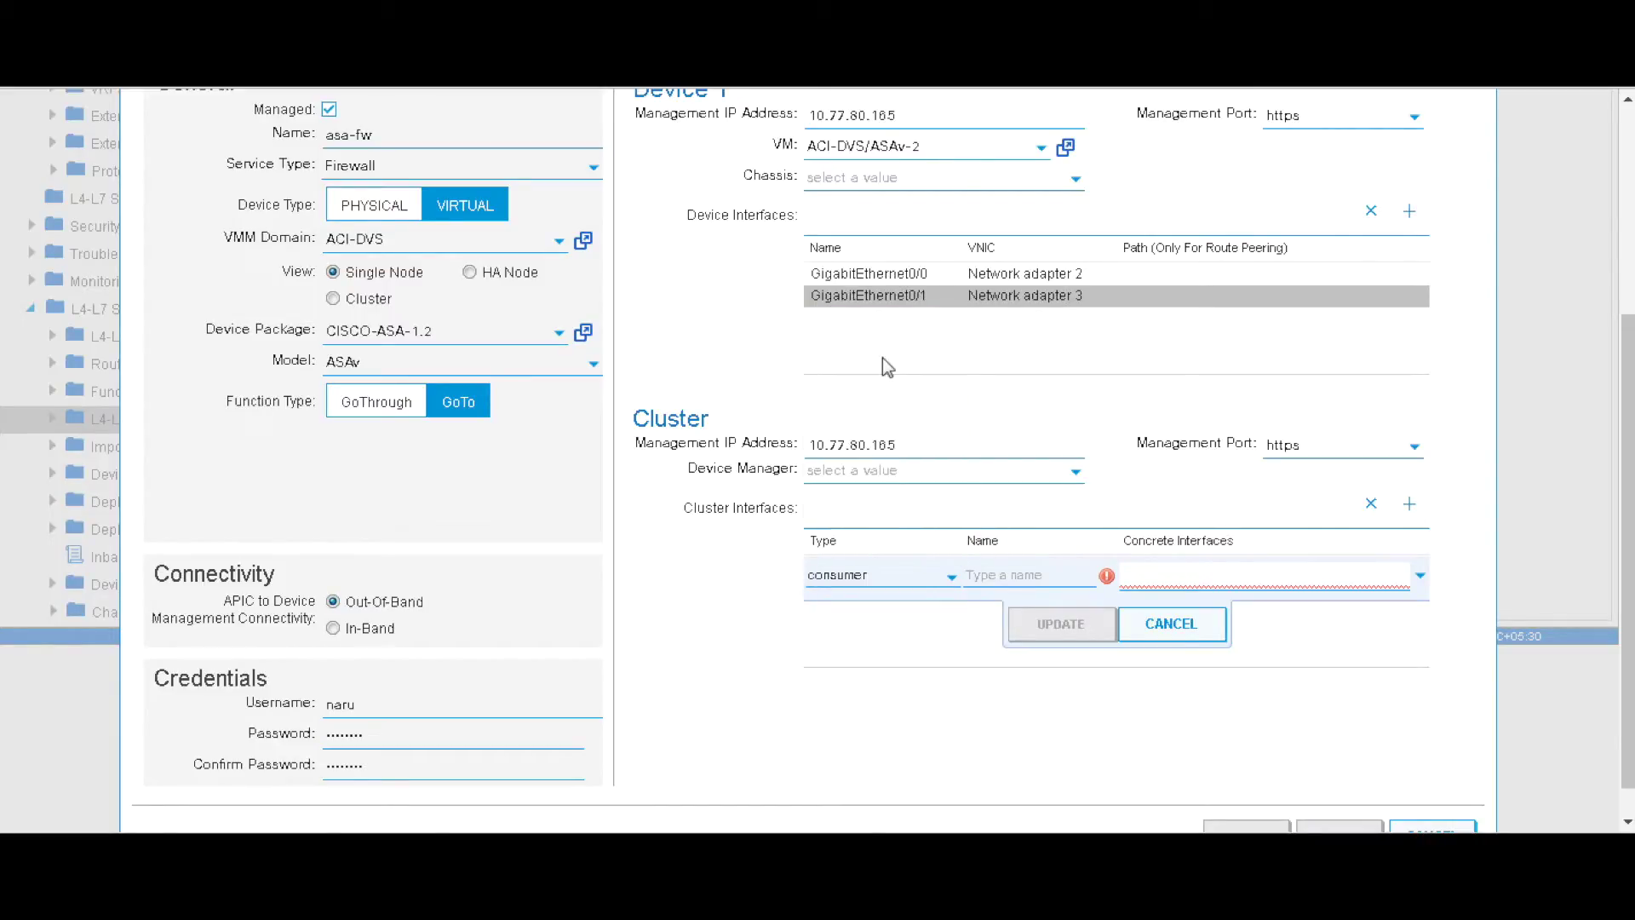
pyautogui.click(991, 572)
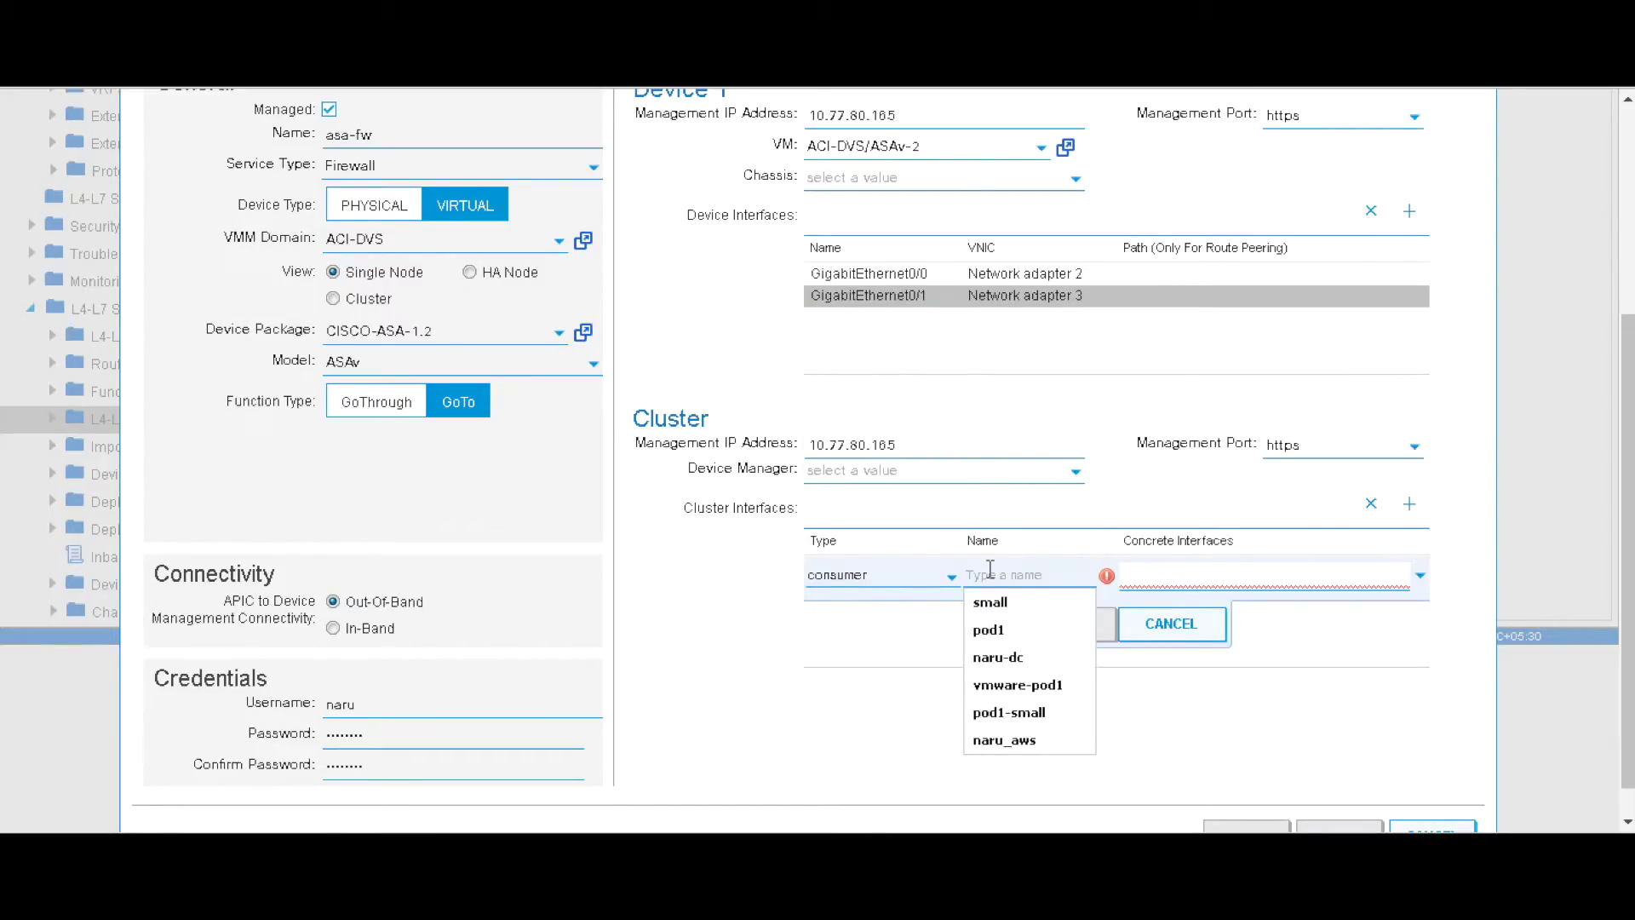
pyautogui.write('outs')
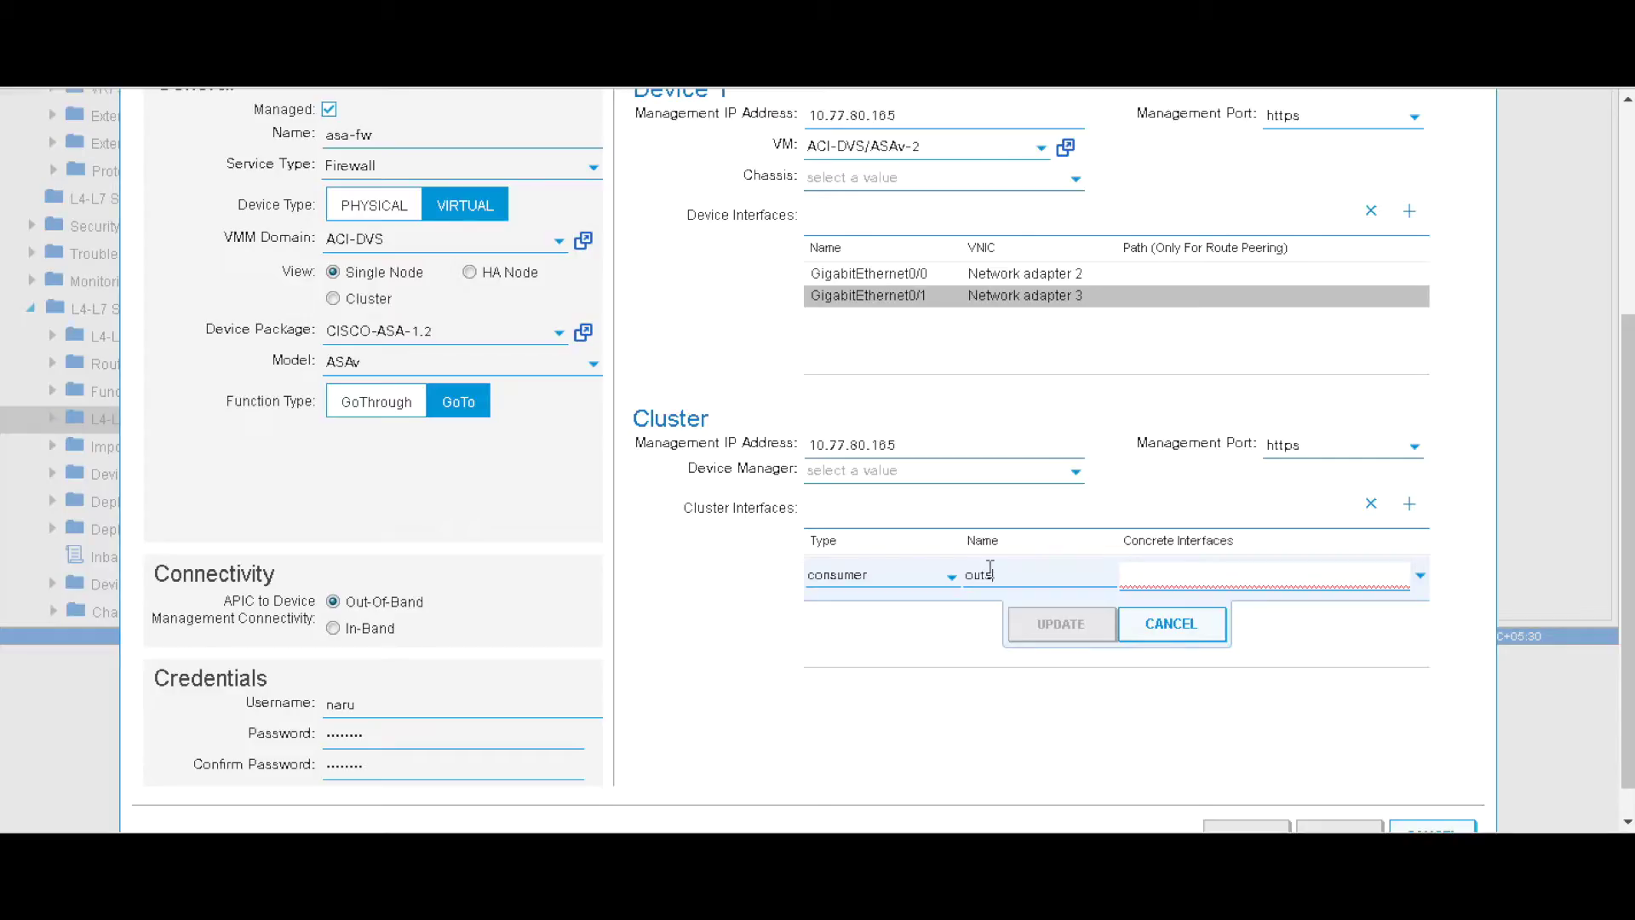
pyautogui.write('ide')
pyautogui.click(1420, 577)
pyautogui.click(1223, 607)
pyautogui.click(1065, 626)
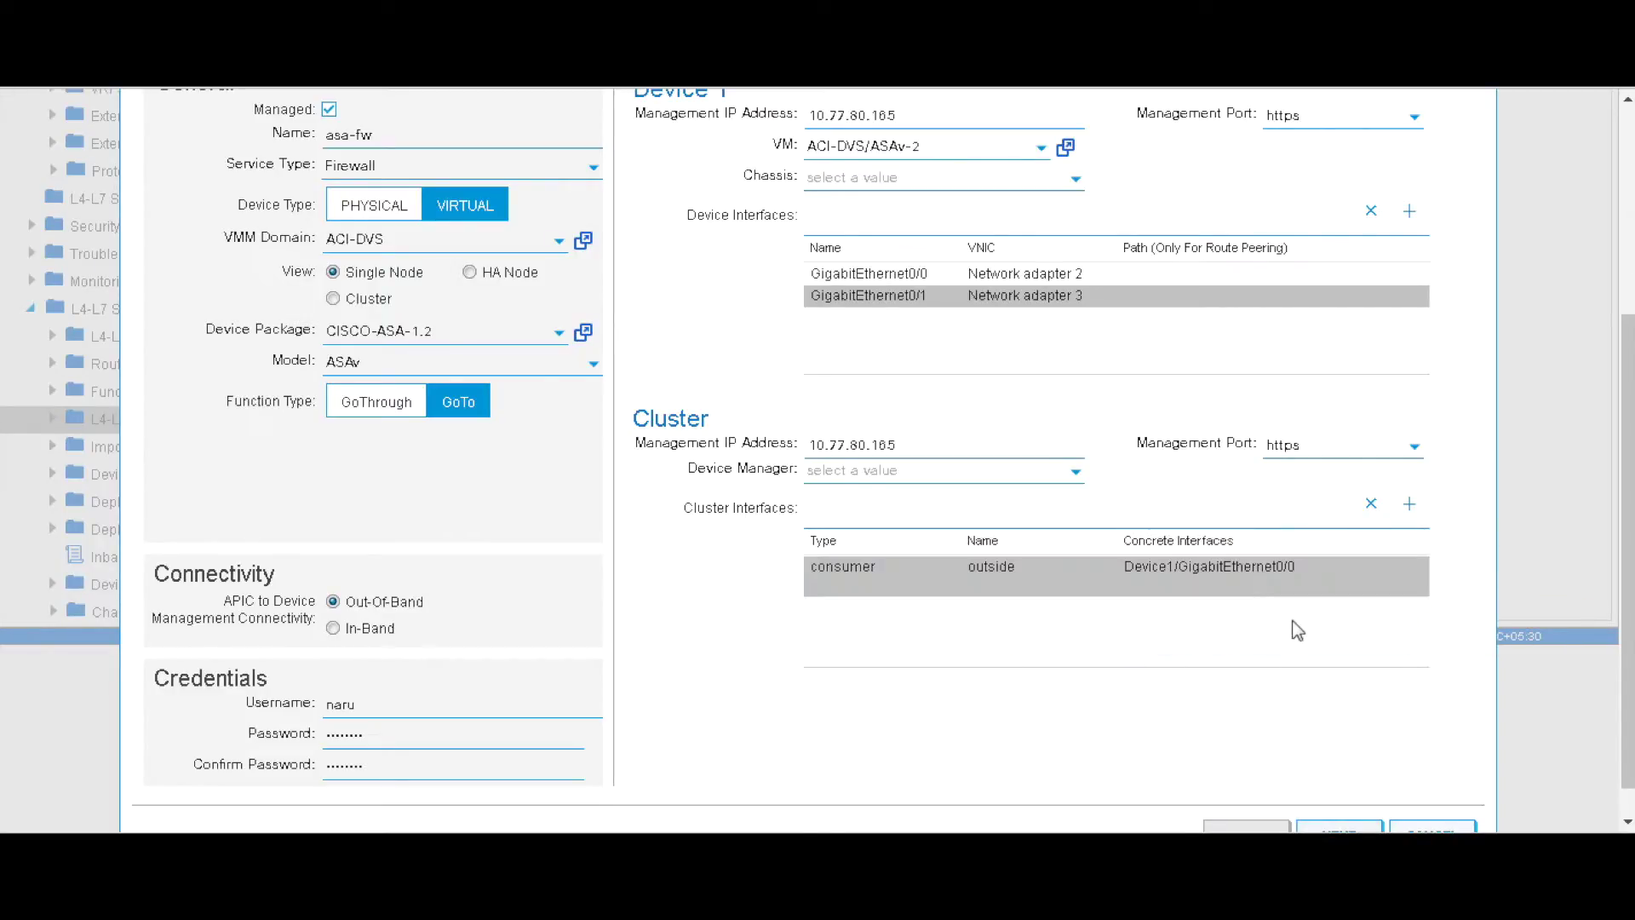
# - Add another cluster interface row of type provider, naming it inside
pyautogui.click(1409, 508)
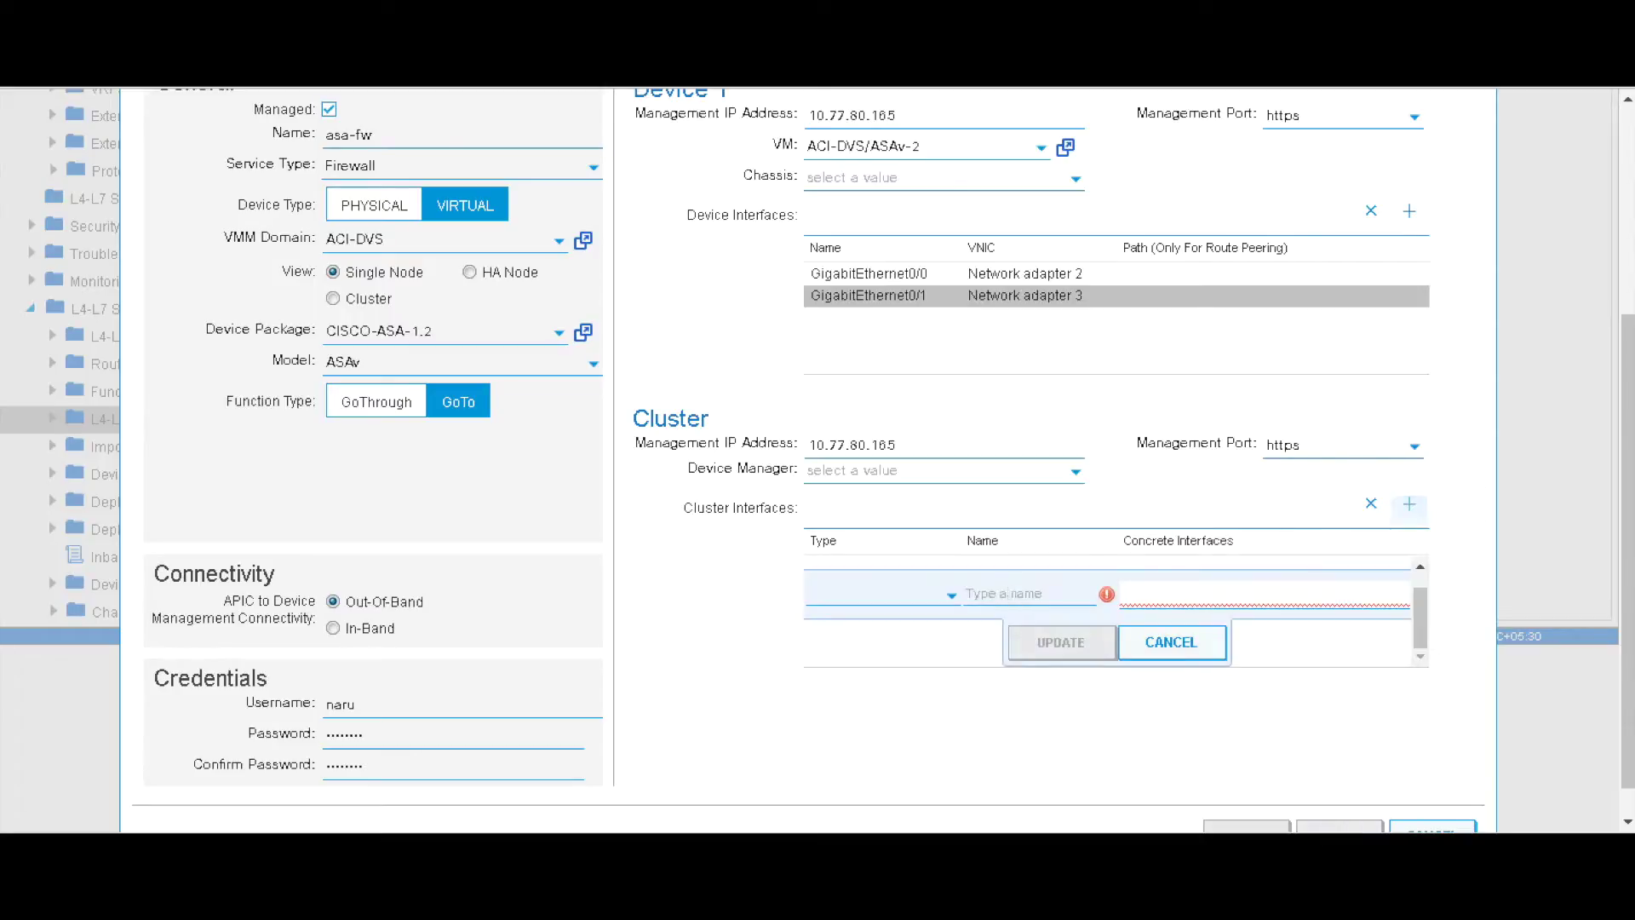
pyautogui.click(951, 596)
pyautogui.click(856, 490)
pyautogui.write('insi')
# - Try to assign a concrete interface to the inside provider row
pyautogui.click(1327, 595)
pyautogui.click(1420, 620)
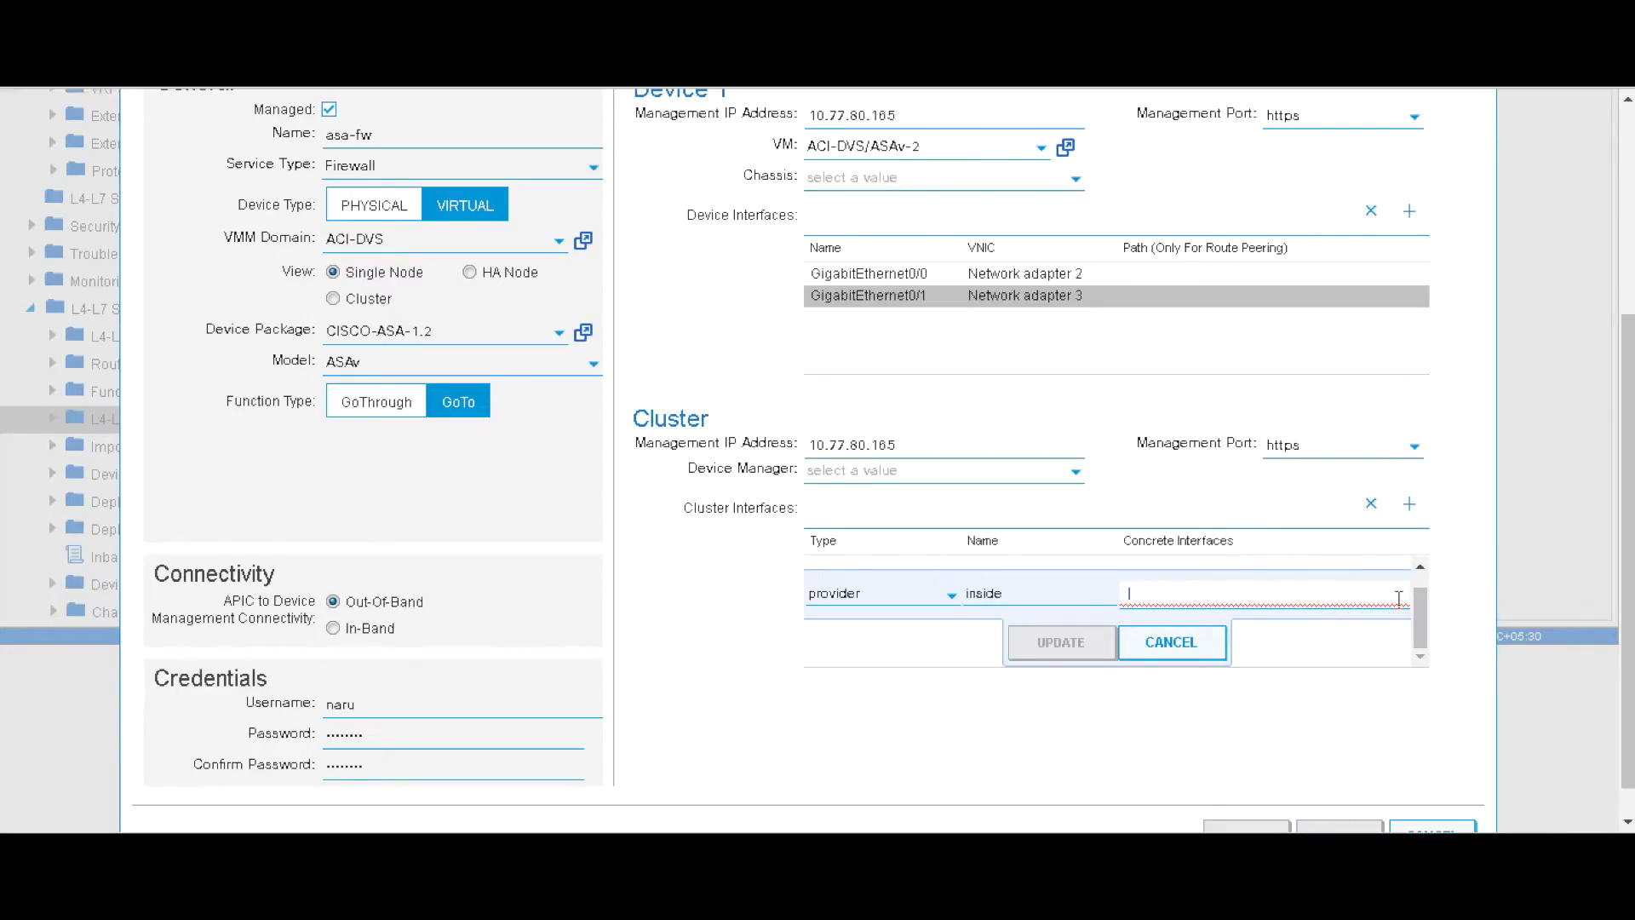
pyautogui.moveTo(1420, 628)
pyautogui.mouseDown()
pyautogui.moveTo(1418, 589)
pyautogui.moveTo(1420, 611)
pyautogui.mouseUp()
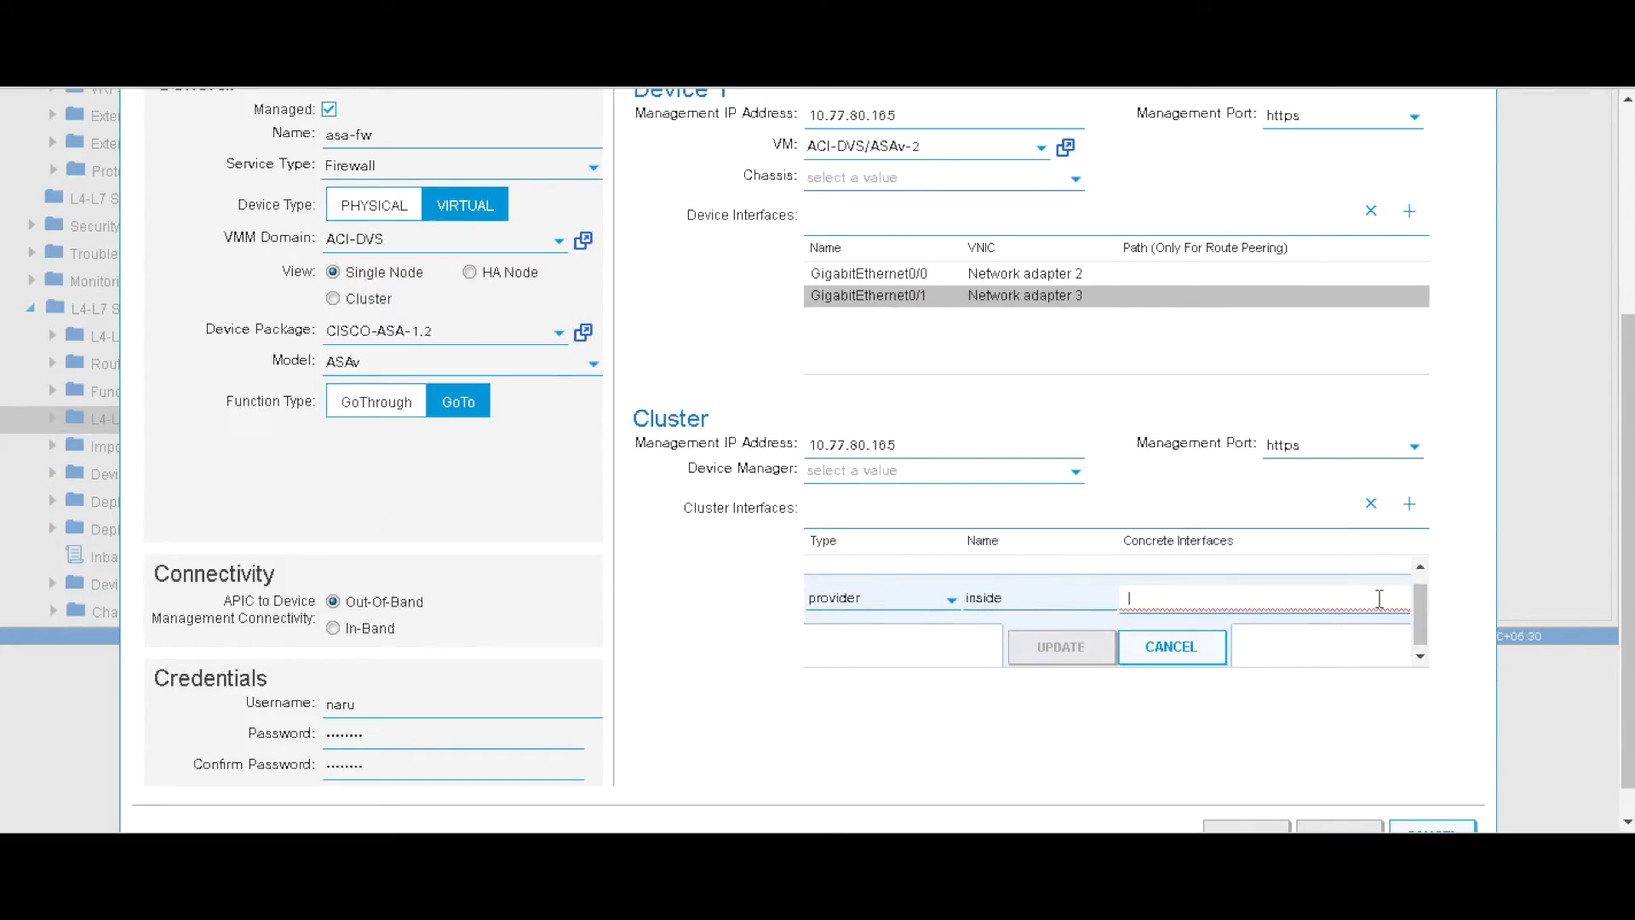
pyautogui.click(1419, 605)
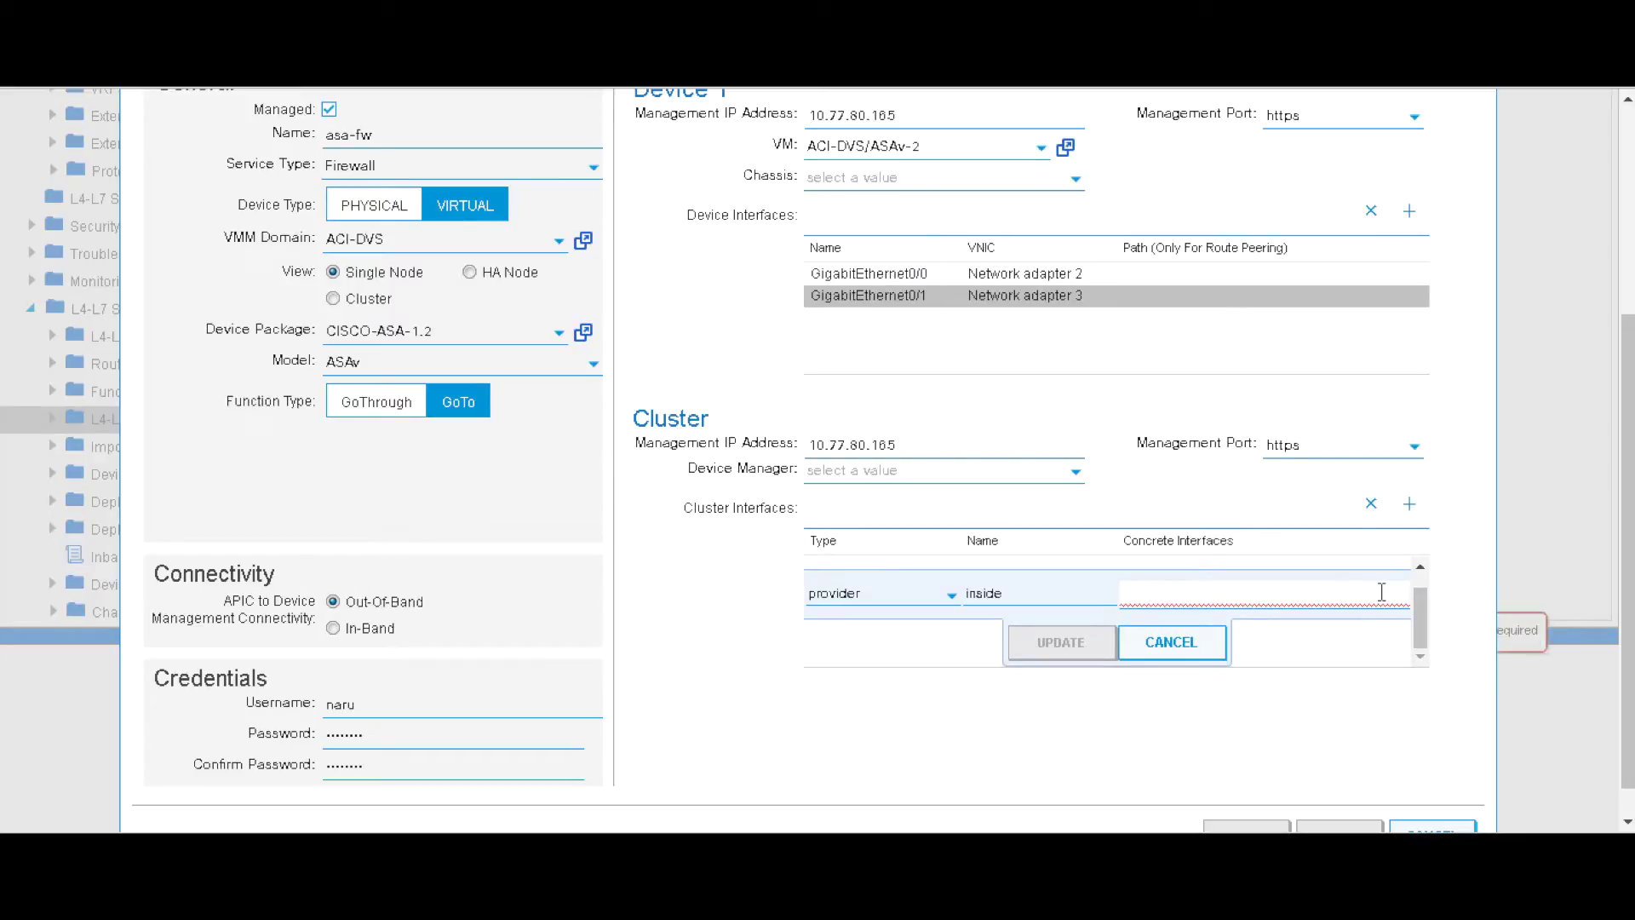
pyautogui.scroll(-1, 1560, 677)
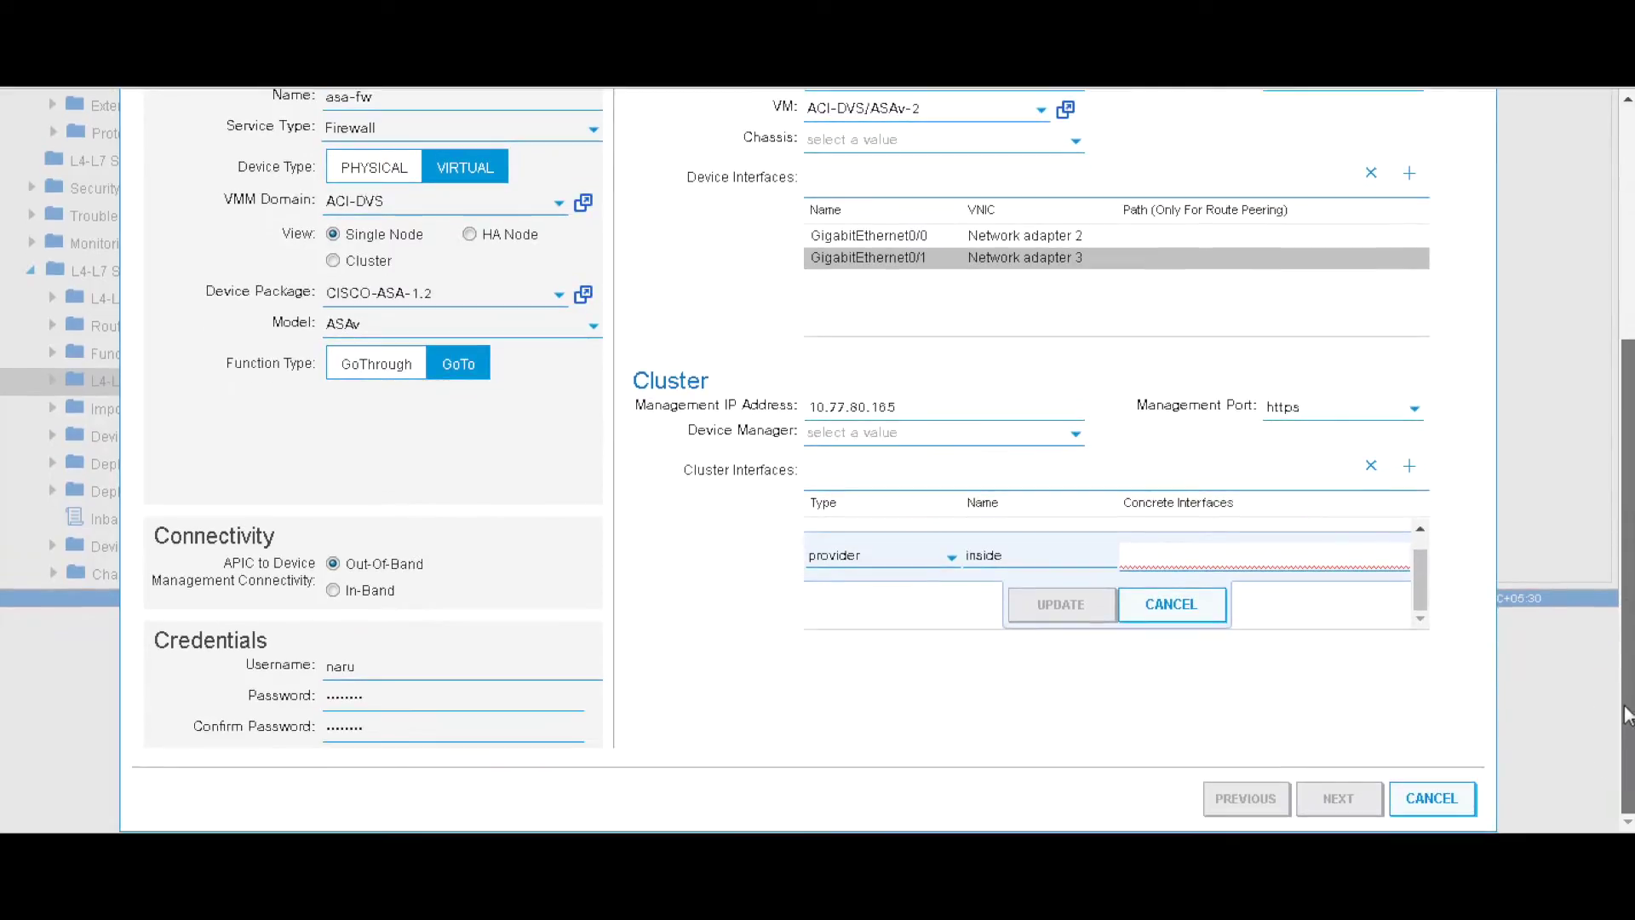
pyautogui.click(1421, 548)
pyautogui.click(1403, 572)
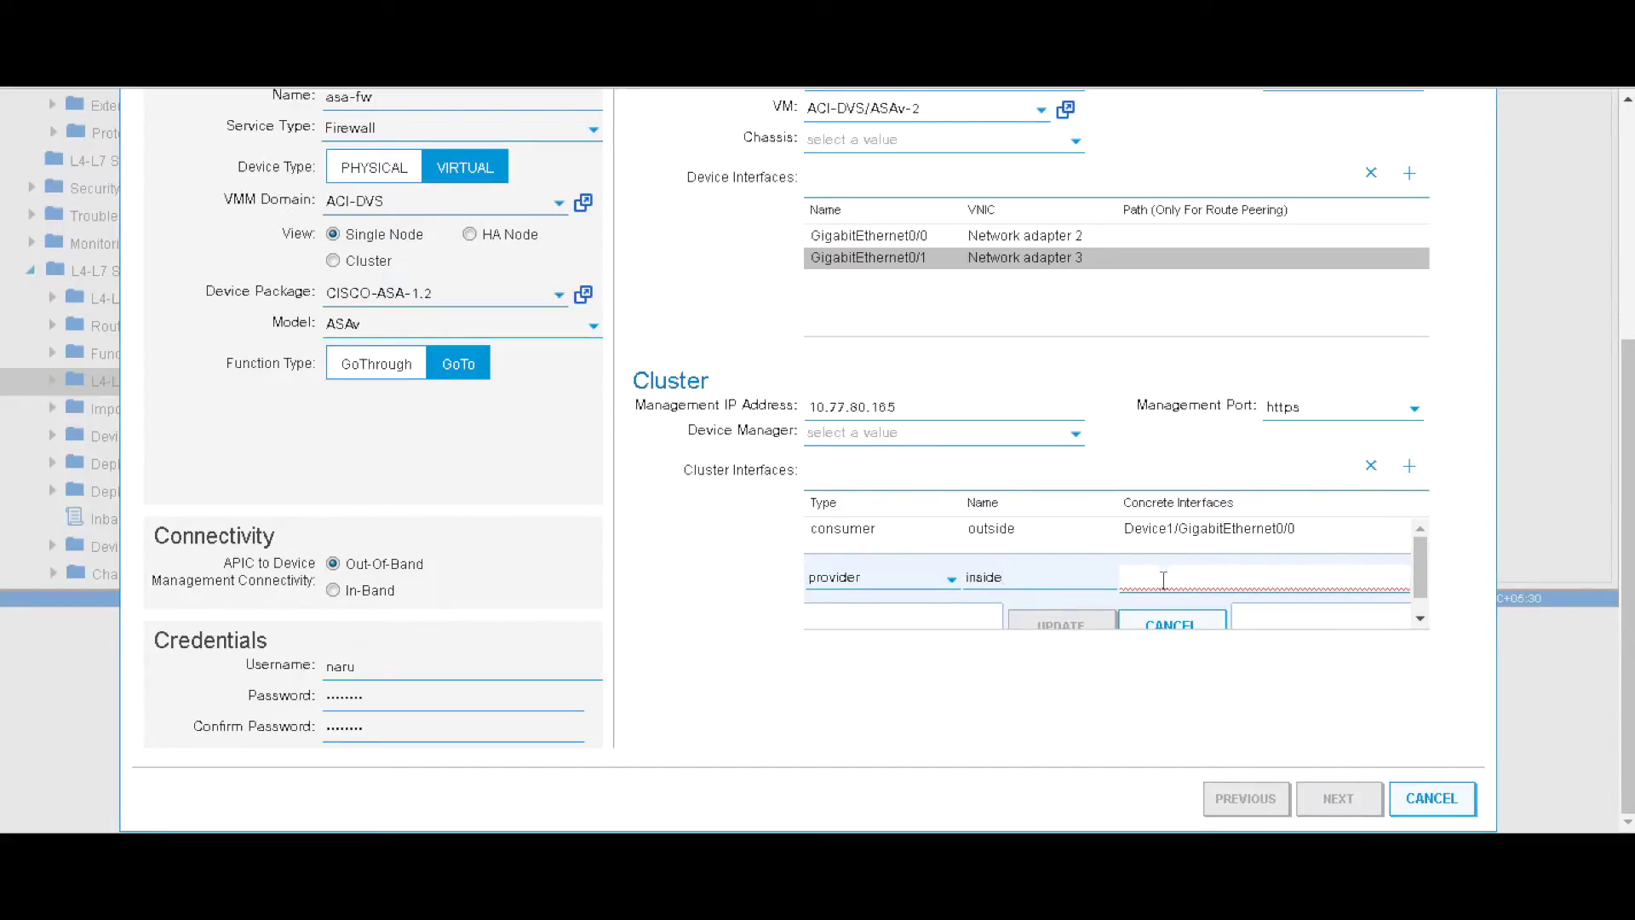
pyautogui.click(1419, 569)
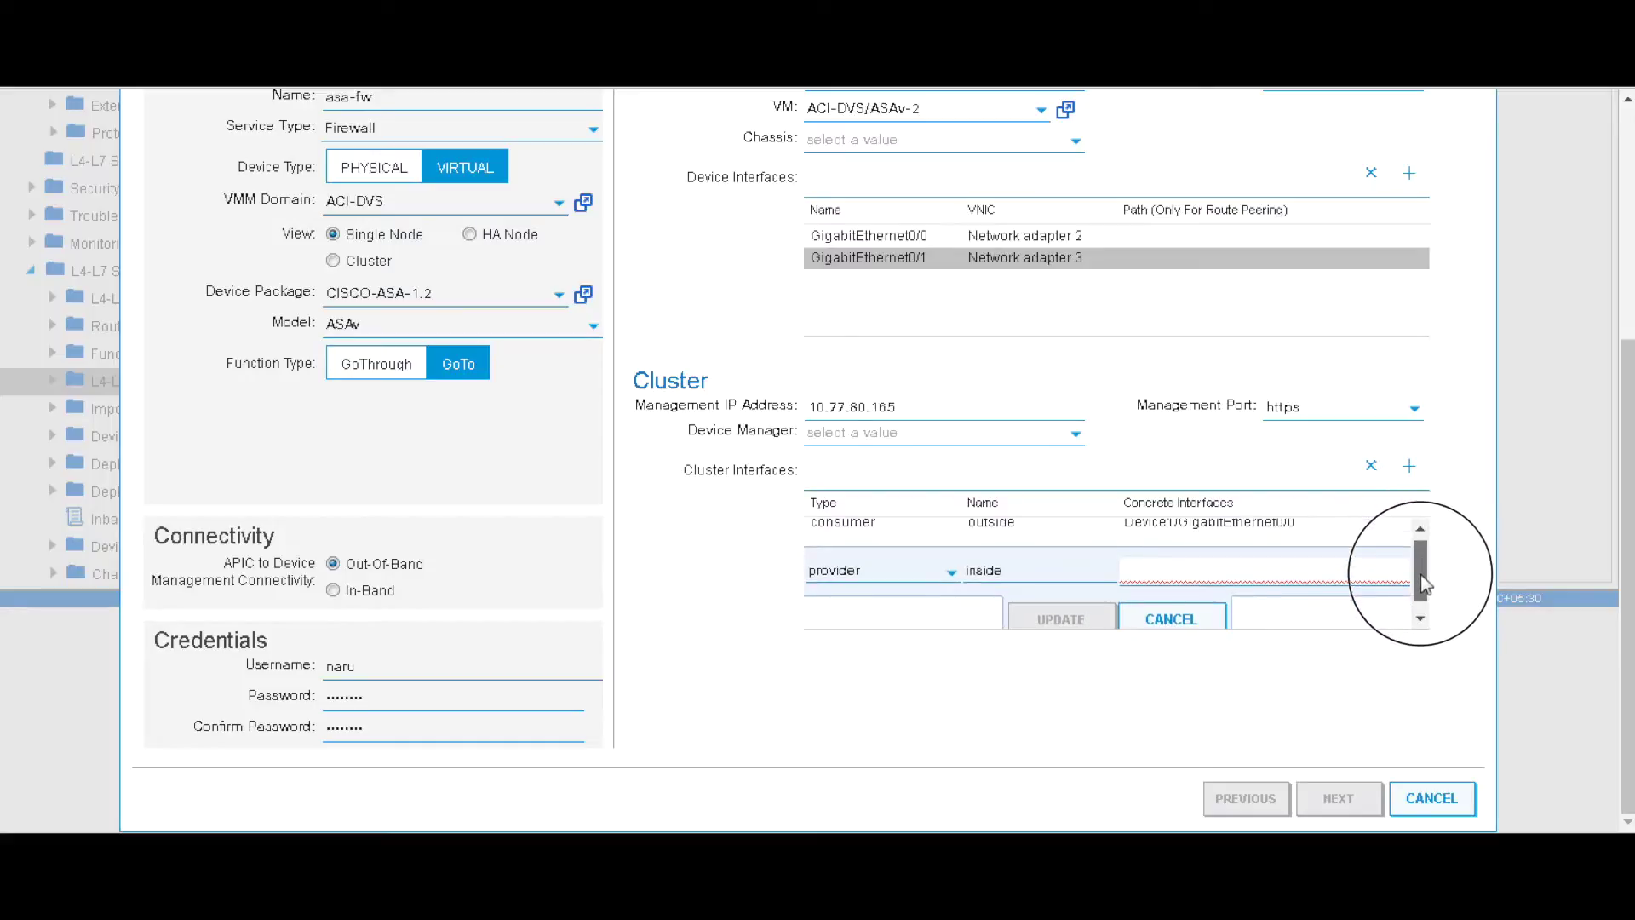
pyautogui.click(1333, 635)
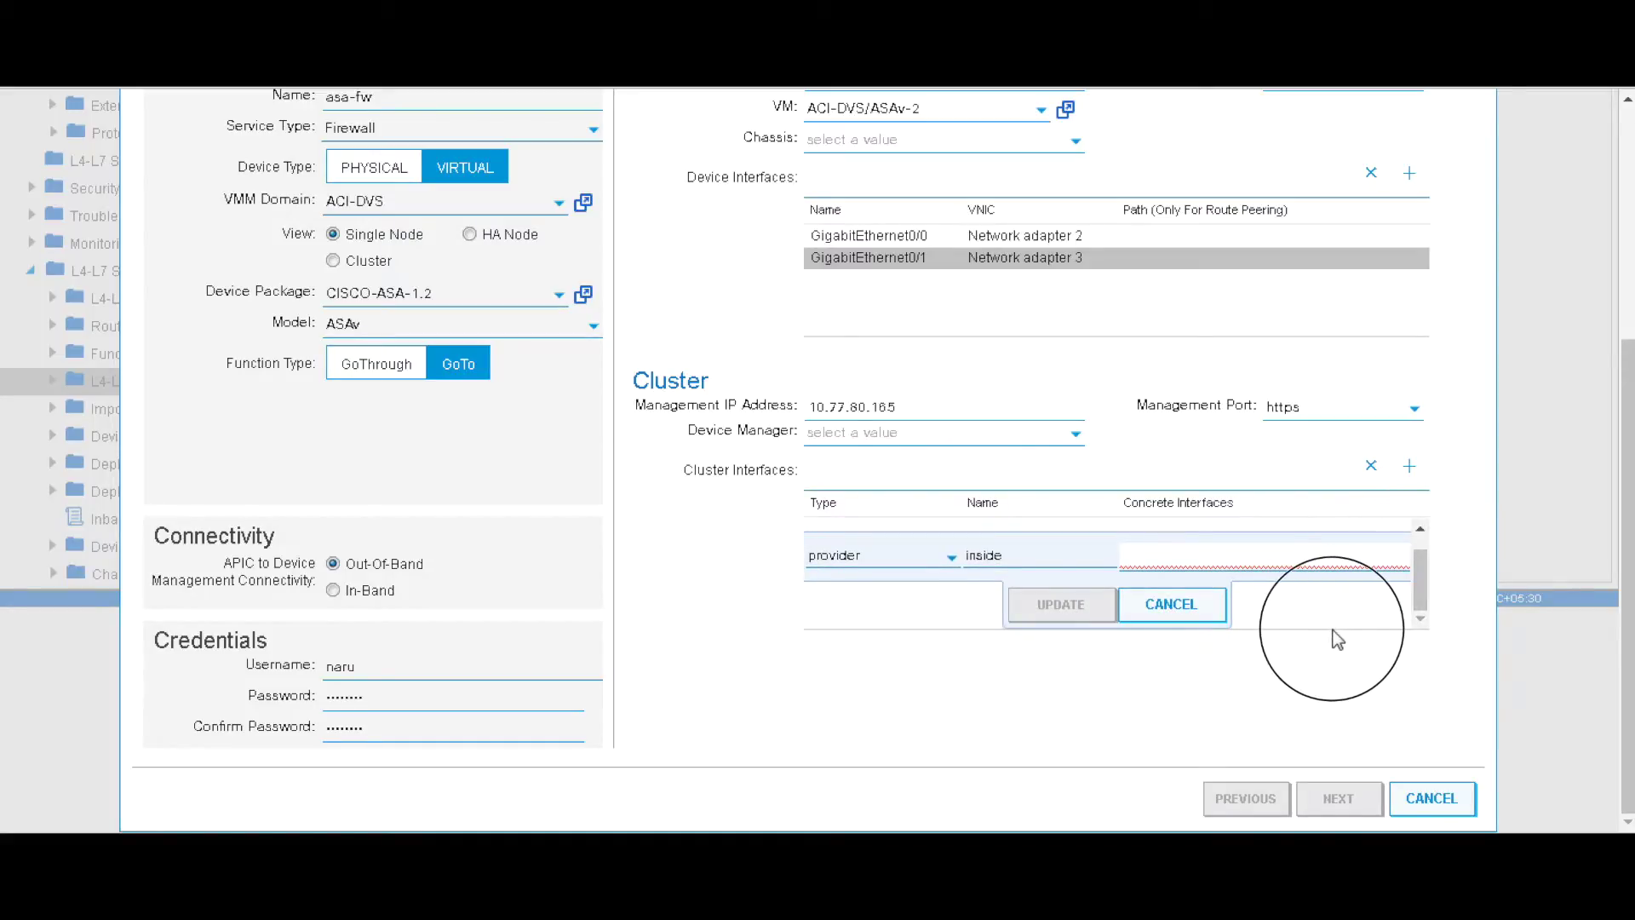
pyautogui.click(1380, 566)
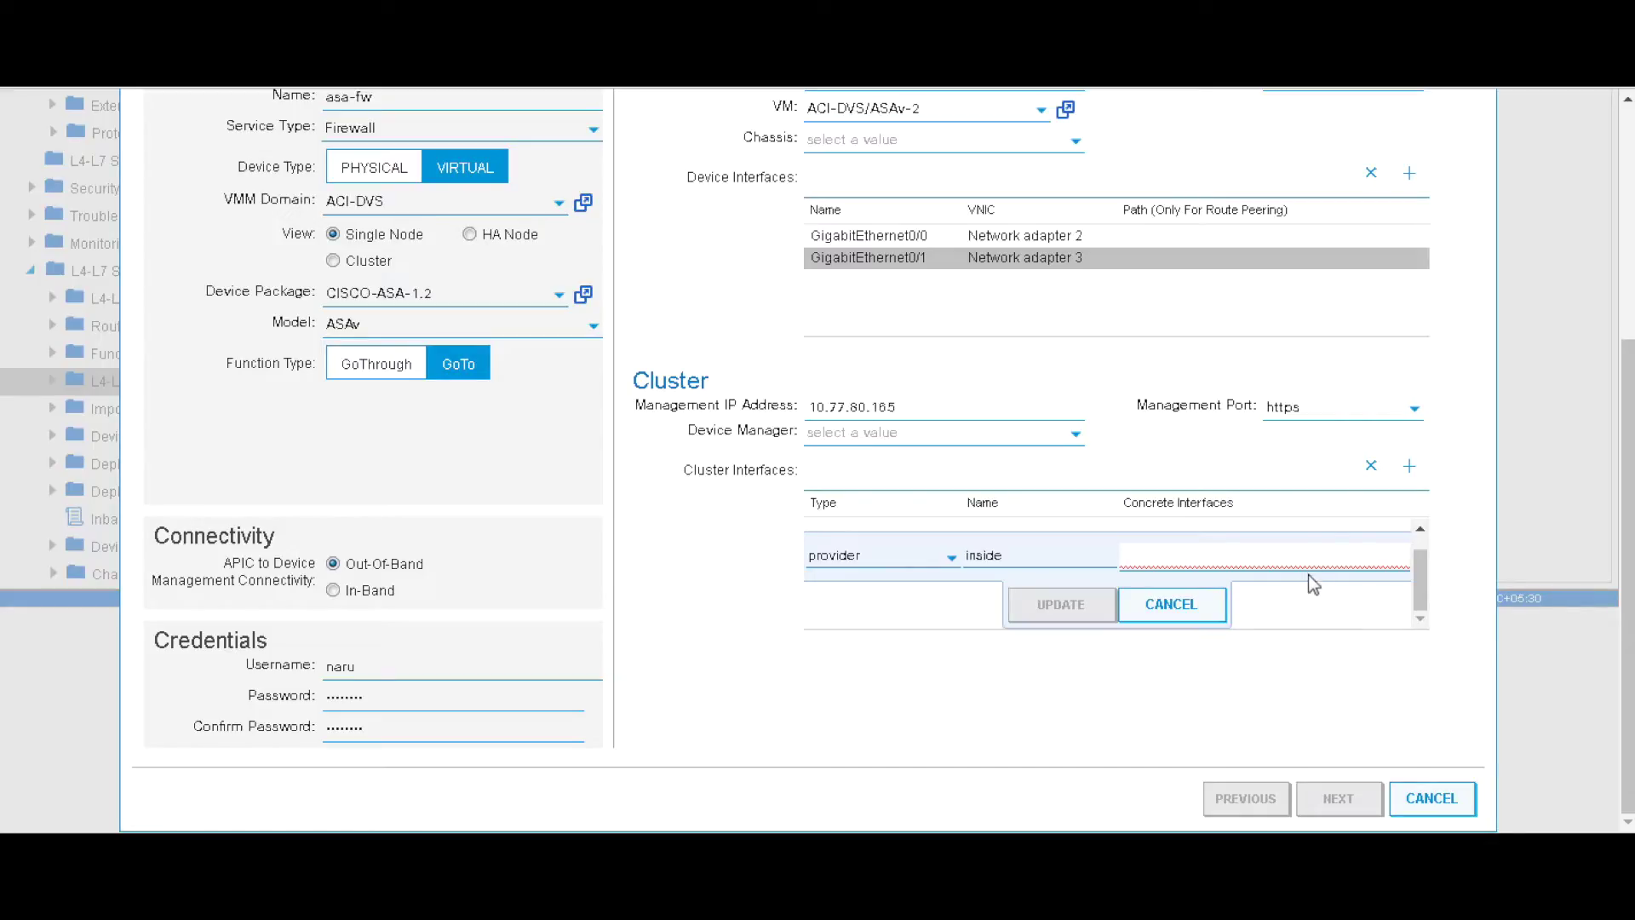
pyautogui.scroll(1, 1420, 553)
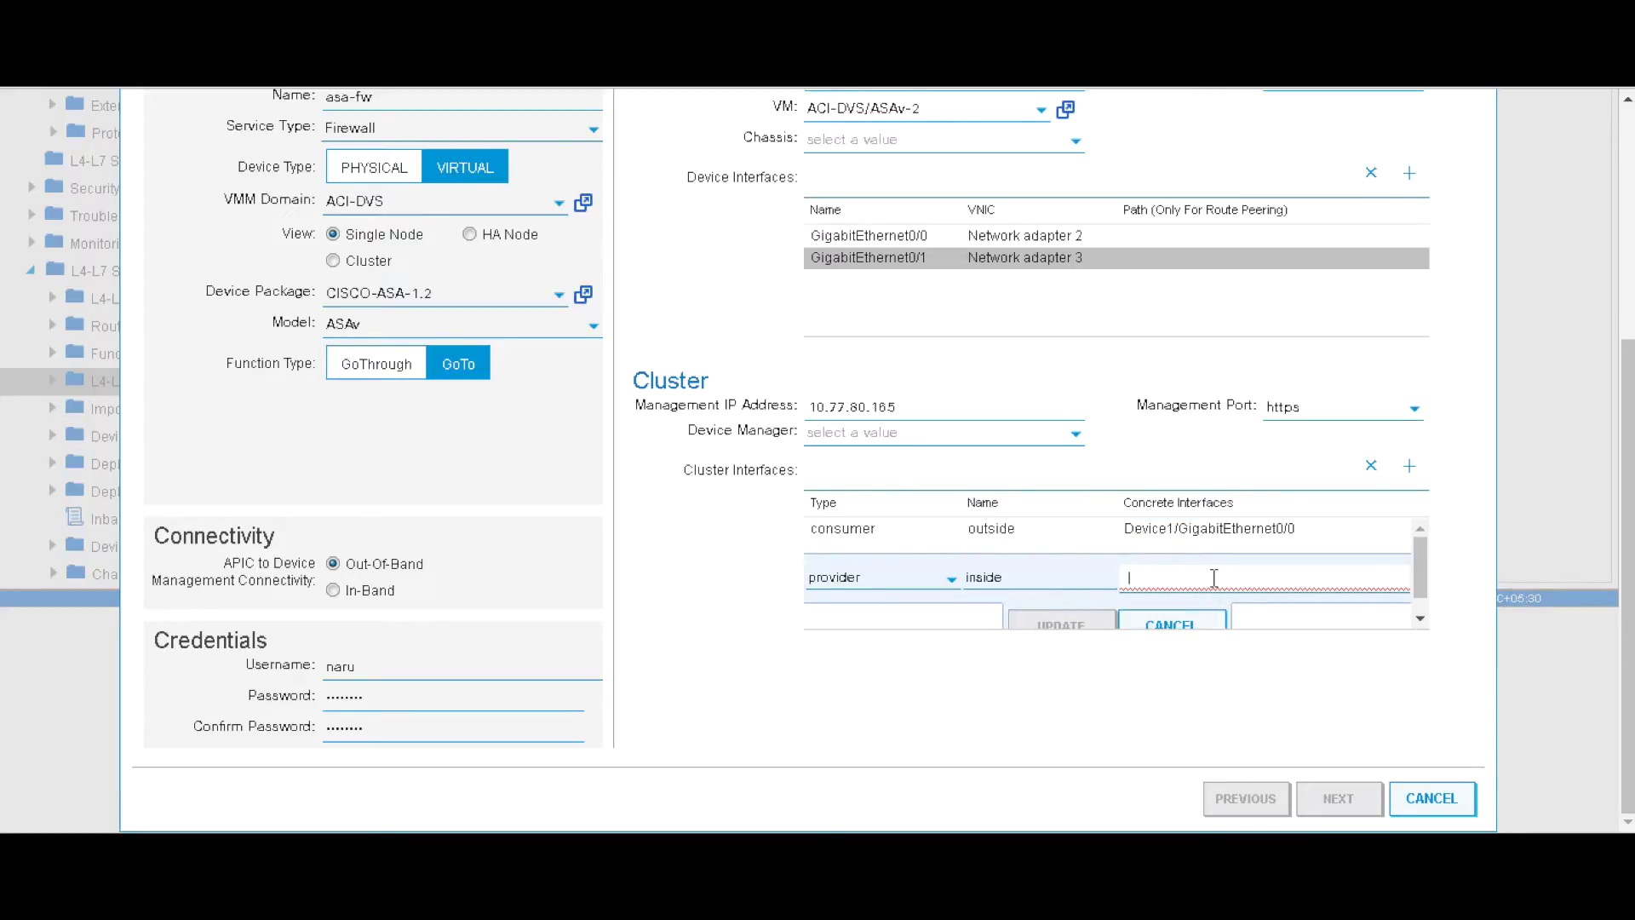
# - Keep inside as provider and re-edit outside to use Device1/GigabitEthernet0/1 and 0/0
pyautogui.click(949, 583)
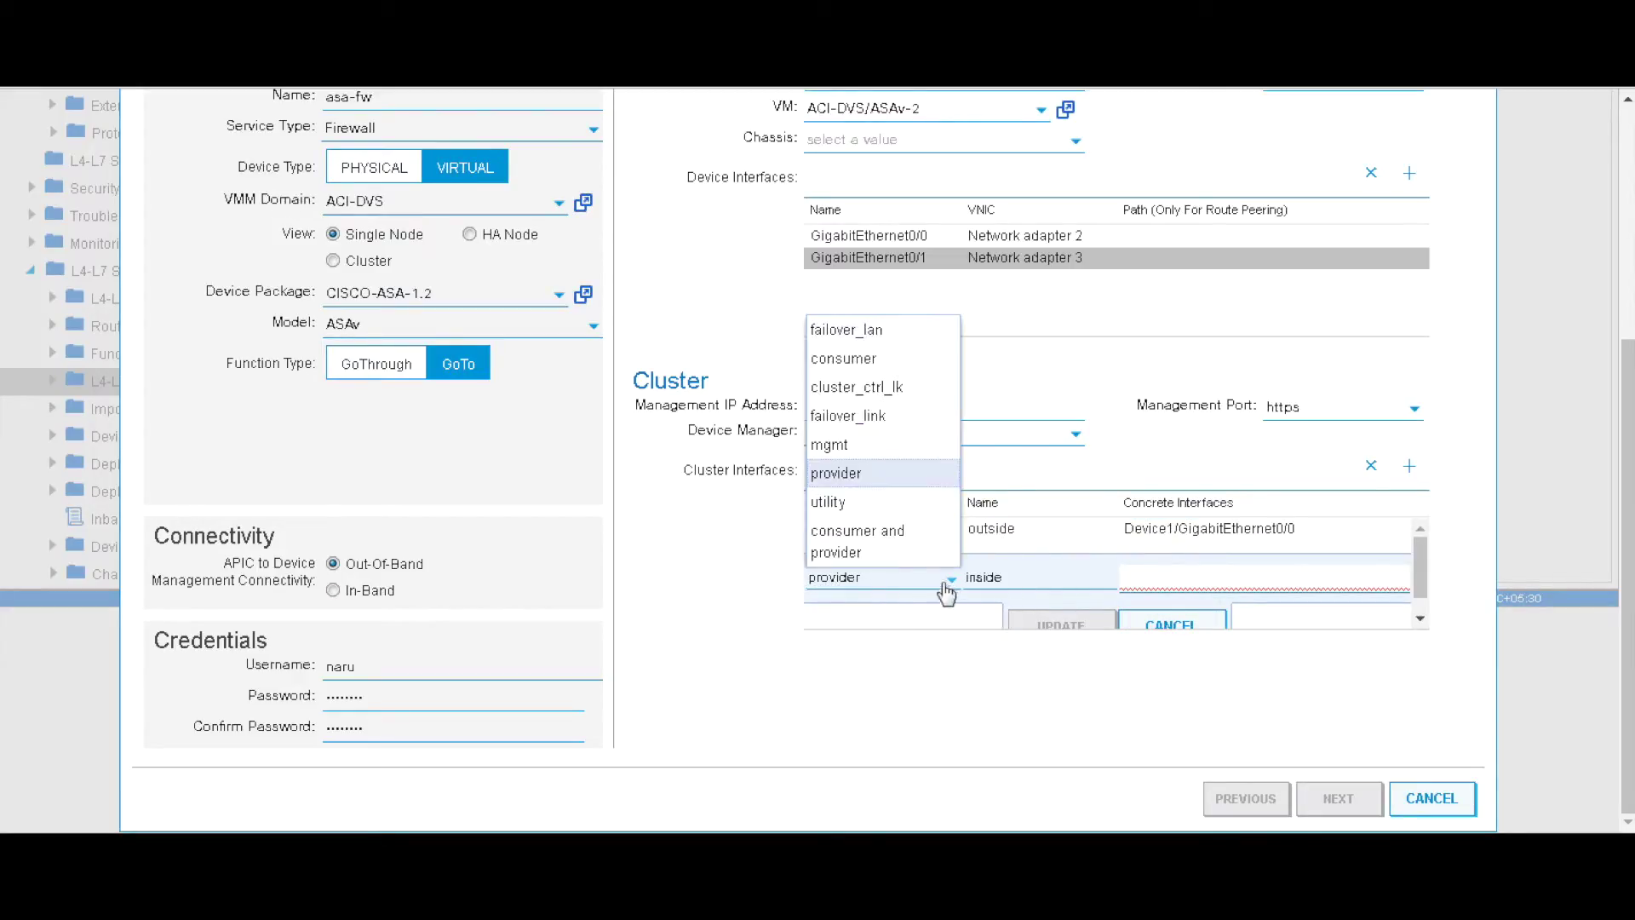
pyautogui.click(895, 473)
pyautogui.click(1167, 578)
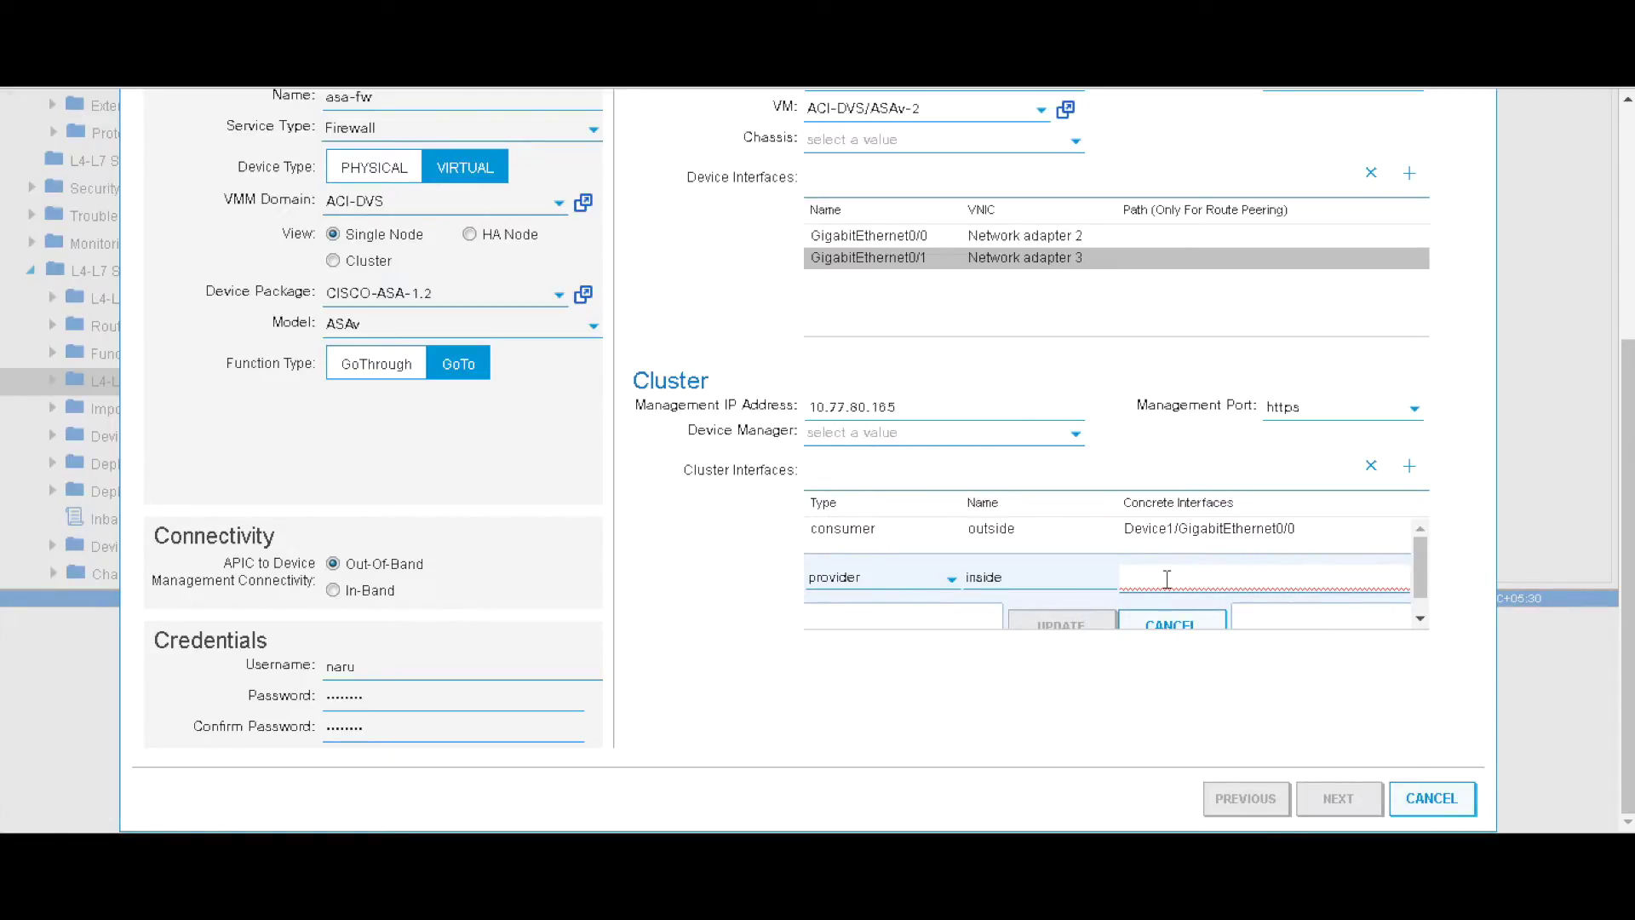
pyautogui.click(1328, 530)
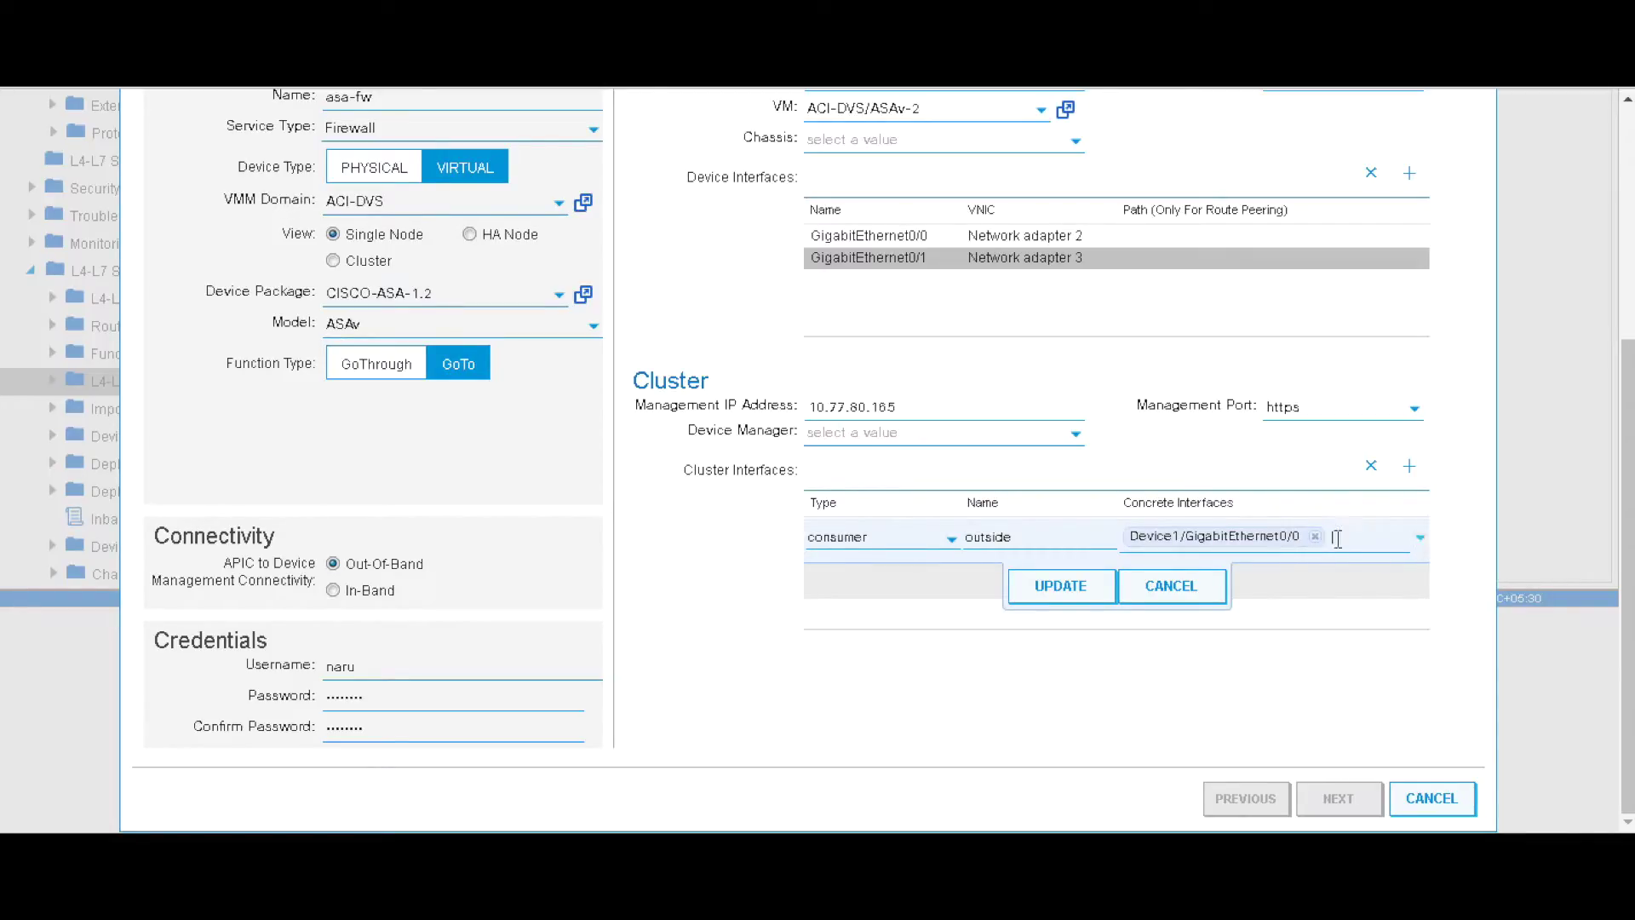
pyautogui.click(1315, 539)
pyautogui.click(1421, 540)
pyautogui.click(1303, 595)
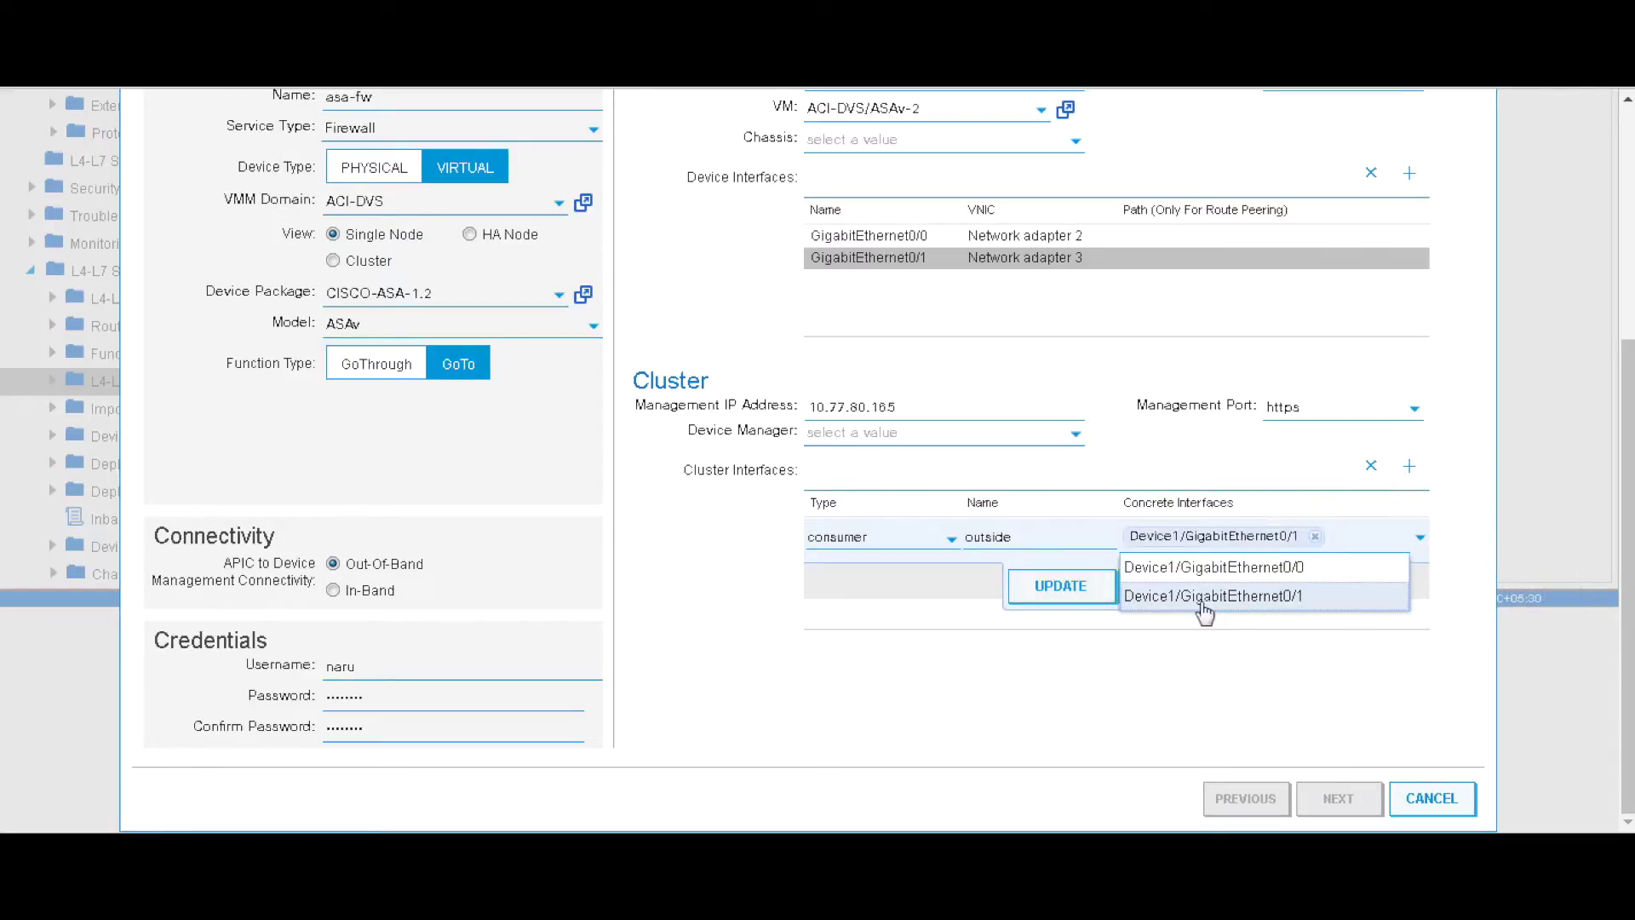
pyautogui.click(1065, 599)
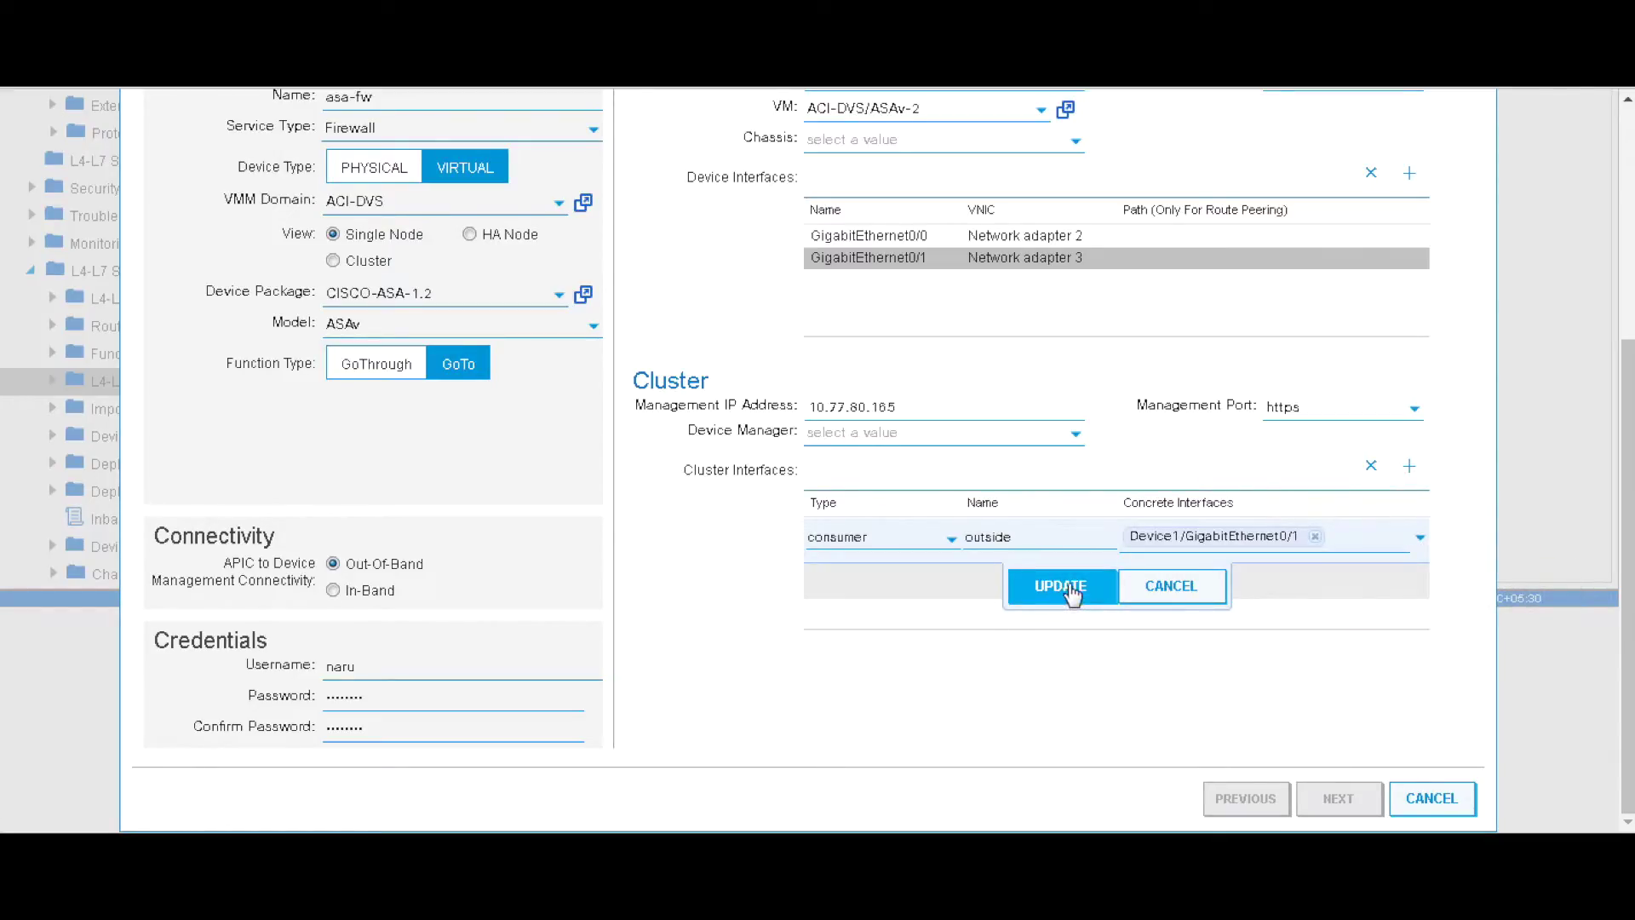
pyautogui.click(1418, 539)
pyautogui.click(1303, 565)
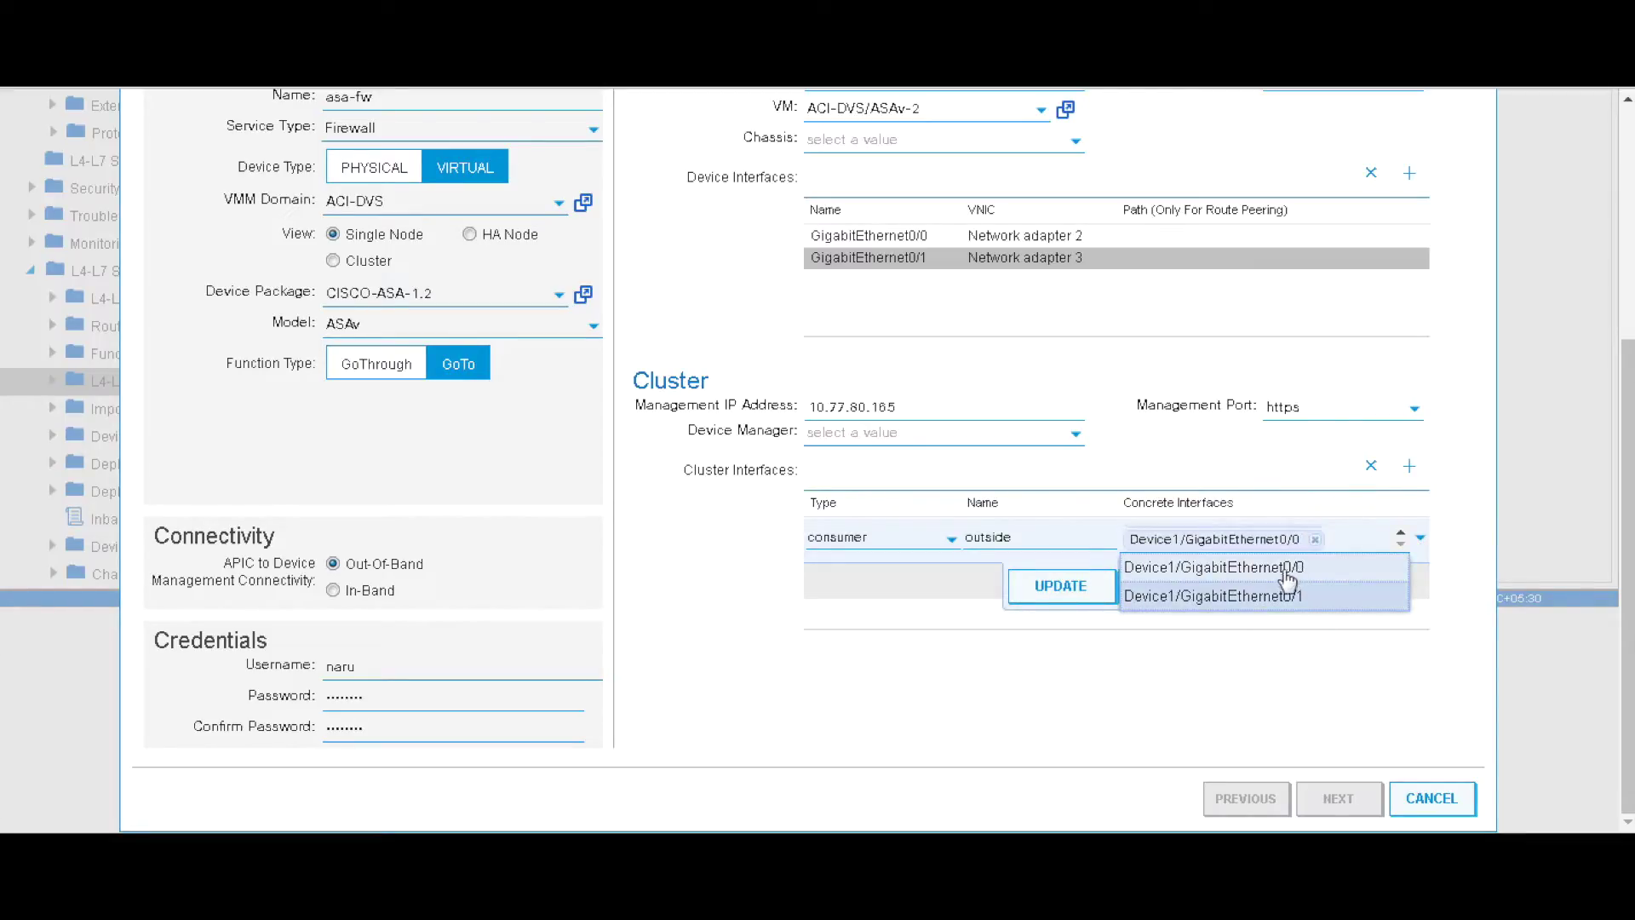
pyautogui.click(1064, 588)
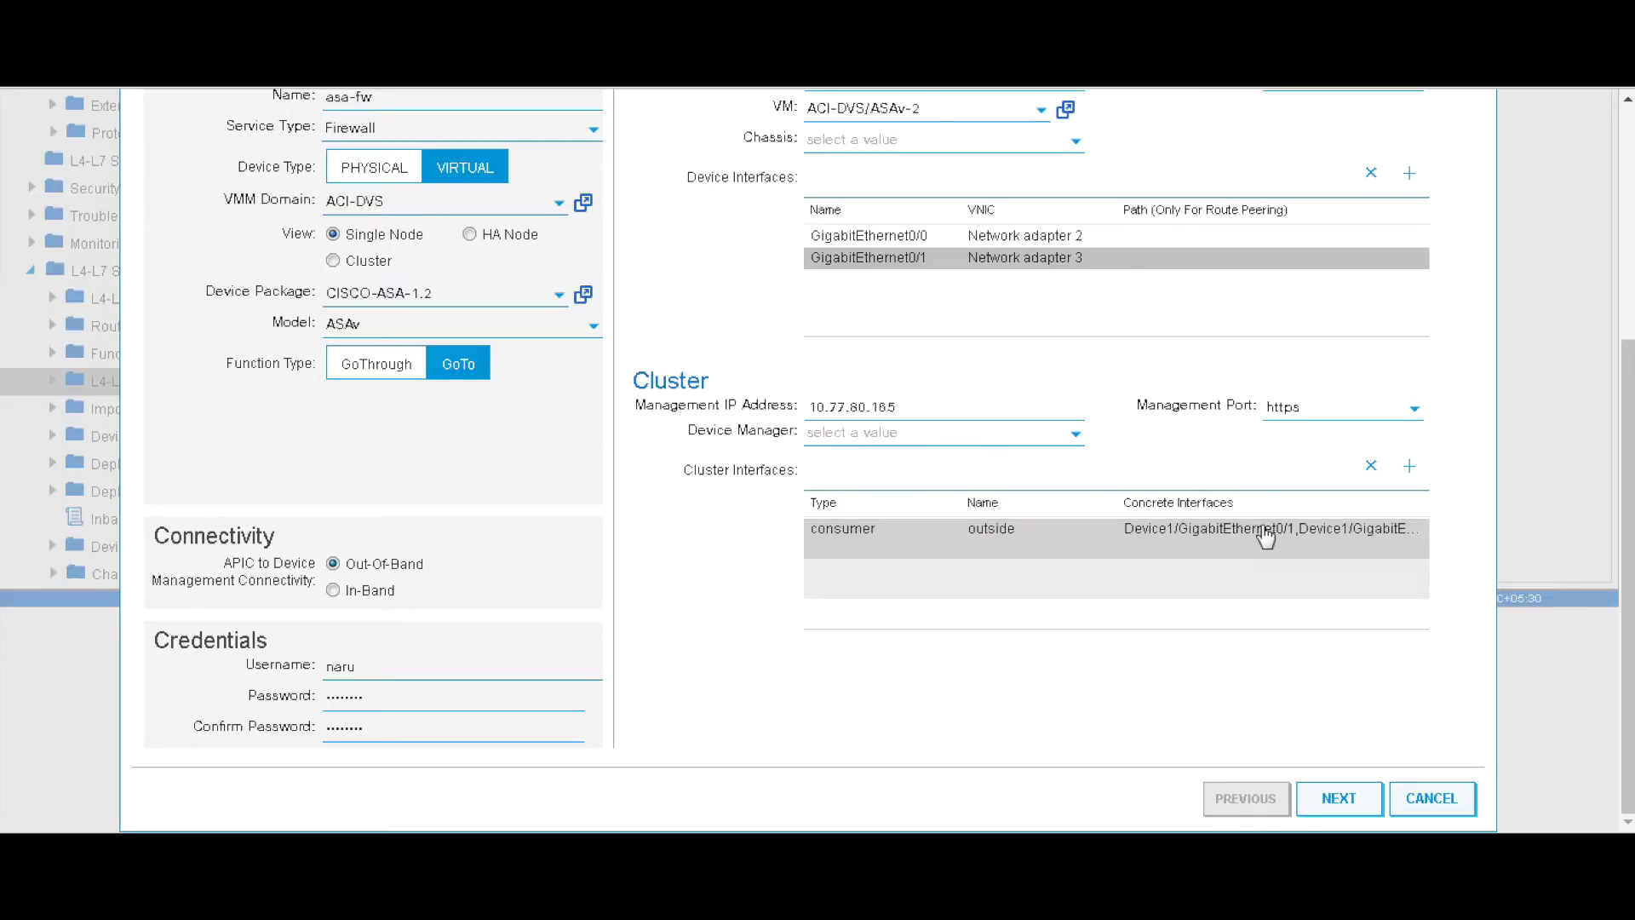
# - Delete the outside cluster interface and discard an unfinished consumer row
pyautogui.click(1372, 468)
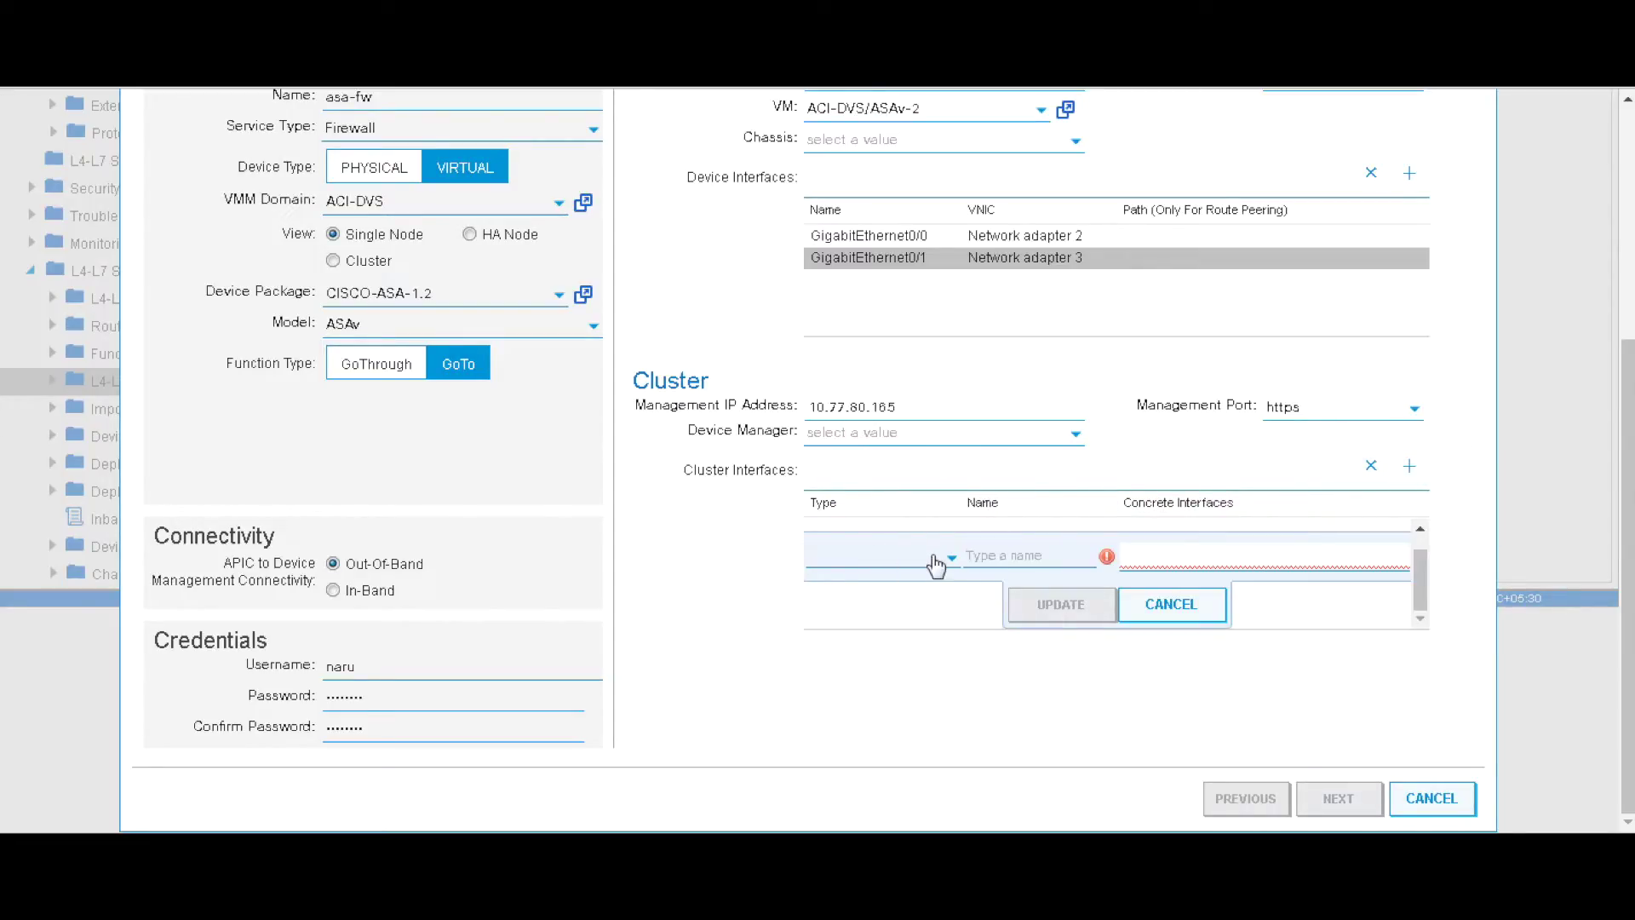
pyautogui.click(937, 561)
pyautogui.click(873, 614)
pyautogui.write('outside')
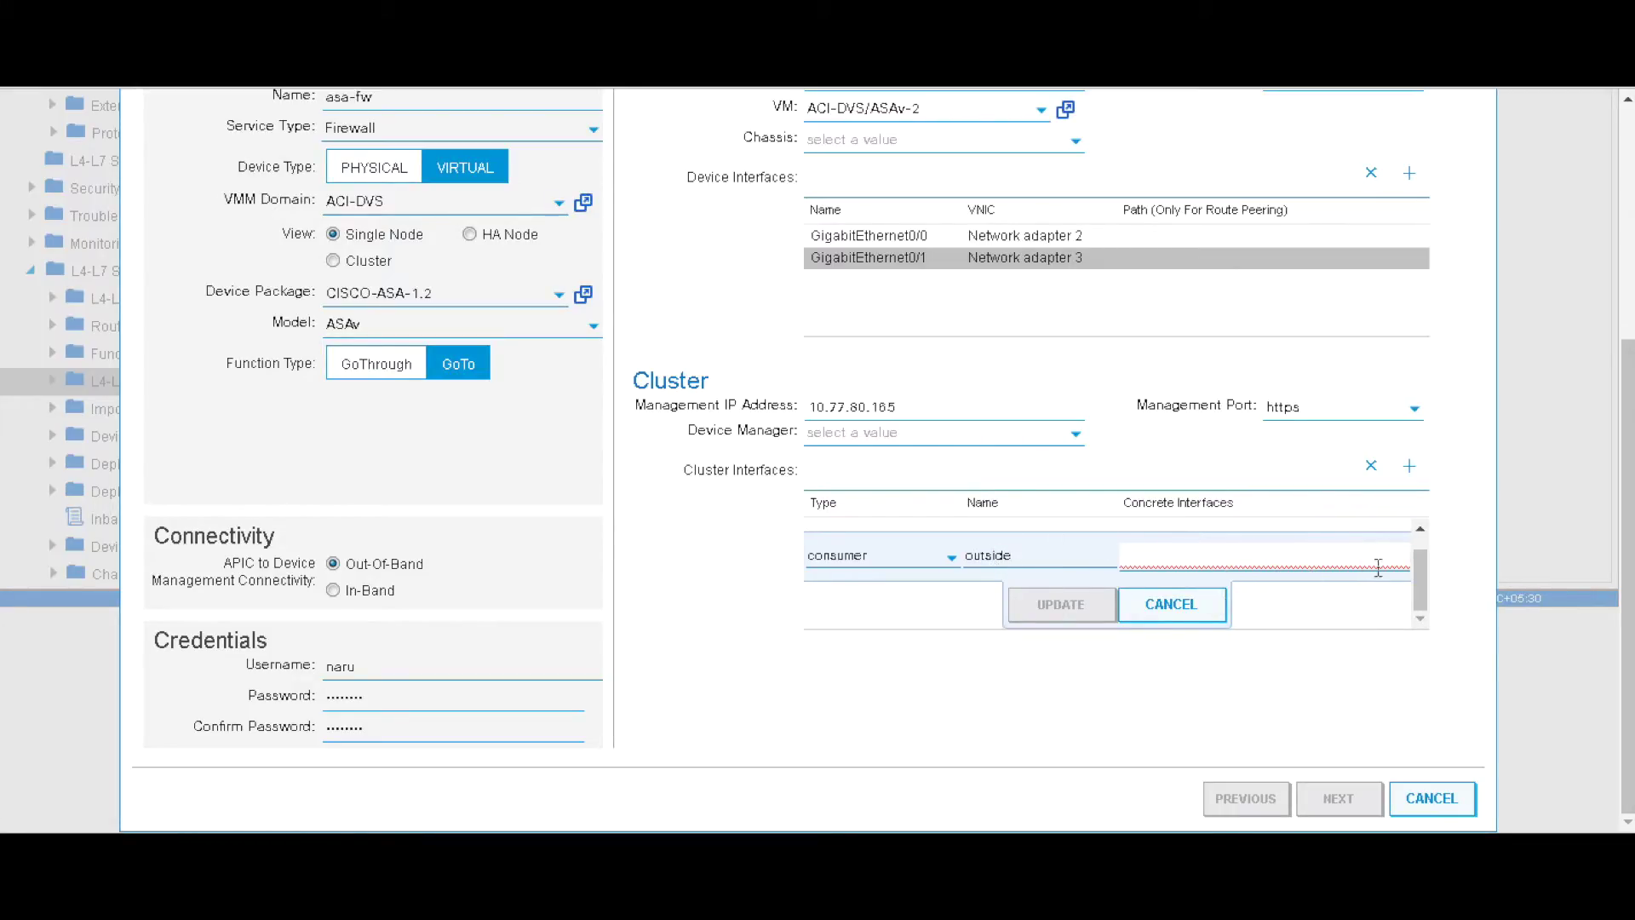
pyautogui.scroll(1, 1378, 568)
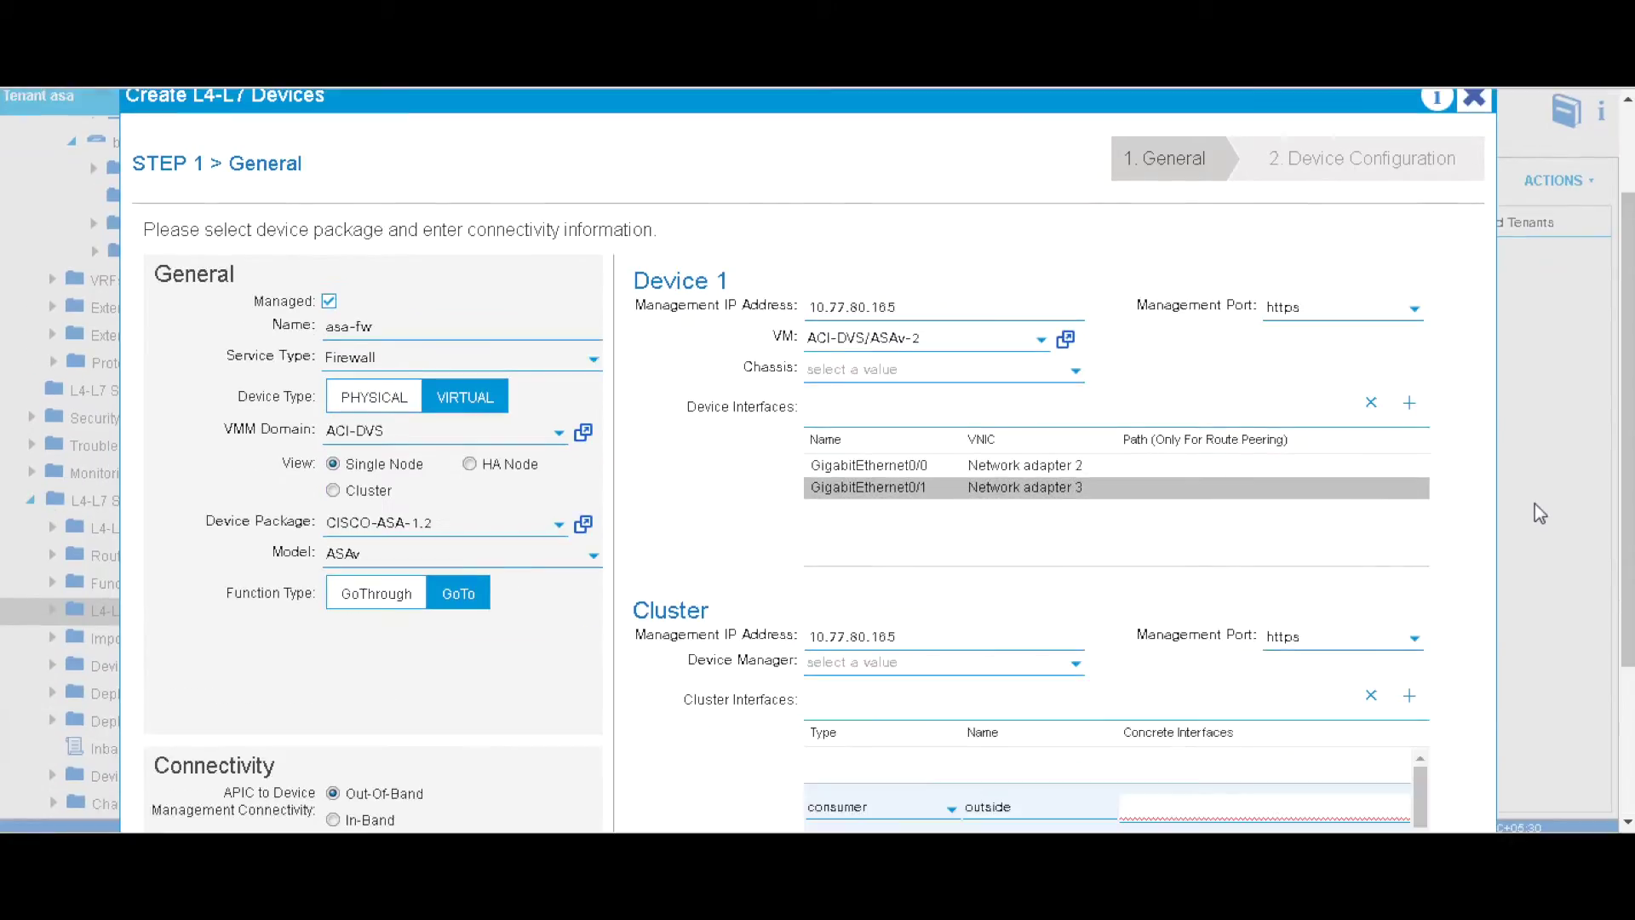
pyautogui.scroll(-3, 1535, 503)
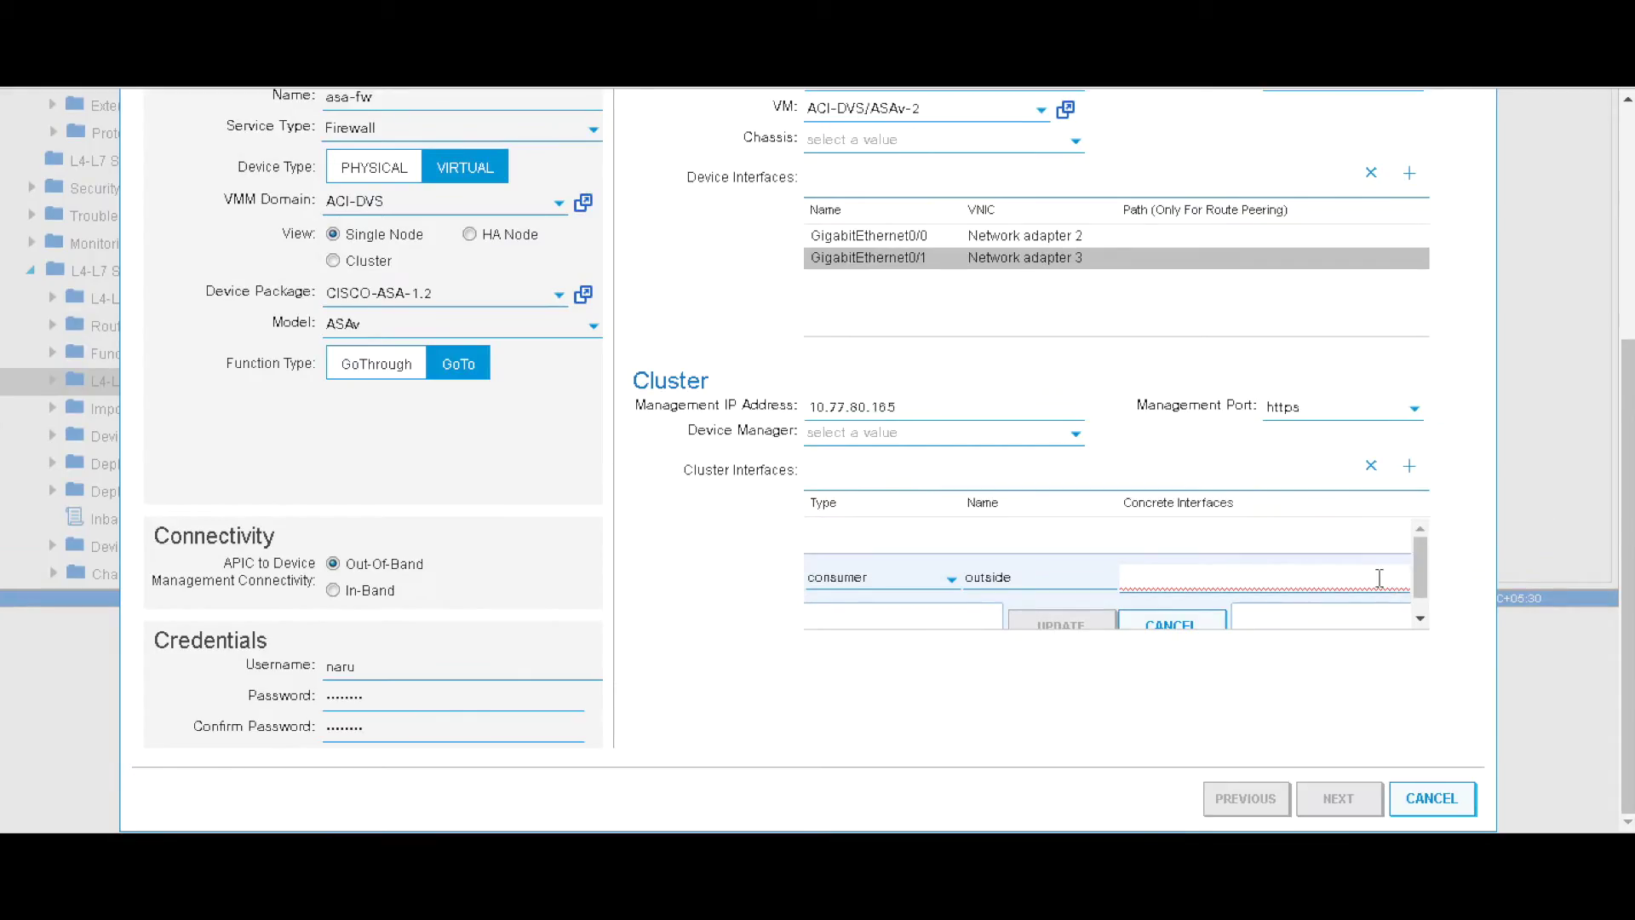
pyautogui.click(1224, 623)
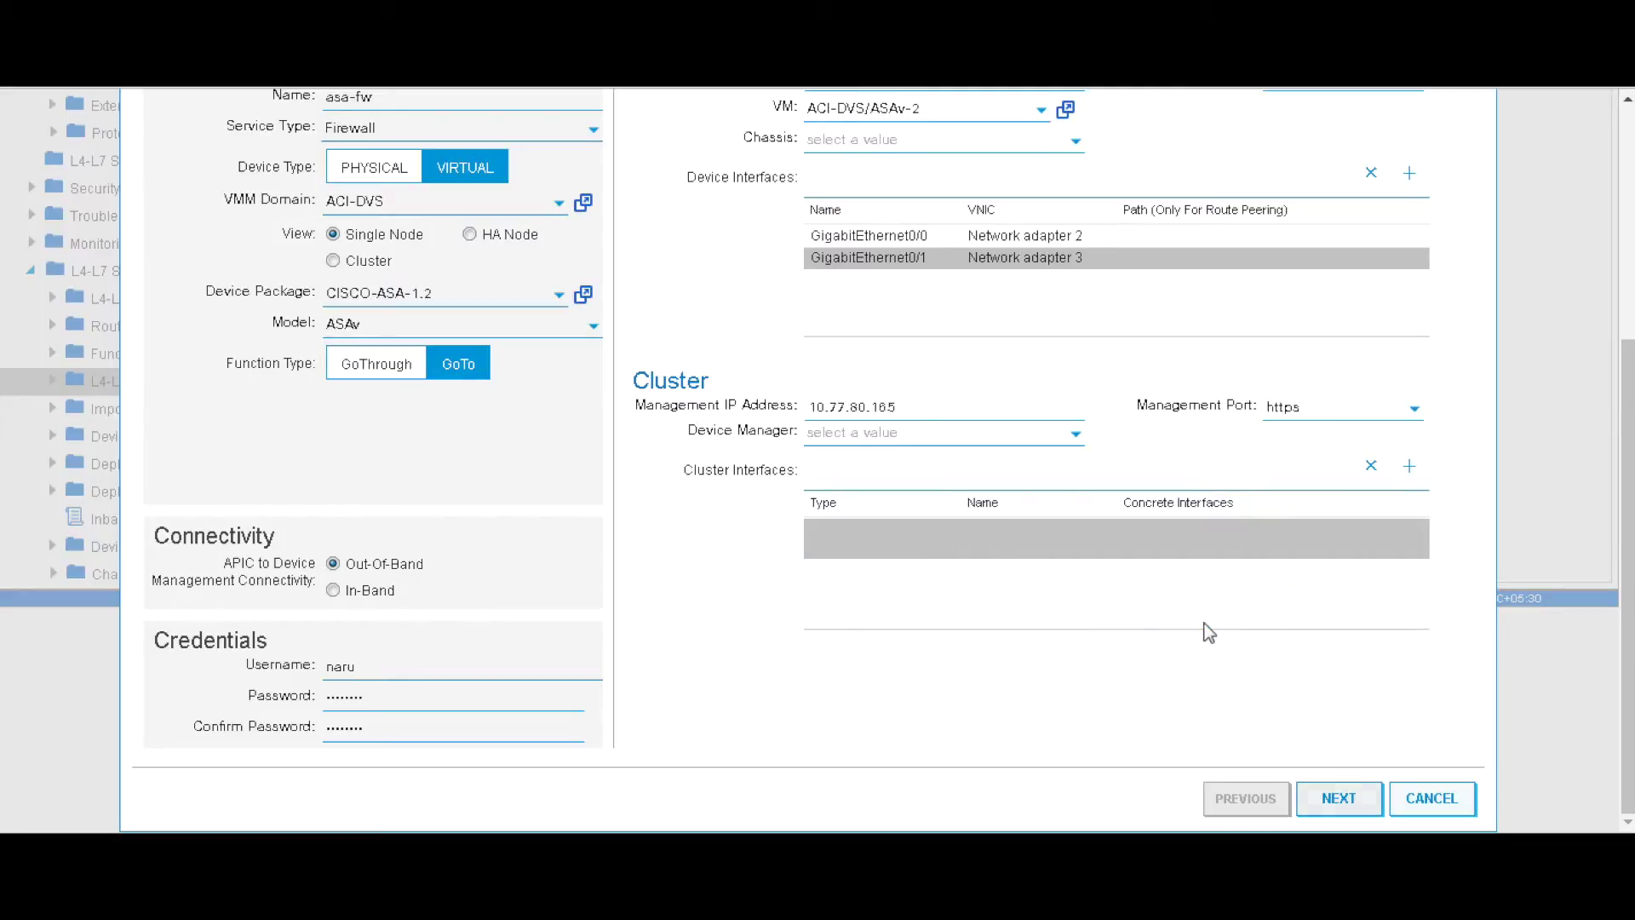
# - Re-add consumer interface outside mapped to Device1/GigabitEthernet0/0
pyautogui.click(1409, 466)
pyautogui.moveTo(1278, 620); pyautogui.dragTo(1407, 628)
pyautogui.click(914, 539)
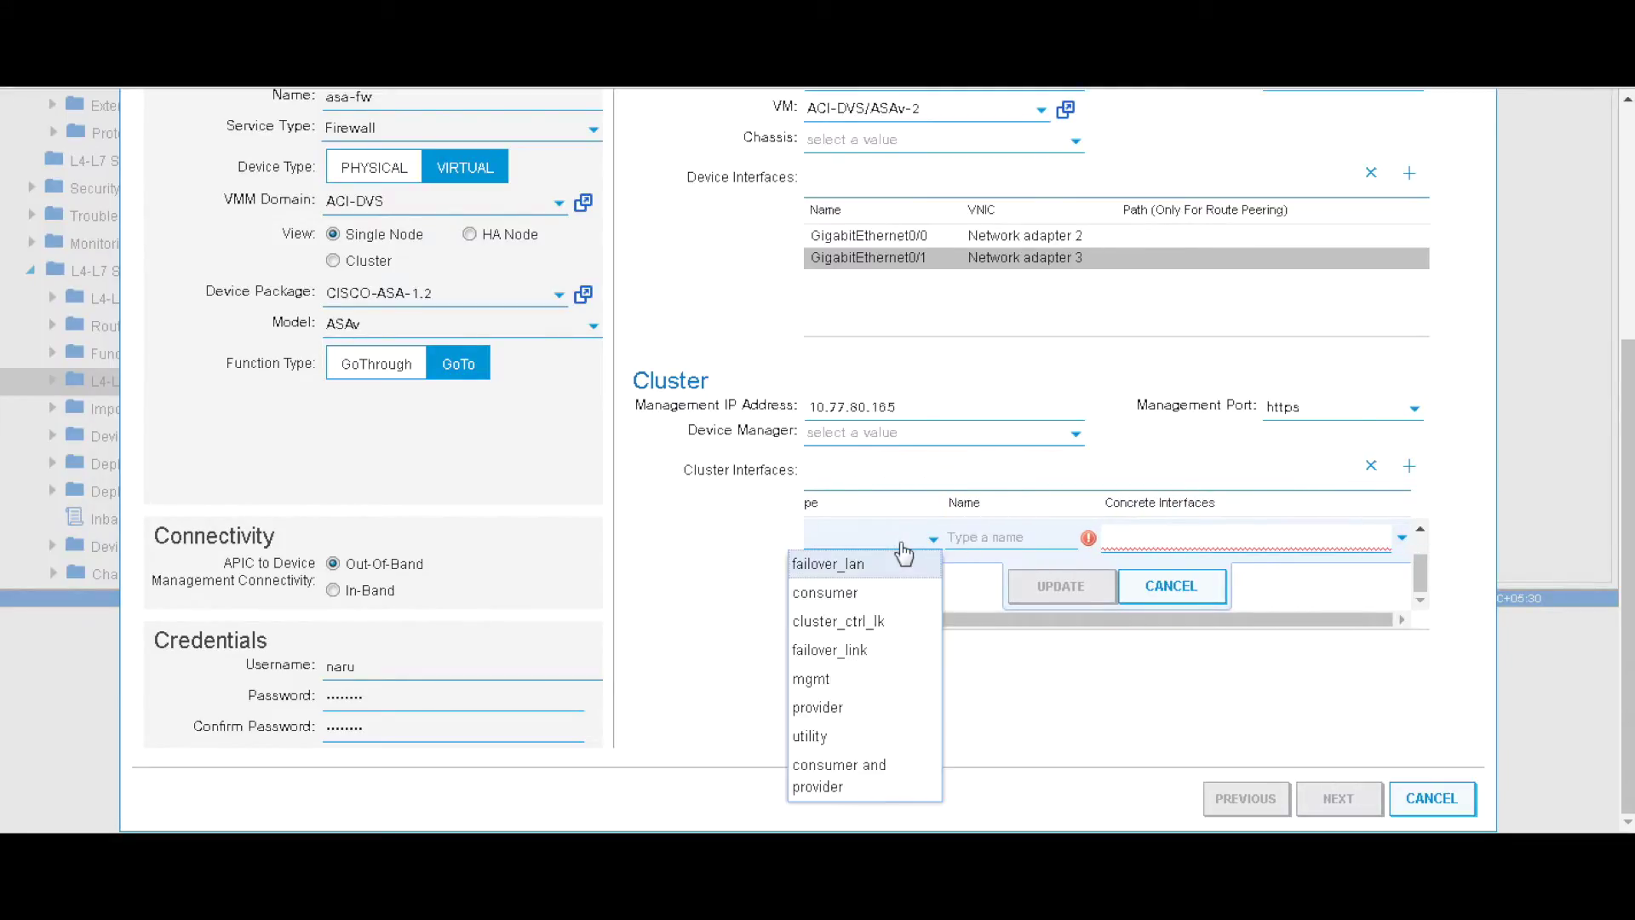
pyautogui.click(884, 592)
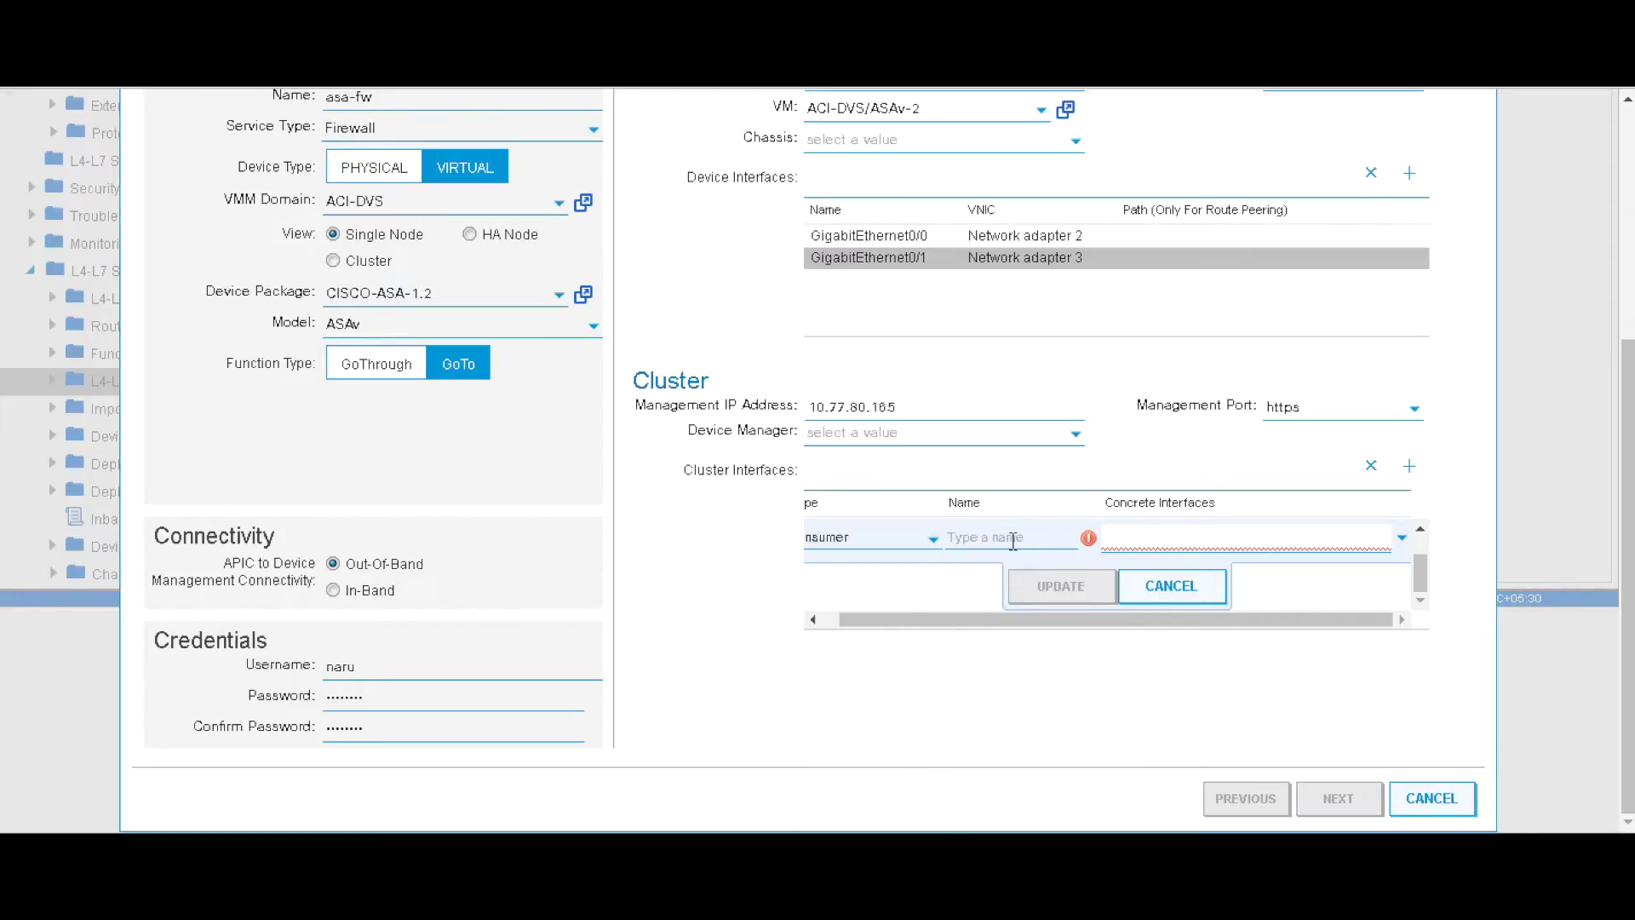
pyautogui.write('outside')
pyautogui.click(1402, 537)
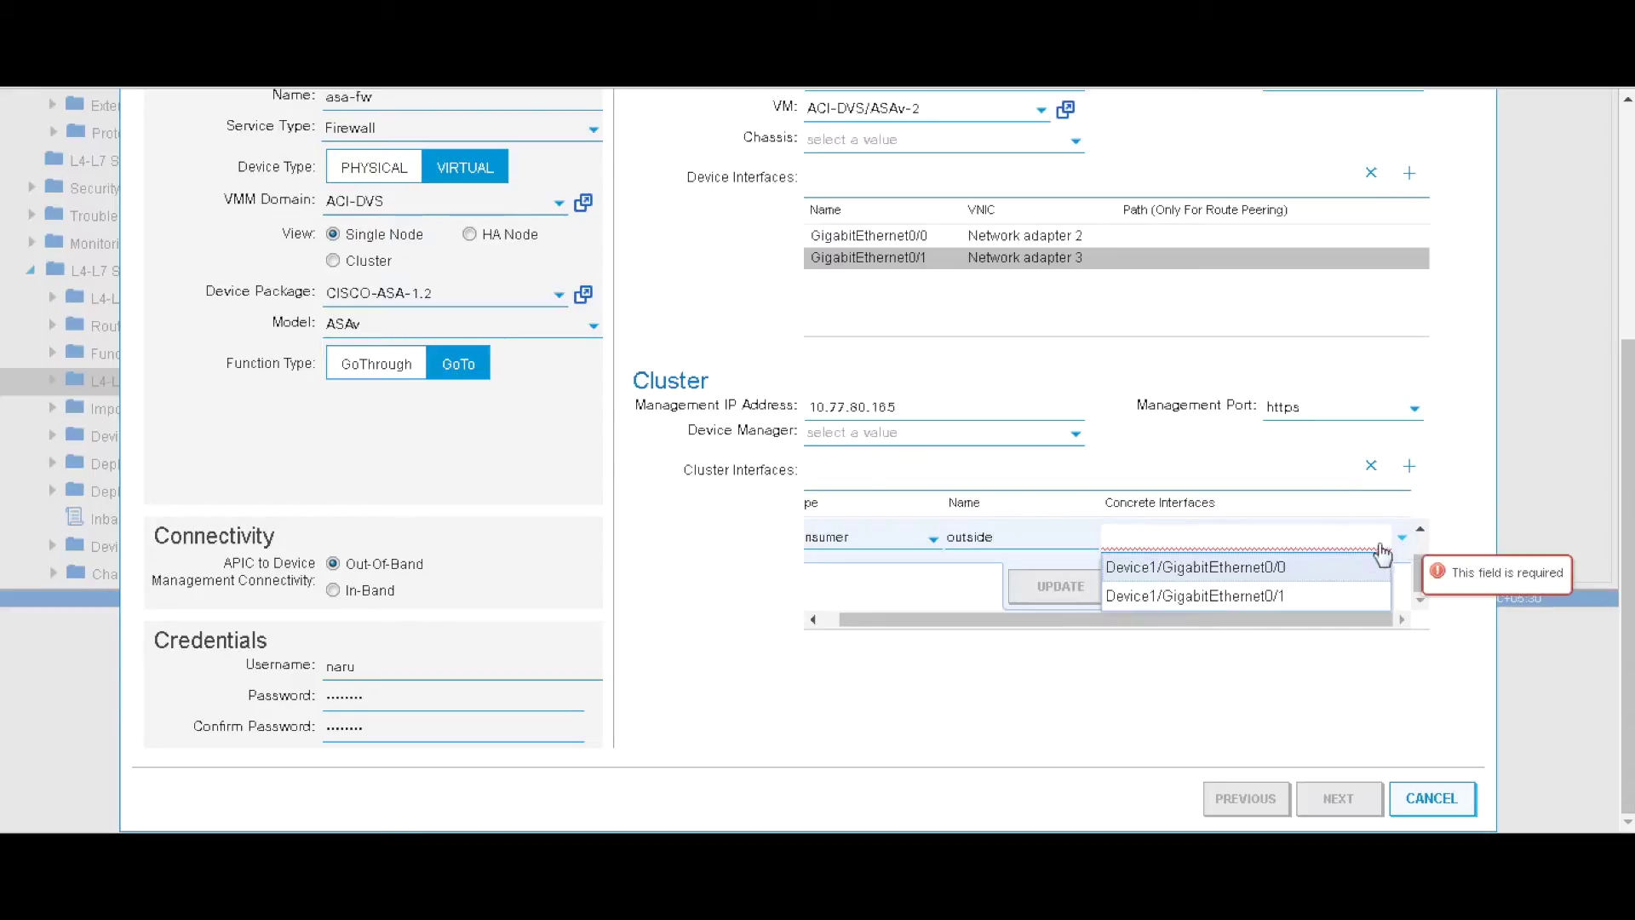
pyautogui.click(1285, 571)
pyautogui.click(1065, 592)
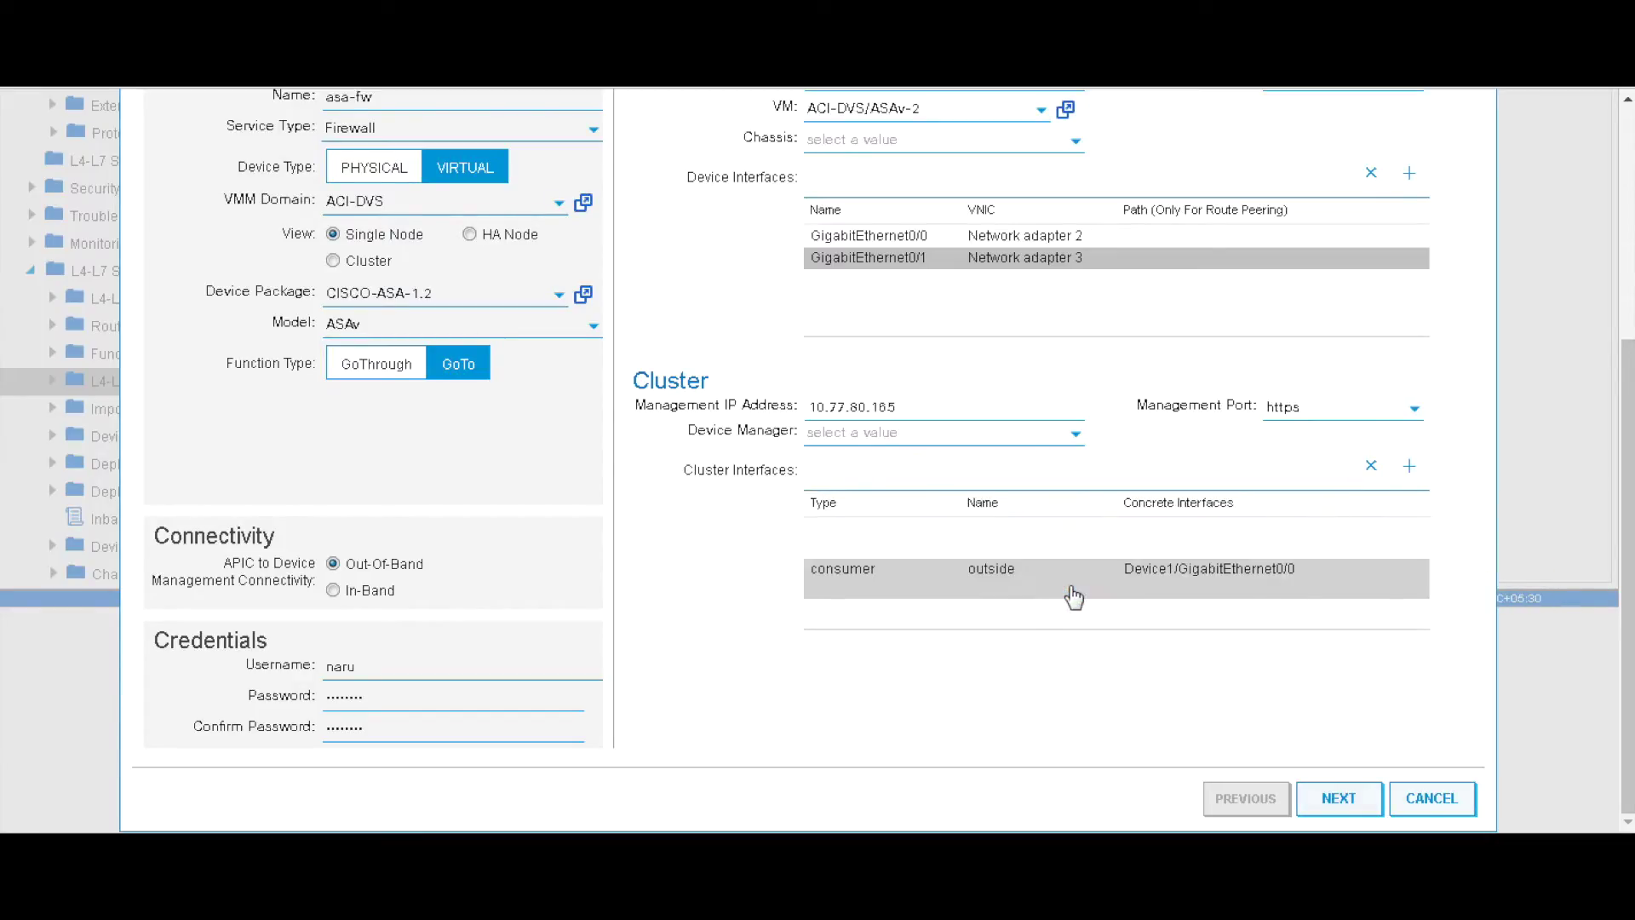
# - Add provider interface inside mapped to Device1/GigabitEthernet0/1 and advance to device parameters
pyautogui.click(1408, 467)
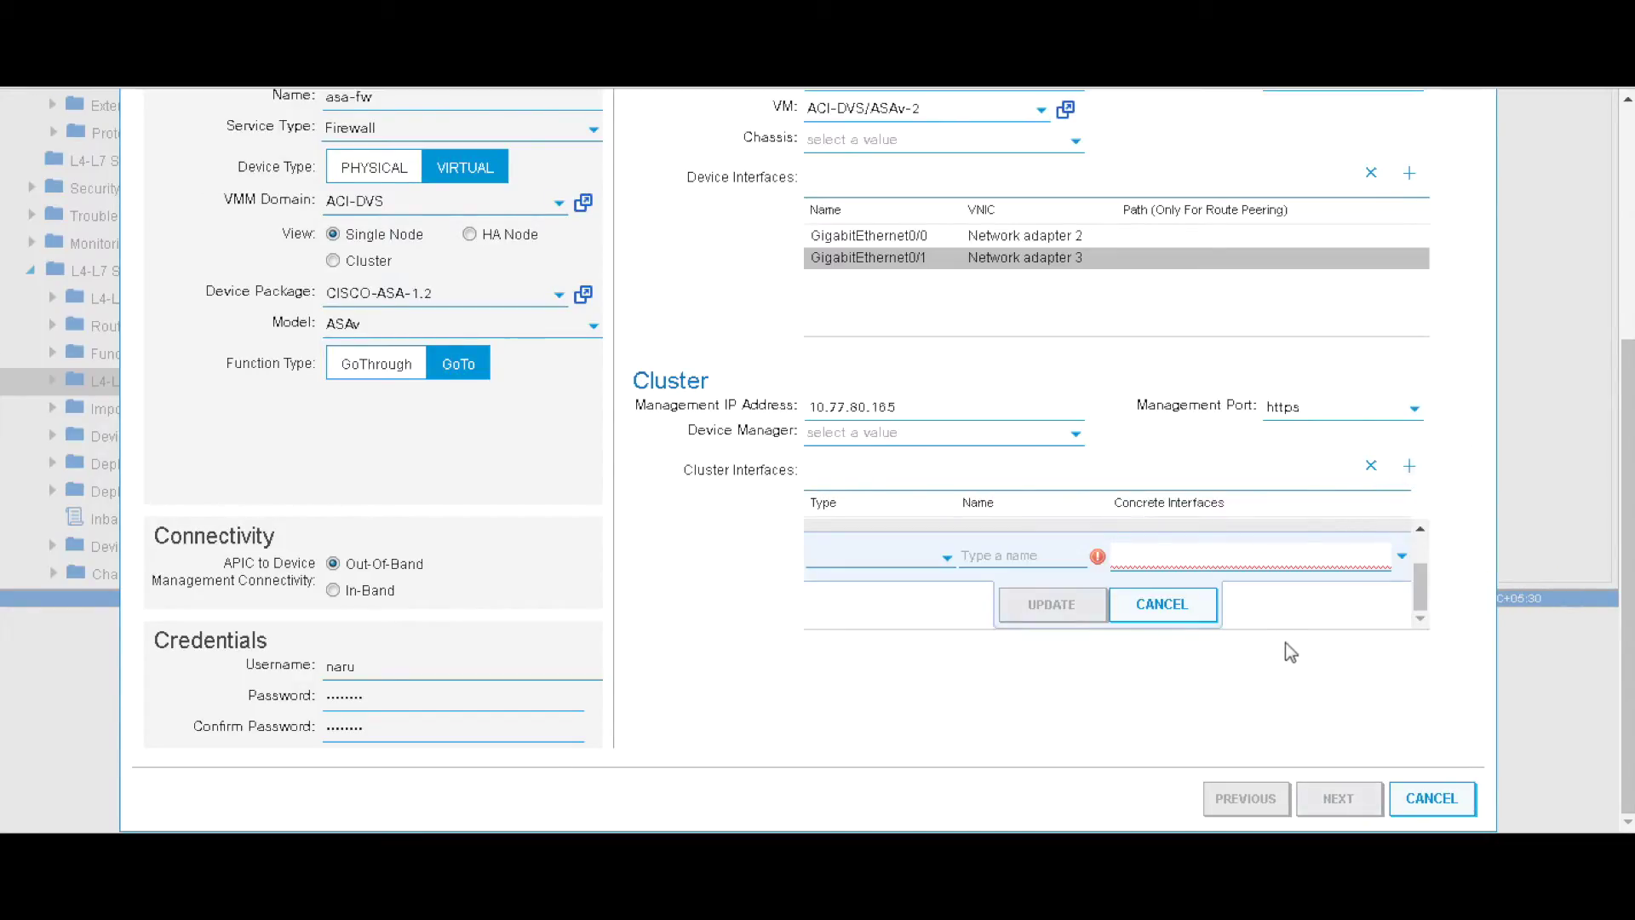
pyautogui.click(901, 558)
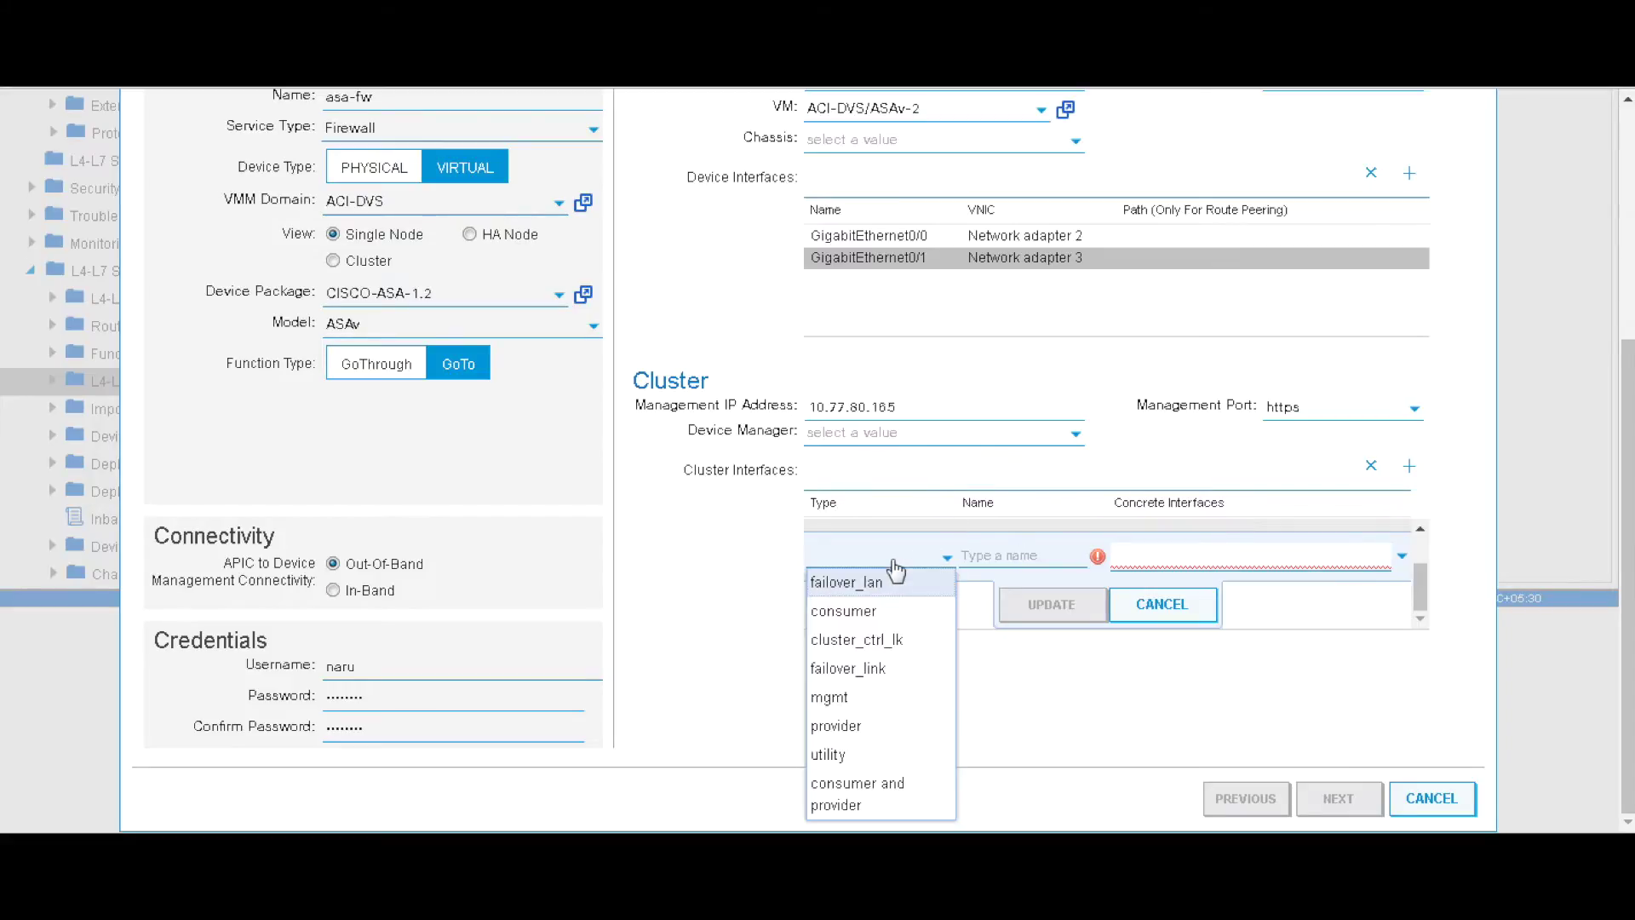
pyautogui.click(882, 729)
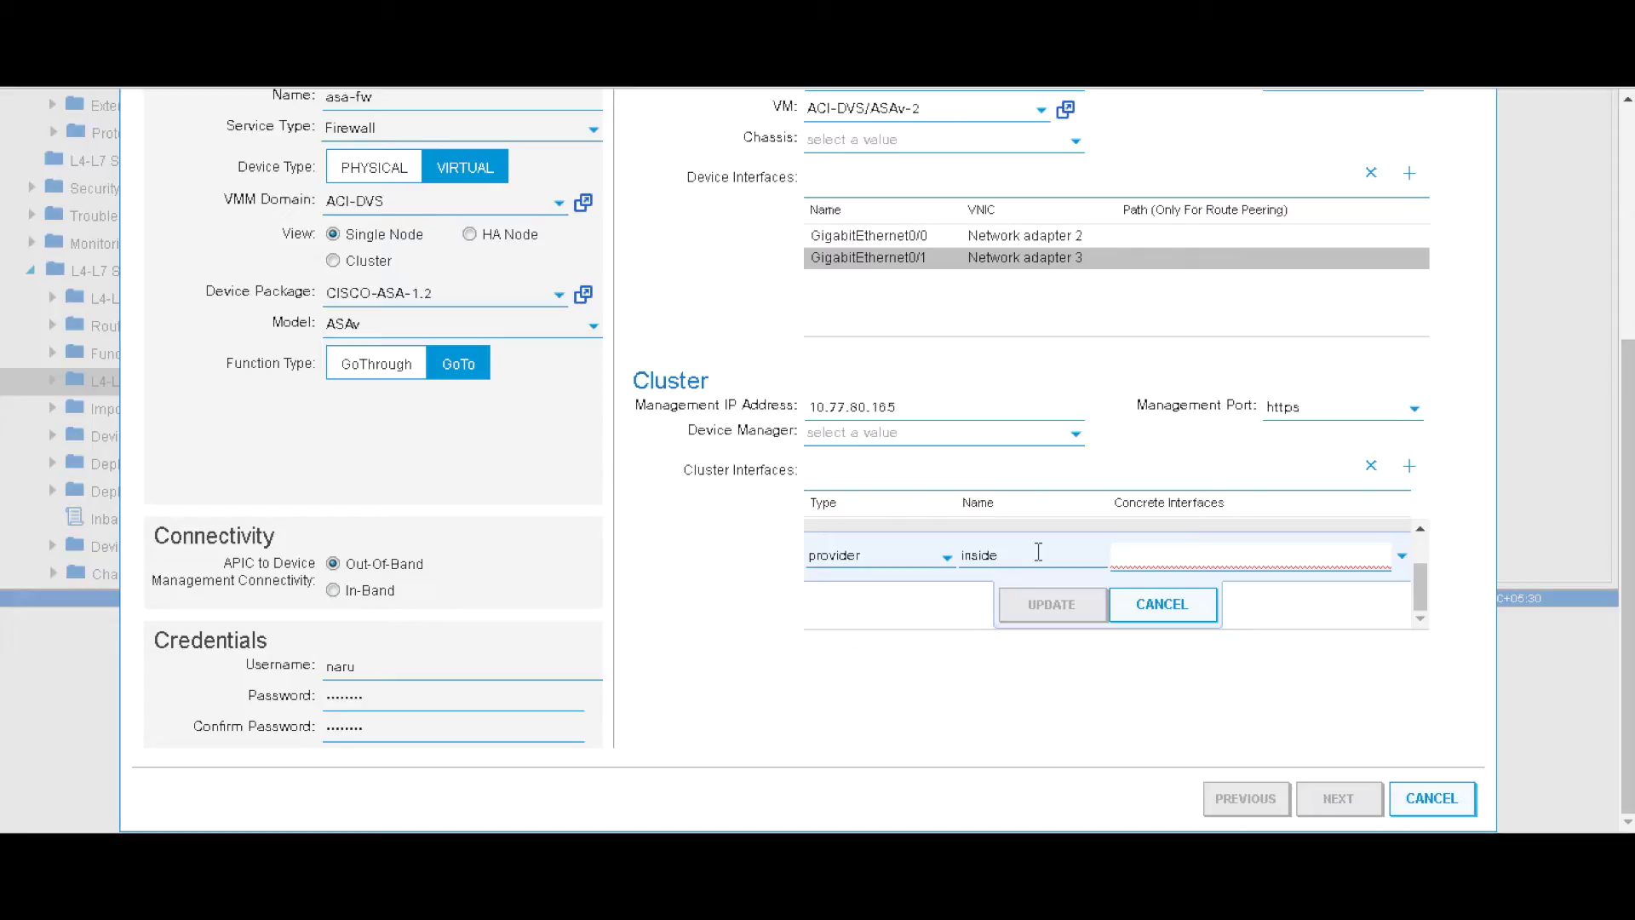
pyautogui.click(1401, 555)
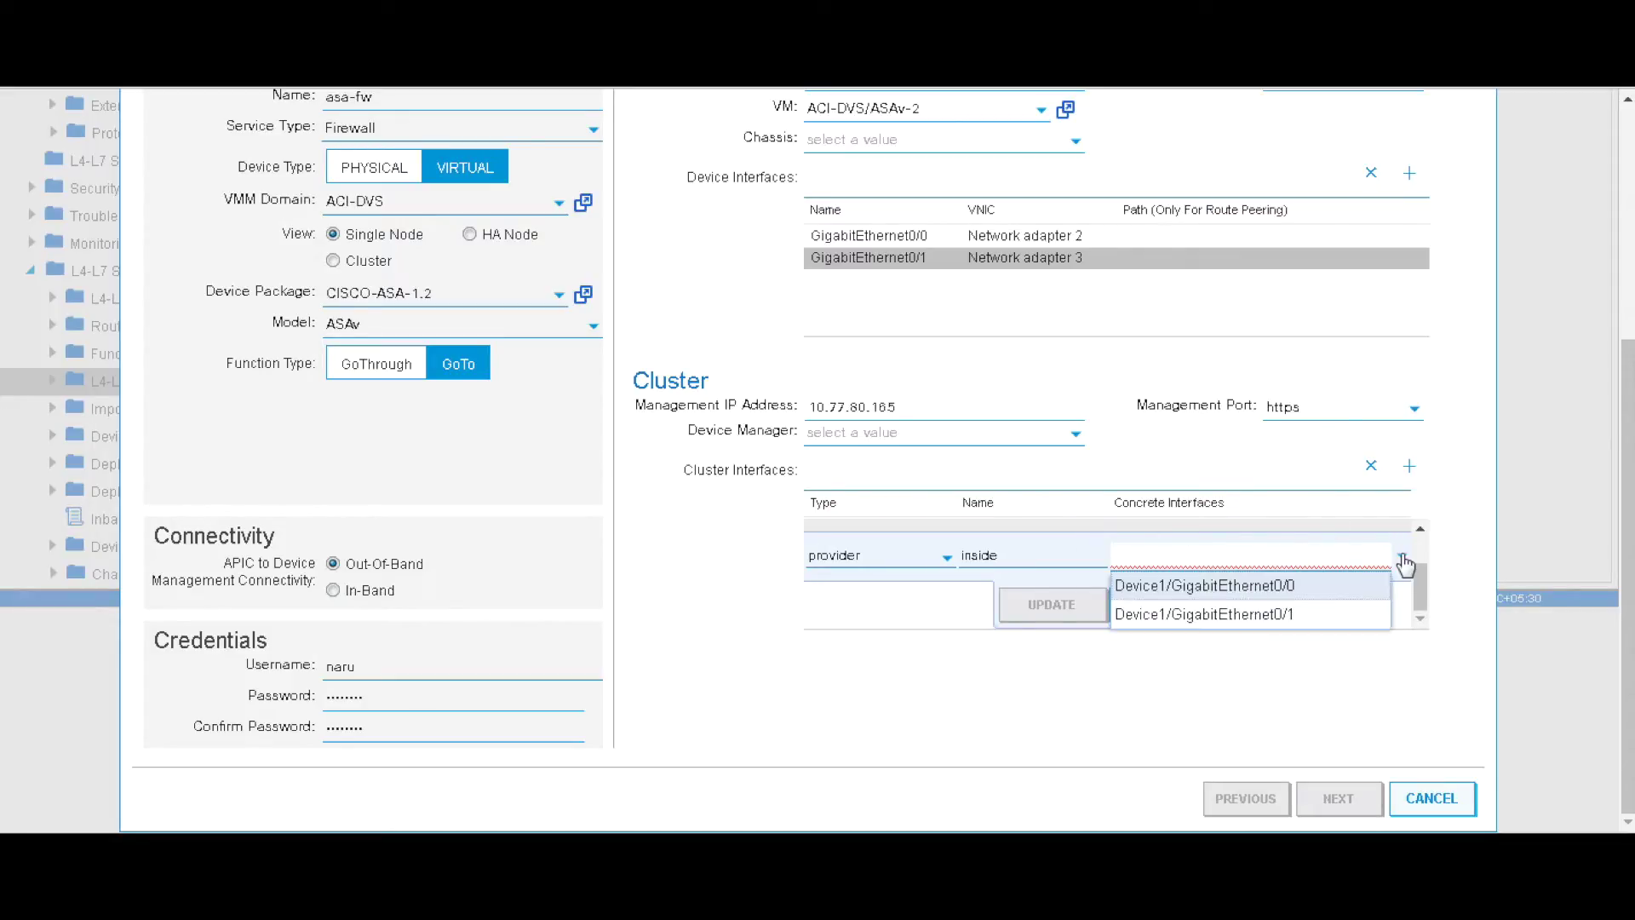
pyautogui.click(1207, 615)
pyautogui.click(1054, 607)
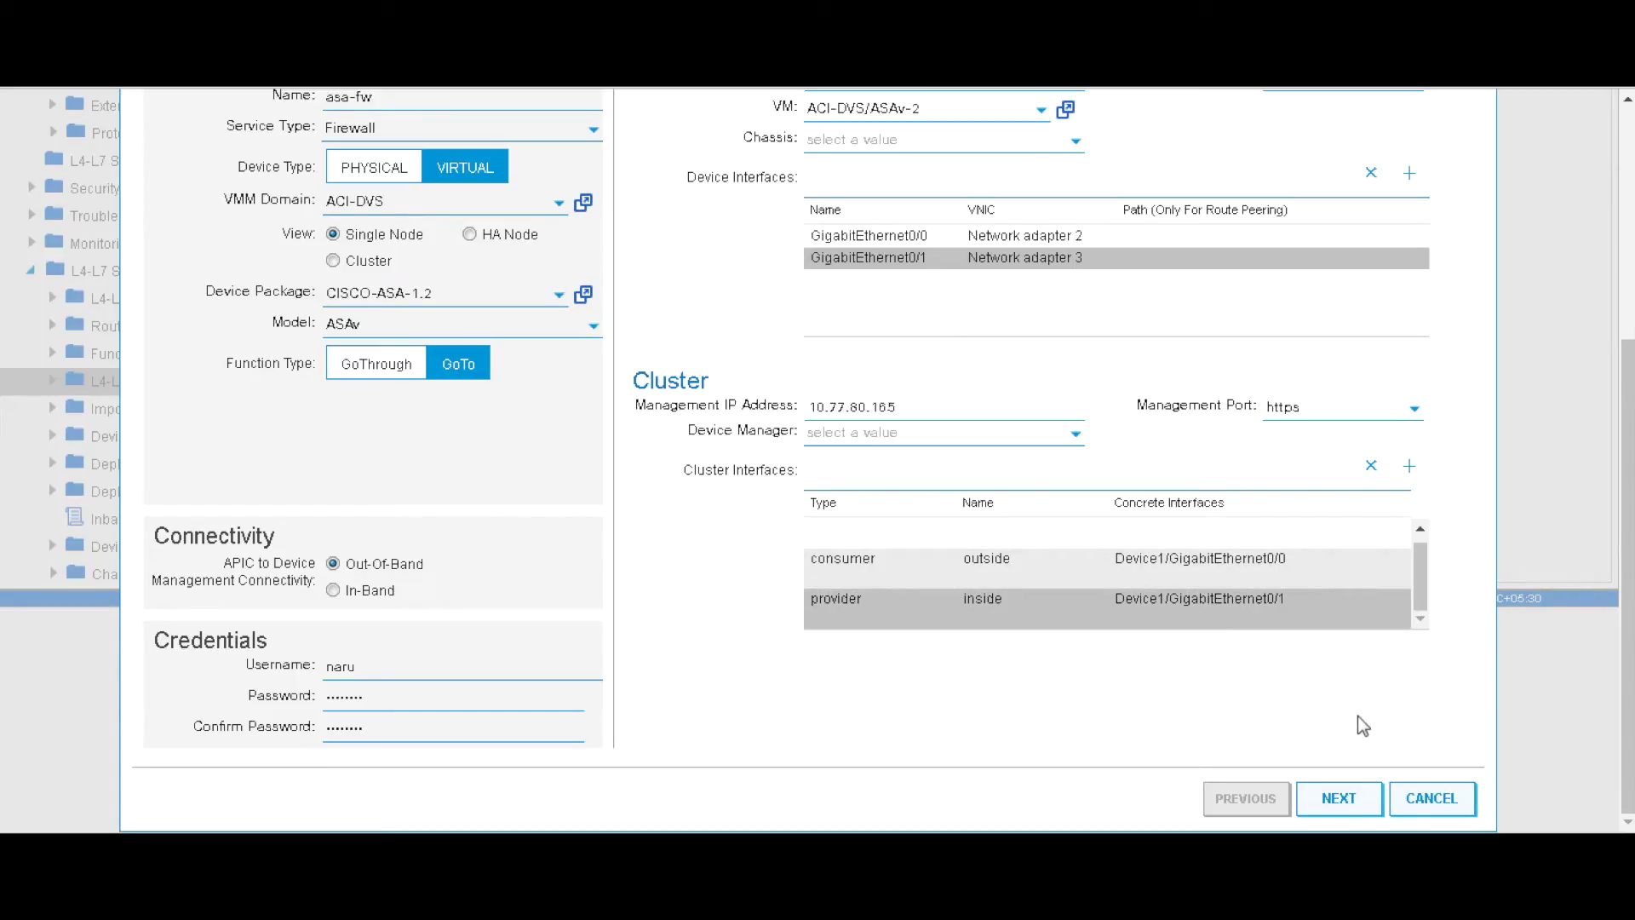
pyautogui.click(1353, 801)
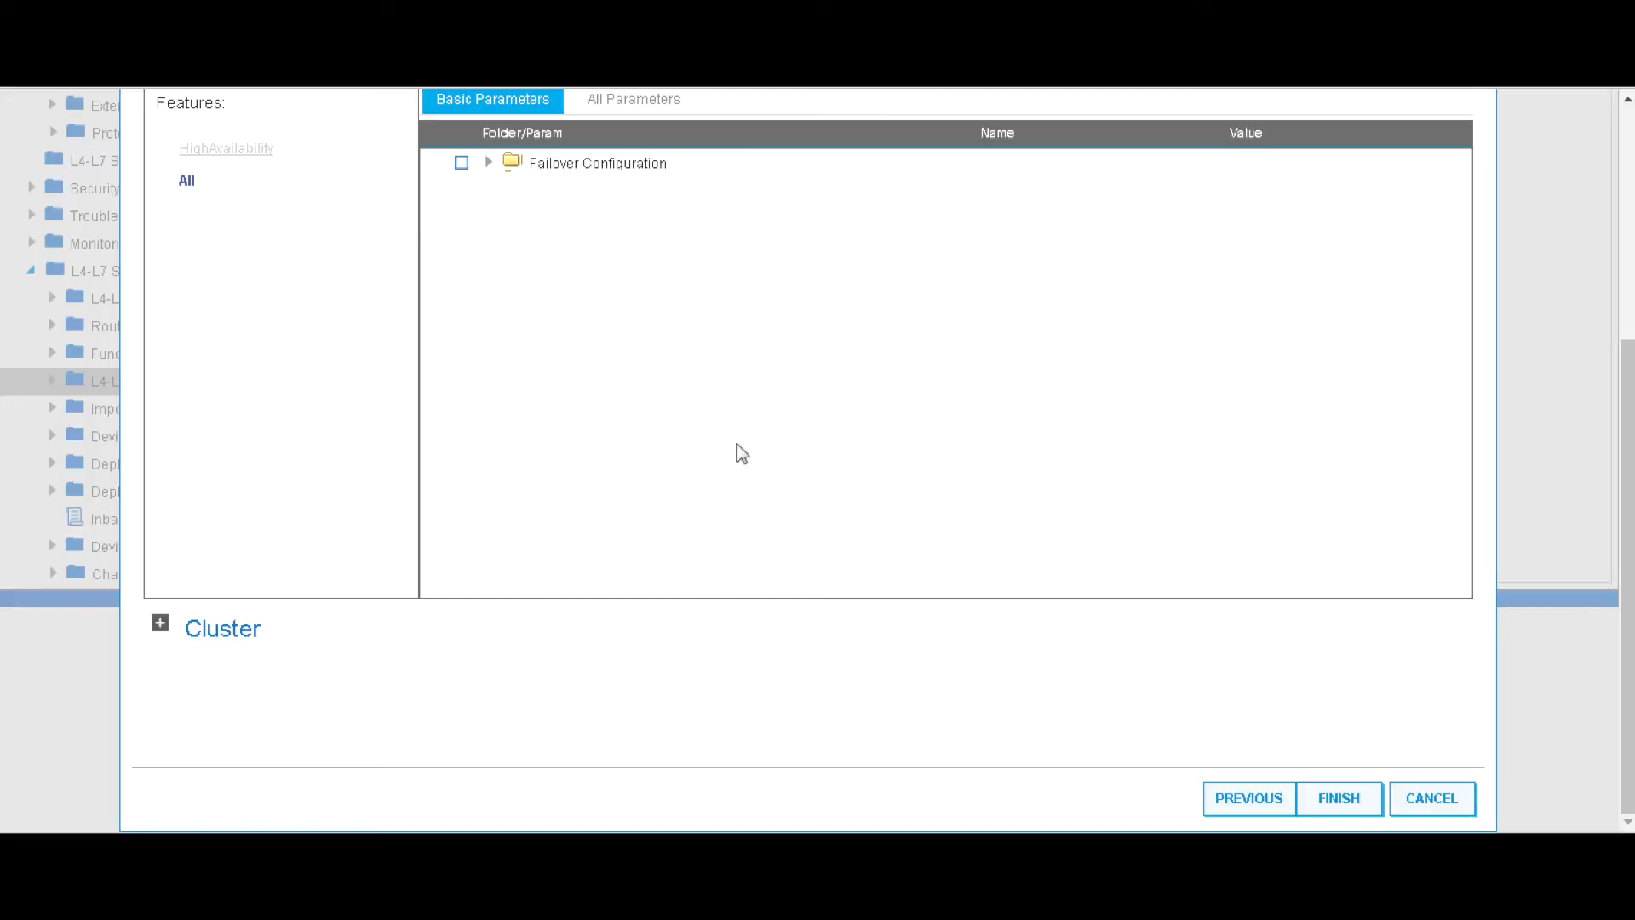
# - Finish the wizard and view asa-fw under L4-L7 Devices, showing device state stable
pyautogui.click(1354, 814)
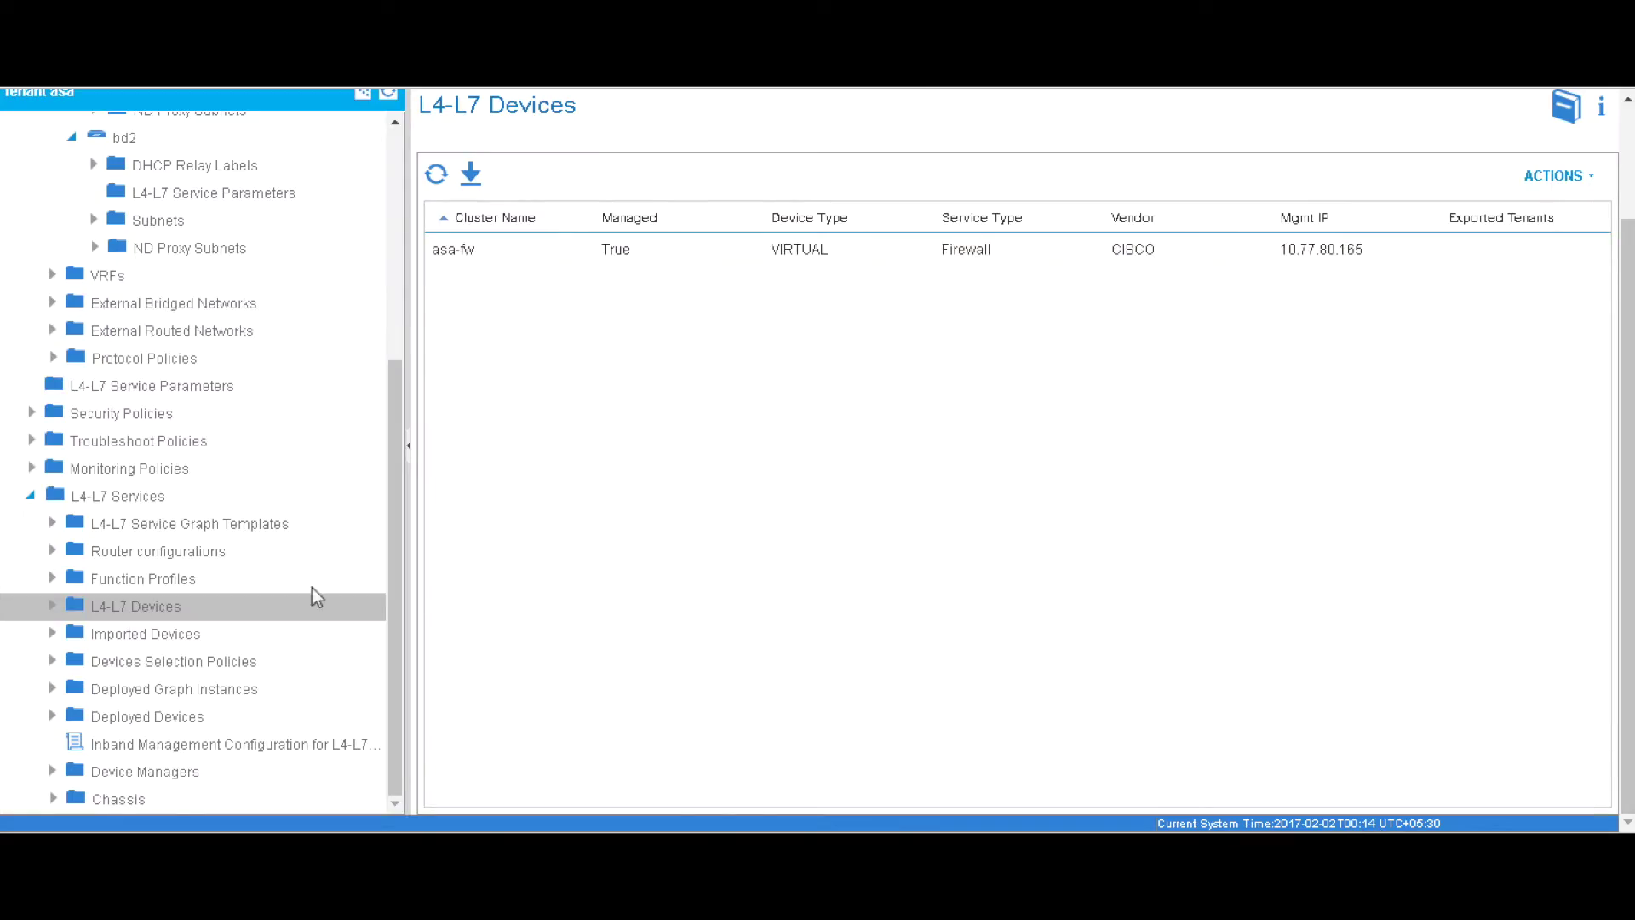
pyautogui.click(50, 606)
pyautogui.click(136, 636)
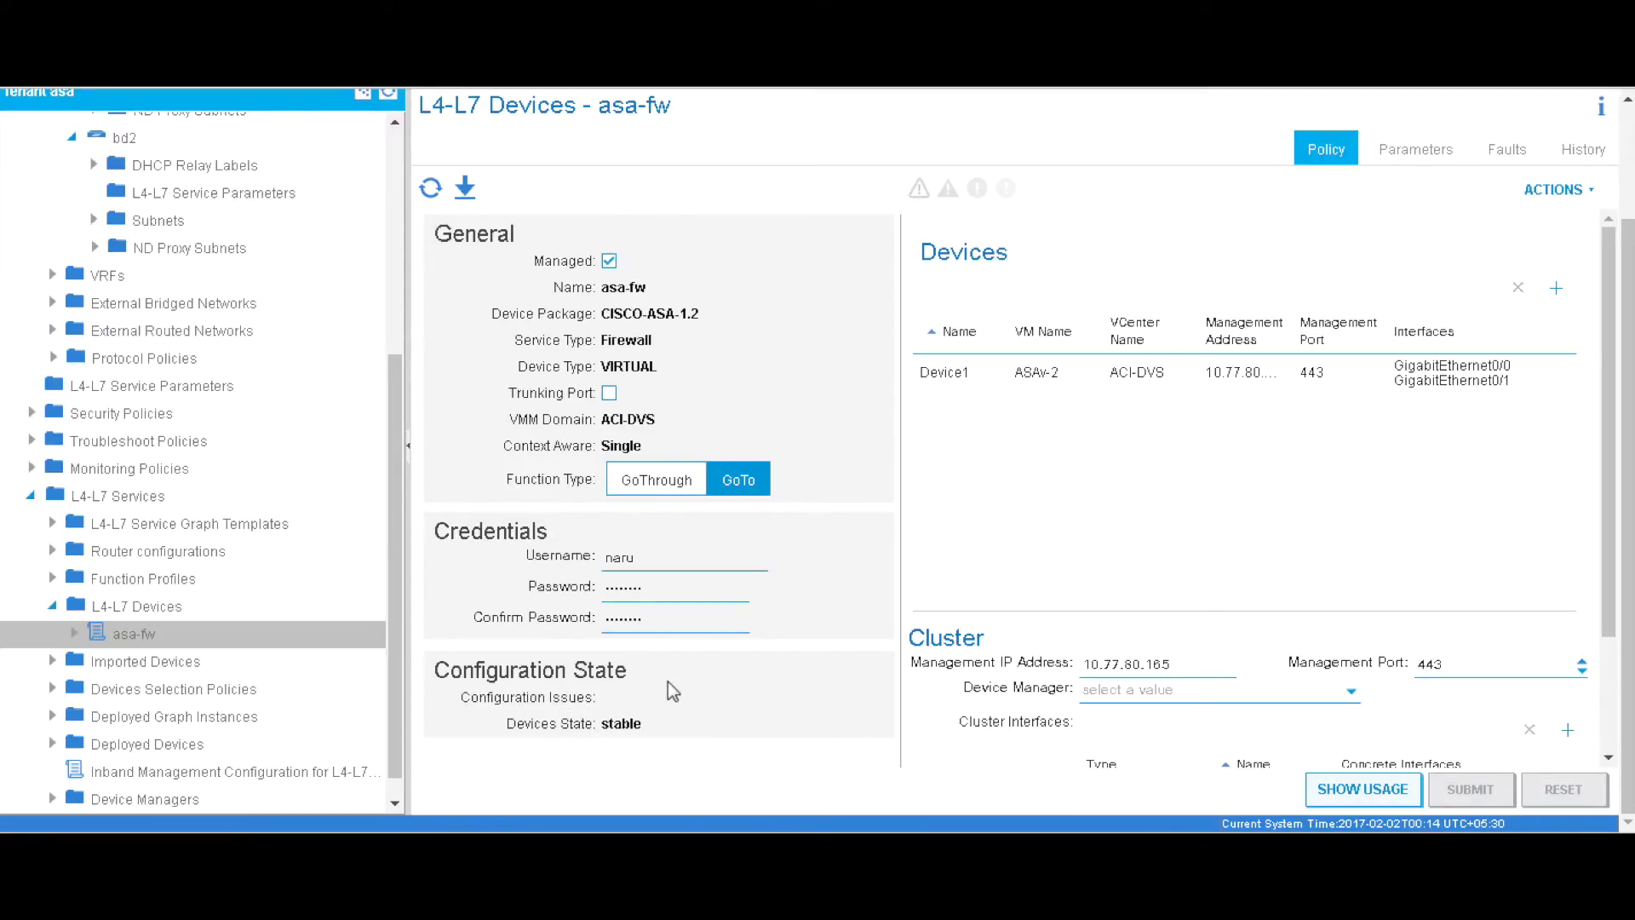
pyautogui.moveTo(398, 535); pyautogui.dragTo(399, 315)
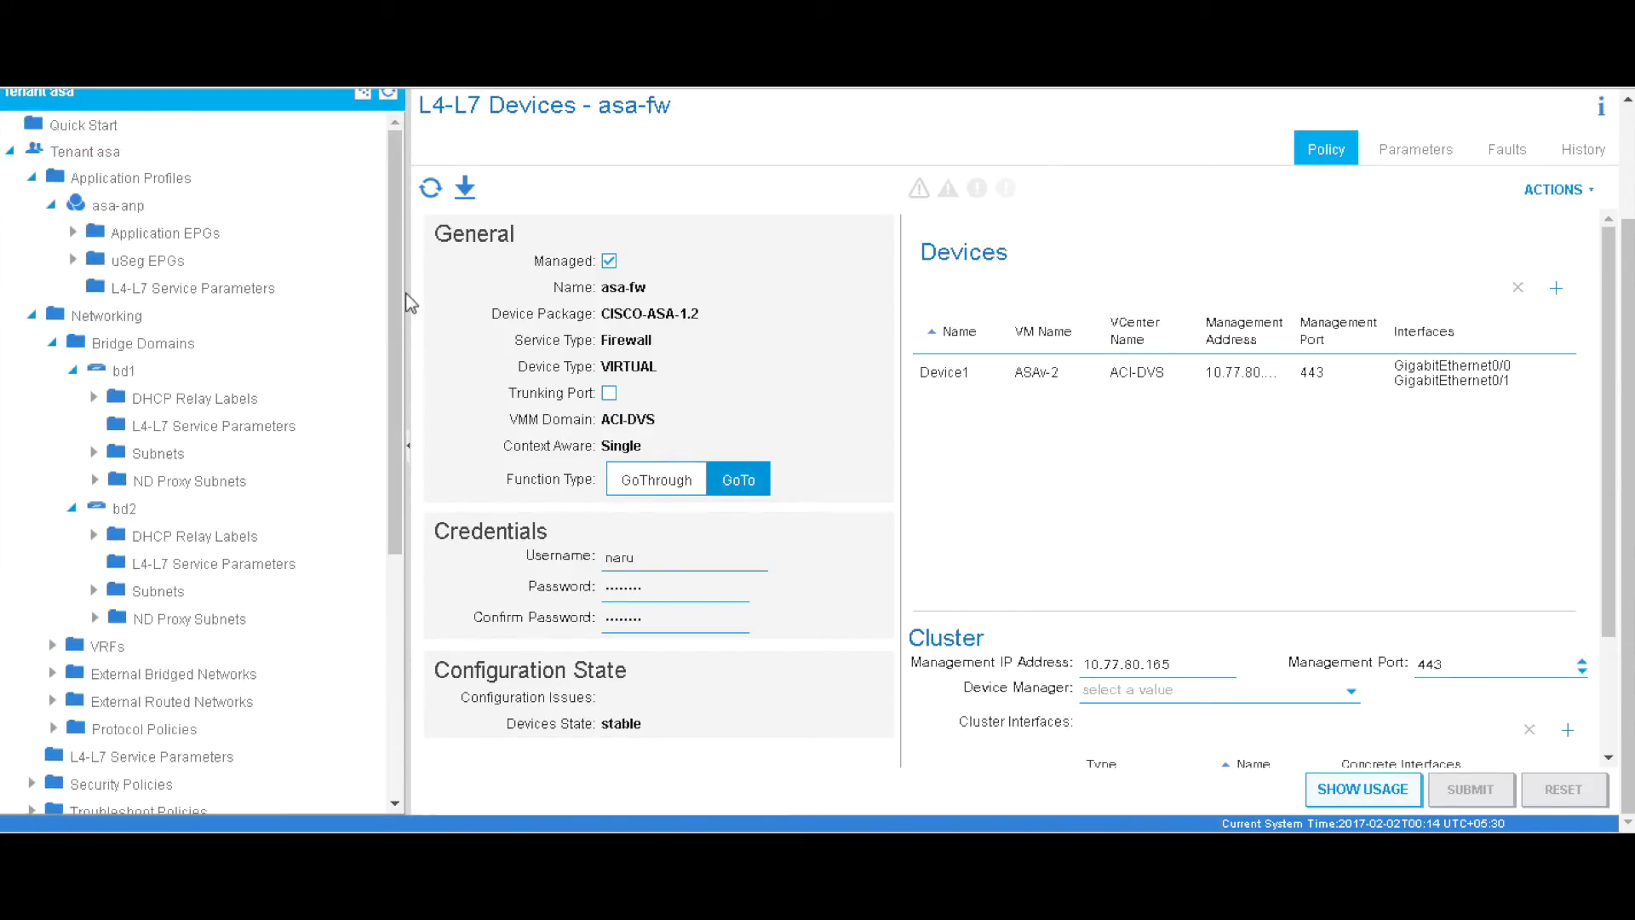
# - In the asa-anp topology, drag a new contract from epg1 to epg2
pyautogui.click(132, 207)
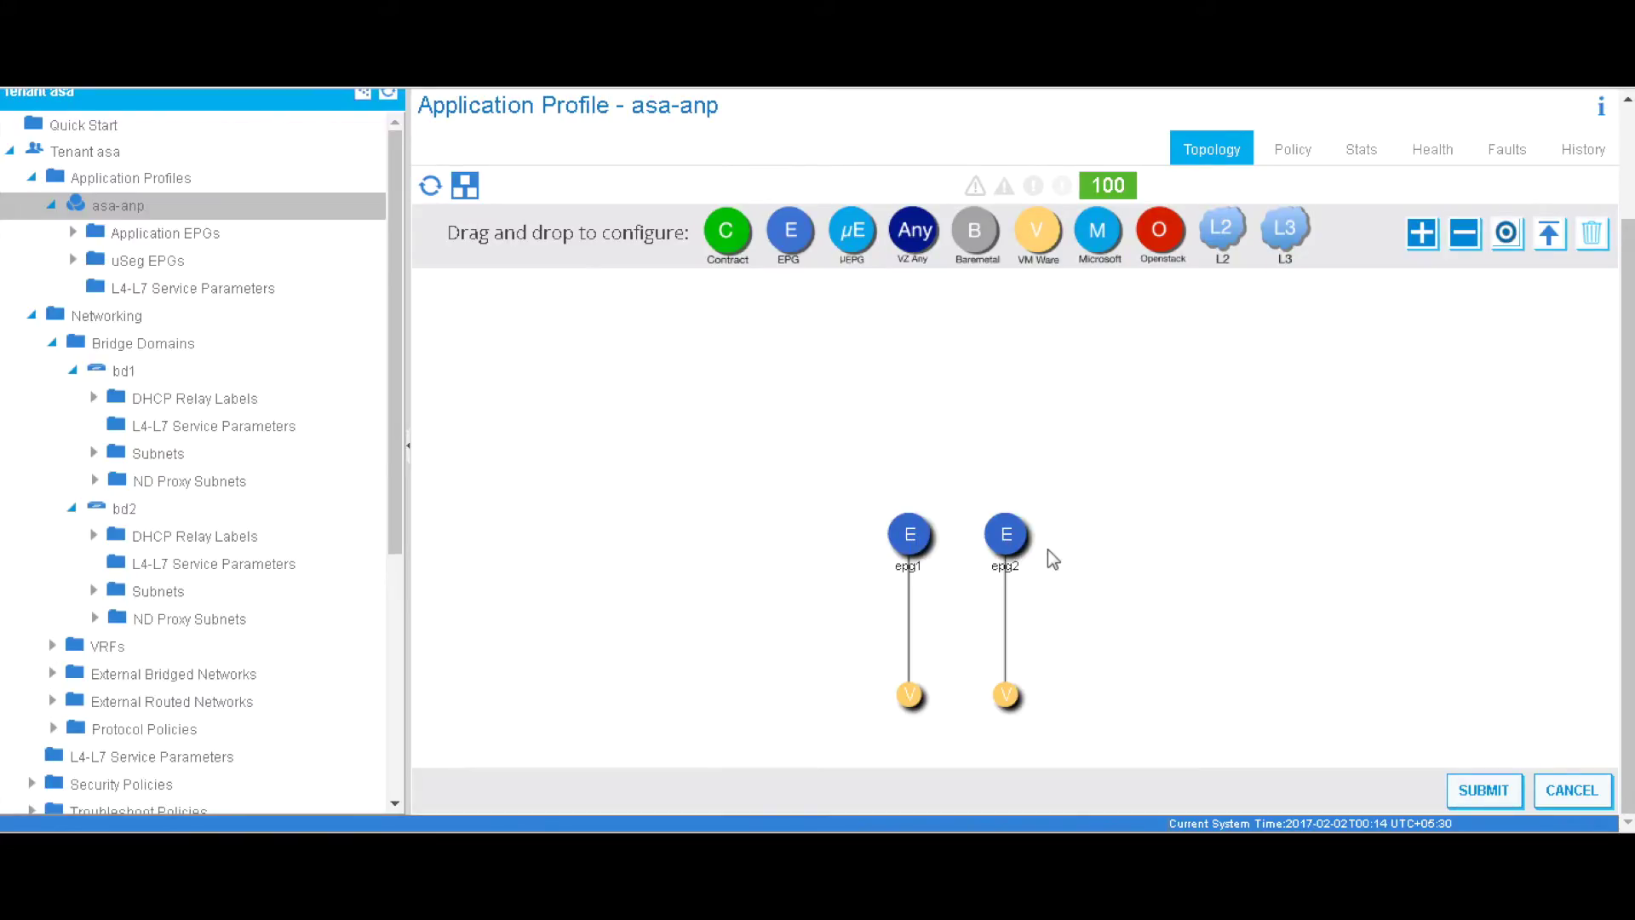
pyautogui.moveTo(725, 231)
pyautogui.mouseDown()
pyautogui.moveTo(1066, 353)
pyautogui.moveTo(1033, 552)
pyautogui.moveTo(921, 554)
pyautogui.mouseUp()
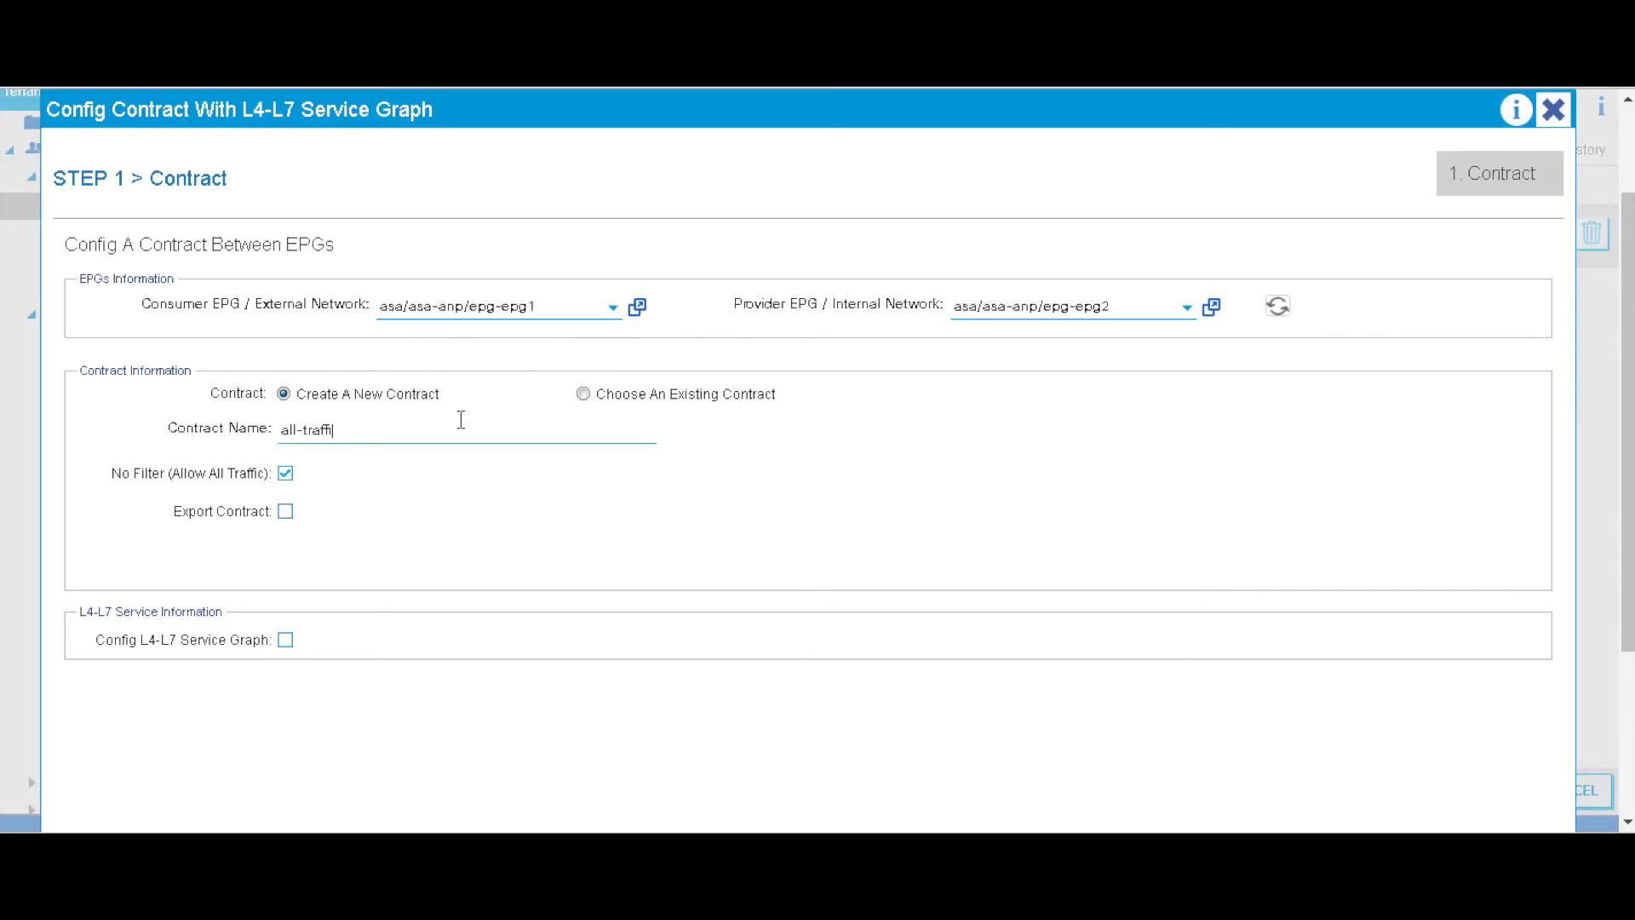
# - Enable Config L4-L7 Service Graph on the all-traffic contract and continue to the Graph step
pyautogui.scroll(-1, 395, 590)
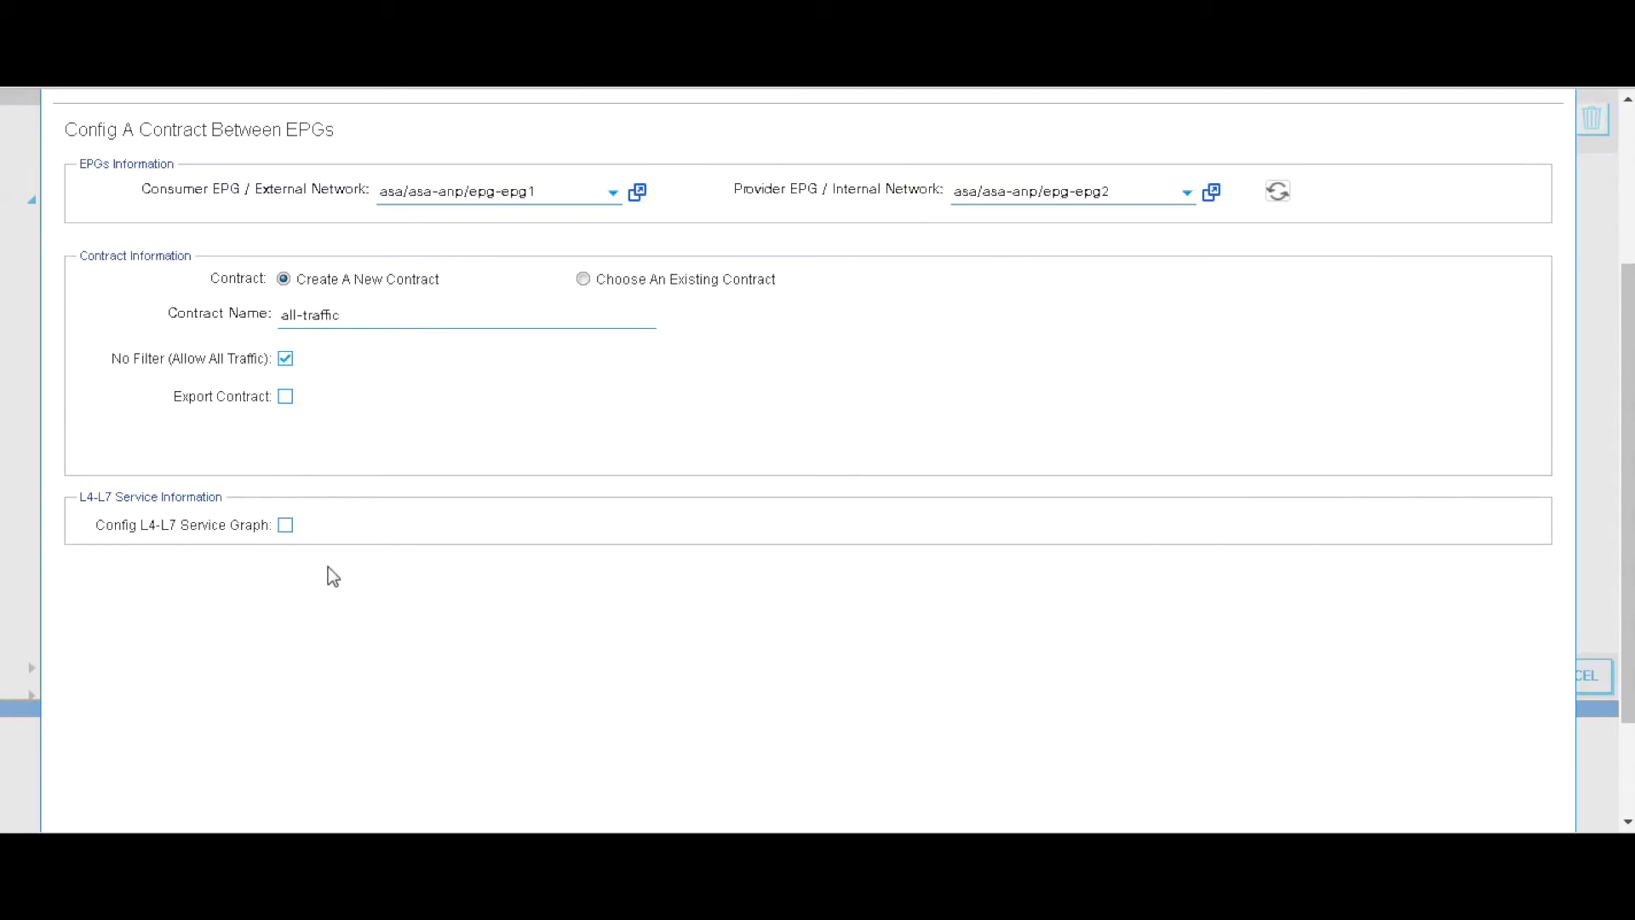
pyautogui.click(285, 526)
pyautogui.scroll(-2, 1087, 664)
pyautogui.click(1424, 803)
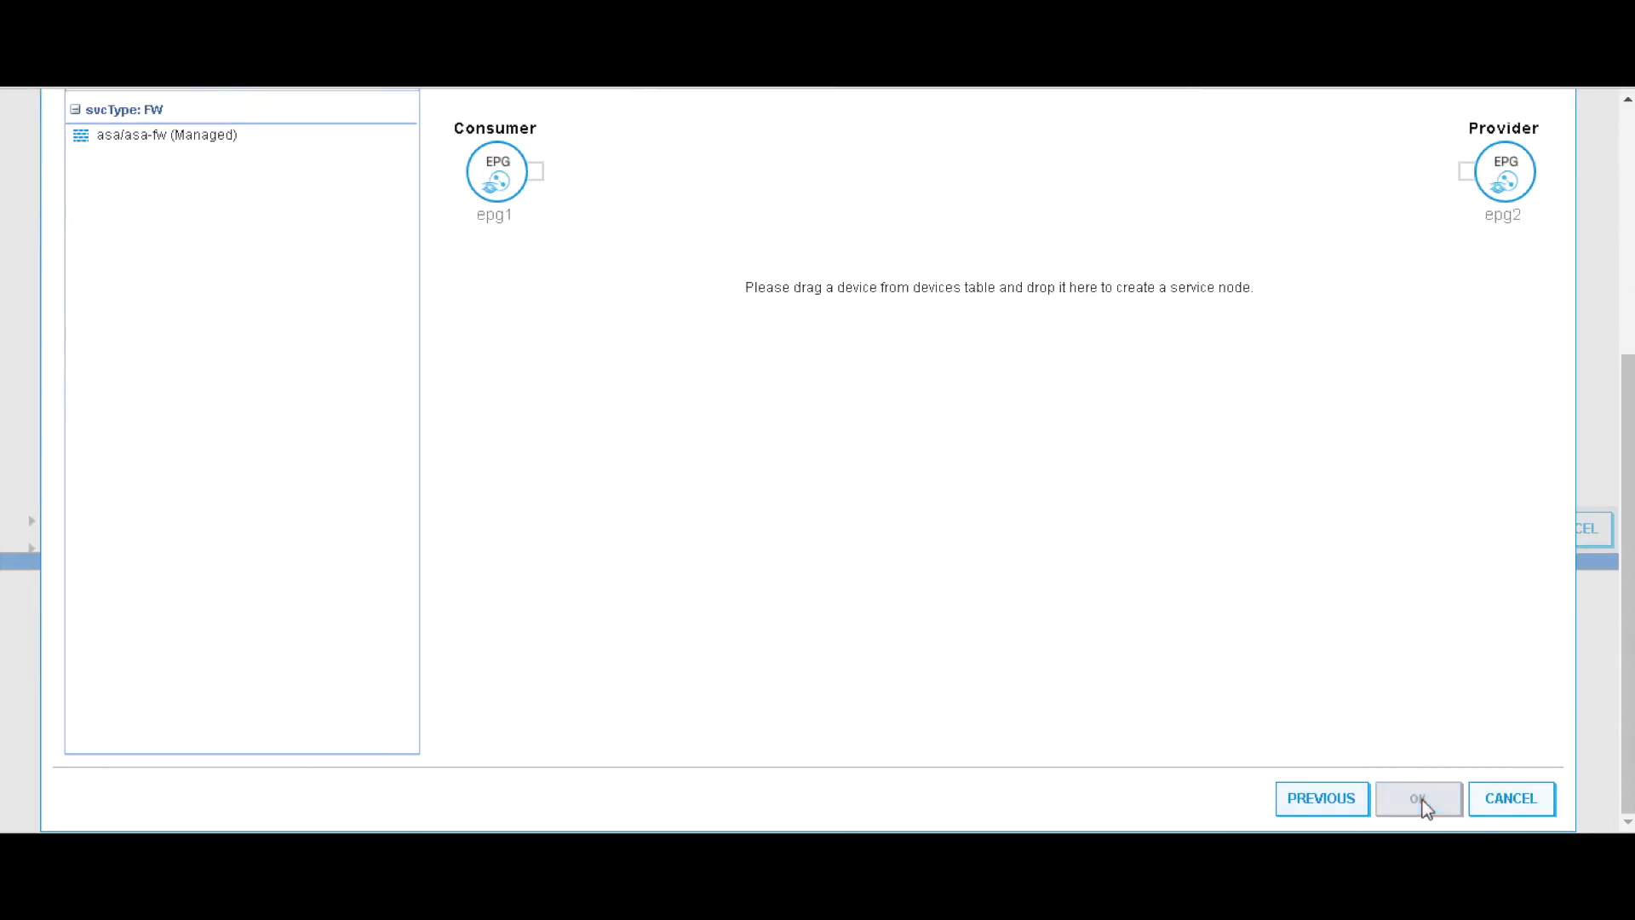
pyautogui.scroll(3, 945, 485)
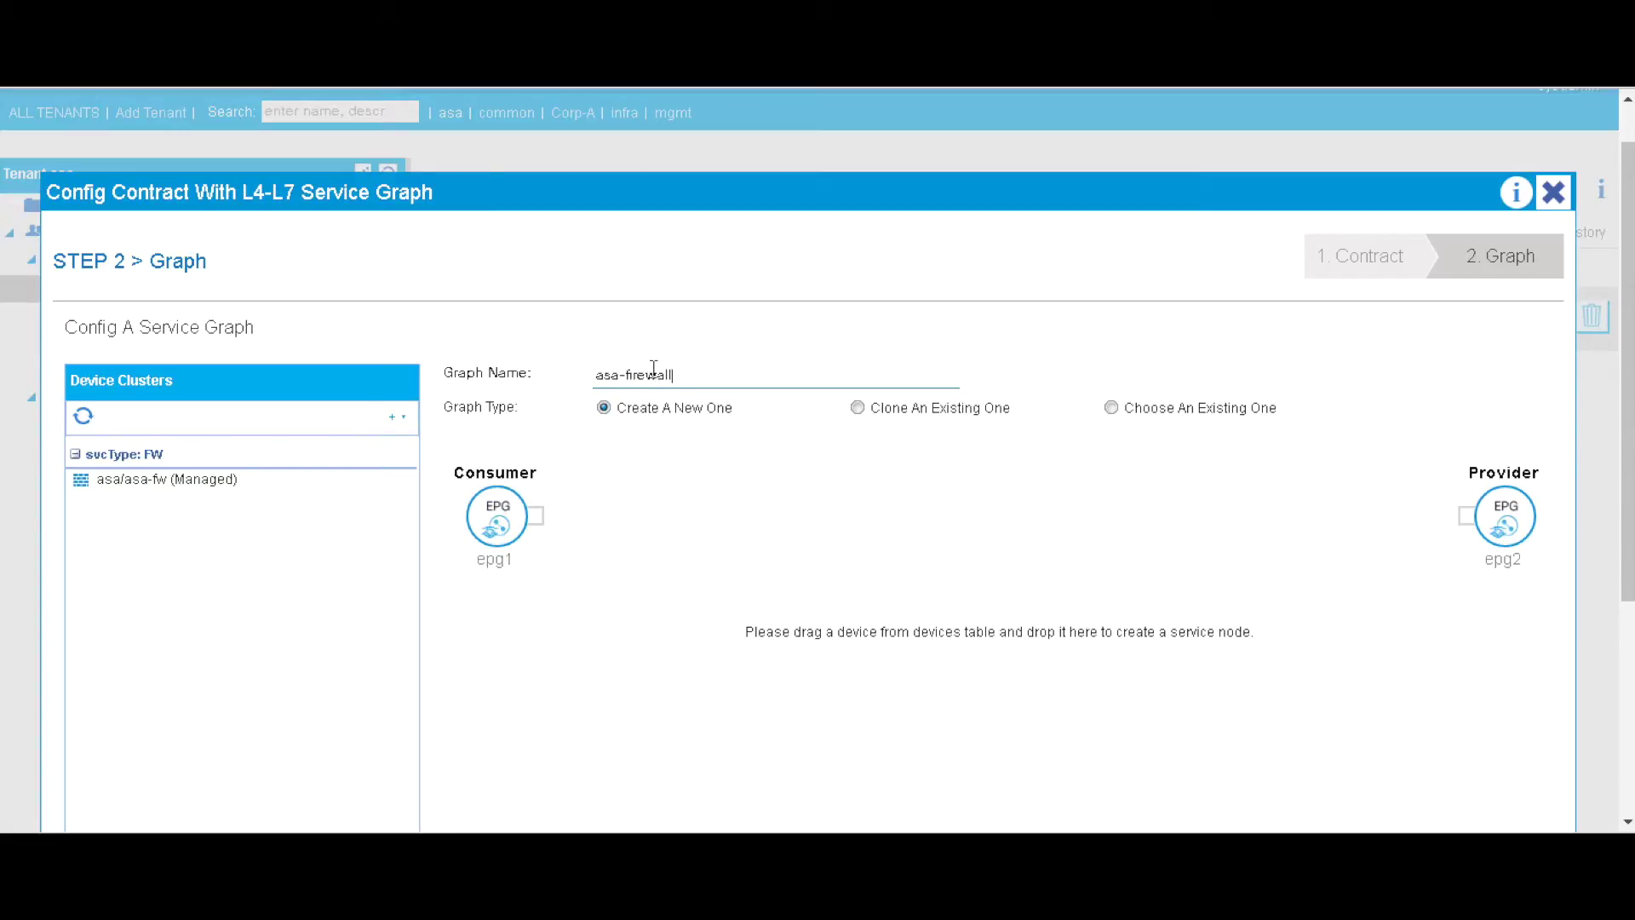
# - Drop asa-fw into the graph as routed node asav using CISCO-ASA-1.2/WebPolicyForRoutedMode
pyautogui.moveTo(143, 480); pyautogui.dragTo(865, 254)
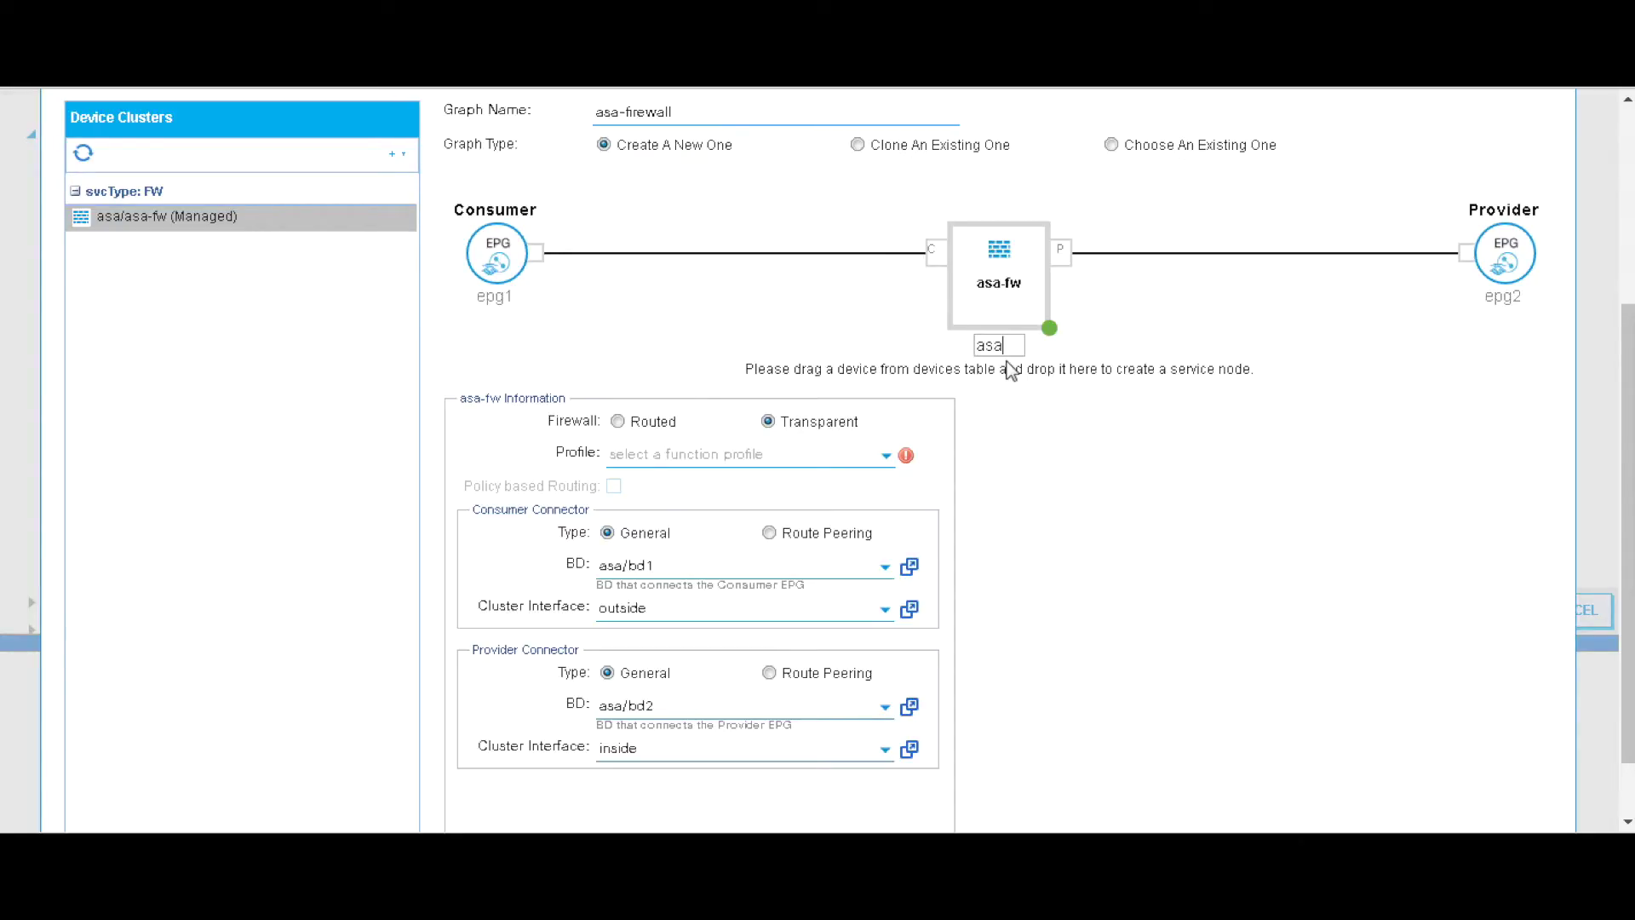
pyautogui.click(1132, 473)
pyautogui.click(616, 422)
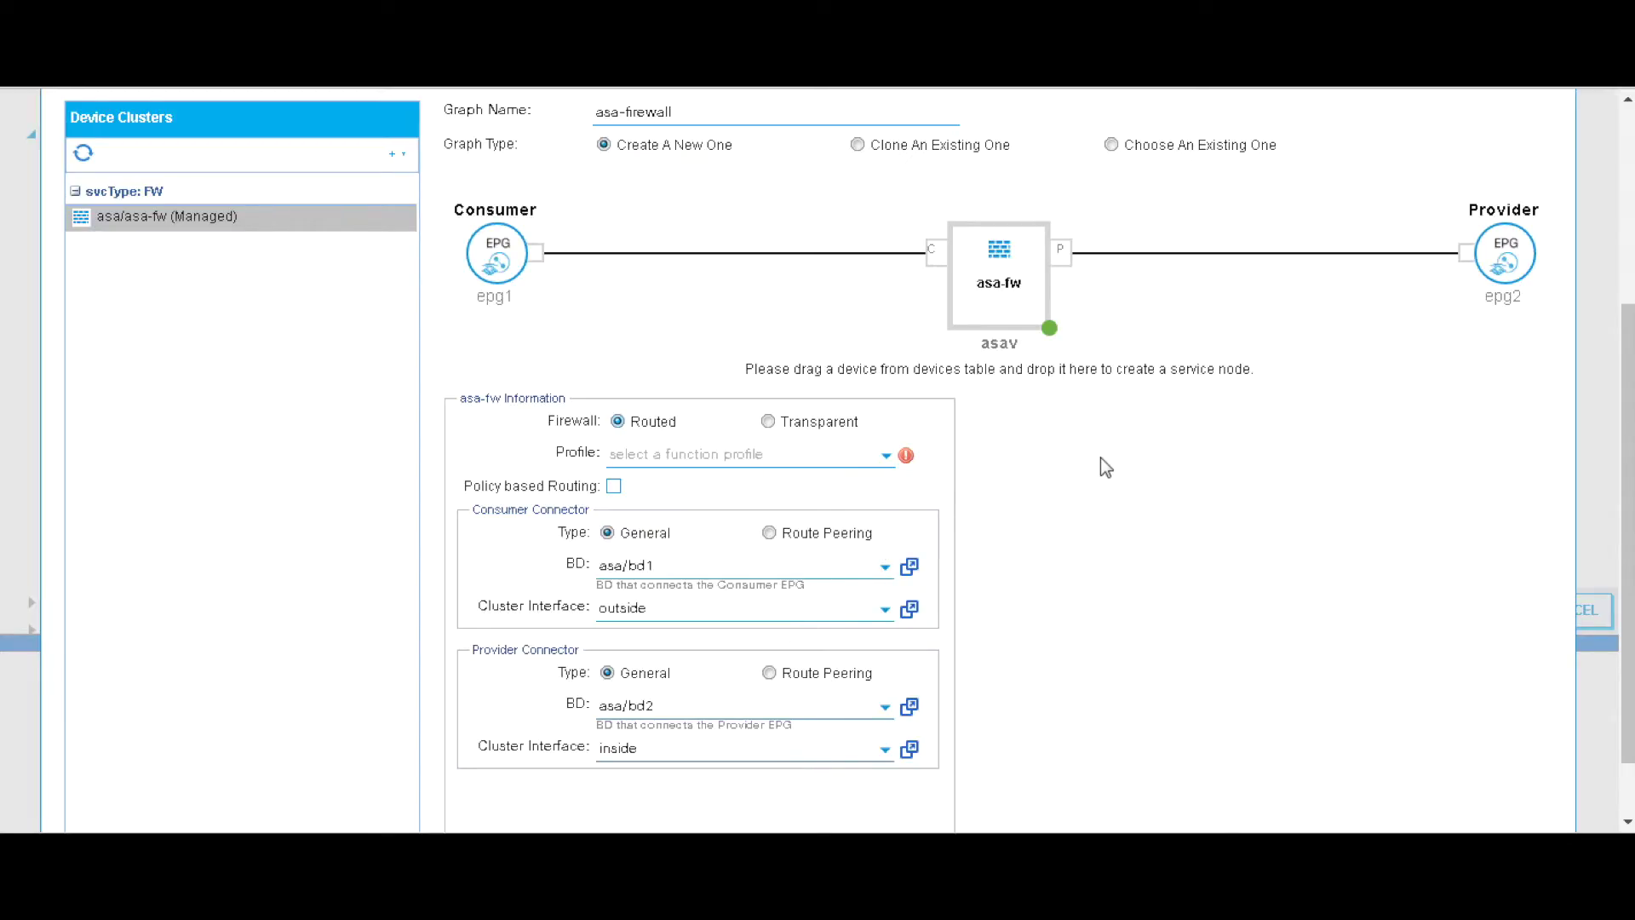
pyautogui.click(884, 456)
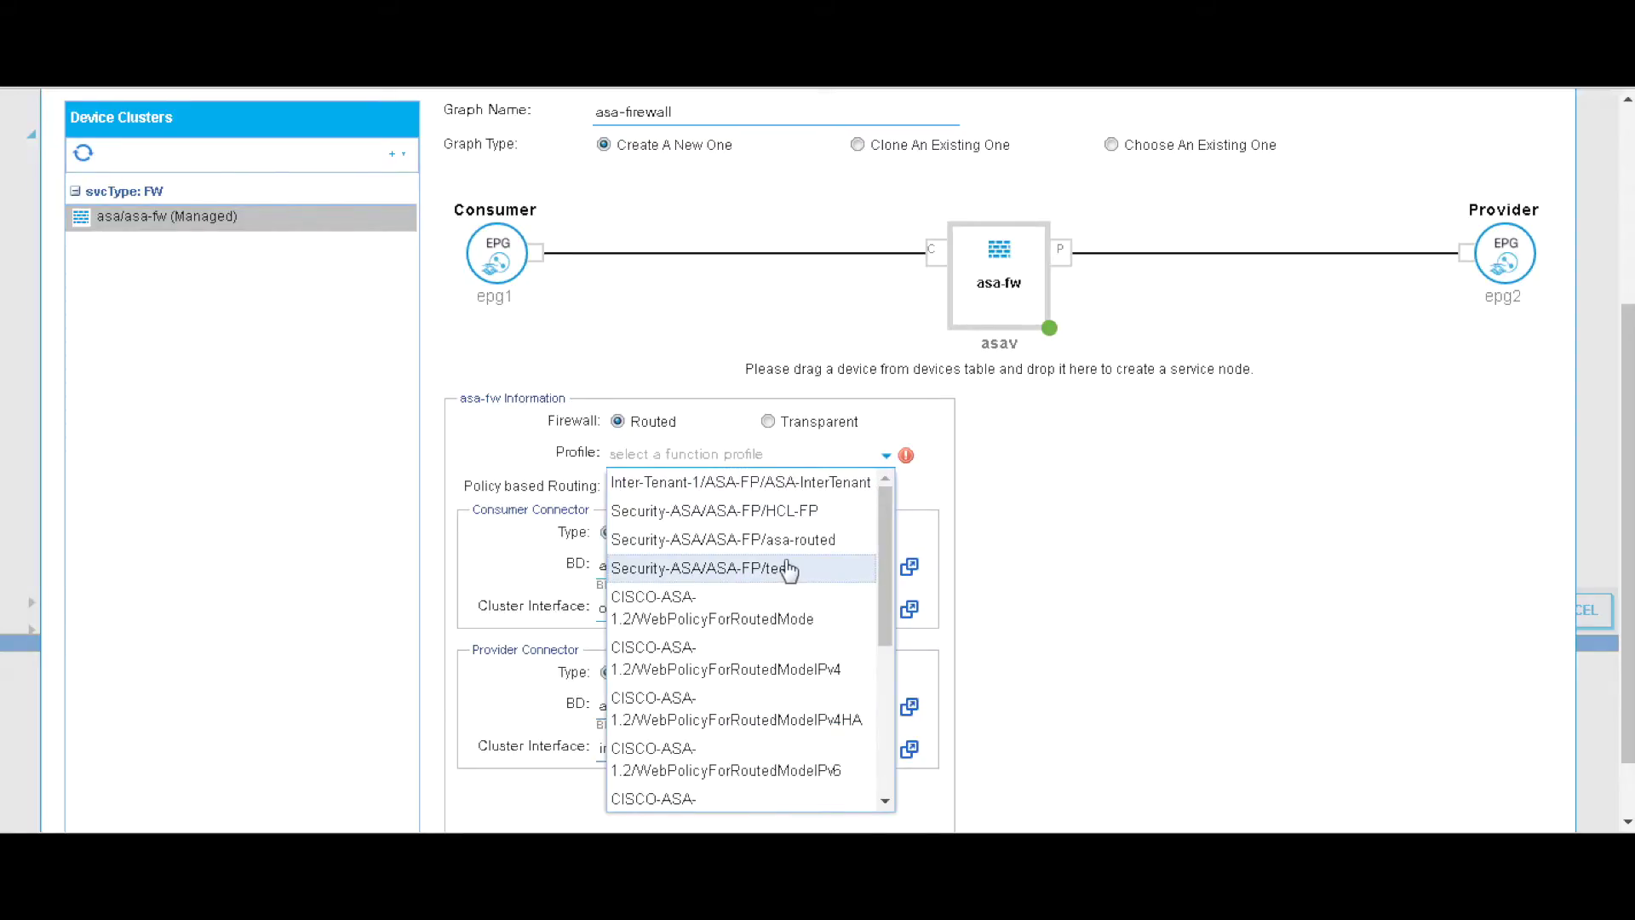
pyautogui.click(823, 623)
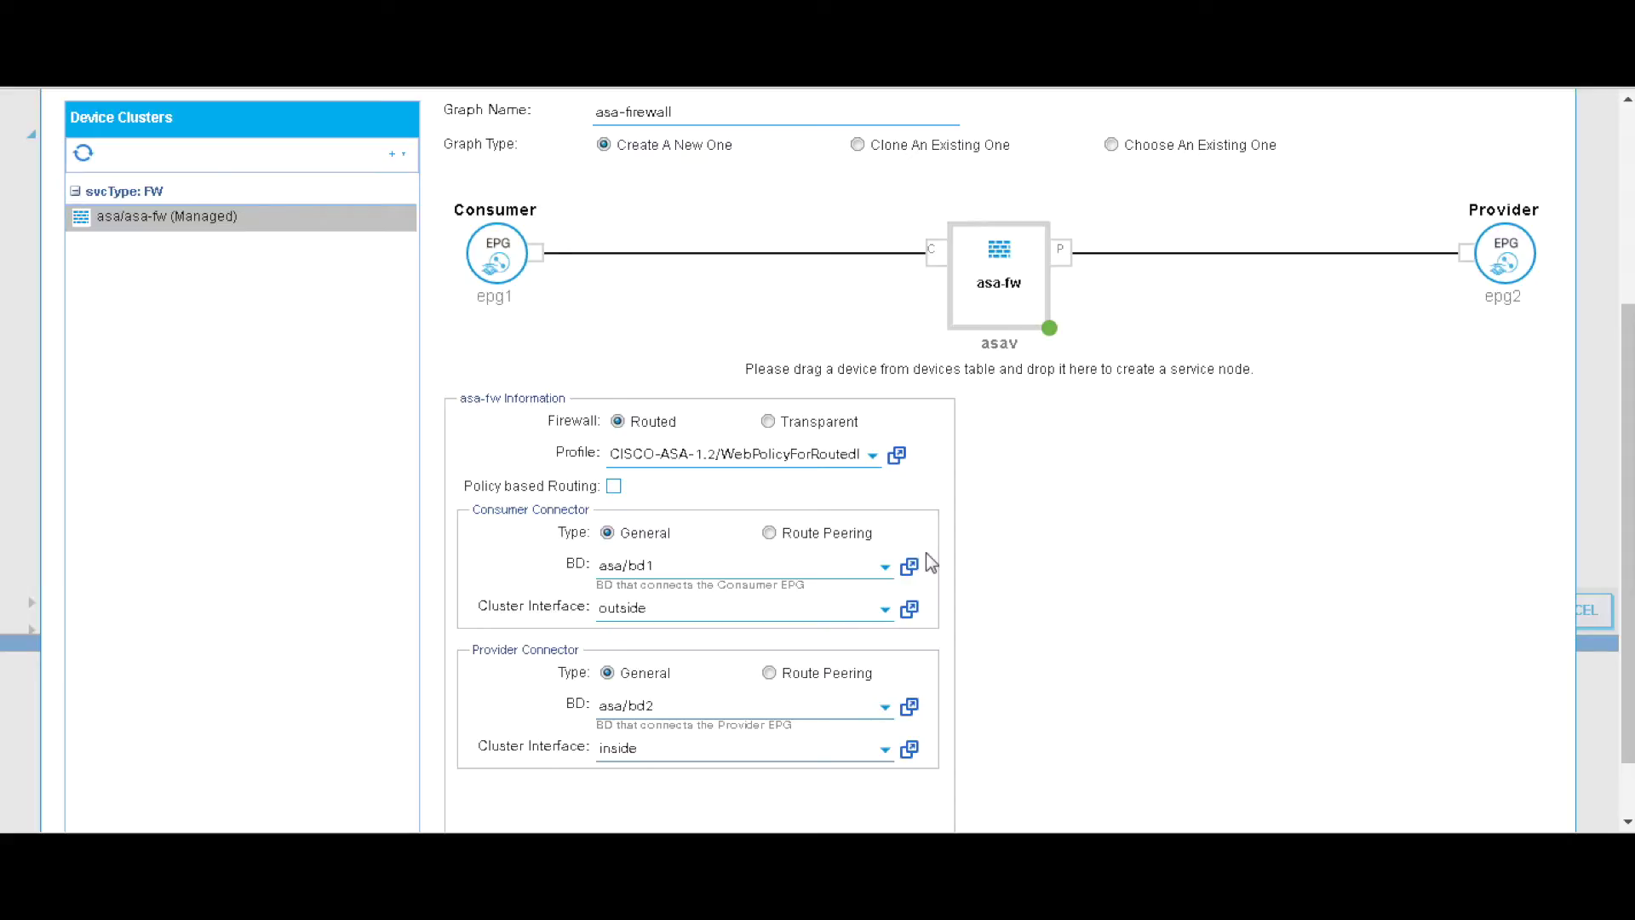
pyautogui.moveTo(1627, 582); pyautogui.dragTo(1627, 636)
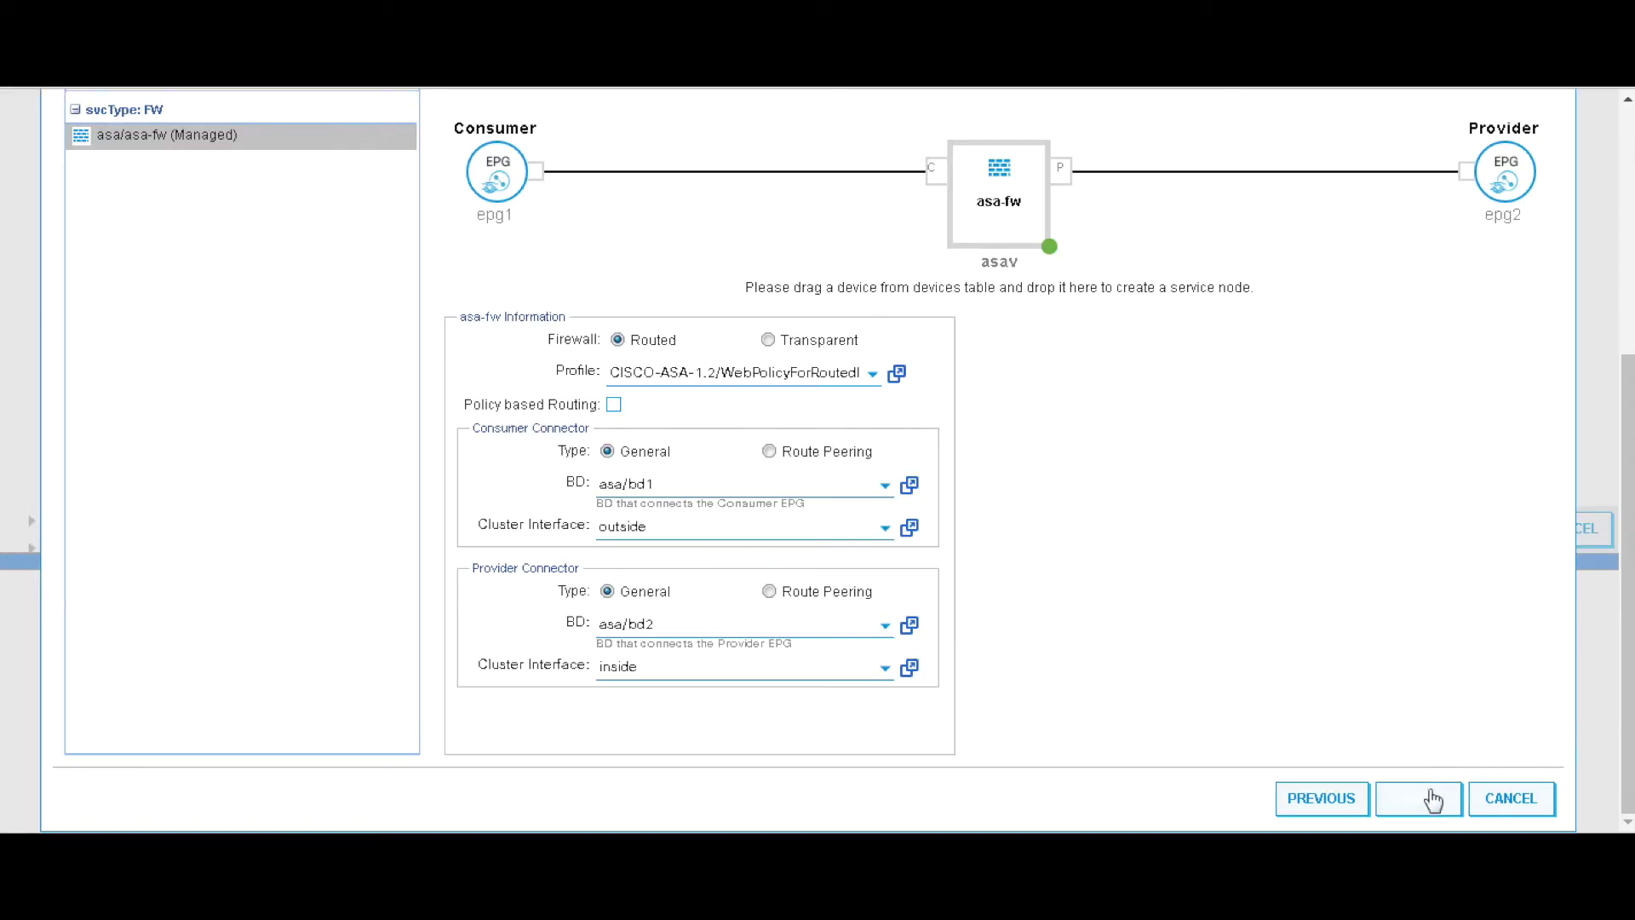
pyautogui.click(1432, 800)
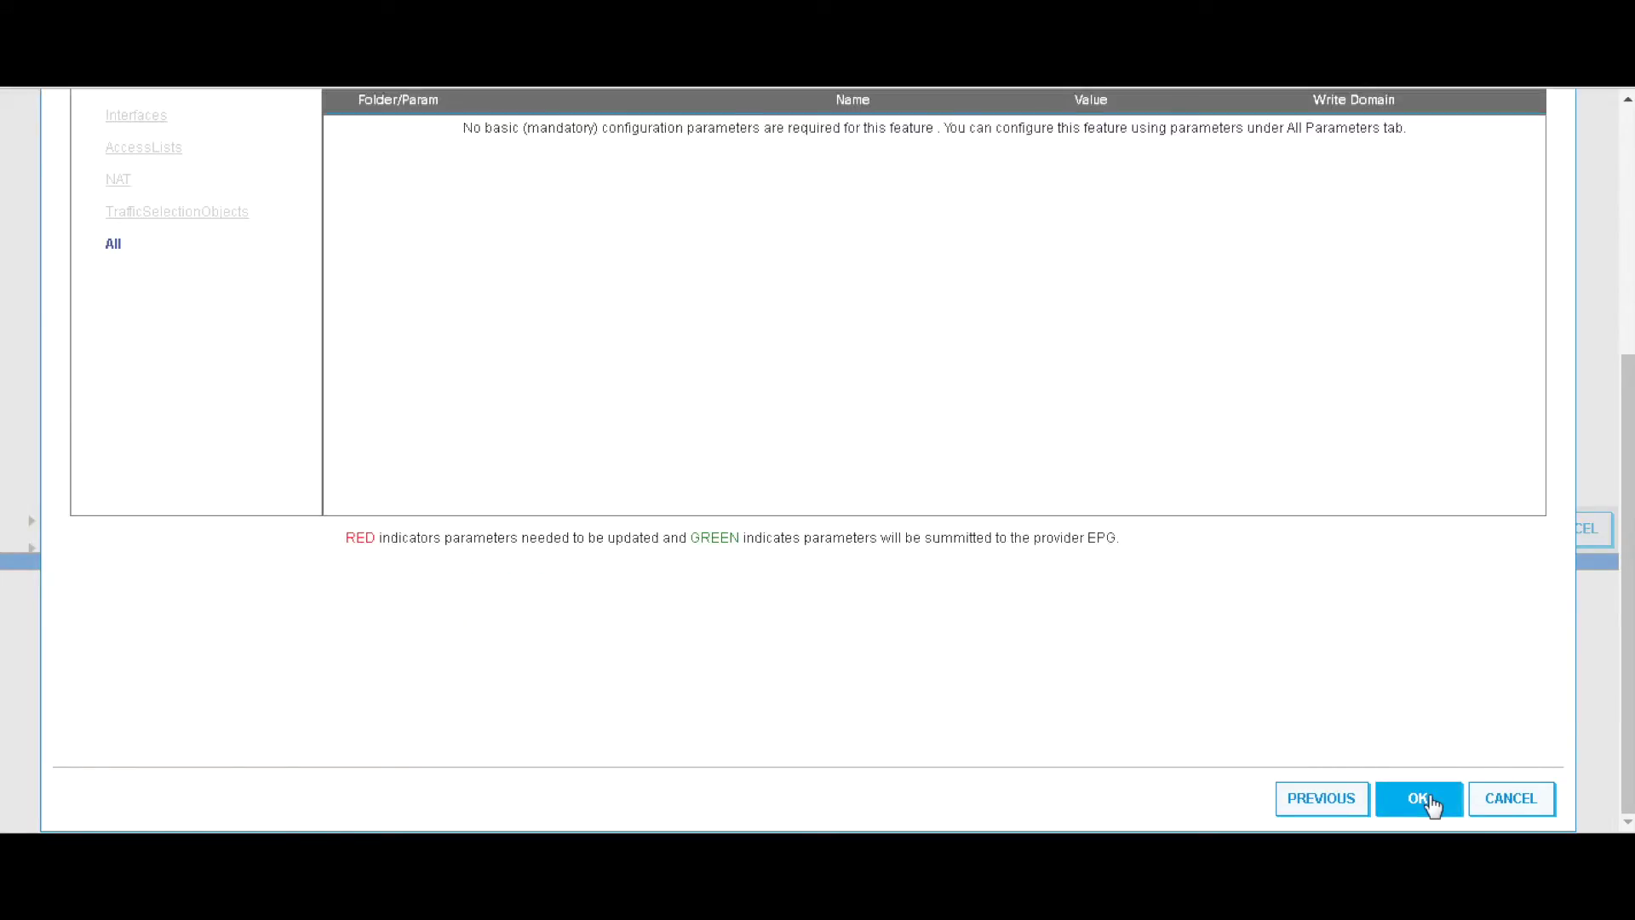
# - Add an access-list-inbound entry renamed permit-ip and expand its parameters
pyautogui.moveTo(1627, 572); pyautogui.dragTo(1630, 440)
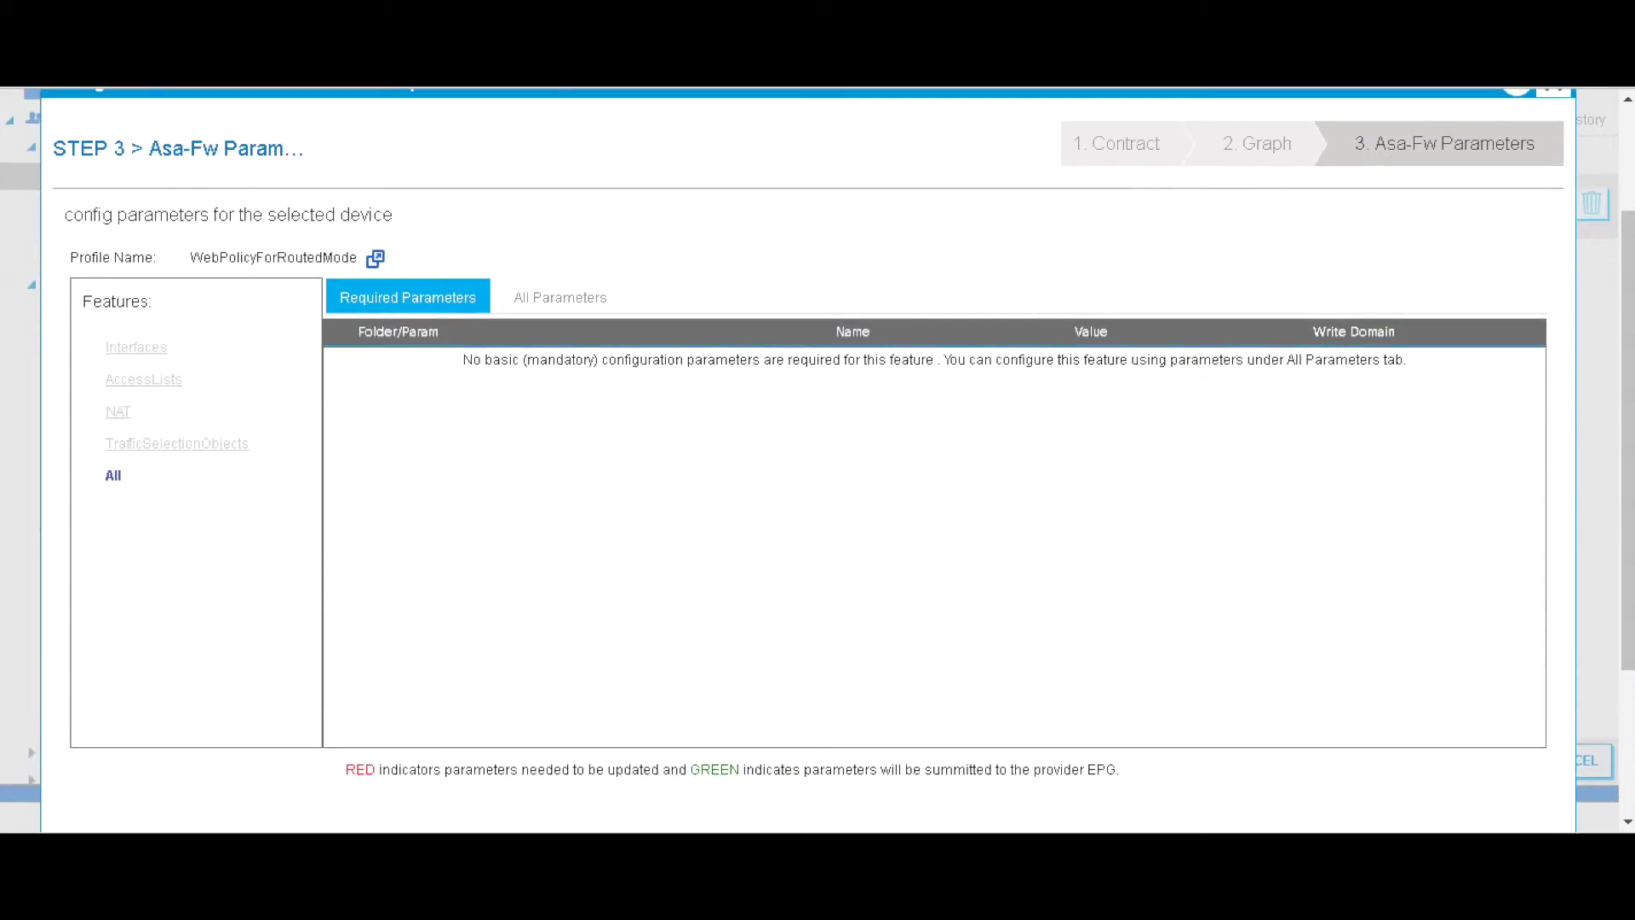
pyautogui.click(553, 308)
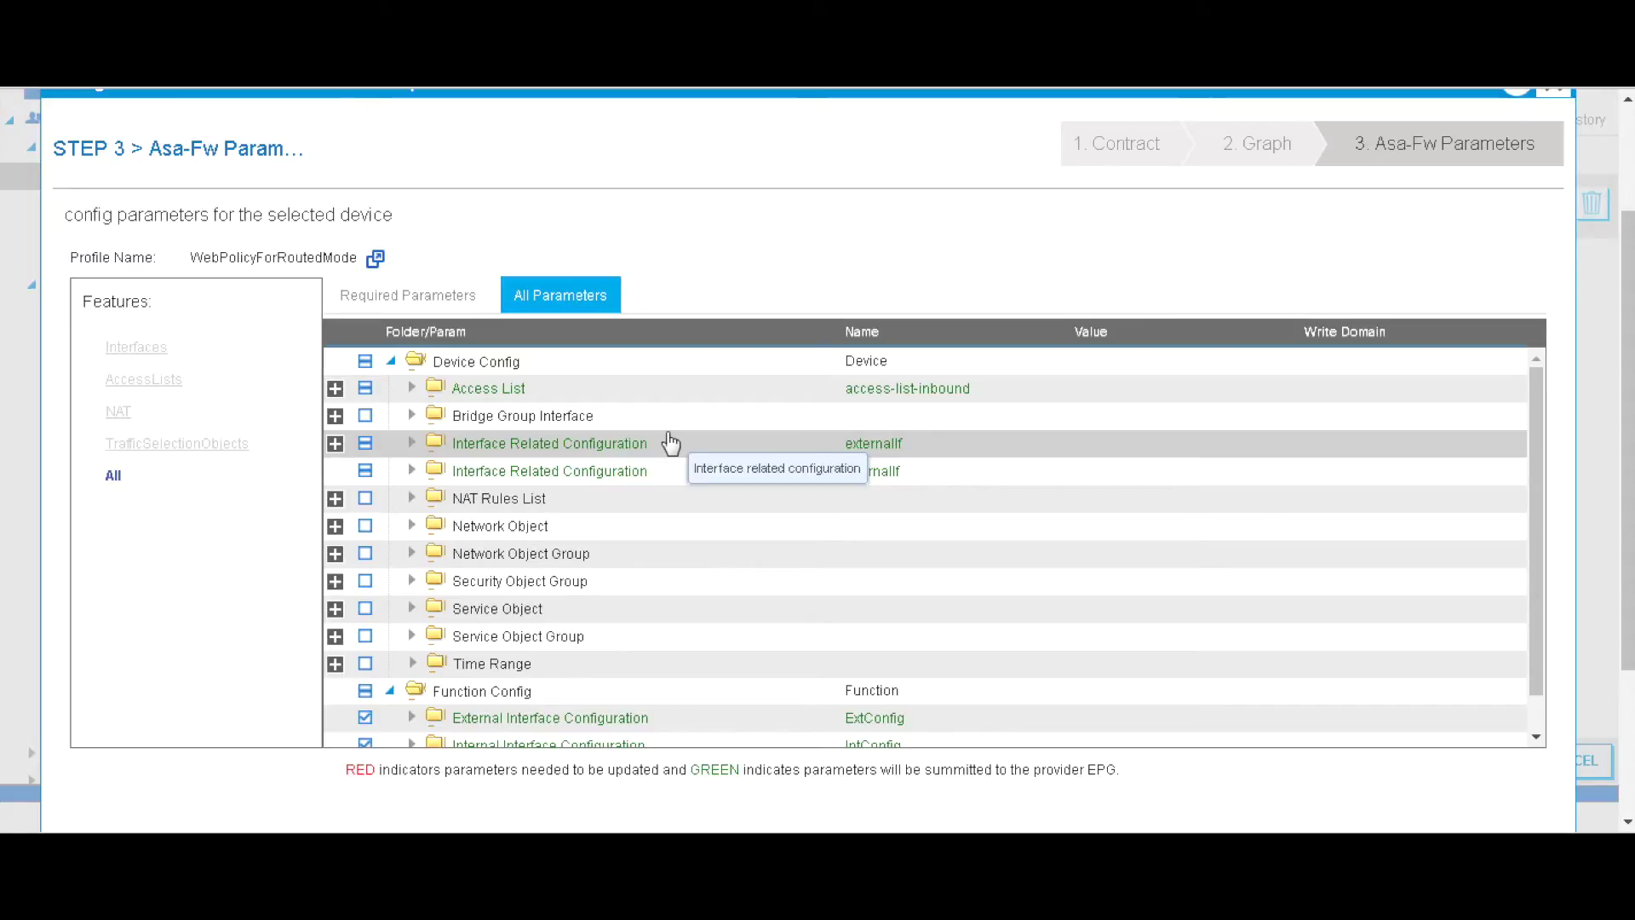
pyautogui.click(413, 388)
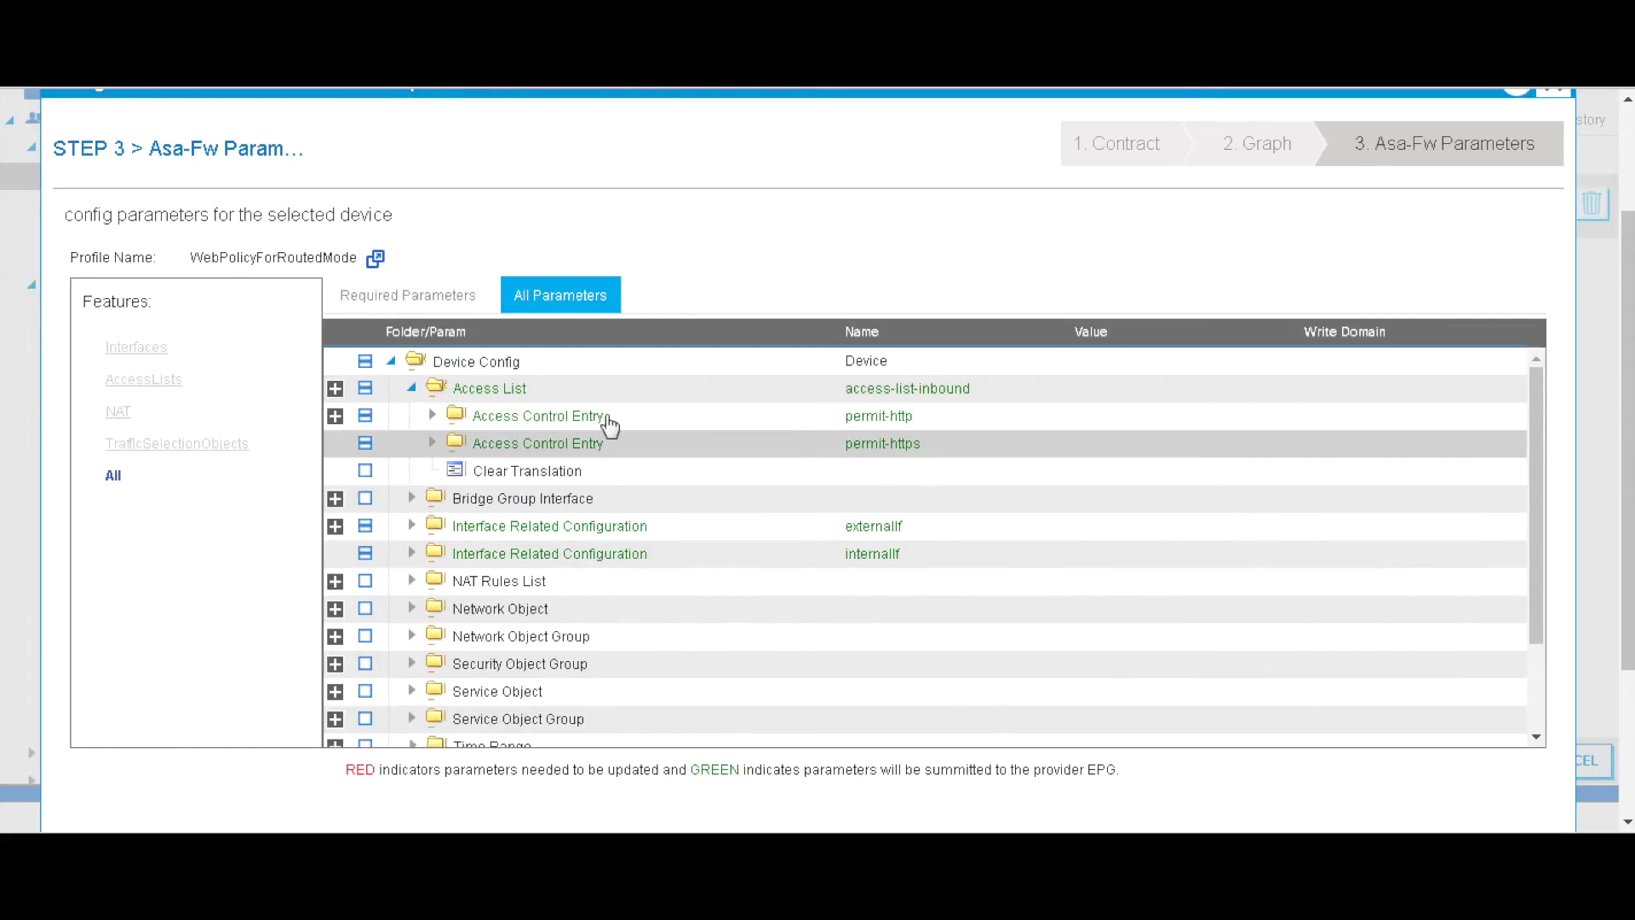
pyautogui.click(336, 416)
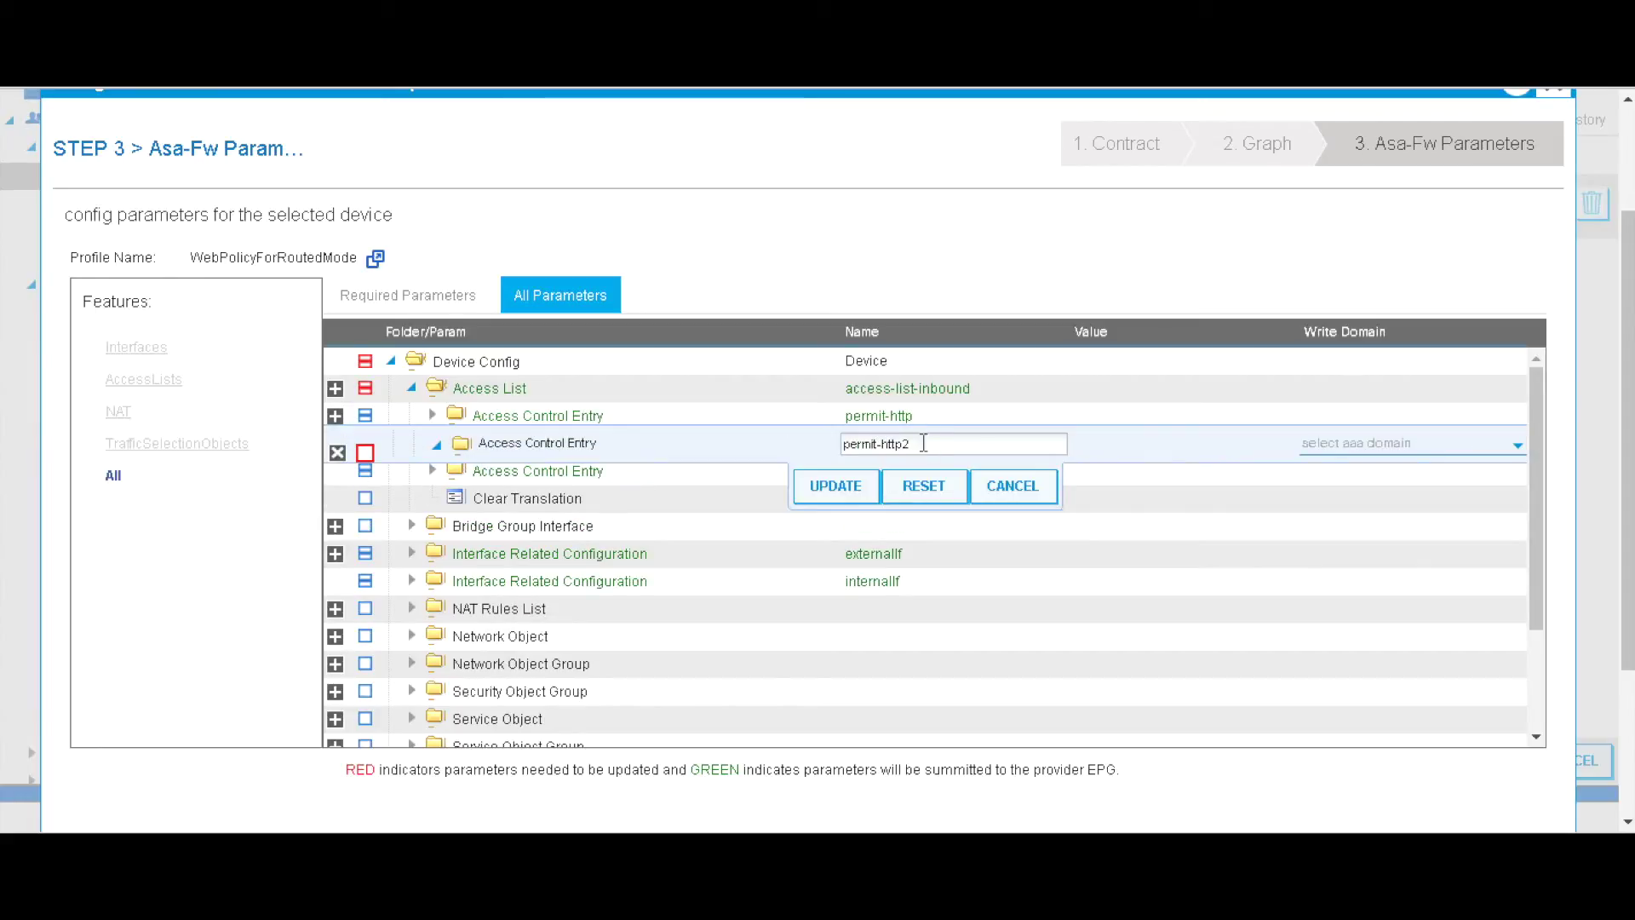
pyautogui.moveTo(931, 445); pyautogui.dragTo(883, 447)
pyautogui.write('-ip')
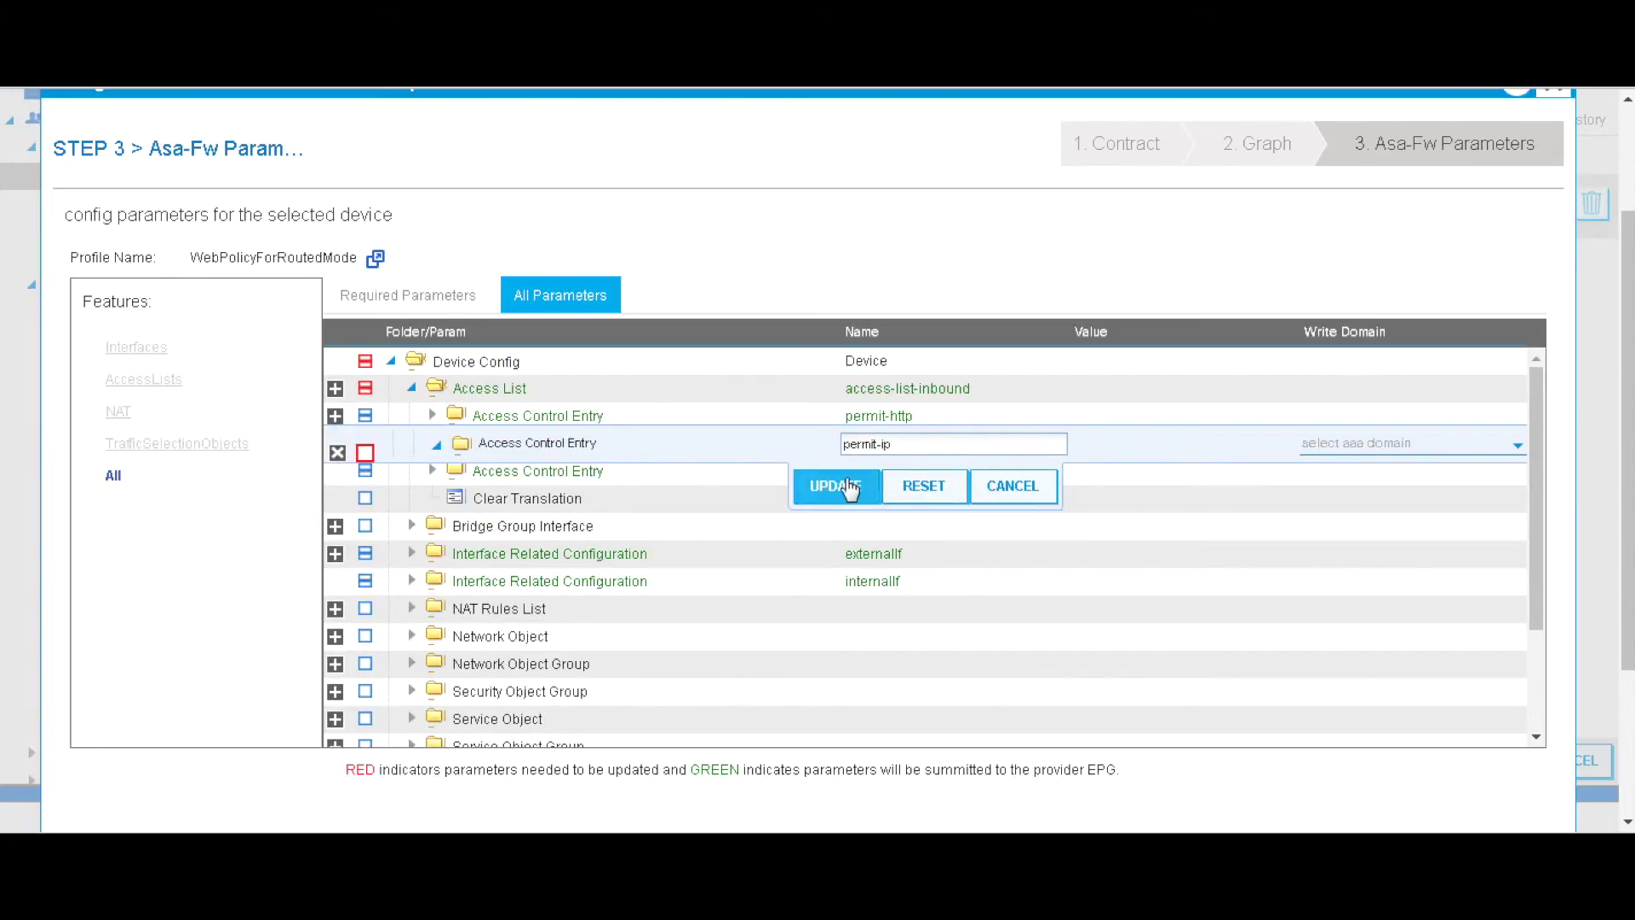
pyautogui.click(849, 487)
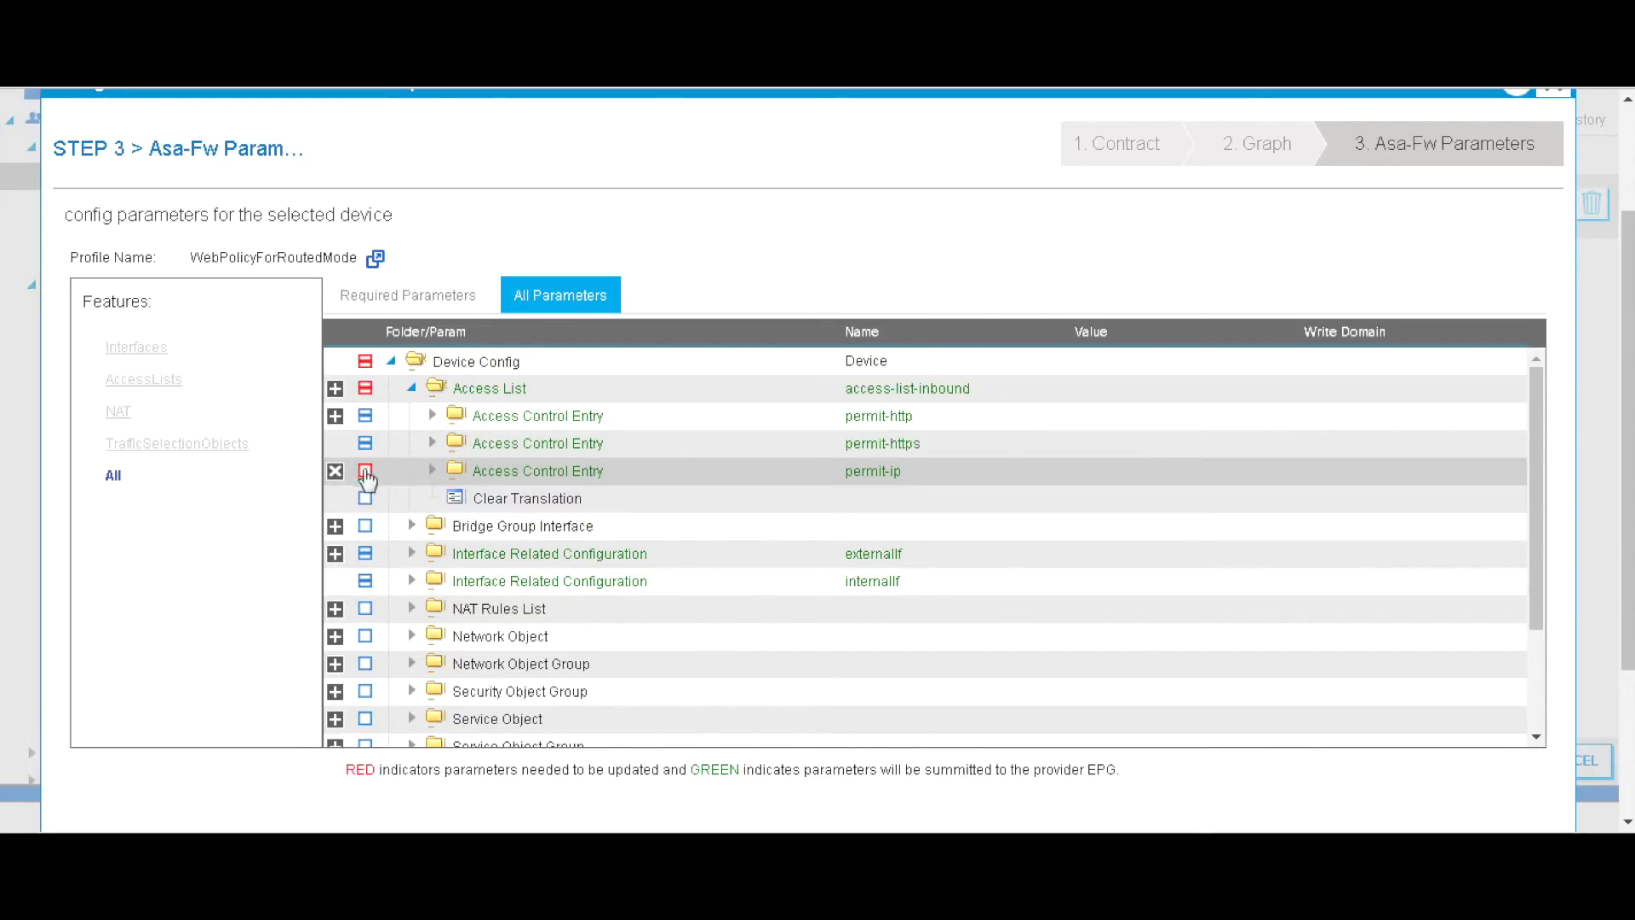
pyautogui.click(434, 474)
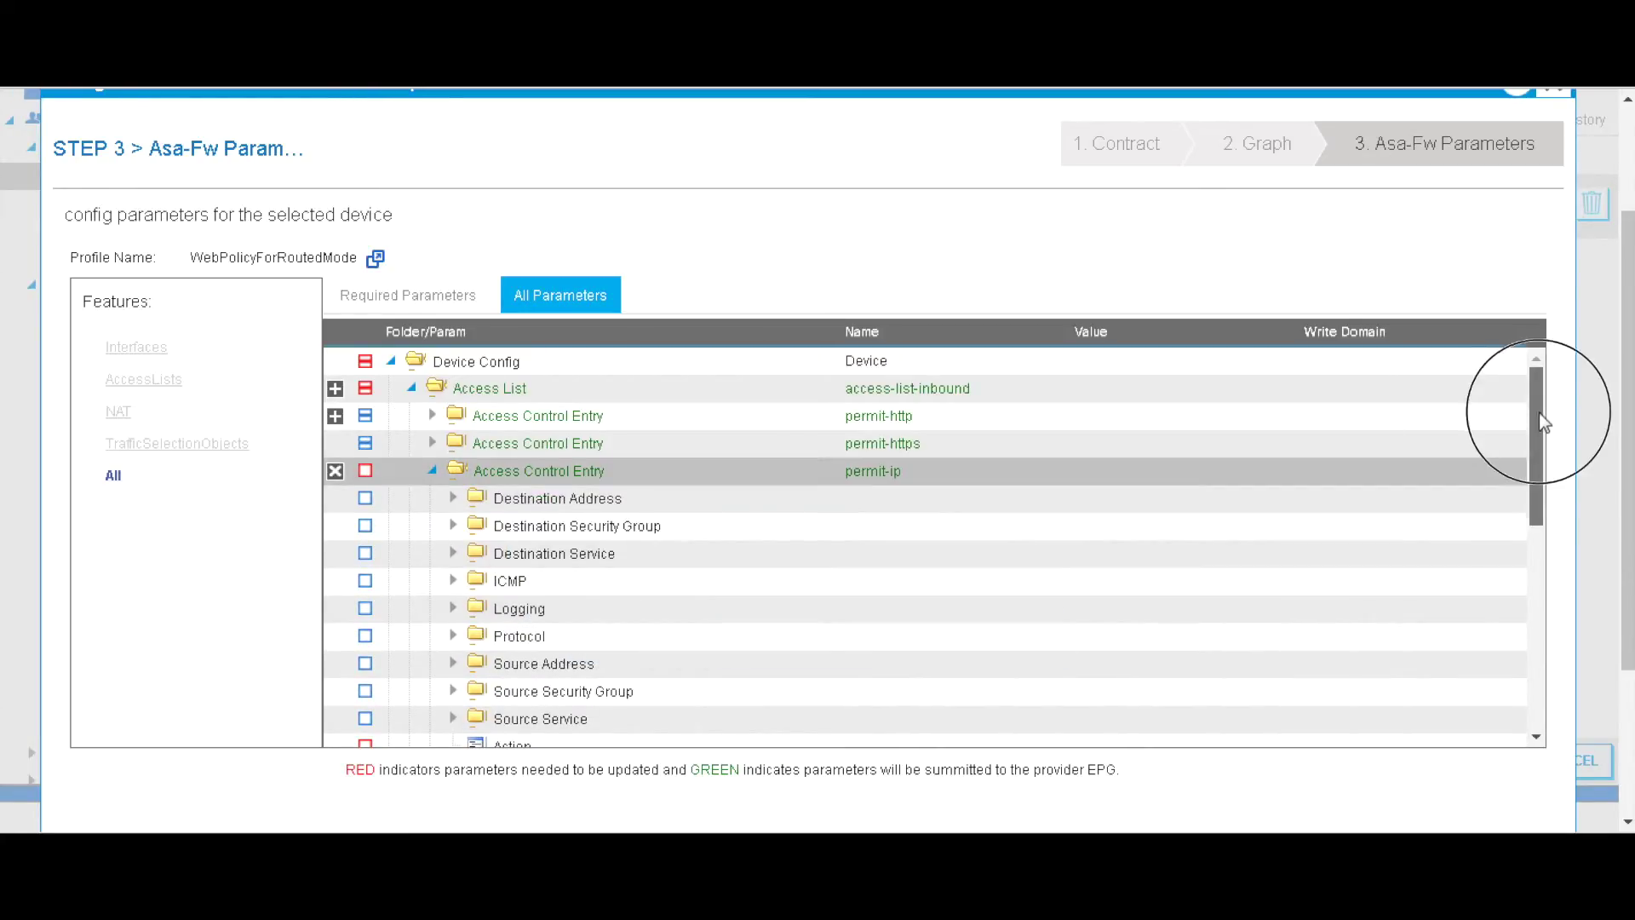
# - Edit the permit-ip entry so its Action reads permit and its Order reads 10
pyautogui.moveTo(1540, 413); pyautogui.dragTo(1540, 492)
pyautogui.click(766, 548)
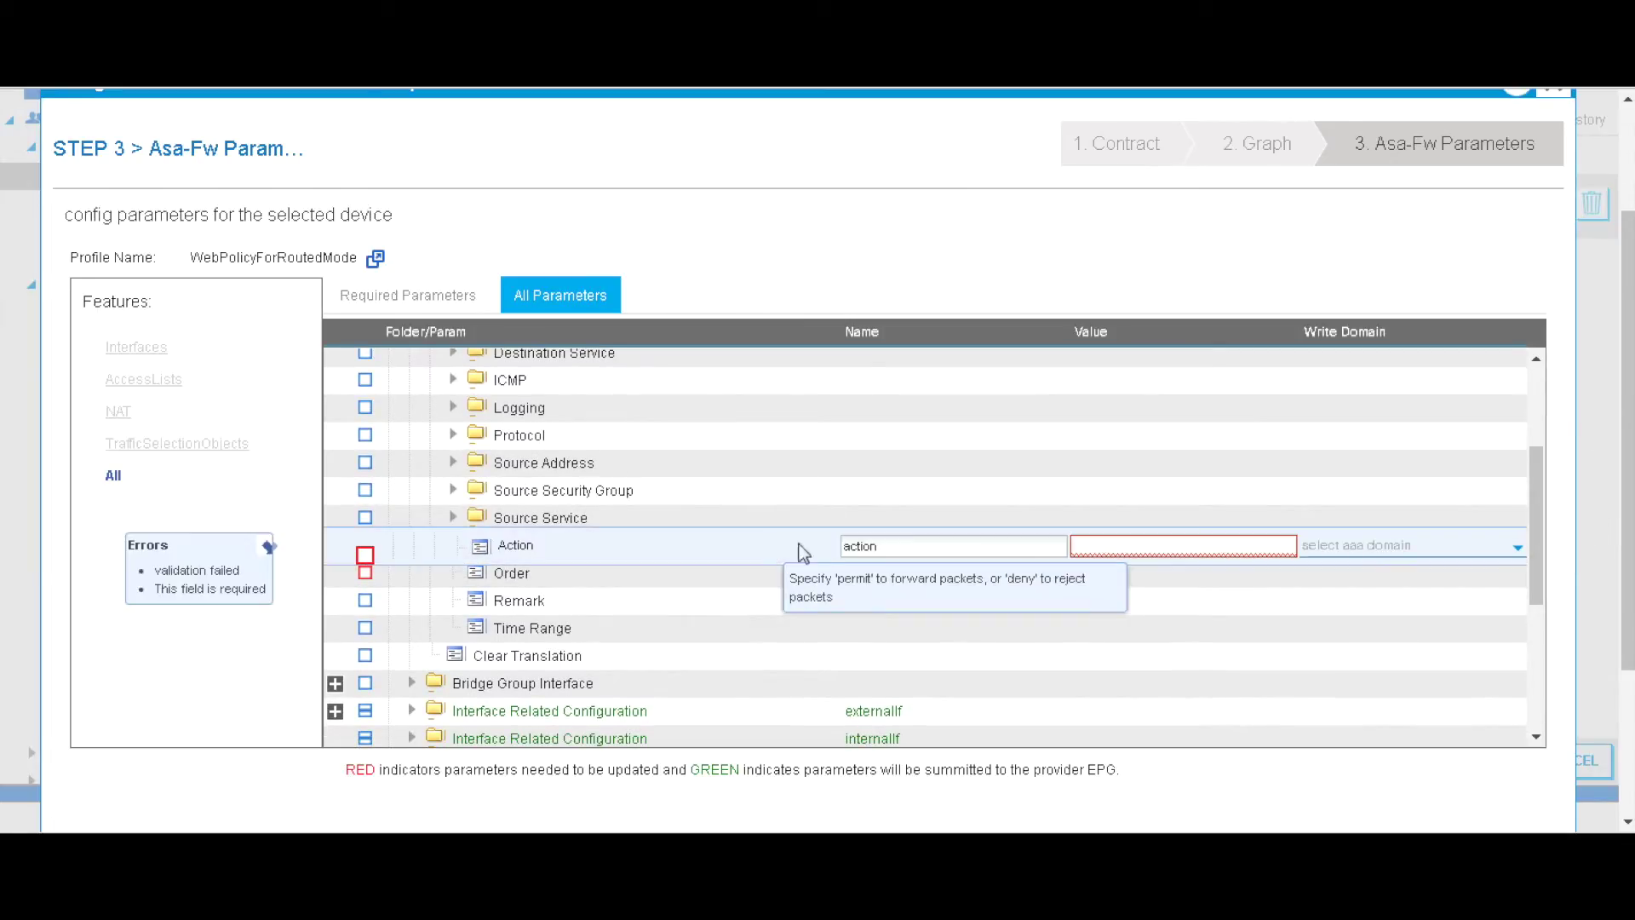
pyautogui.write('permit')
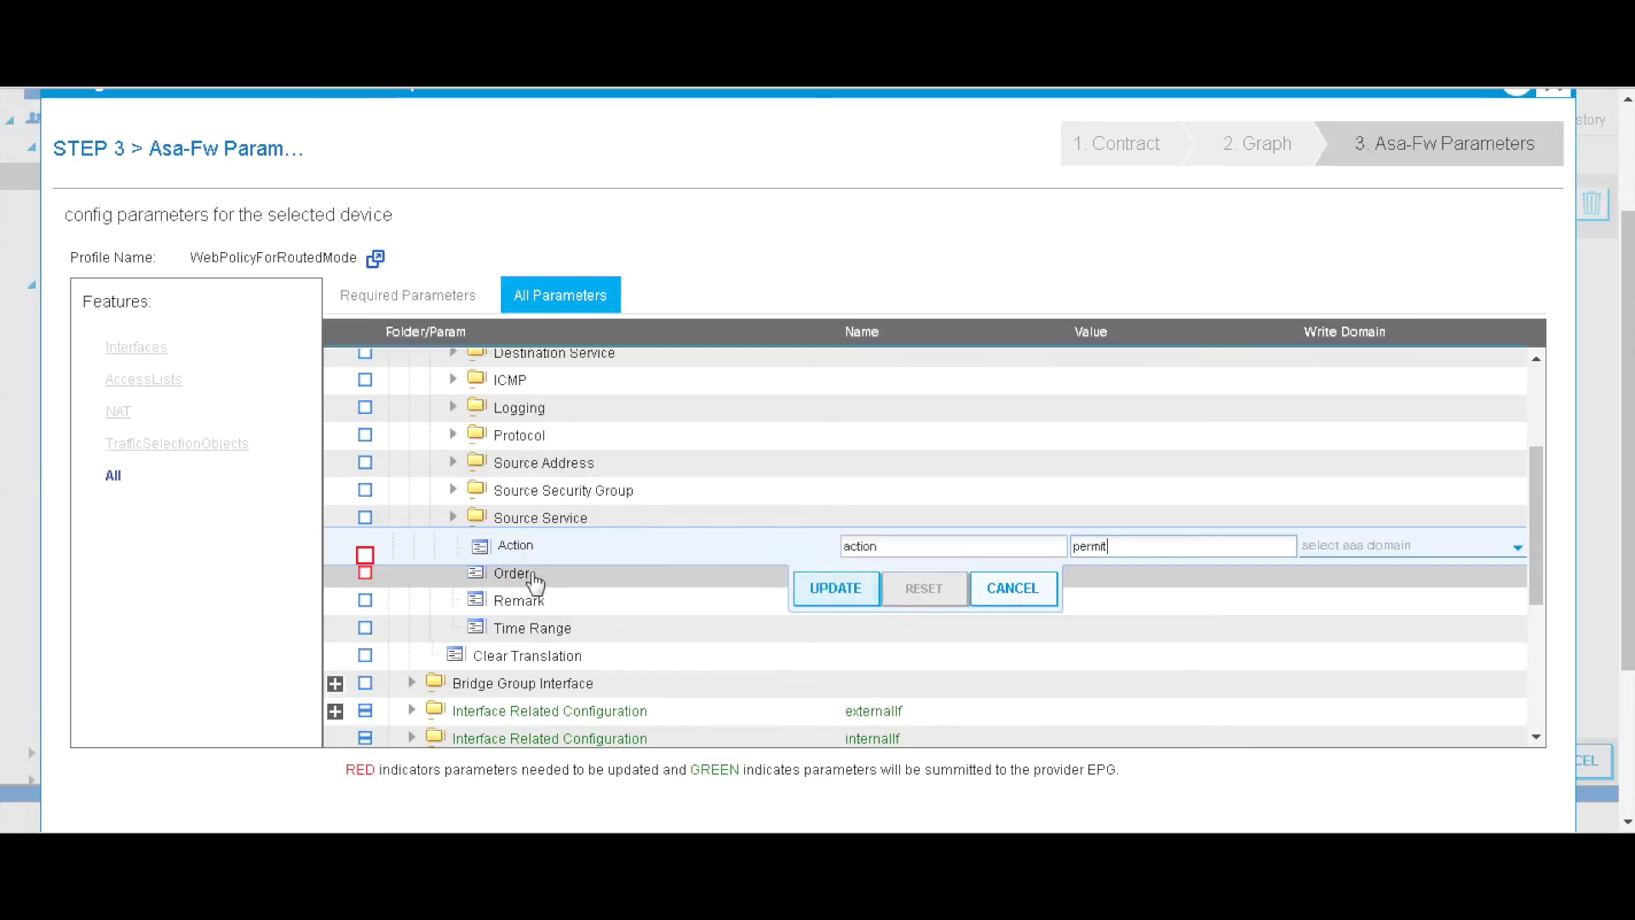
pyautogui.click(824, 596)
pyautogui.click(595, 575)
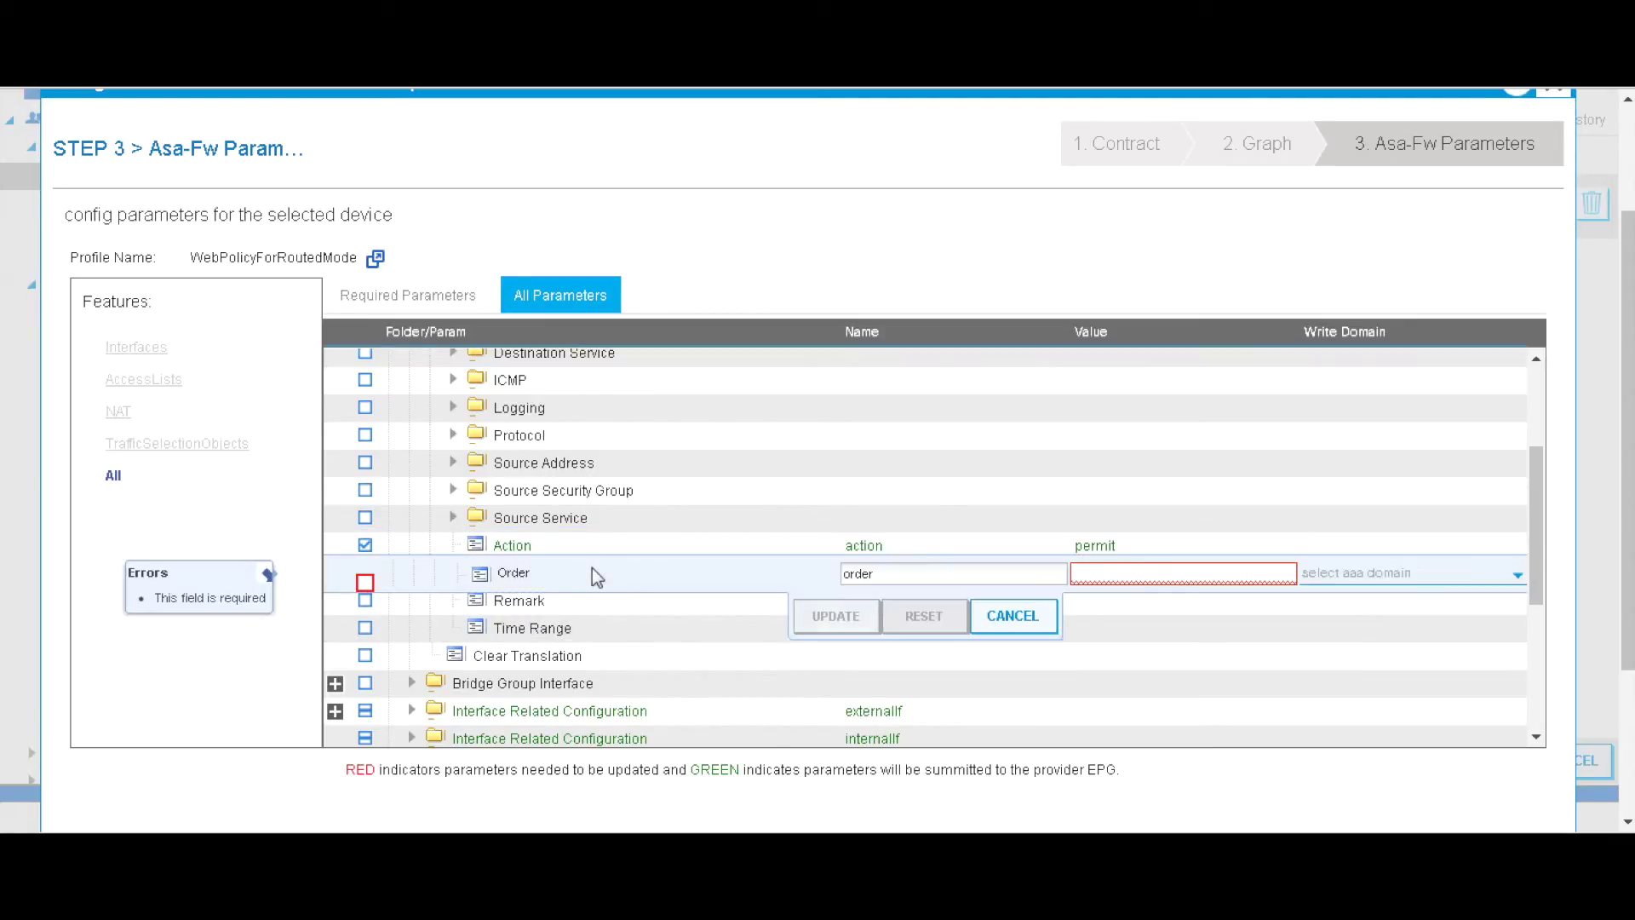
pyautogui.click(1115, 575)
pyautogui.write('10')
pyautogui.click(835, 616)
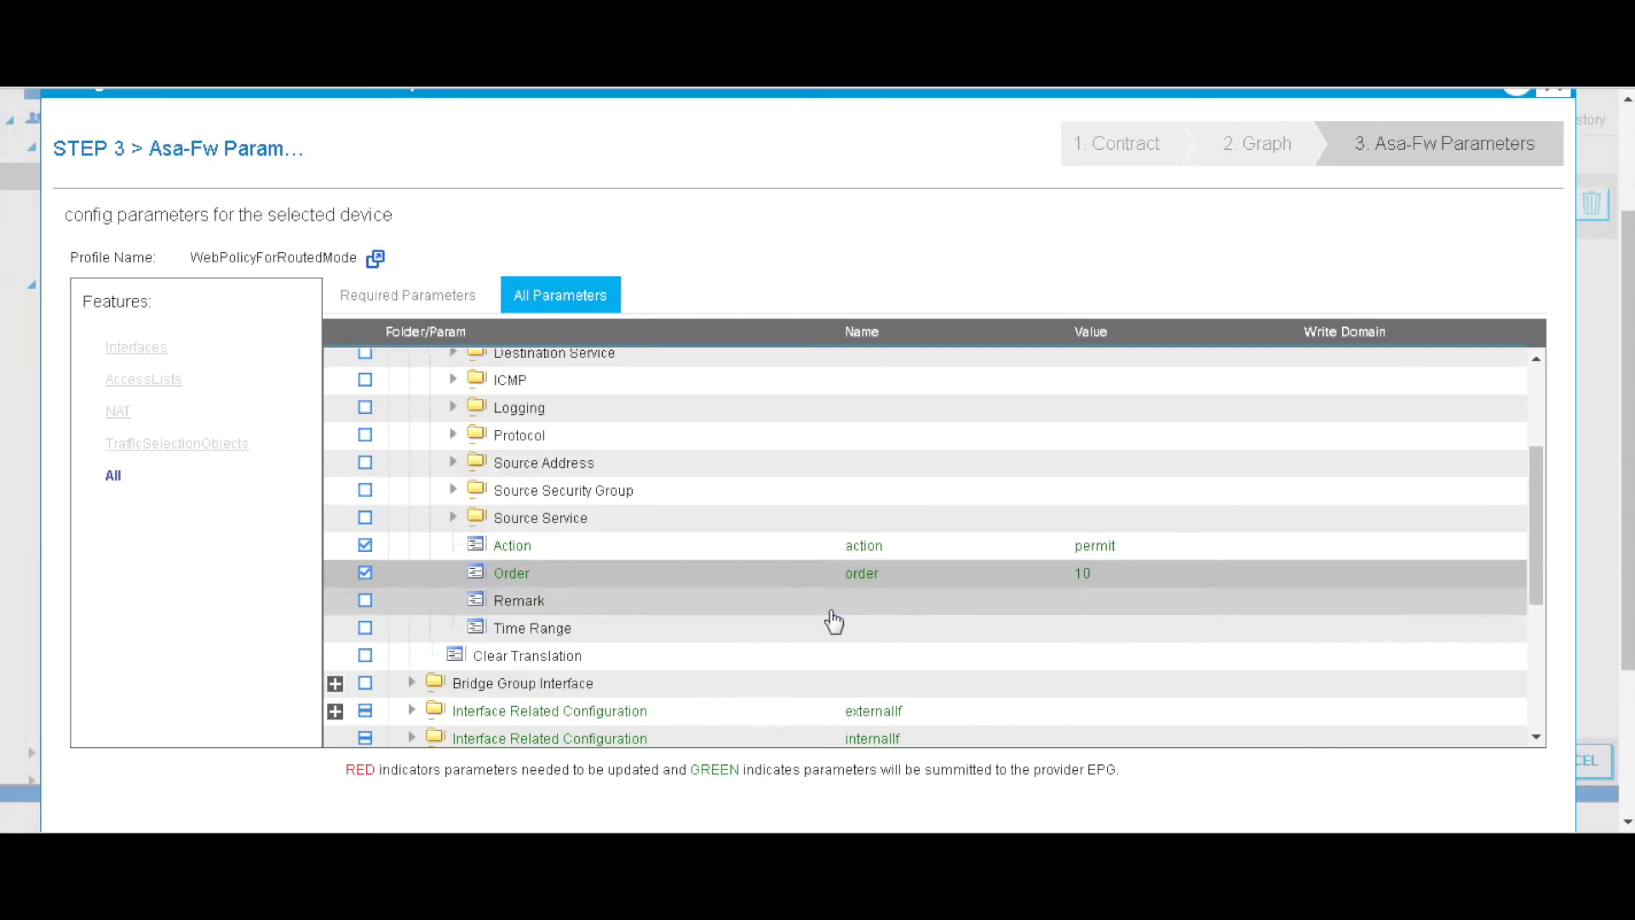
pyautogui.moveTo(1532, 523); pyautogui.dragTo(1529, 610)
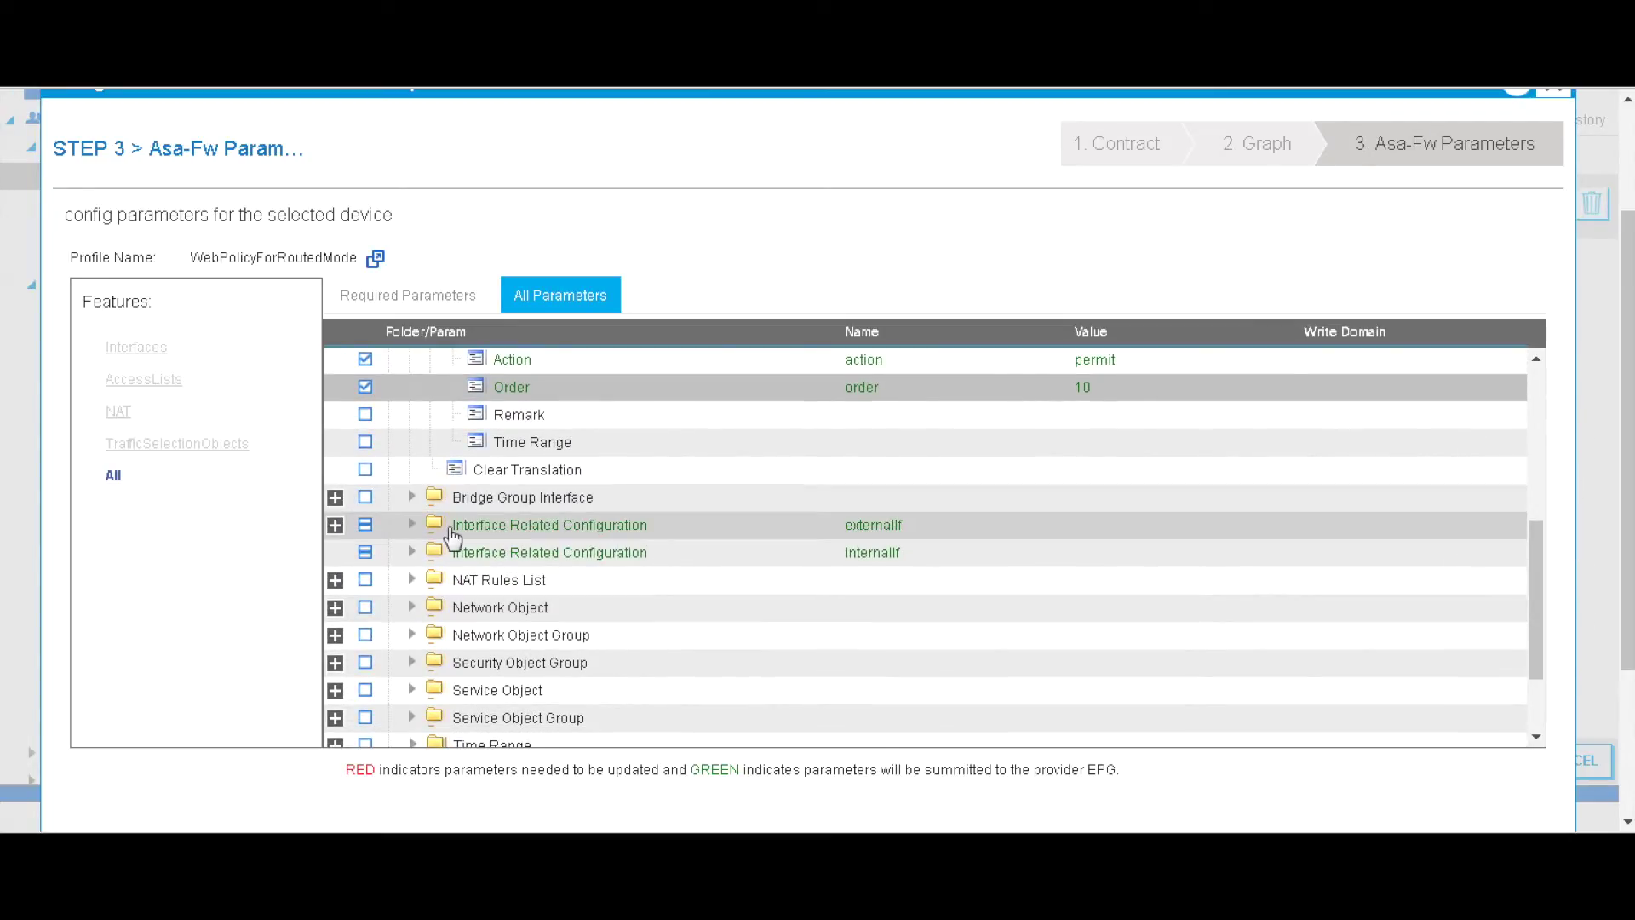
# - Give externalIf the IPv4 Address/Netmask 6.6.6.25/24
pyautogui.click(410, 526)
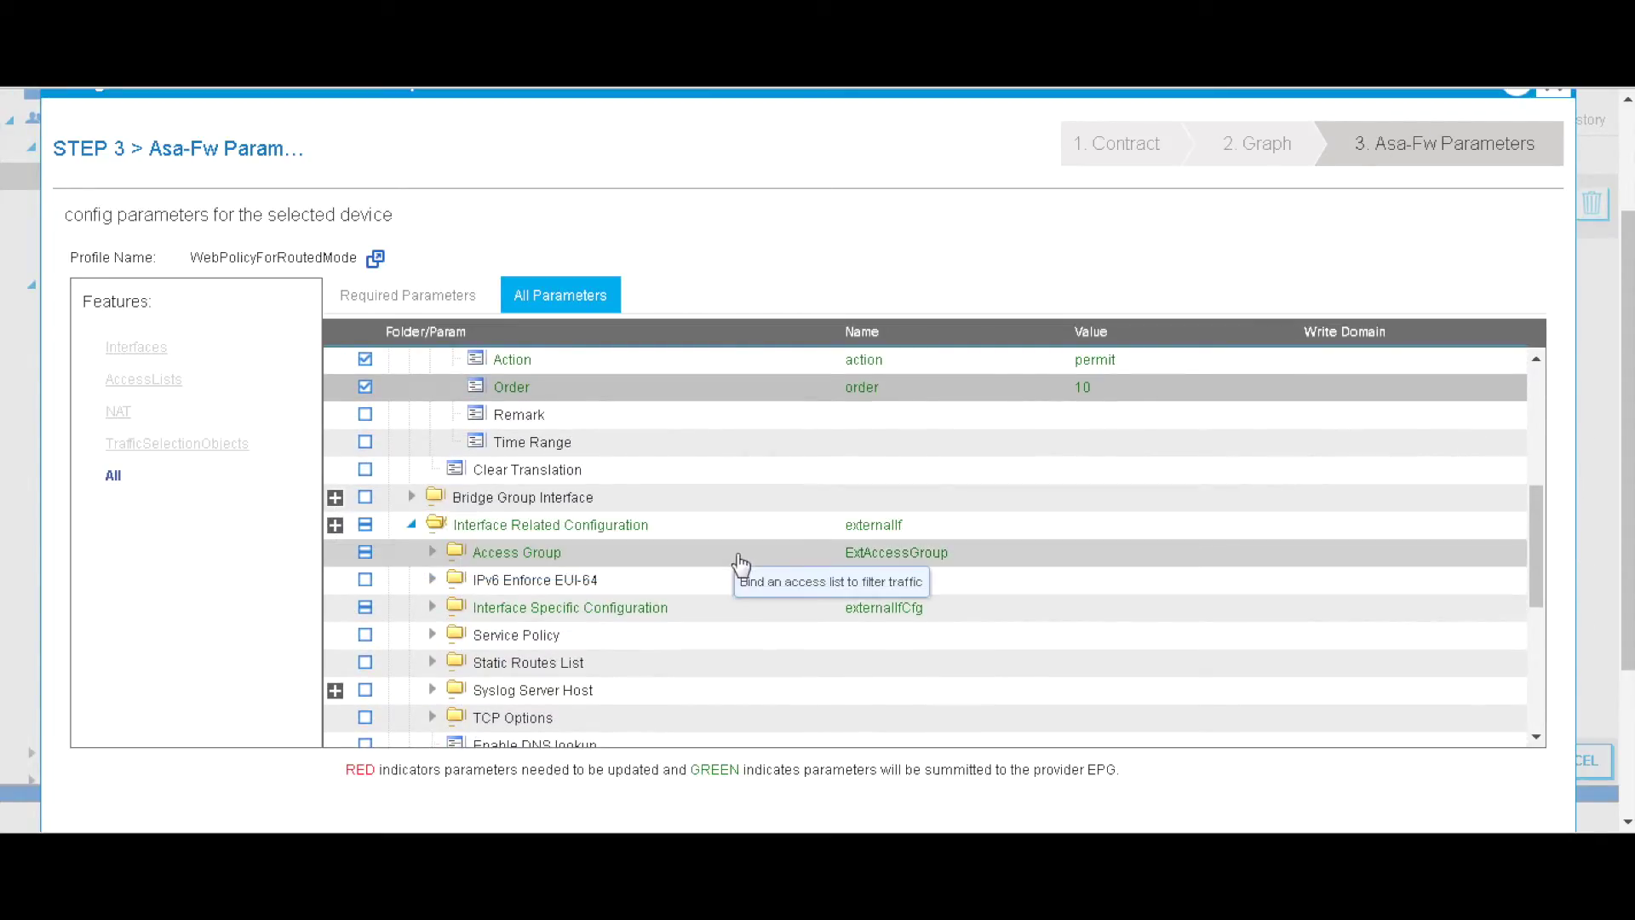
pyautogui.moveTo(1548, 514); pyautogui.dragTo(1542, 551)
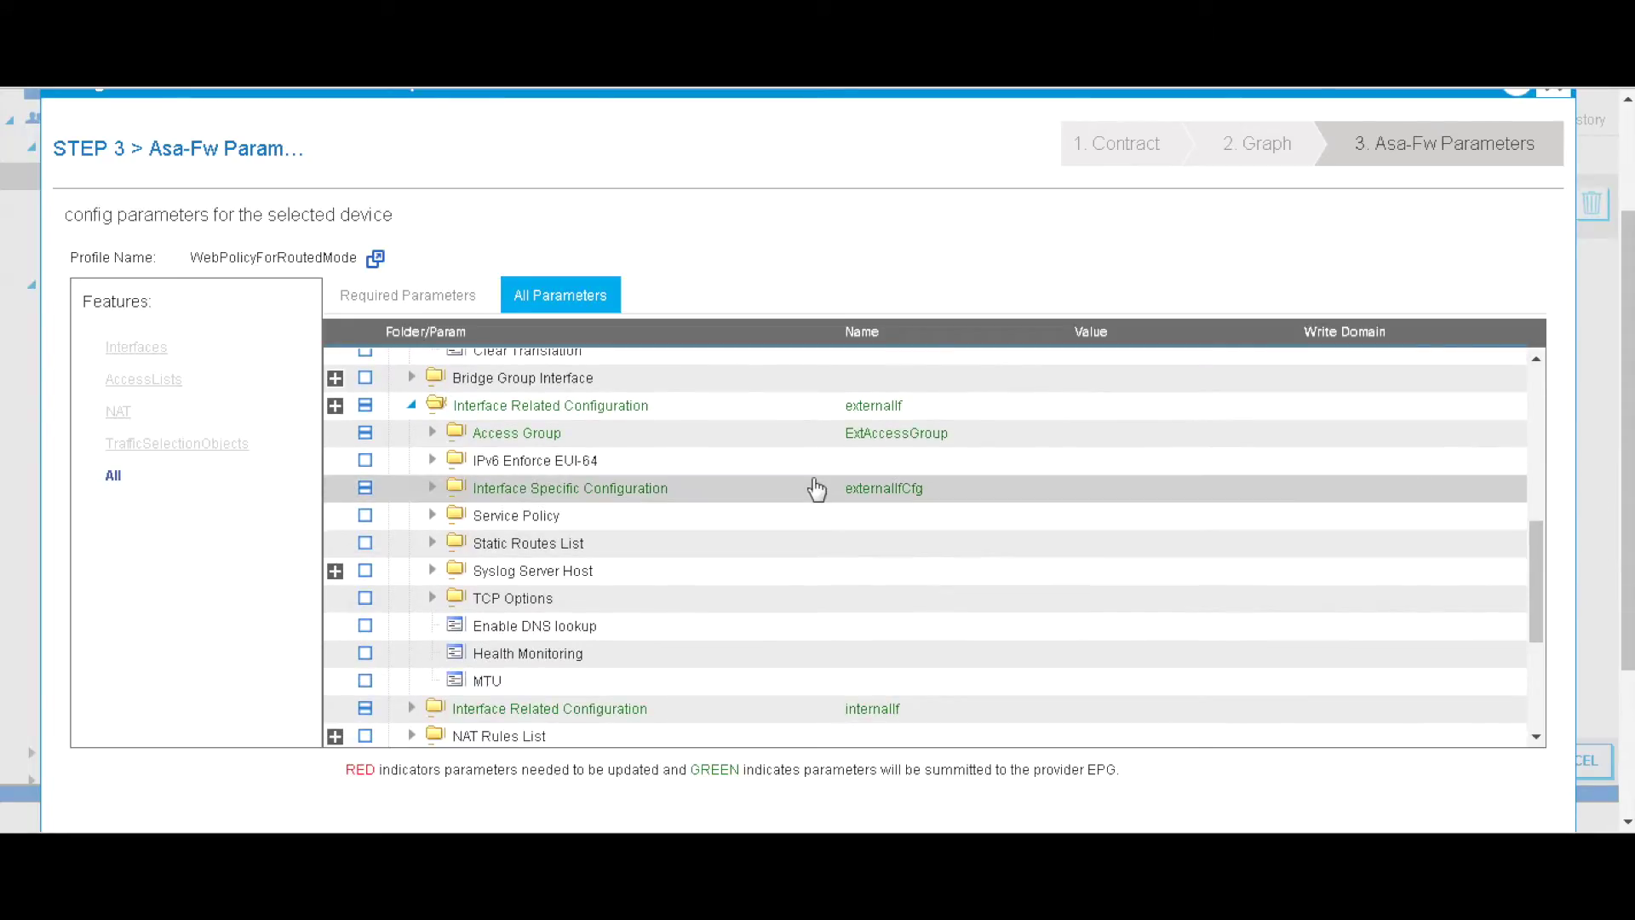
pyautogui.click(430, 489)
pyautogui.click(524, 517)
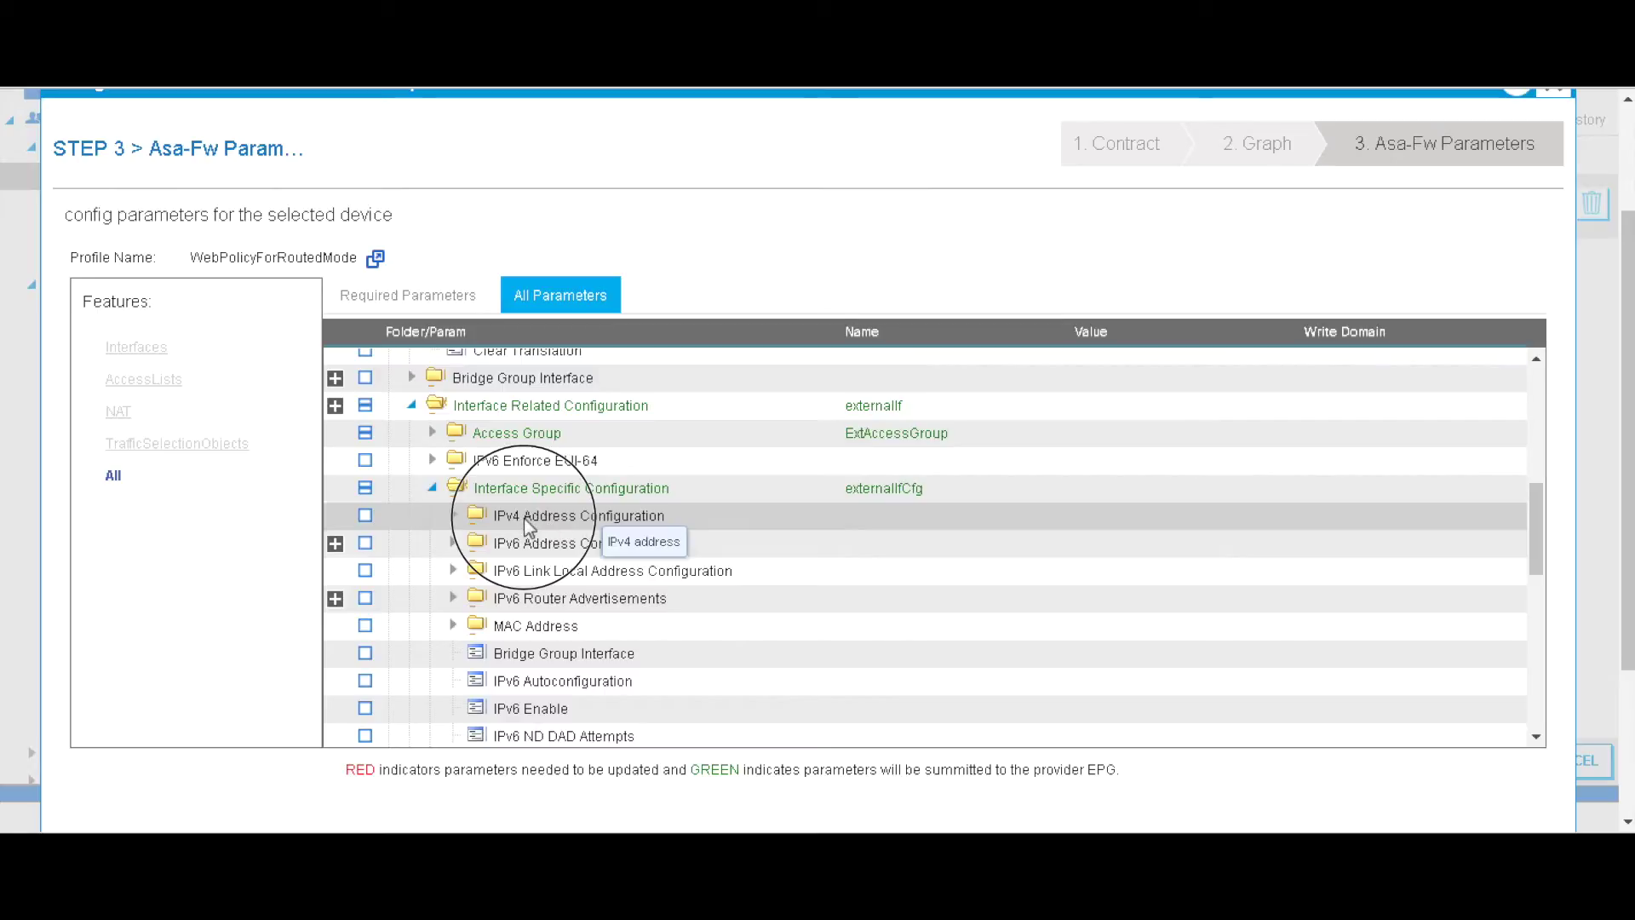
pyautogui.click(453, 514)
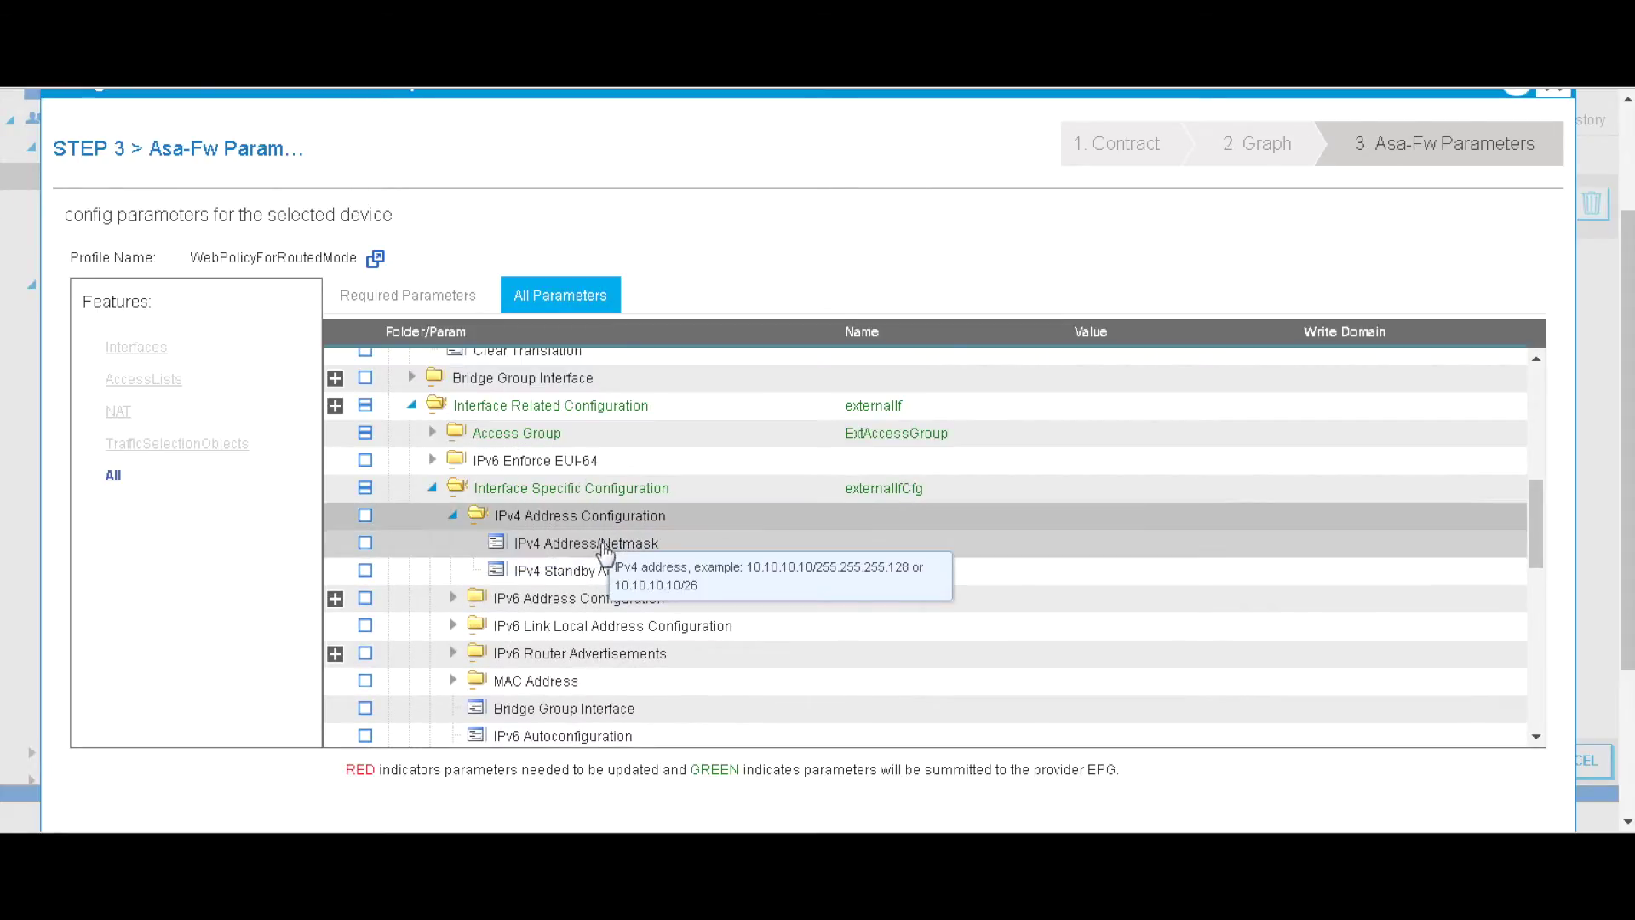
pyautogui.click(597, 543)
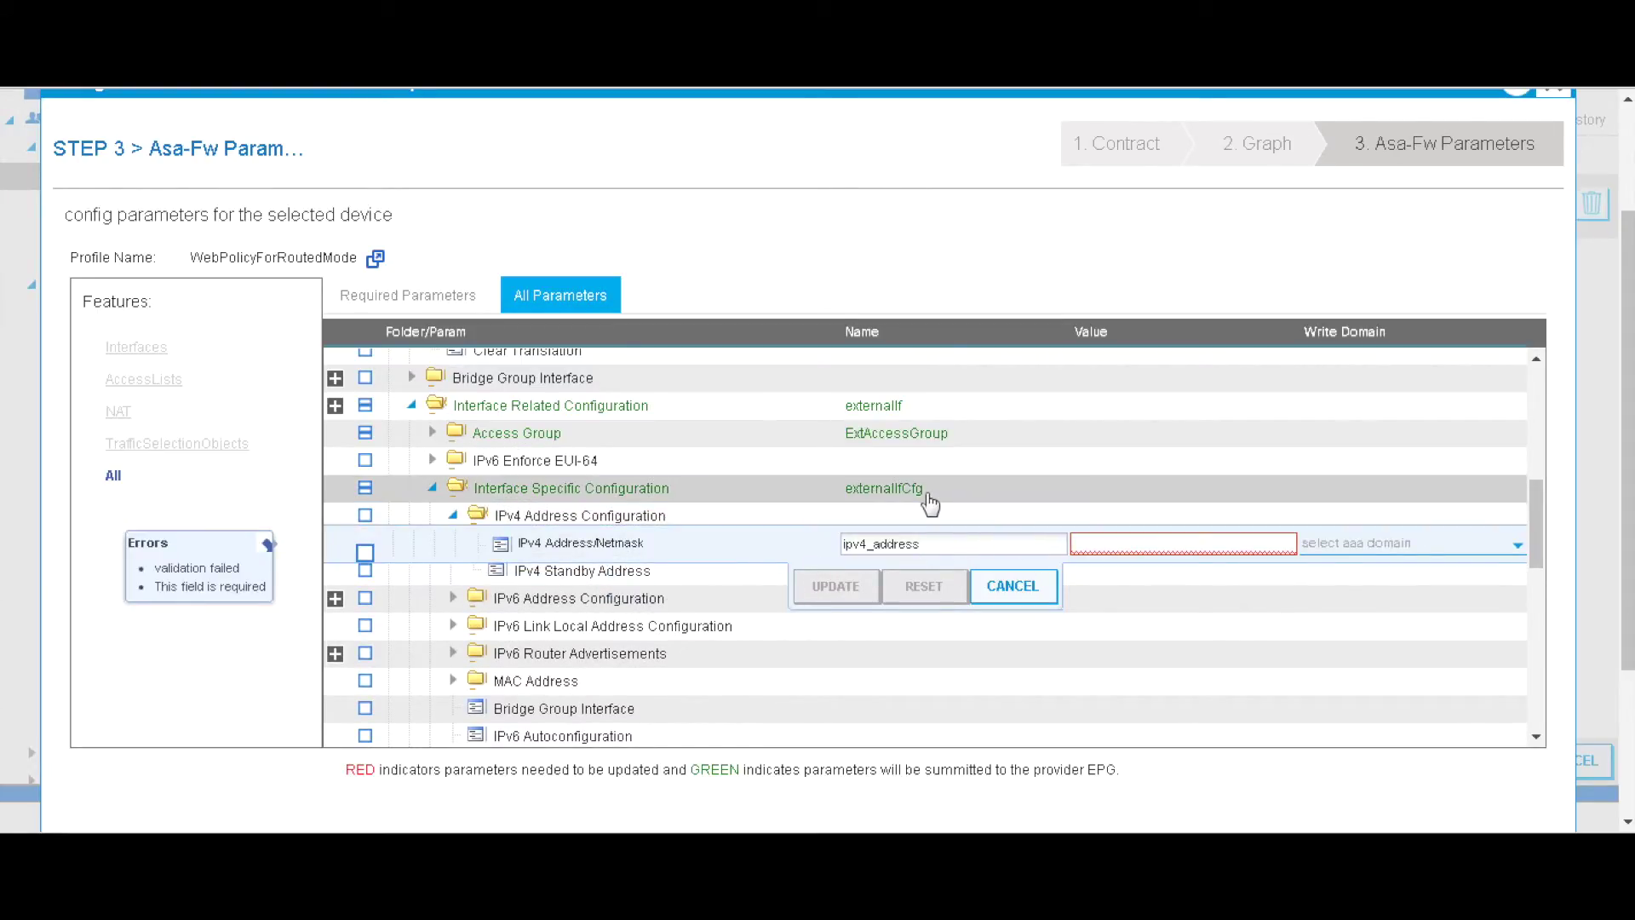
pyautogui.click(1119, 545)
pyautogui.write('6.6.6.2')
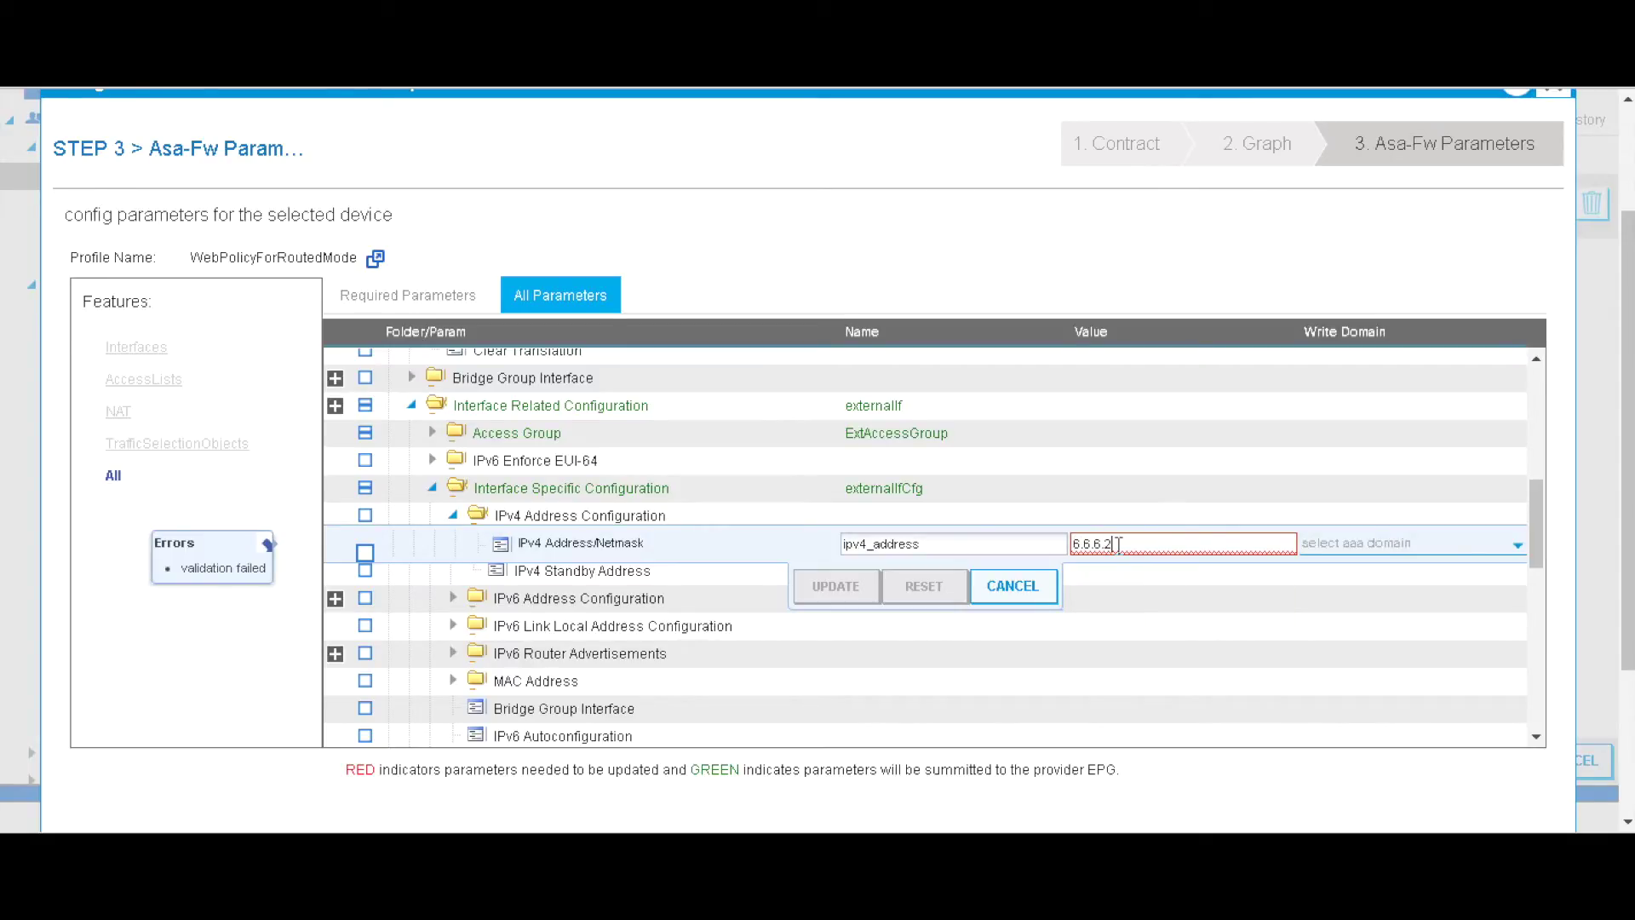
pyautogui.write('5/24')
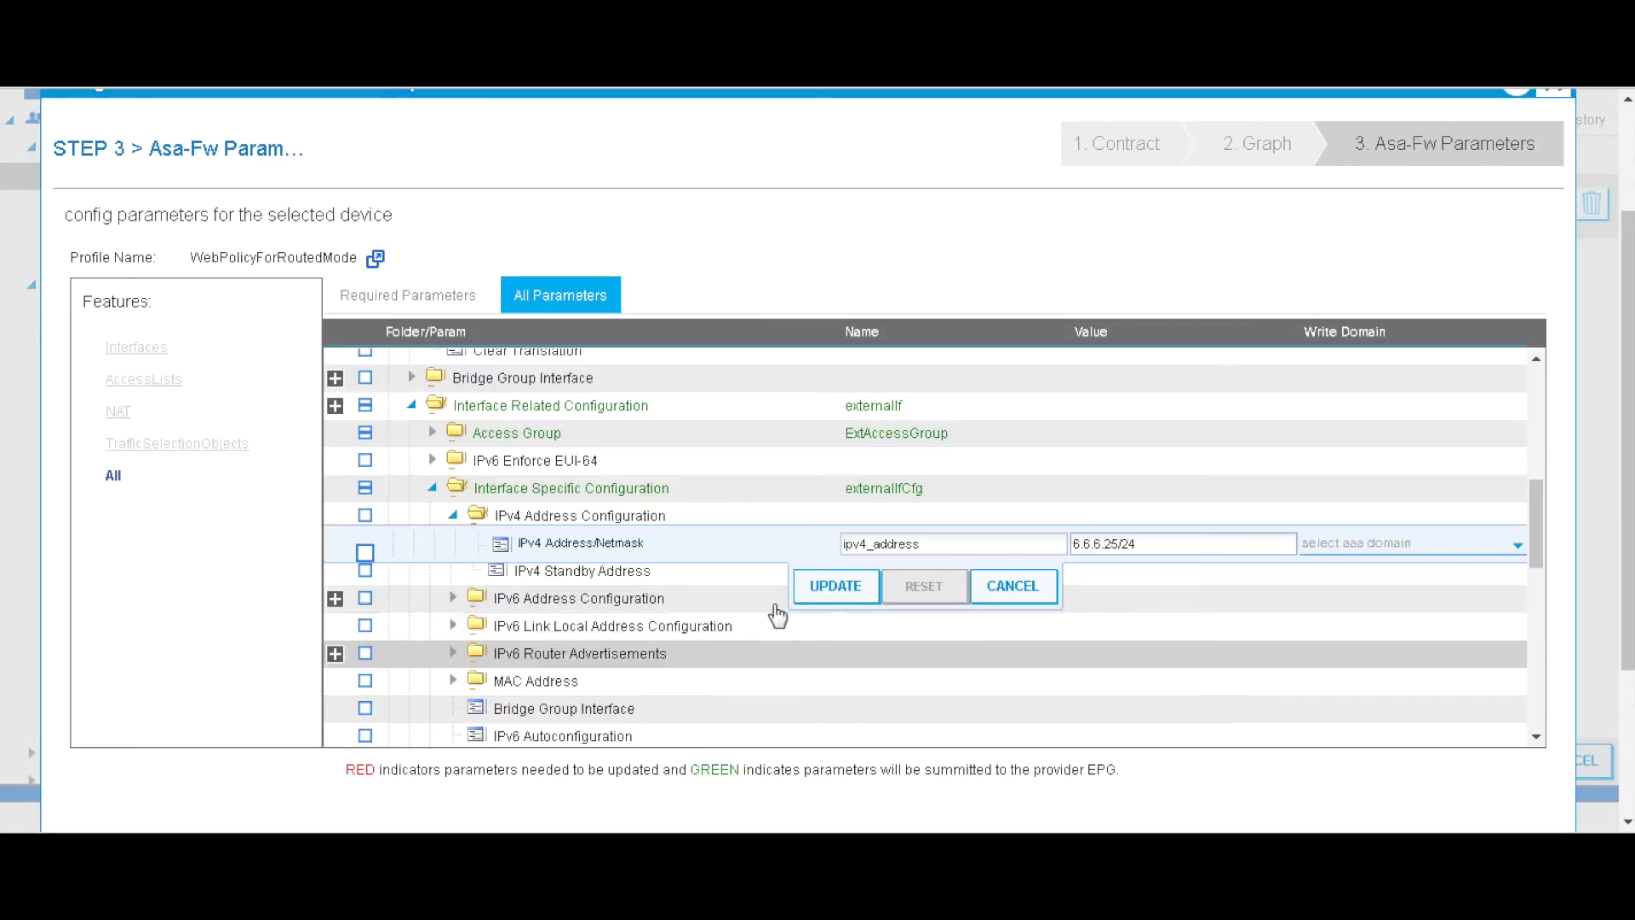
pyautogui.click(809, 592)
pyautogui.scroll(-3, 814, 630)
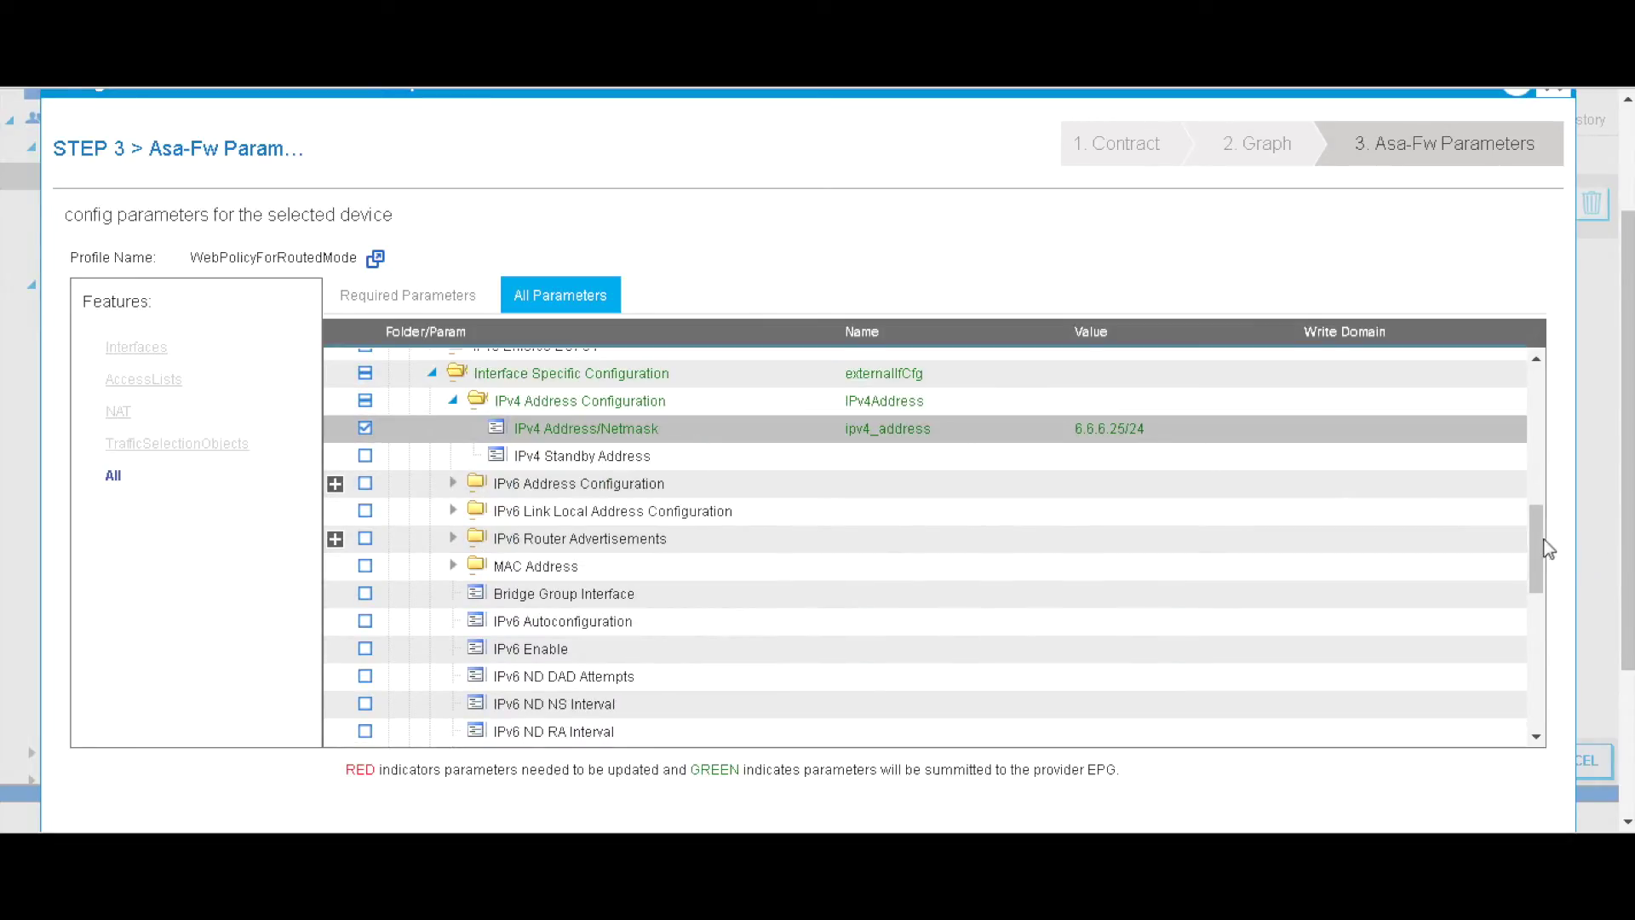
pyautogui.moveTo(1538, 536); pyautogui.dragTo(1539, 615)
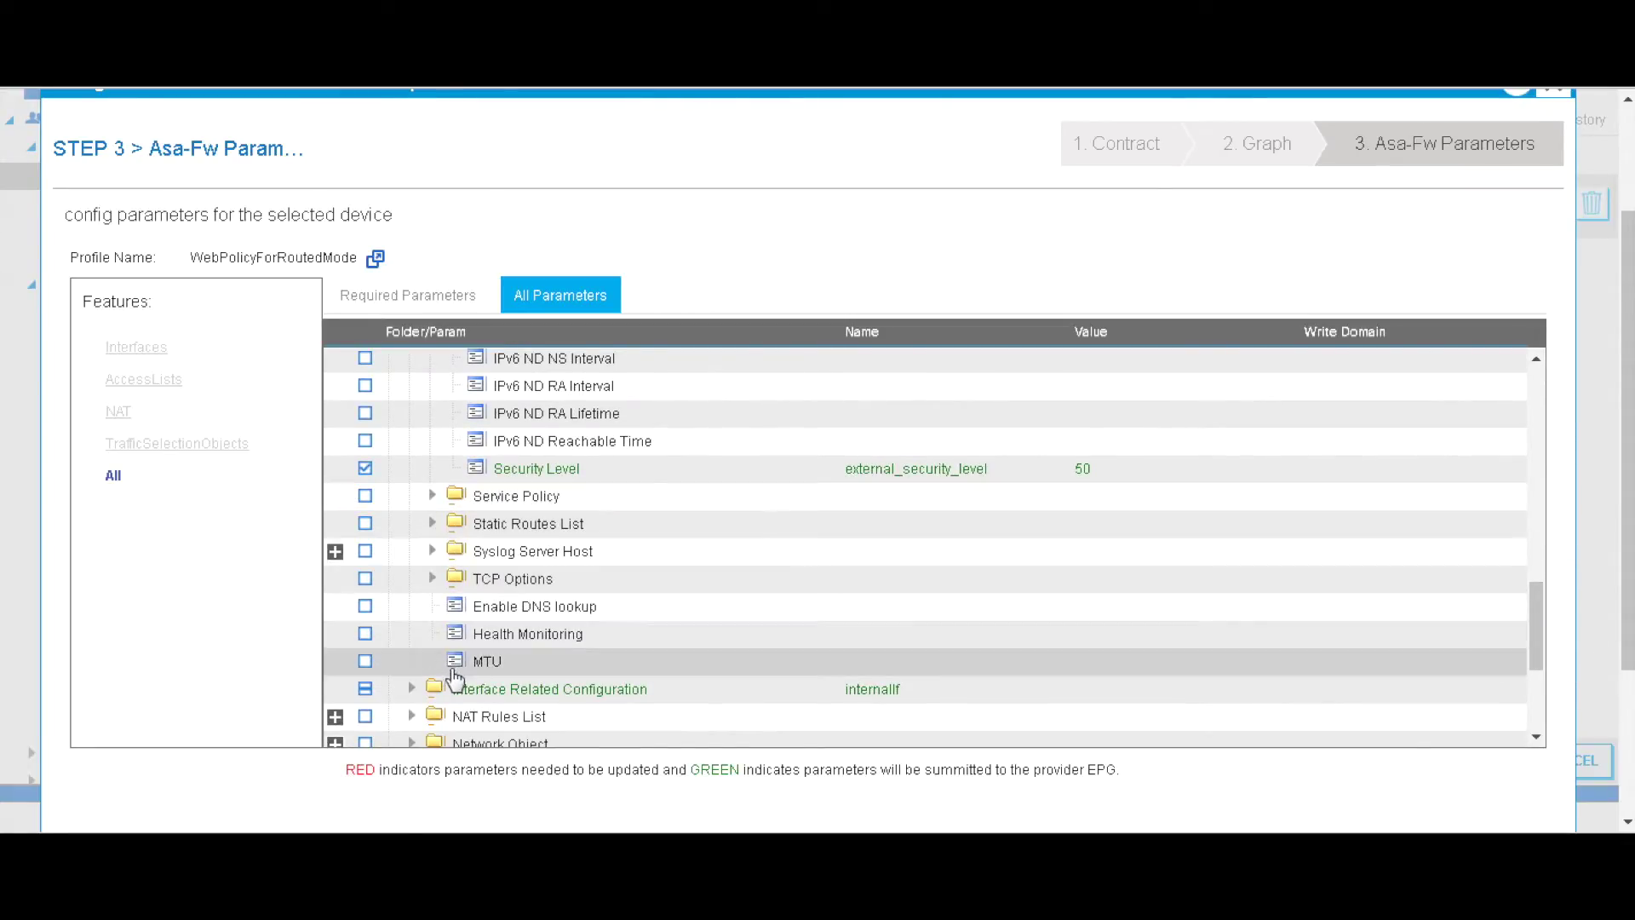
# - Expand internalIf and its Interface Specific Configuration
pyautogui.click(413, 688)
pyautogui.moveTo(1534, 576); pyautogui.dragTo(1535, 616)
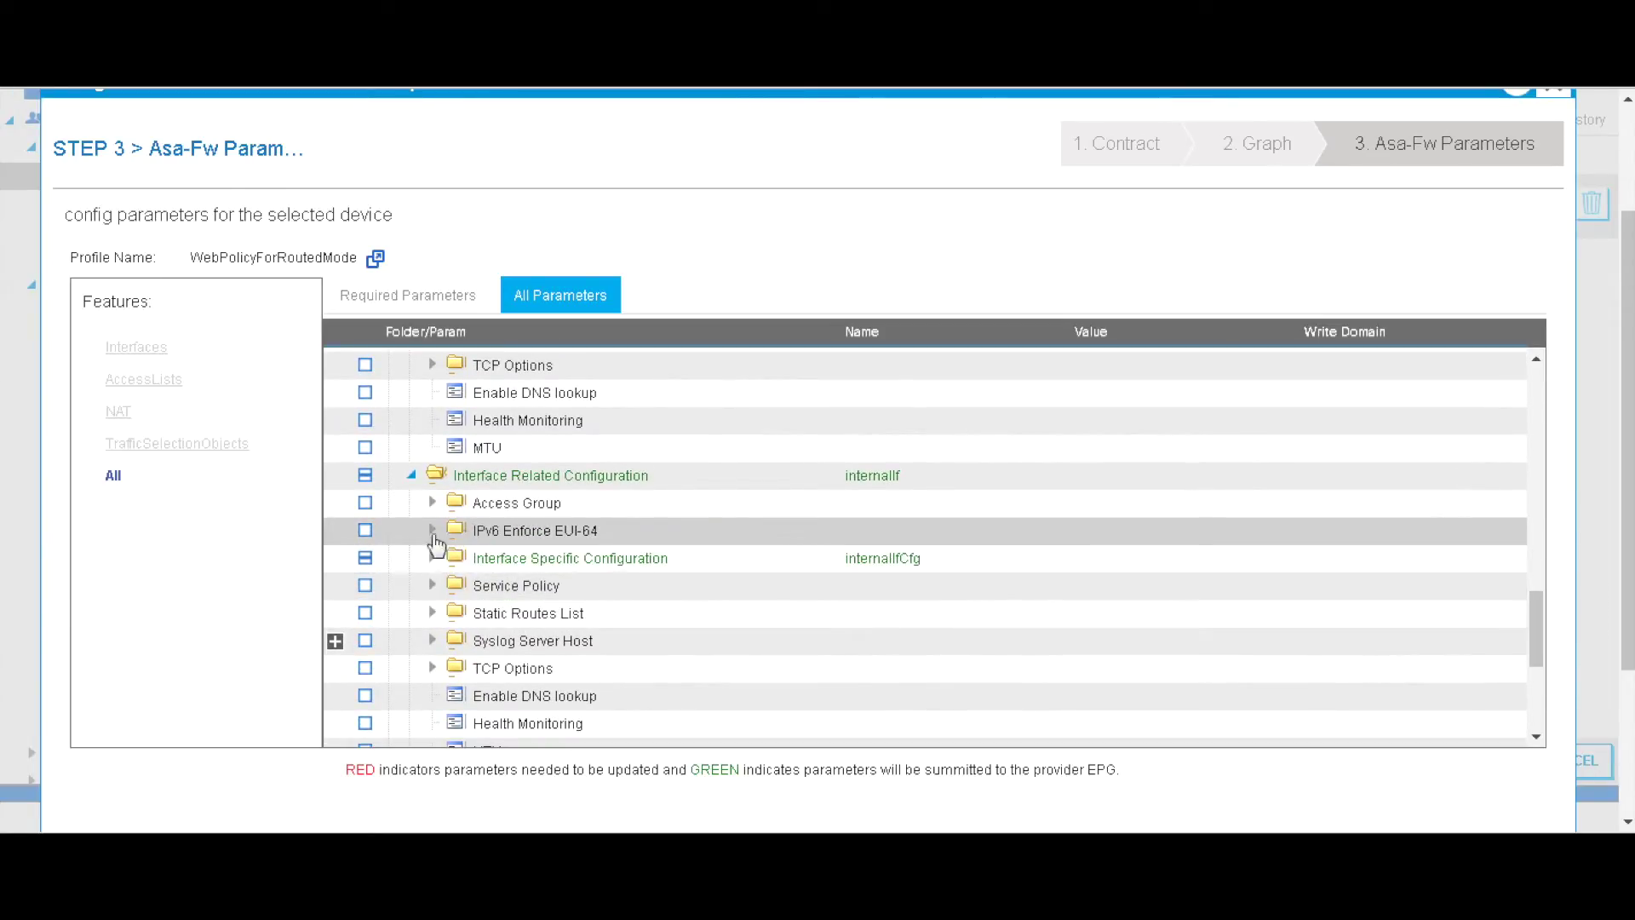
pyautogui.click(433, 559)
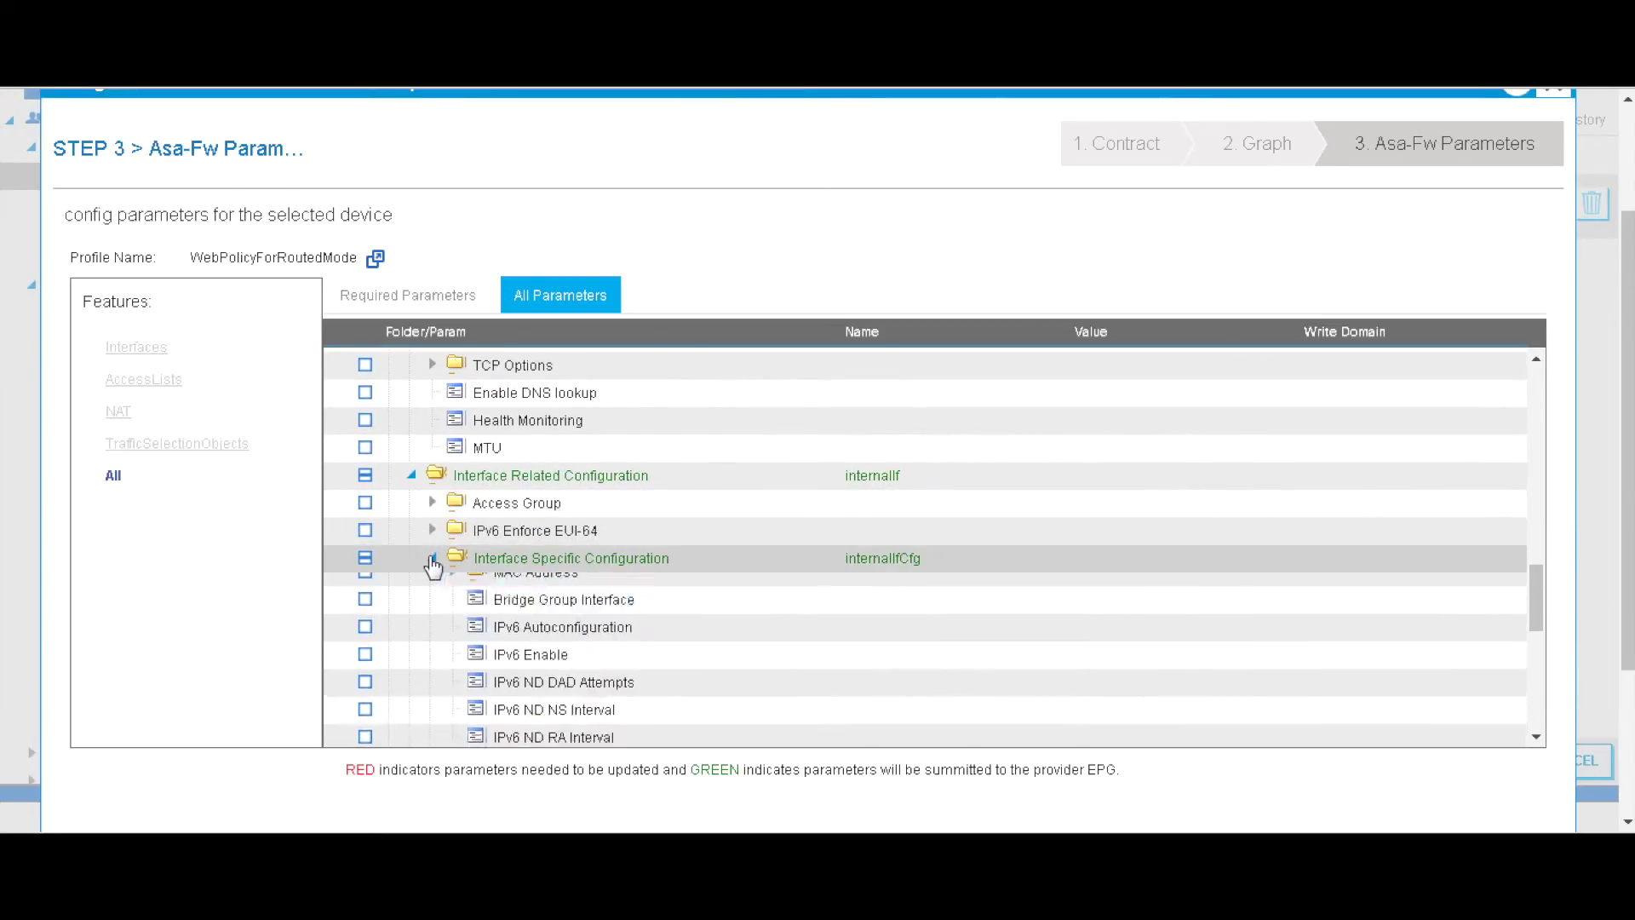
# - Enter 7.7.7.25/24 as internalIf's IPv4 Address/Netmask under IPv4 Address Configuration
pyautogui.click(454, 586)
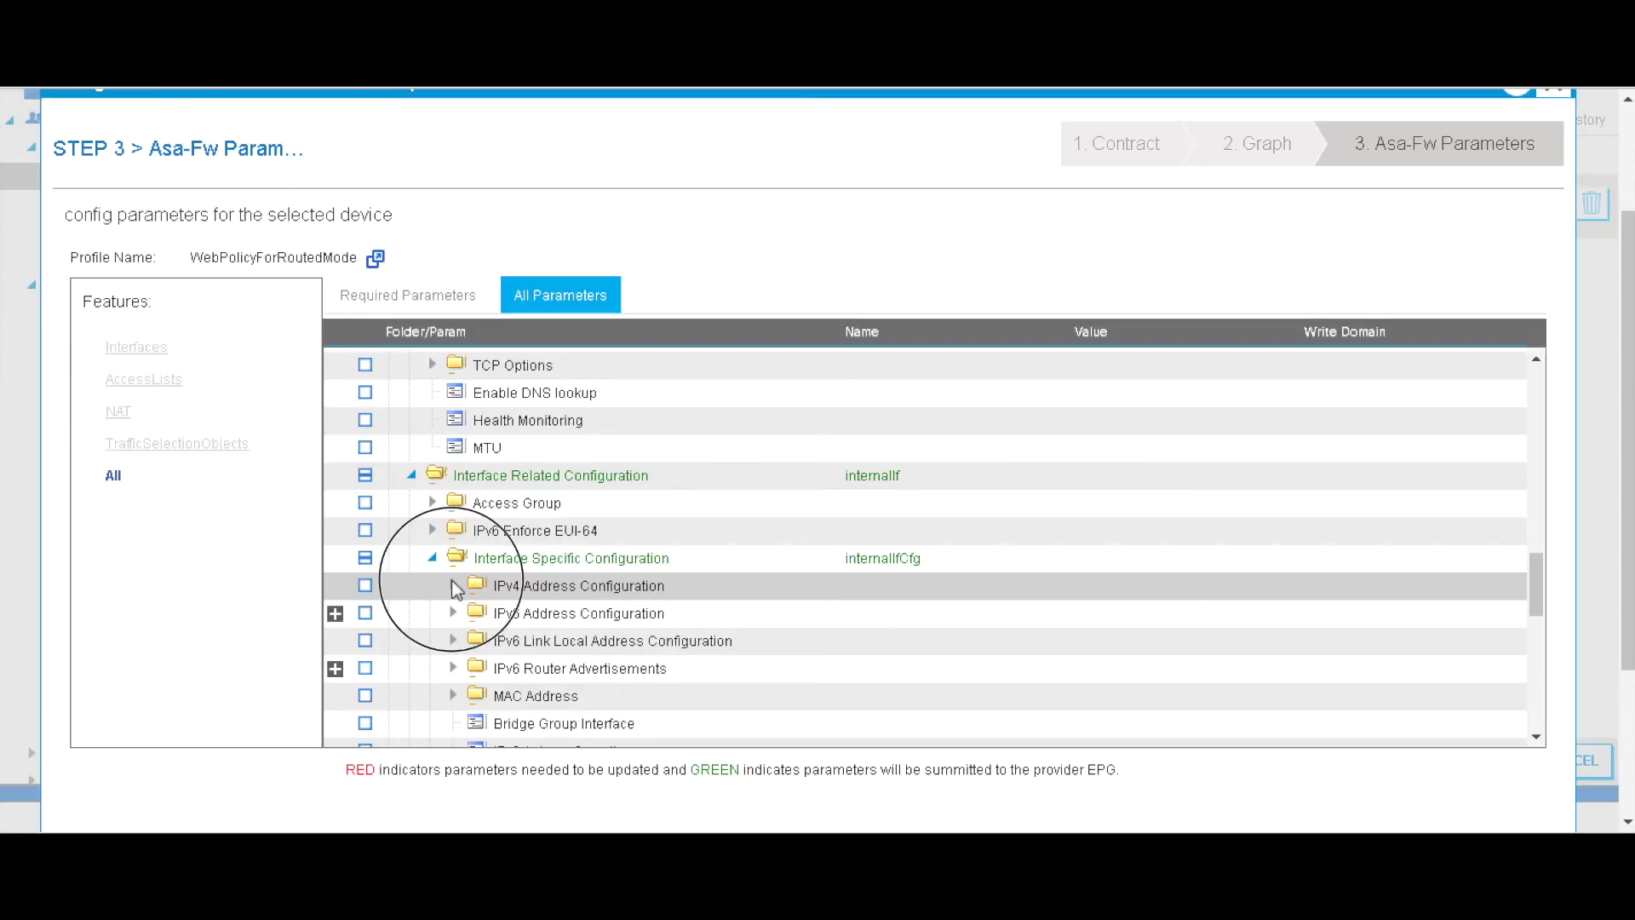
pyautogui.scroll(-2, 609, 600)
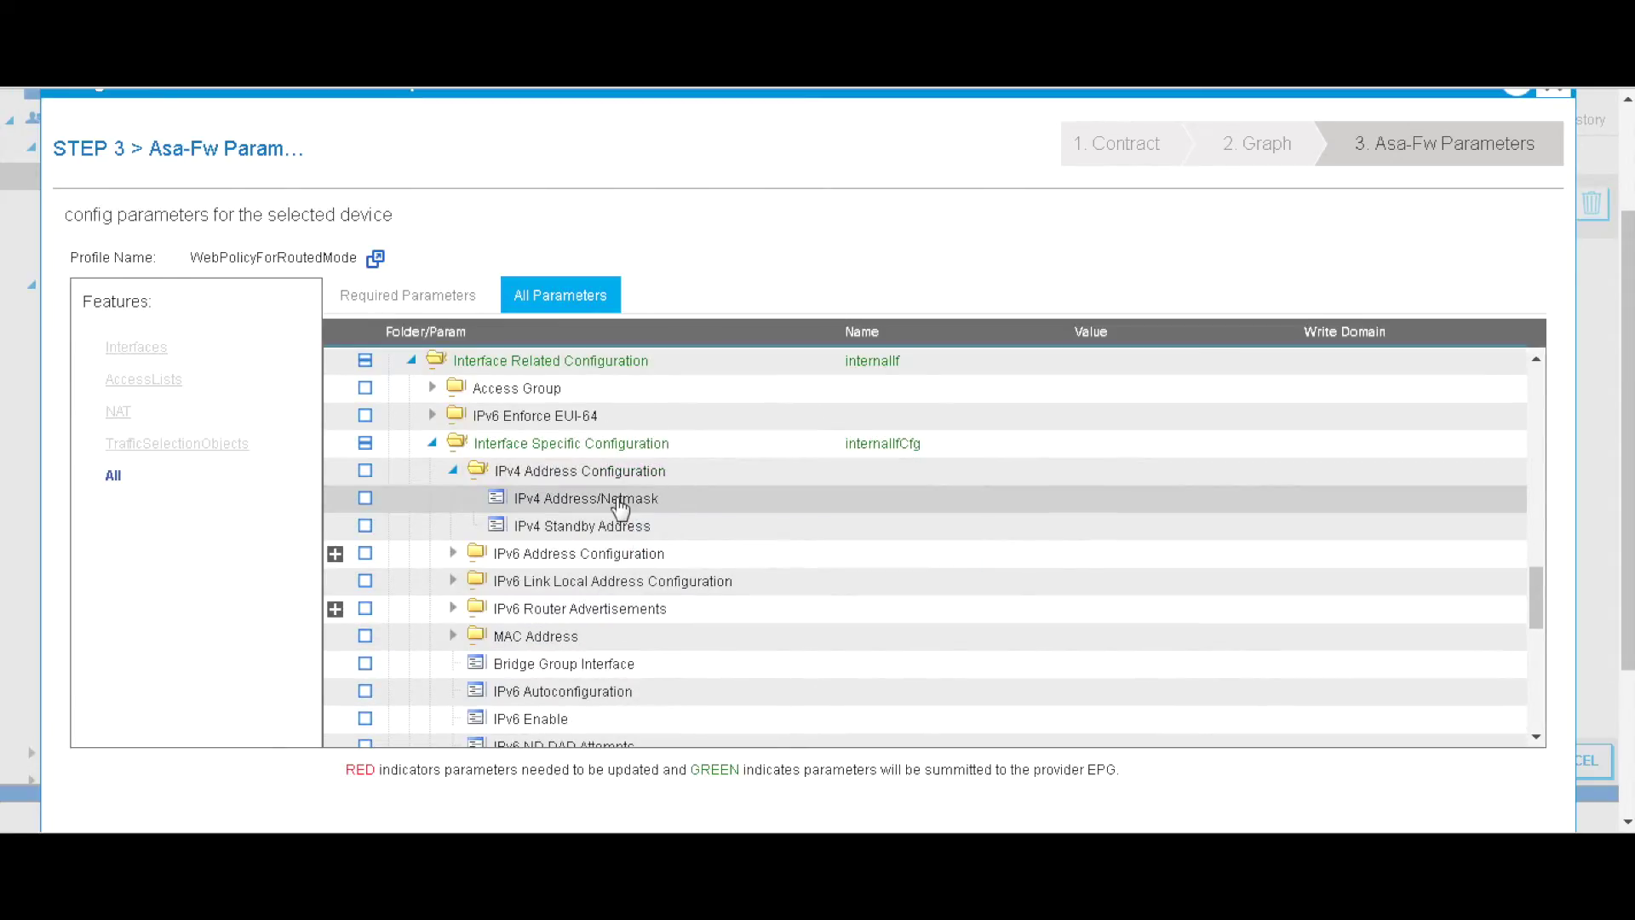
pyautogui.doubleClick(618, 502)
pyautogui.click(1115, 502)
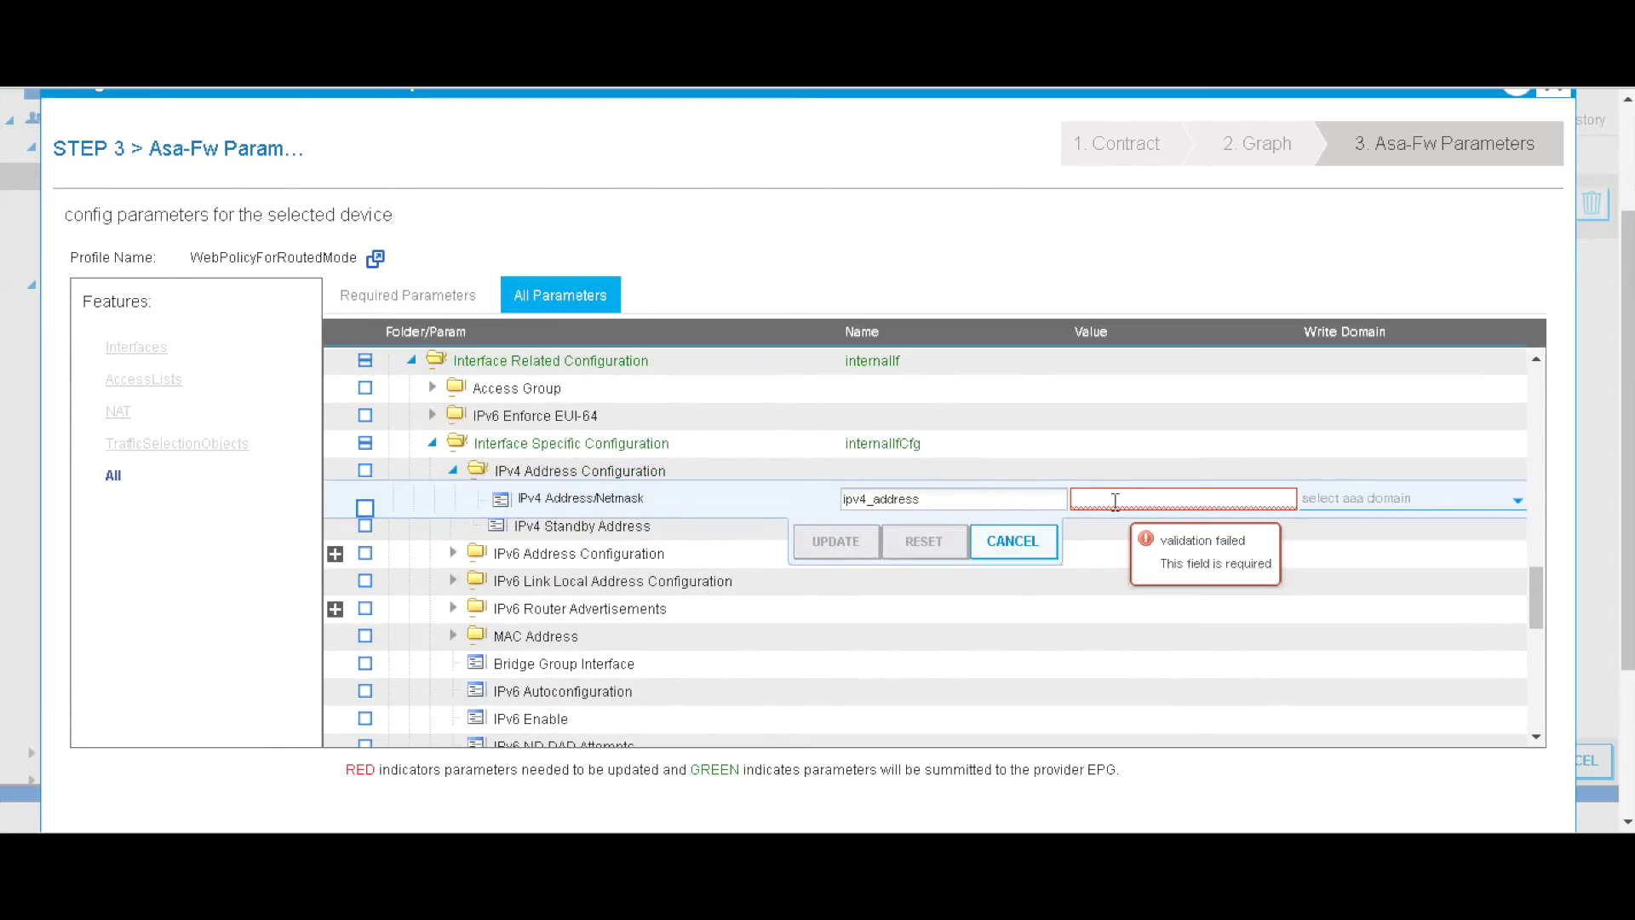
pyautogui.write('7.7.7.2')
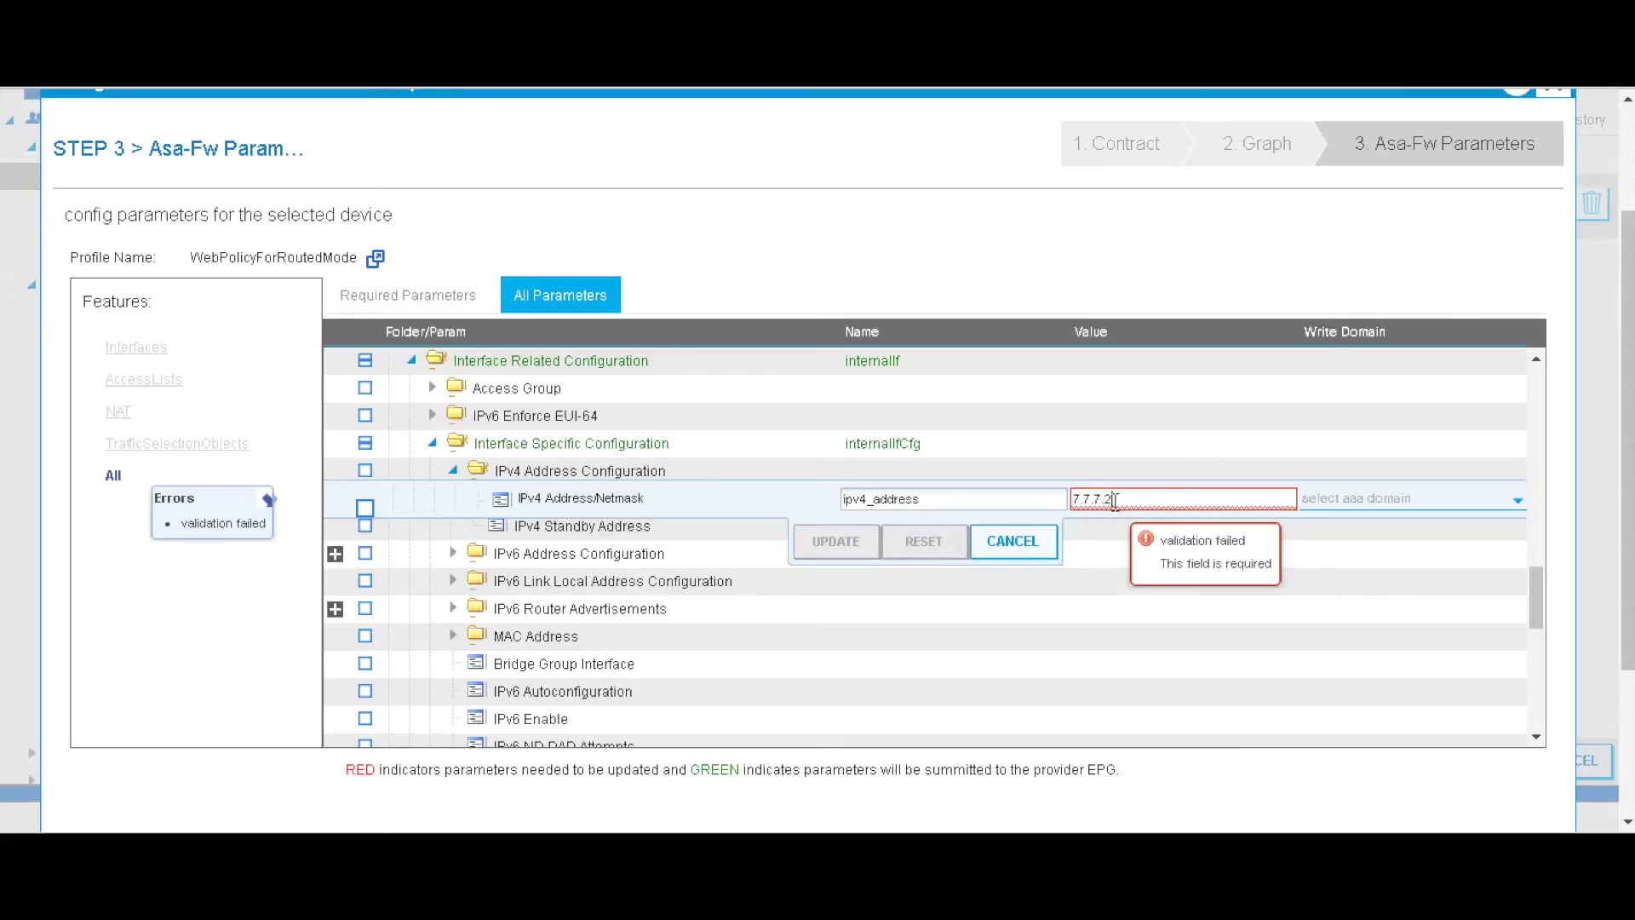
pyautogui.write('5/24')
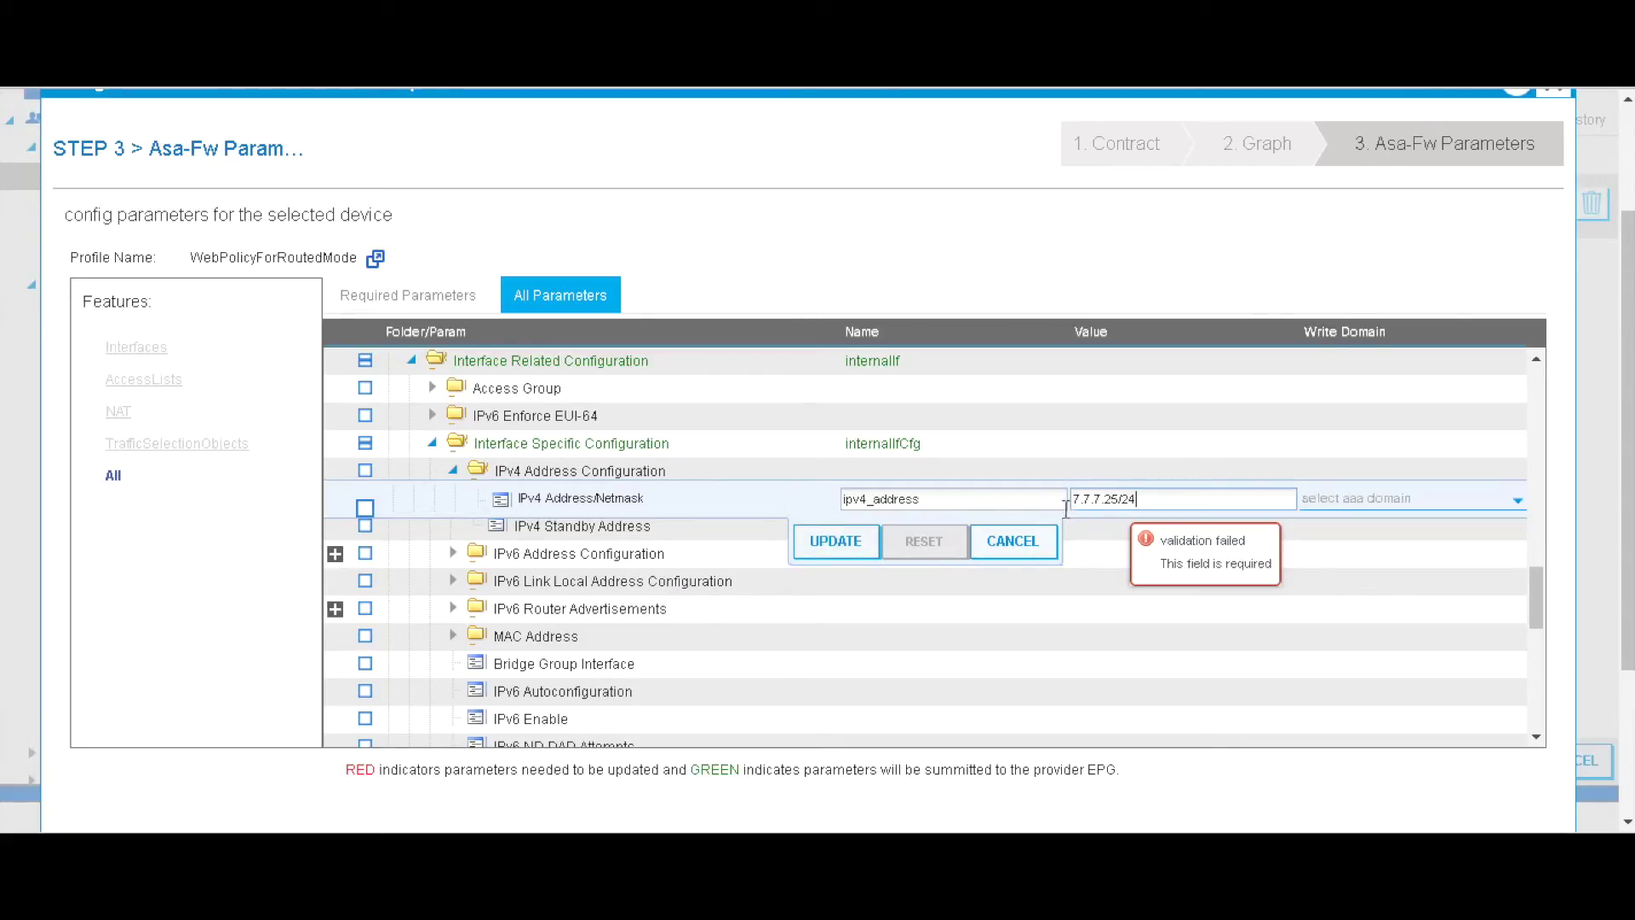
pyautogui.click(835, 541)
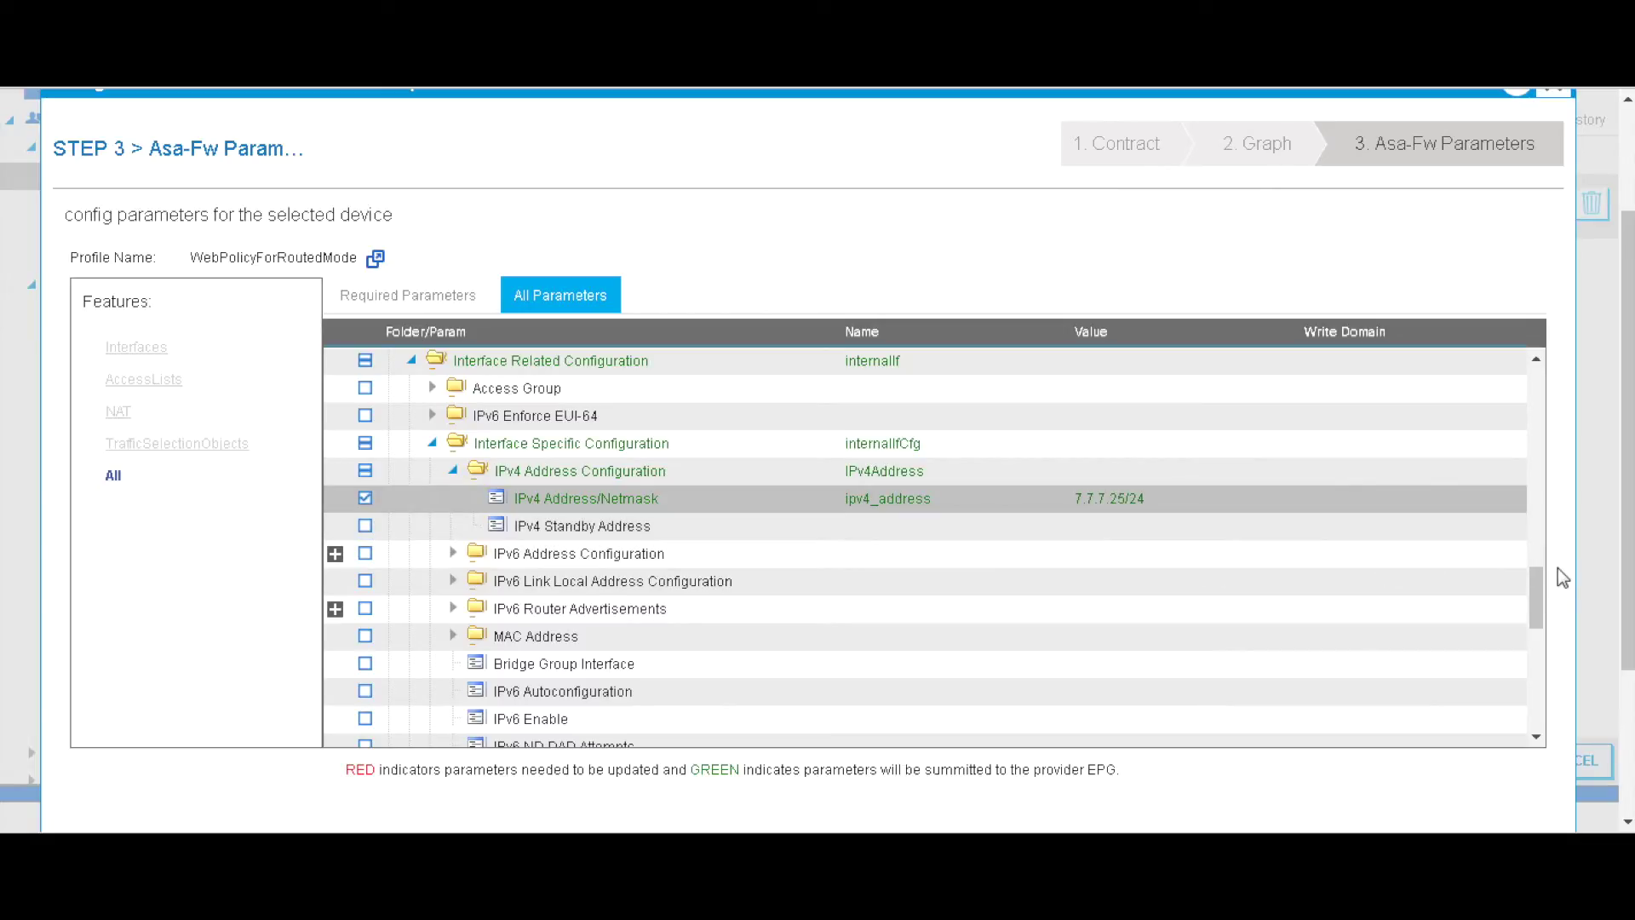
pyautogui.moveTo(1535, 579); pyautogui.dragTo(1535, 662)
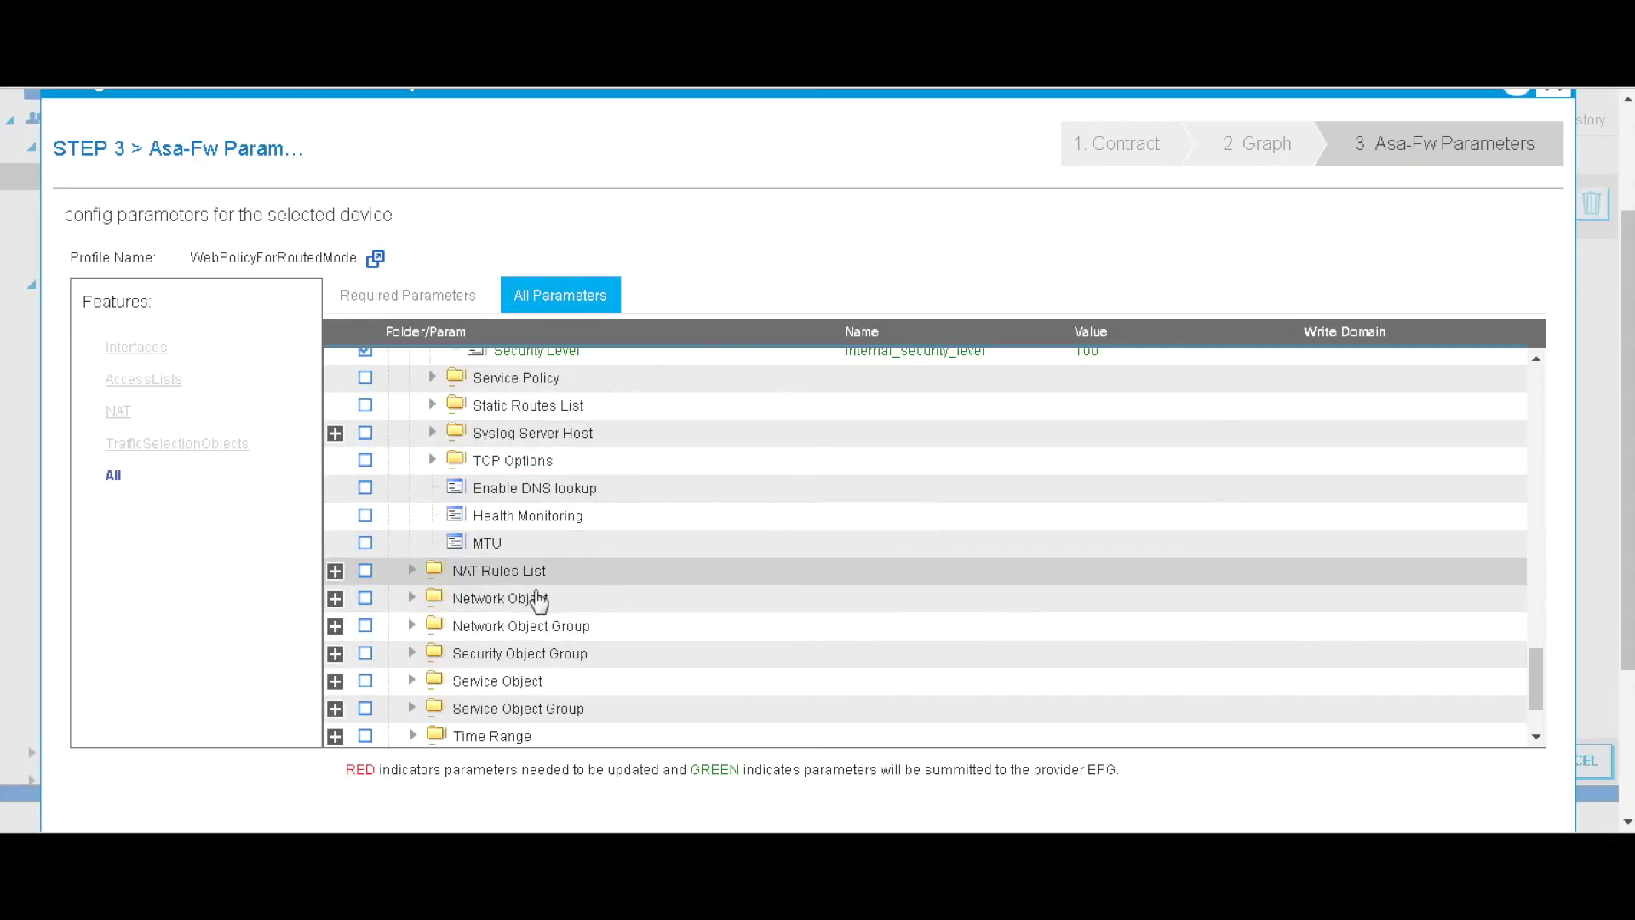
pyautogui.moveTo(596, 615)
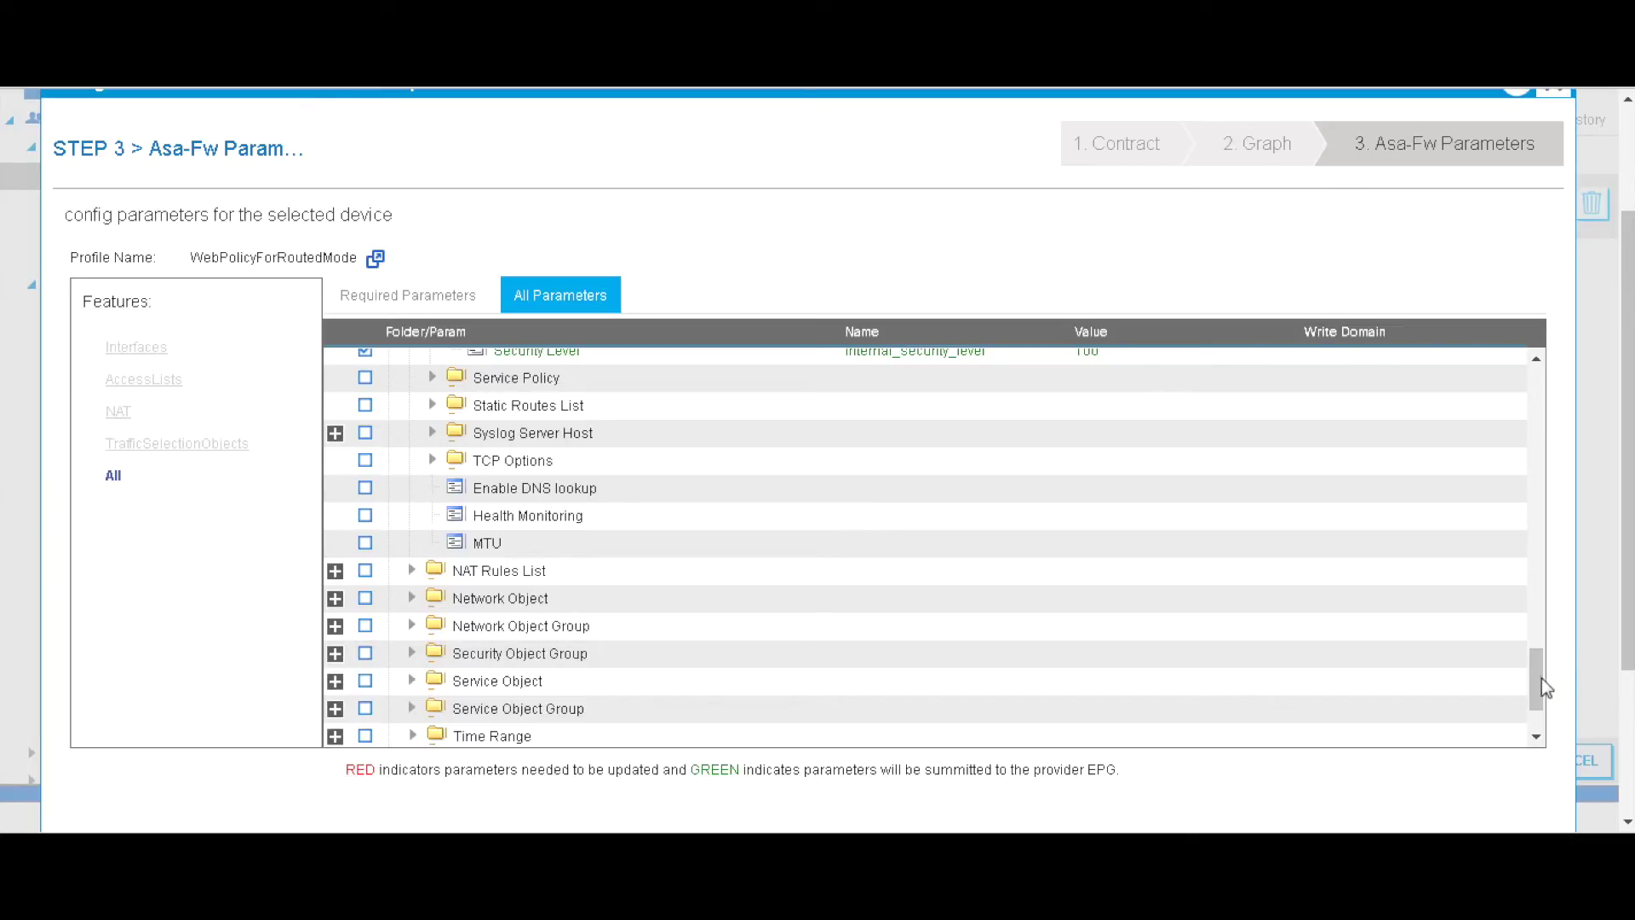
pyautogui.scroll(-2, 1543, 674)
pyautogui.moveTo(1627, 629); pyautogui.dragTo(1596, 774)
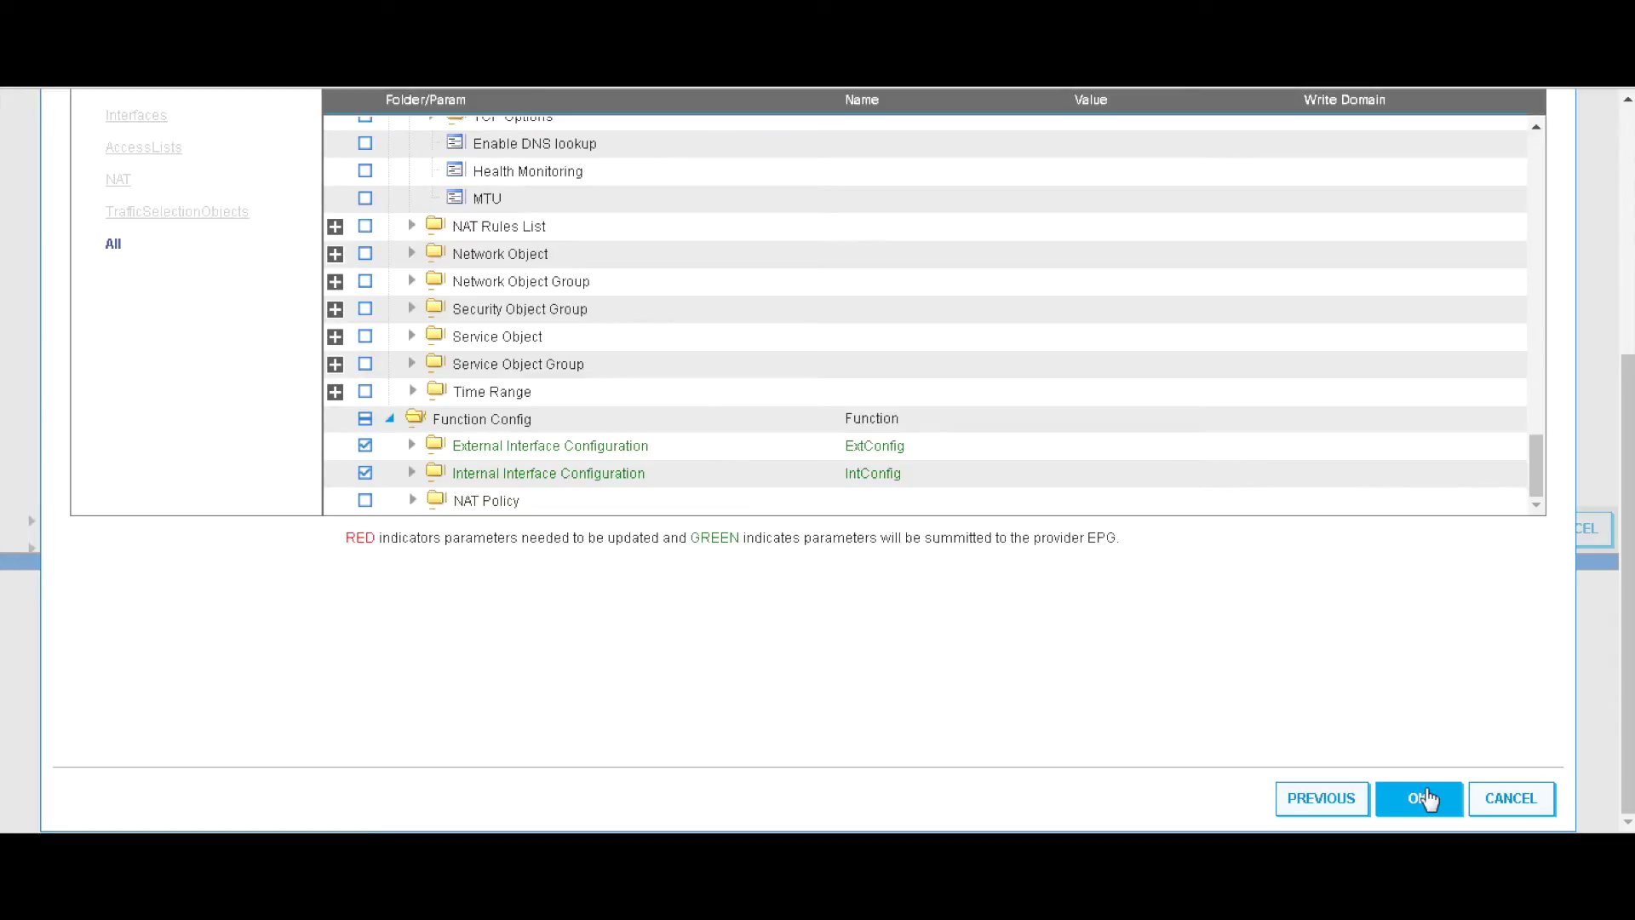
# - Finish the Apply L4-L7 Service Graph wizard and submit the asa-anp topology
pyautogui.click(1424, 799)
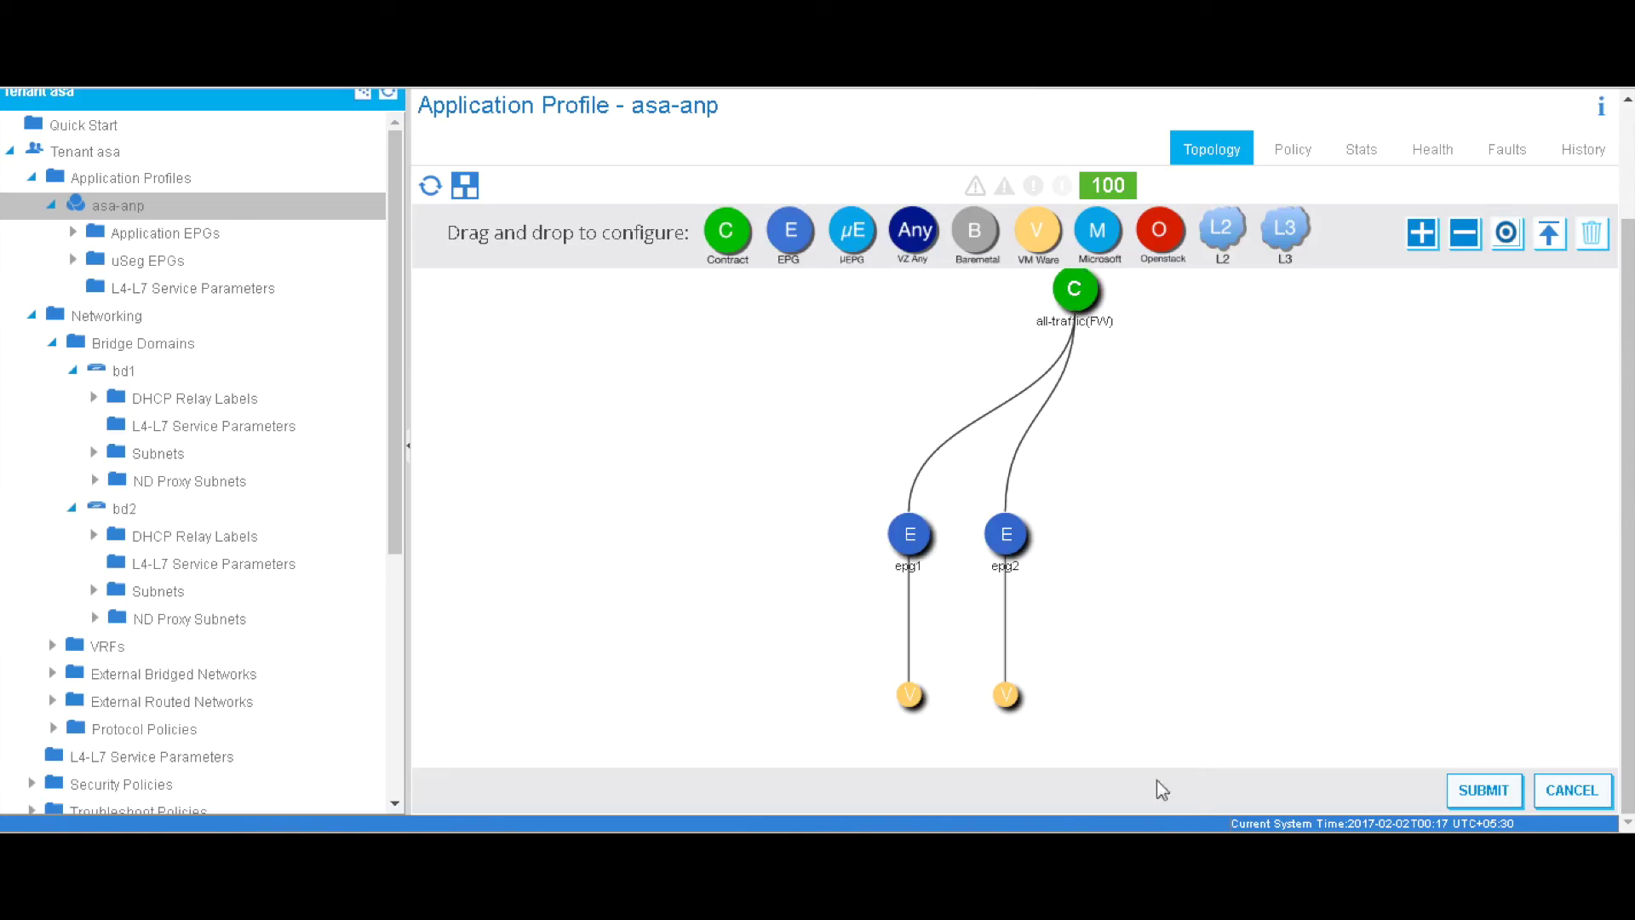
pyautogui.click(1486, 790)
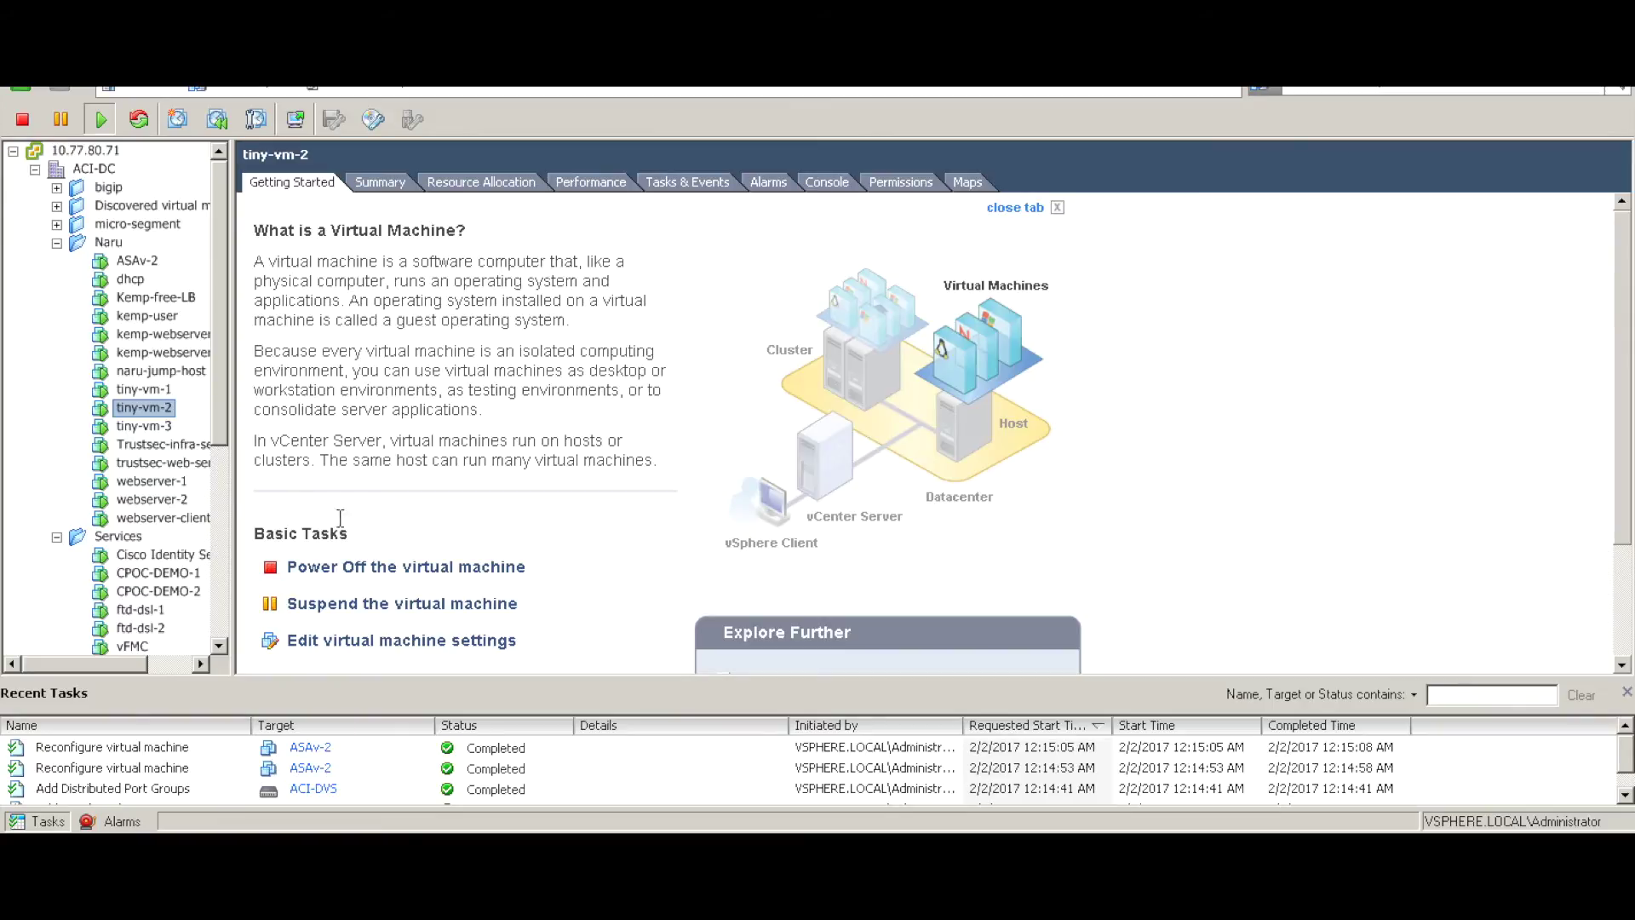
# - Save ASAv-2's network adapter 2 and 3 settings and refresh the out-of-sync device configuration
pyautogui.click(133, 262)
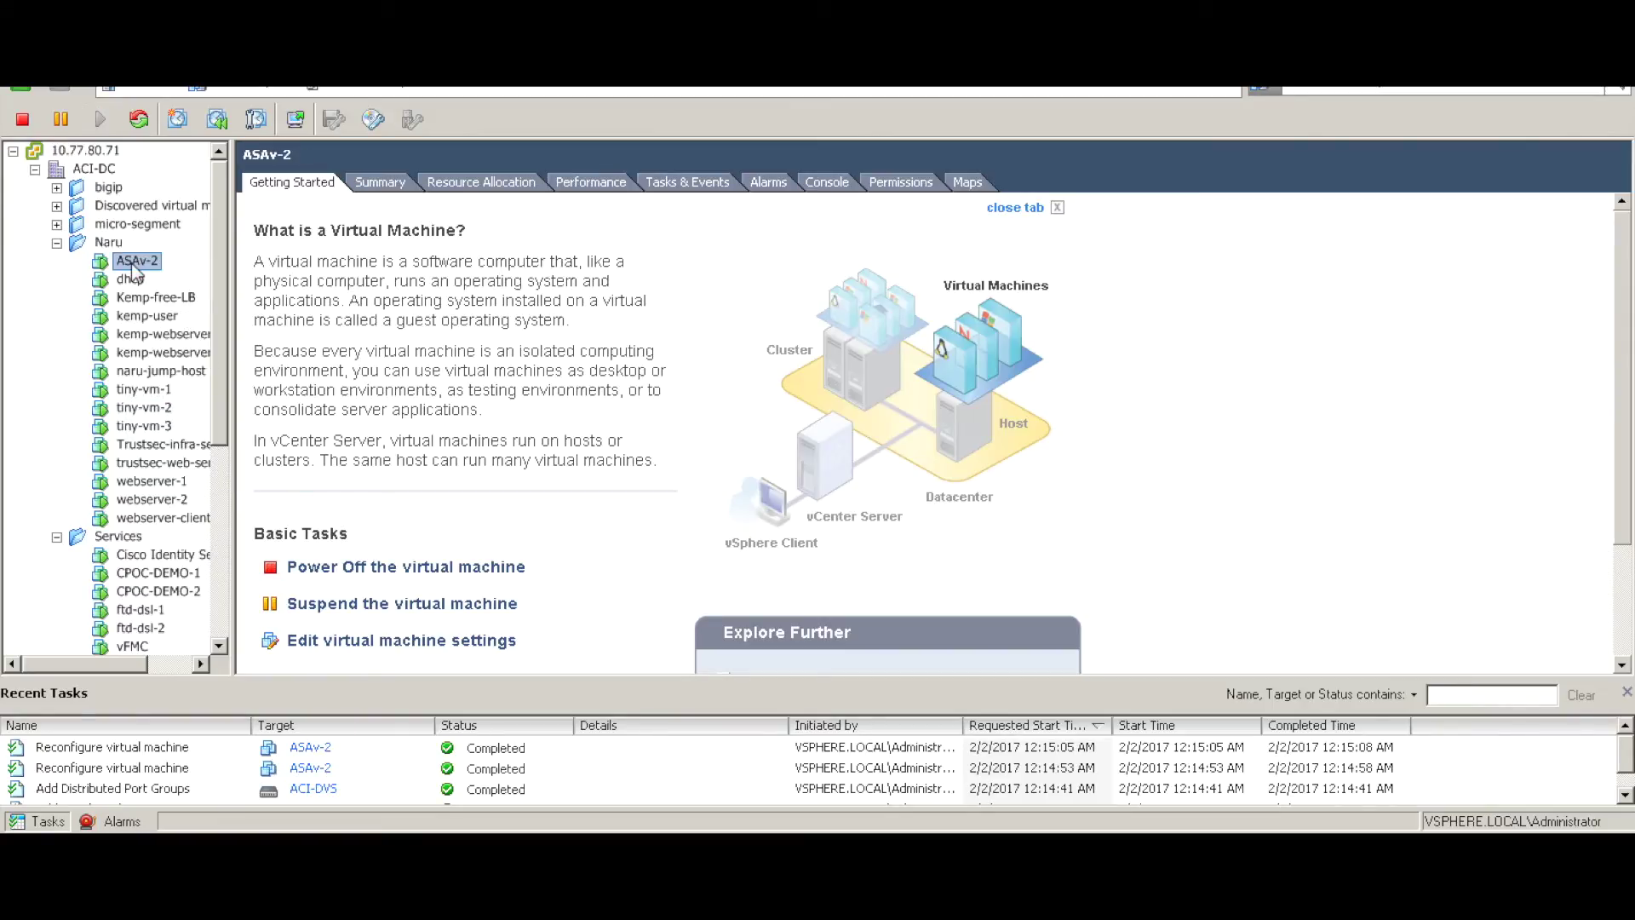
pyautogui.click(447, 643)
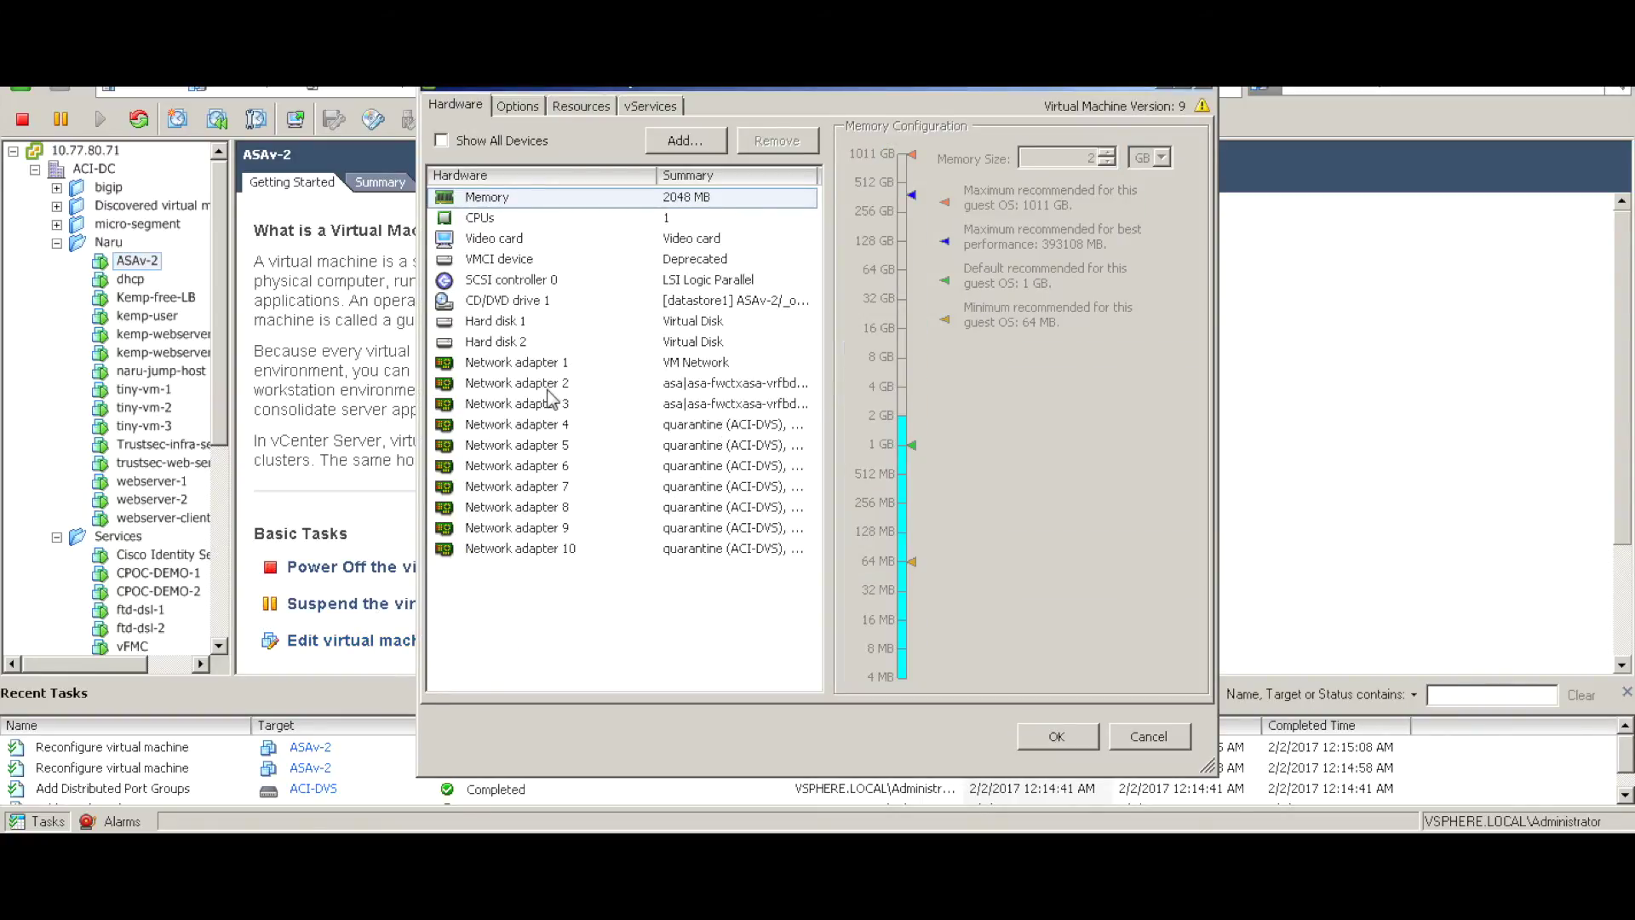
pyautogui.click(548, 390)
pyautogui.click(549, 409)
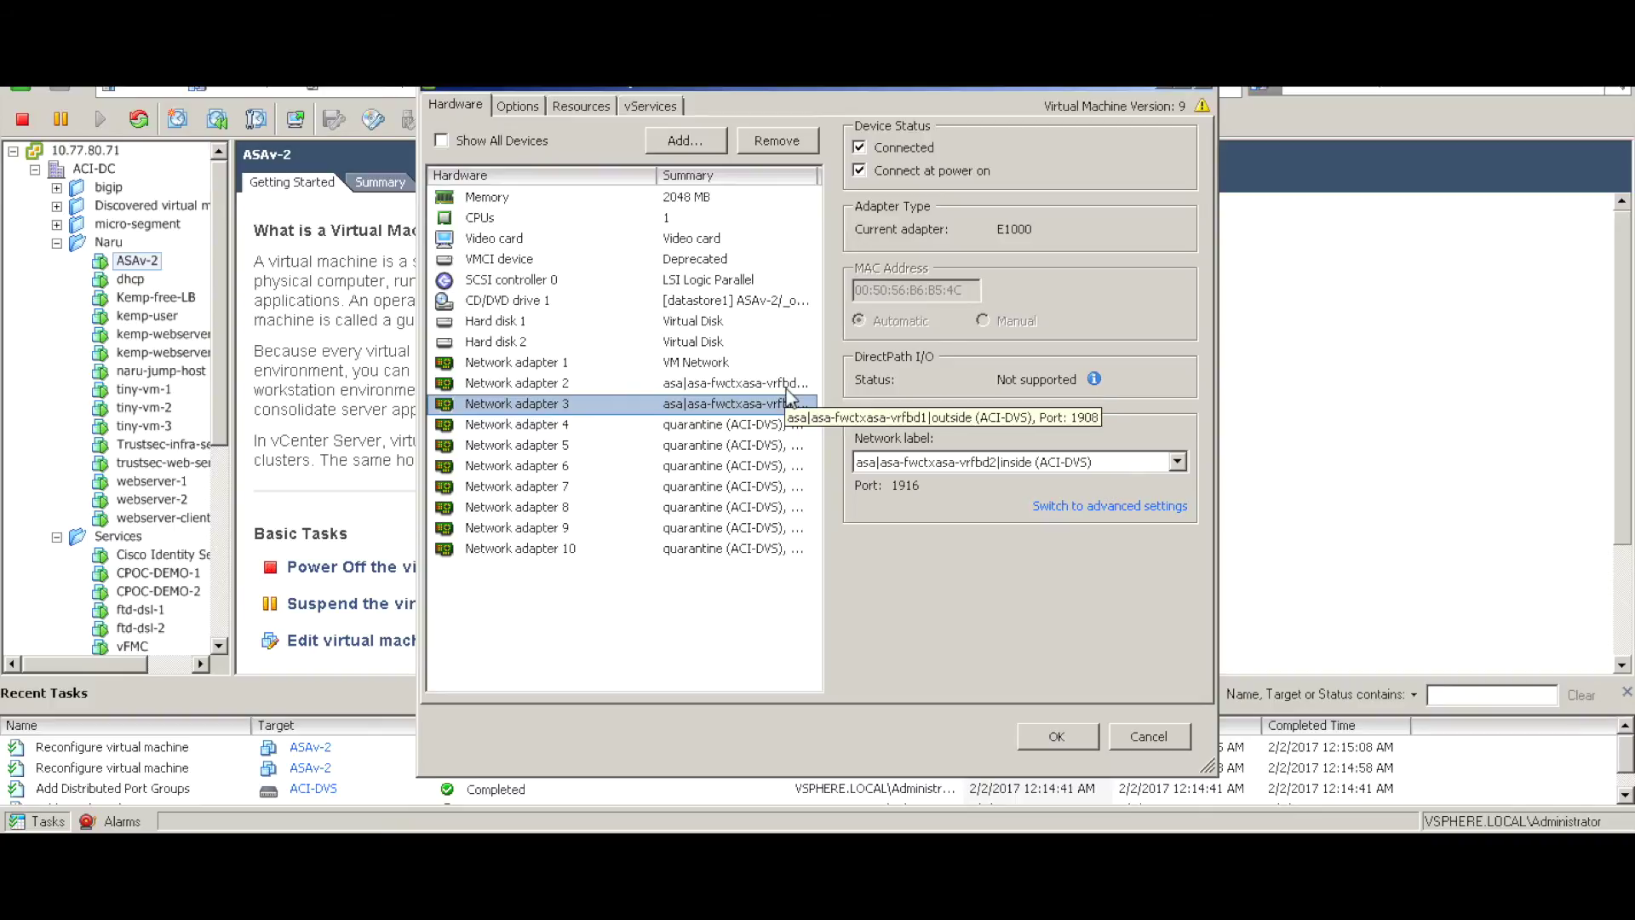
pyautogui.click(1061, 736)
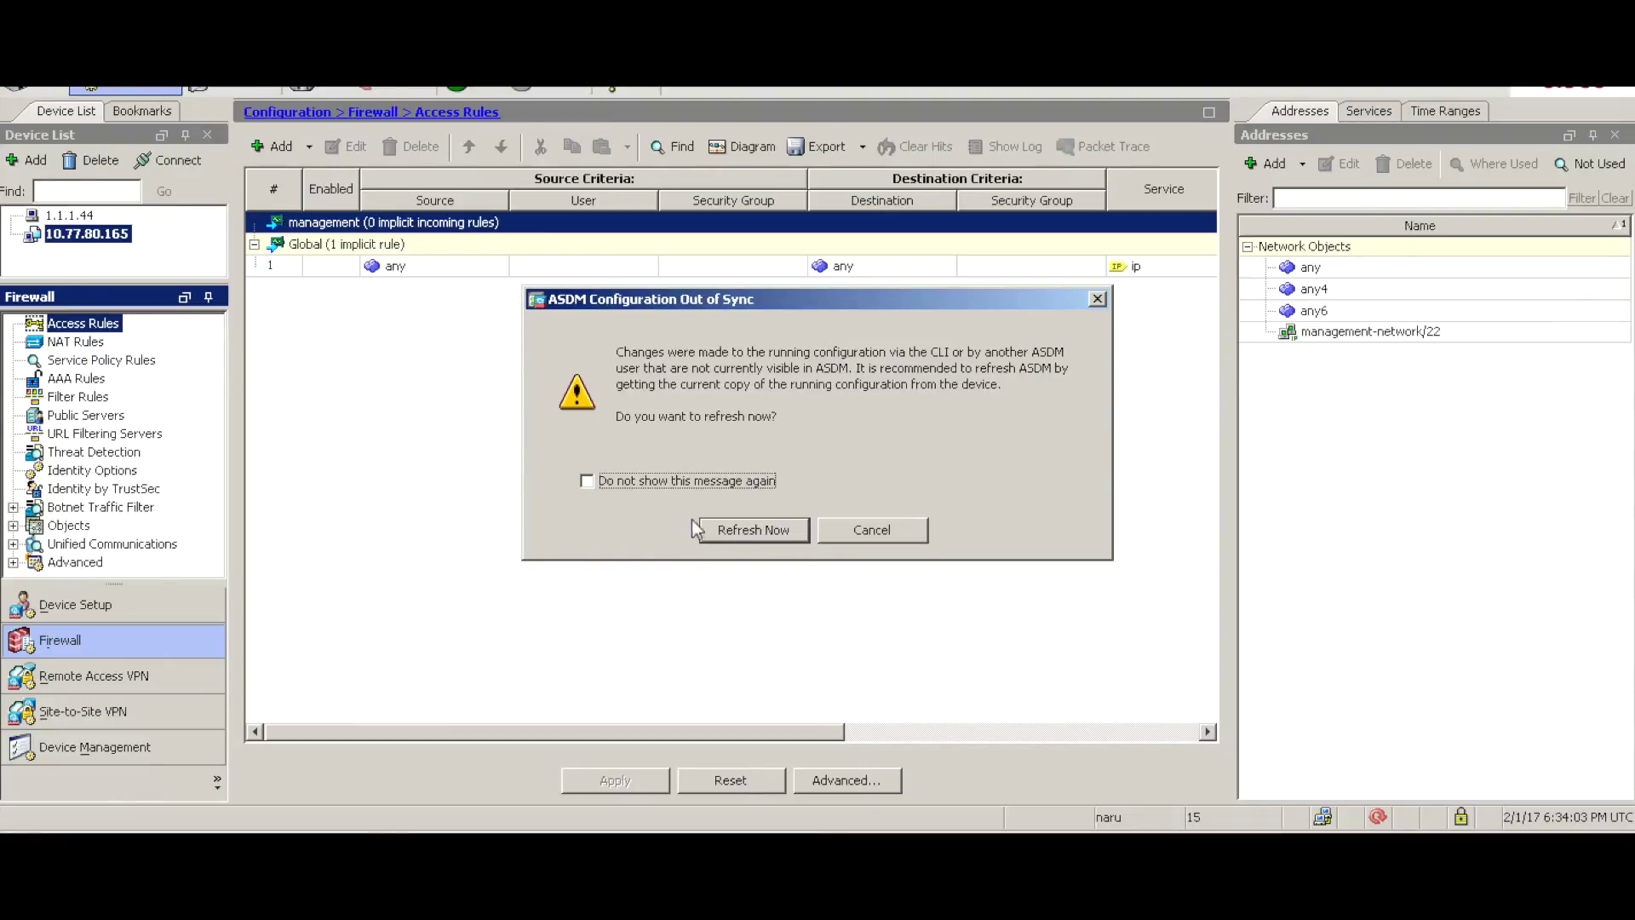
pyautogui.click(726, 526)
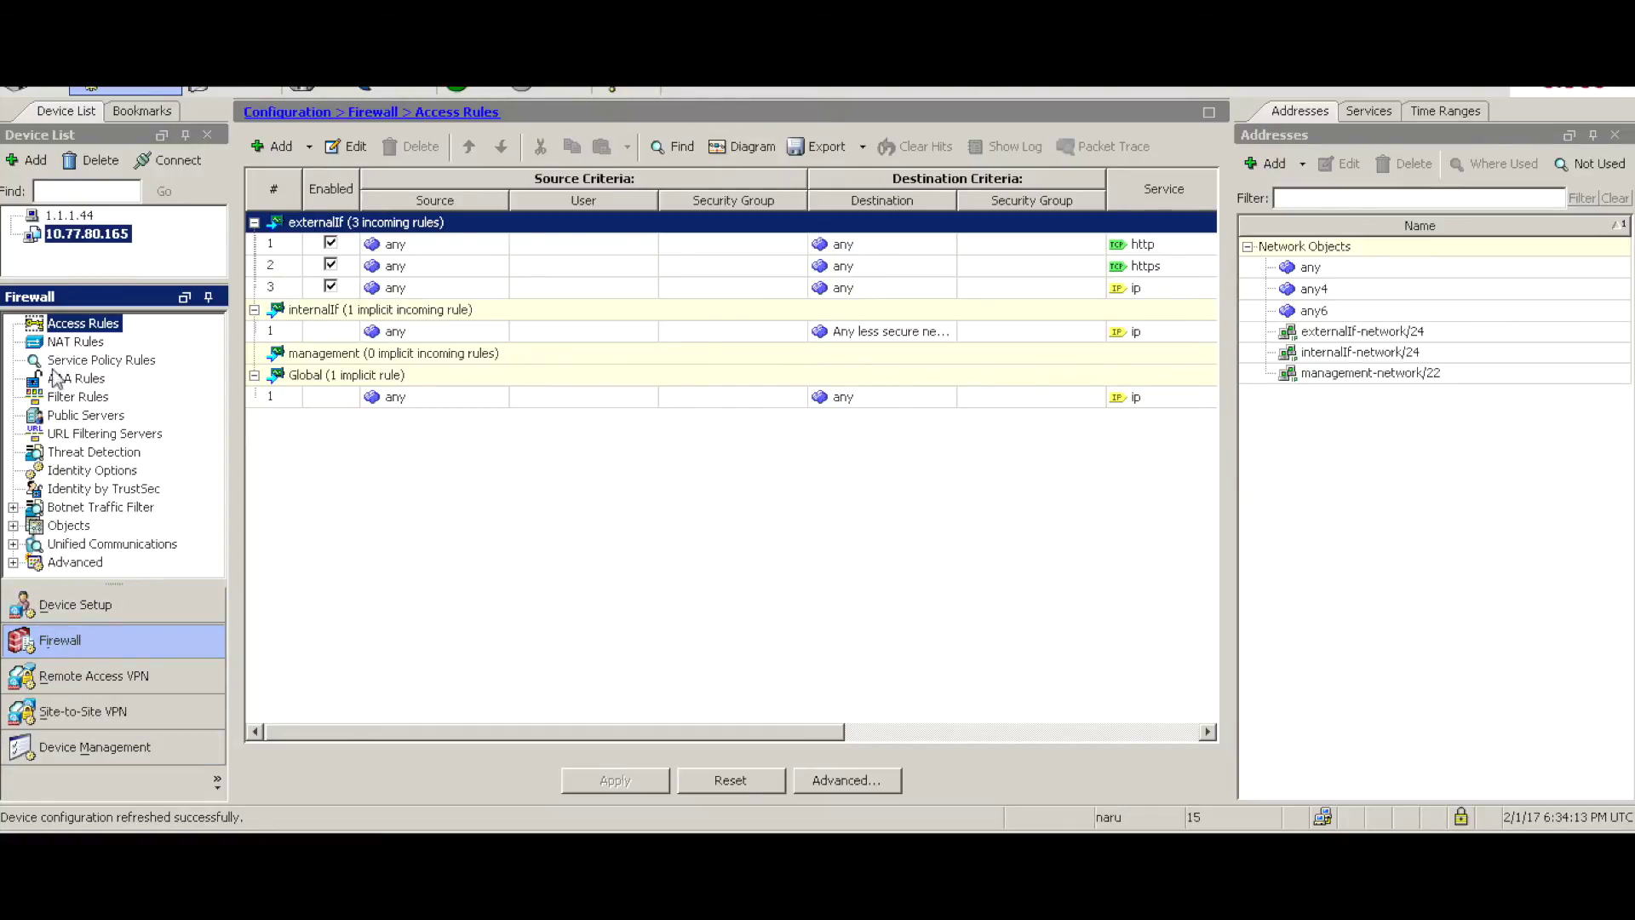
# - Review the firewall's interfaces and access rules in ASDM, then bring up the client VM console
pyautogui.click(74, 615)
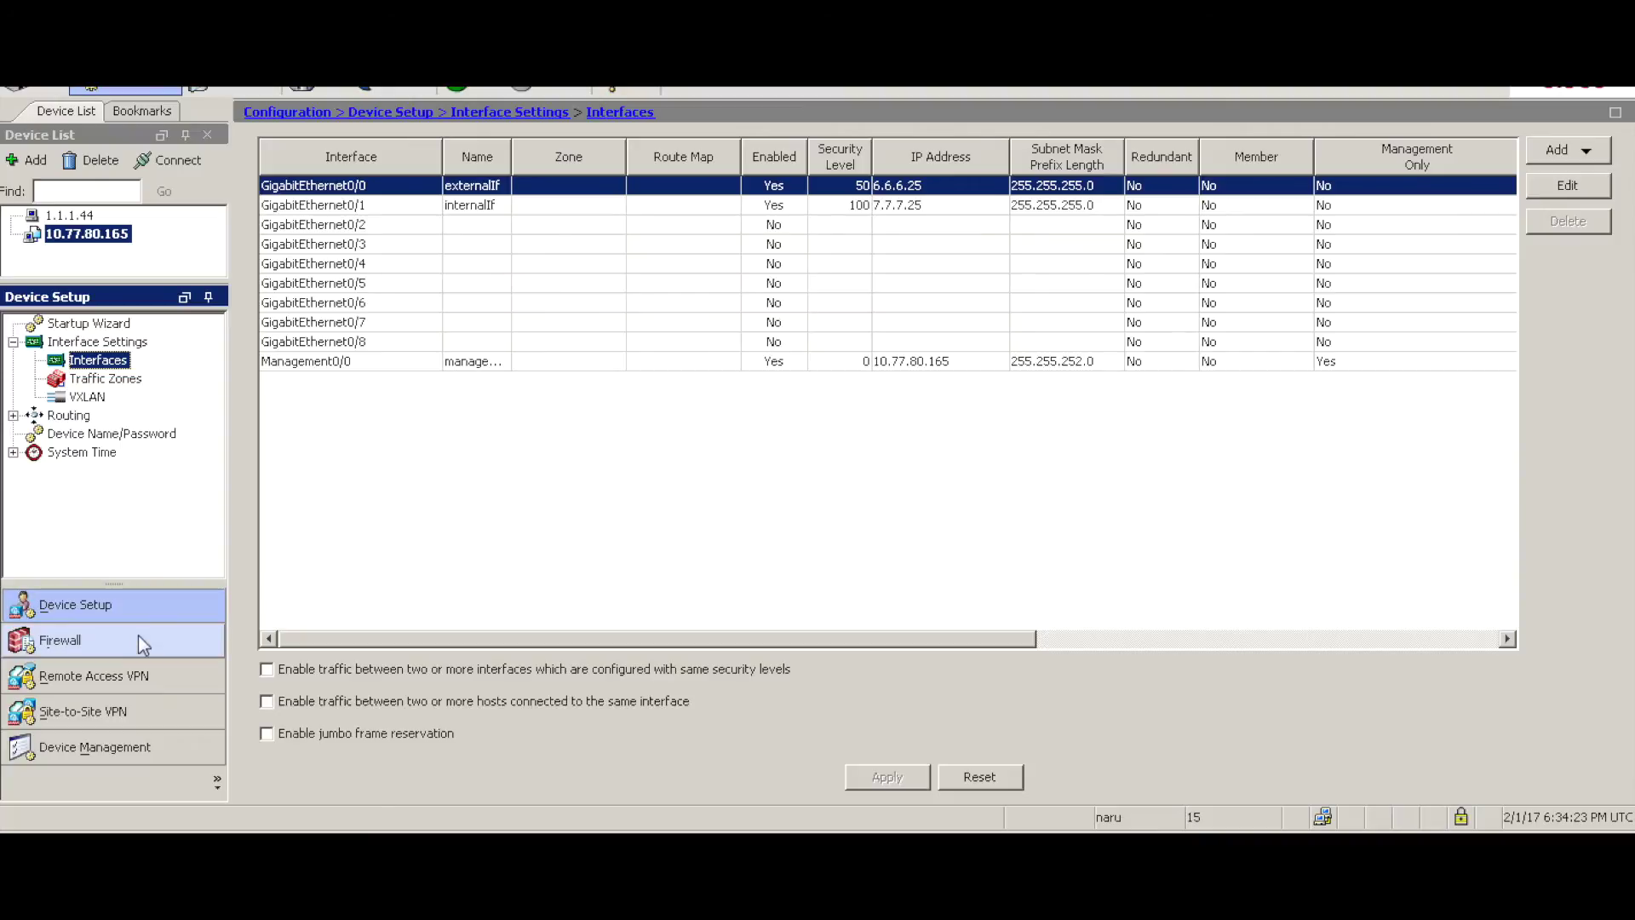
pyautogui.click(65, 640)
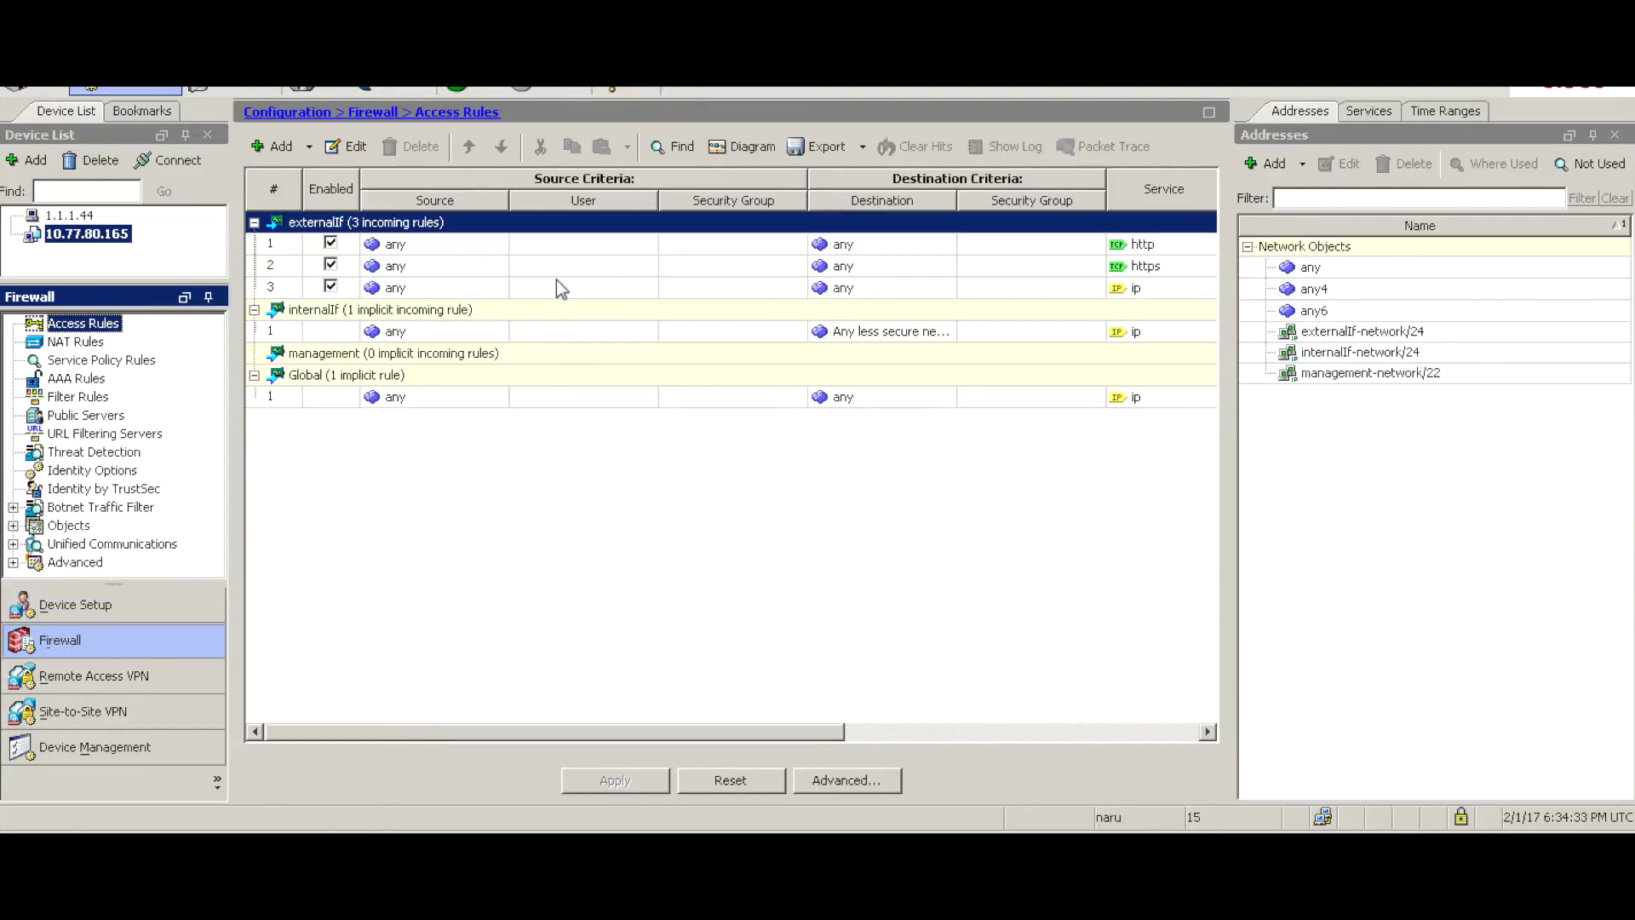
pyautogui.moveTo(796, 732); pyautogui.dragTo(907, 733)
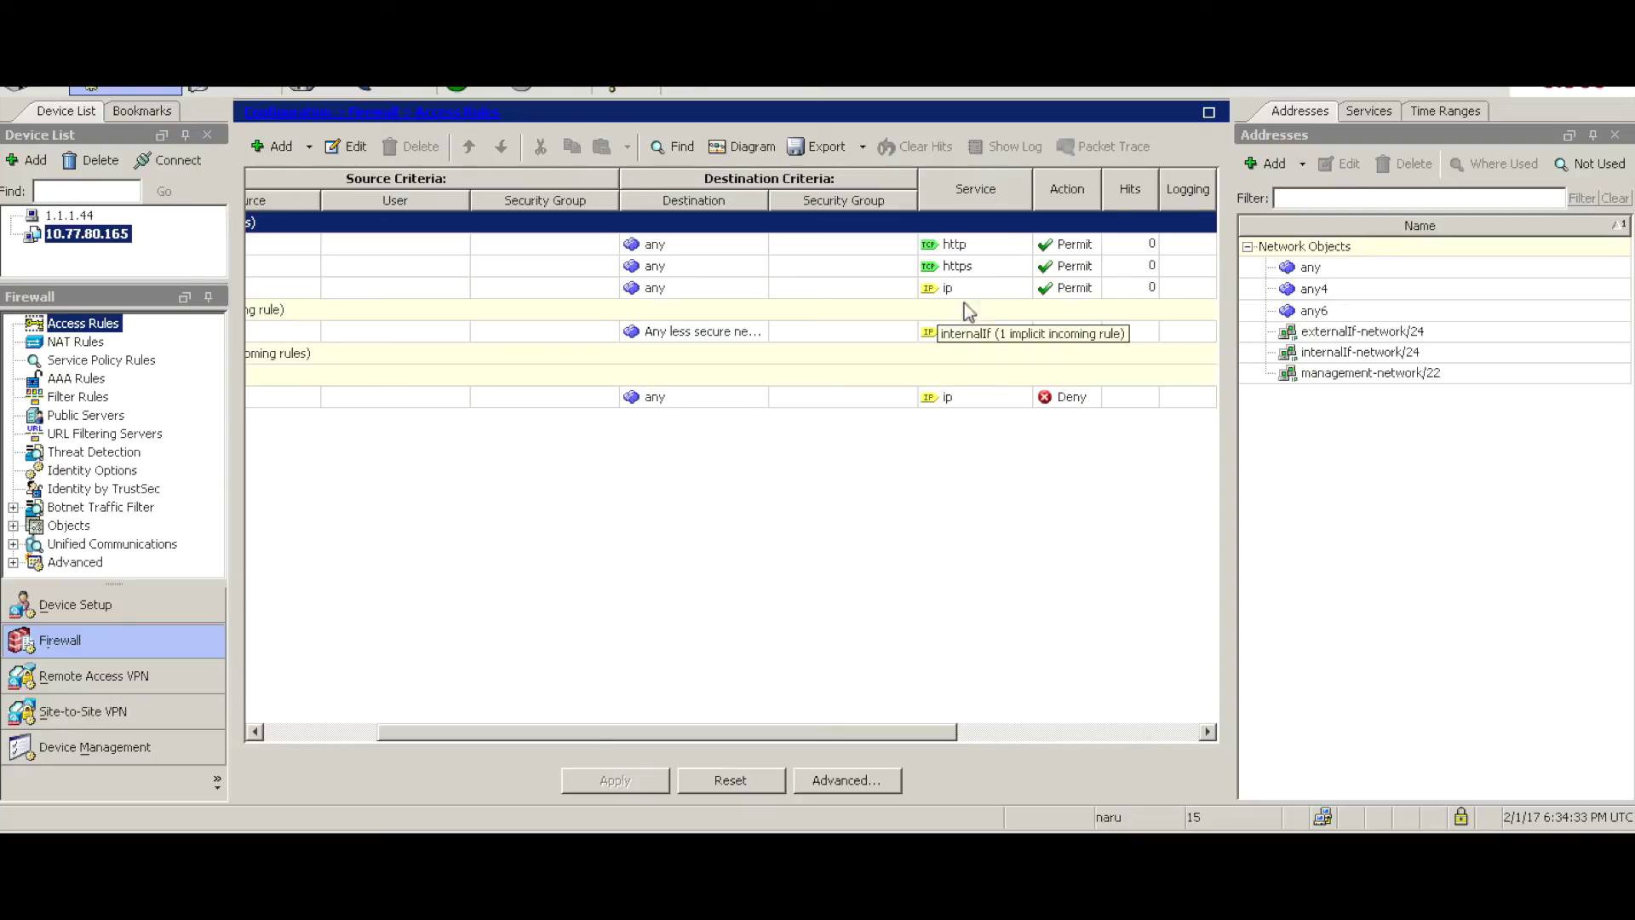
pyautogui.moveTo(907, 735); pyautogui.dragTo(654, 734)
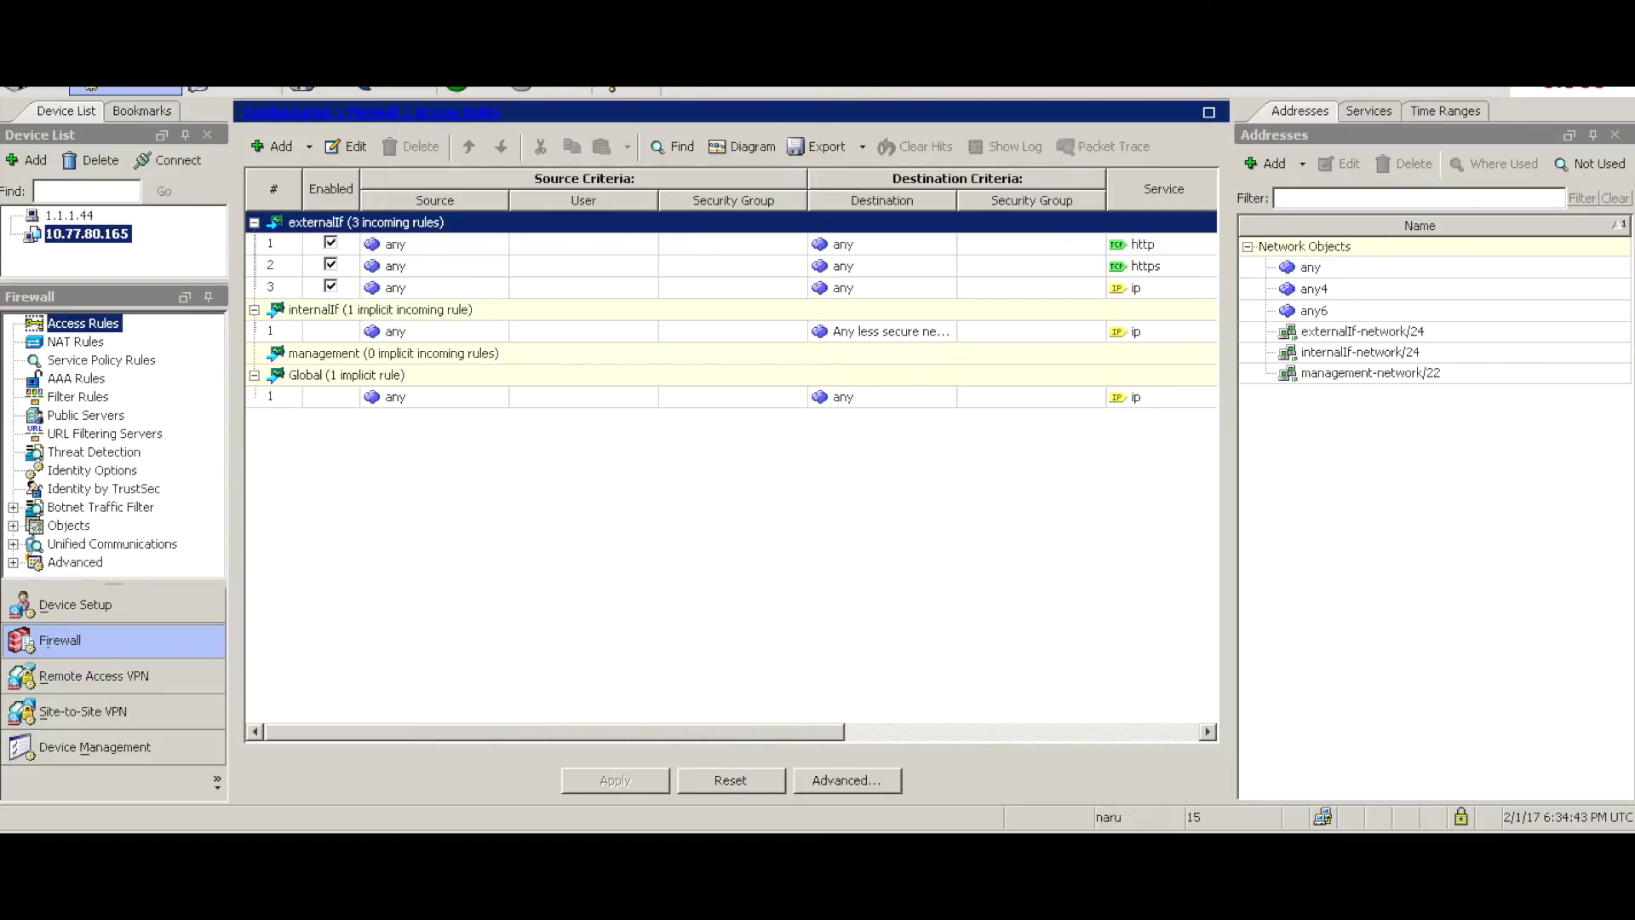
pyautogui.hotkey('alt', 'Tab')
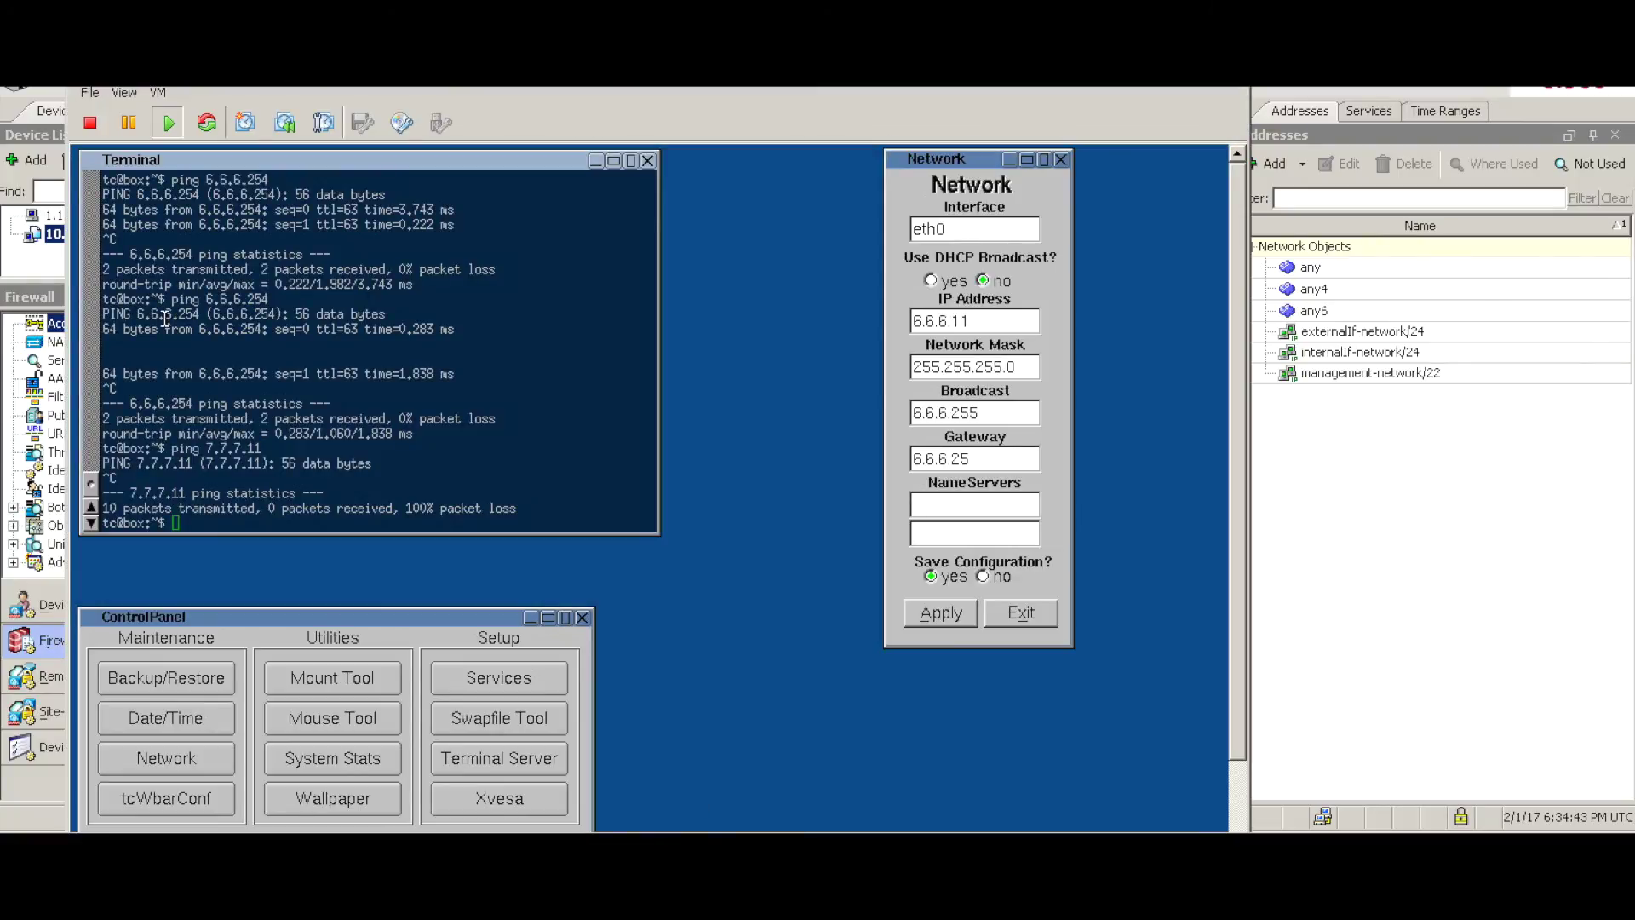
# - Ping 6.6.6.25 and 7.7.7.11 from tiny-vm-1's terminal, stopping each with Ctrl+C
pyautogui.click(445, 387)
pyautogui.press('Return')
pyautogui.press('Return')
pyautogui.press('Return')
pyautogui.press('Return')
pyautogui.write('ping 6.6.6.25')
pyautogui.press('Return')
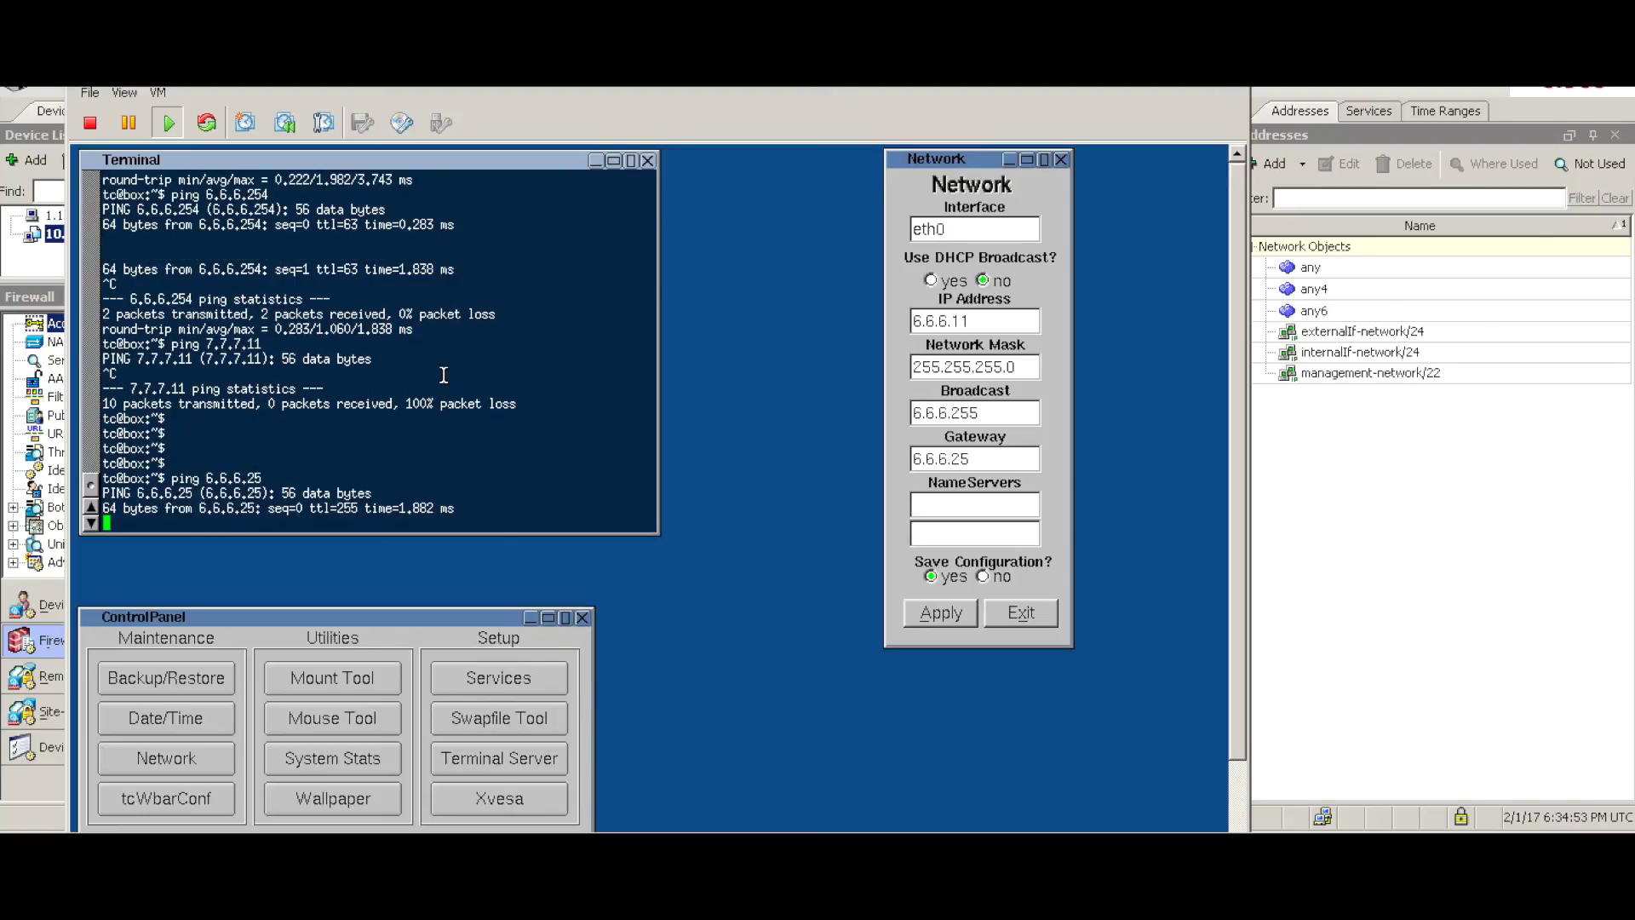
pyautogui.hotkey('ctrl', 'c')
pyautogui.press('Return')
pyautogui.press('Return')
pyautogui.press('Return')
pyautogui.press('Return')
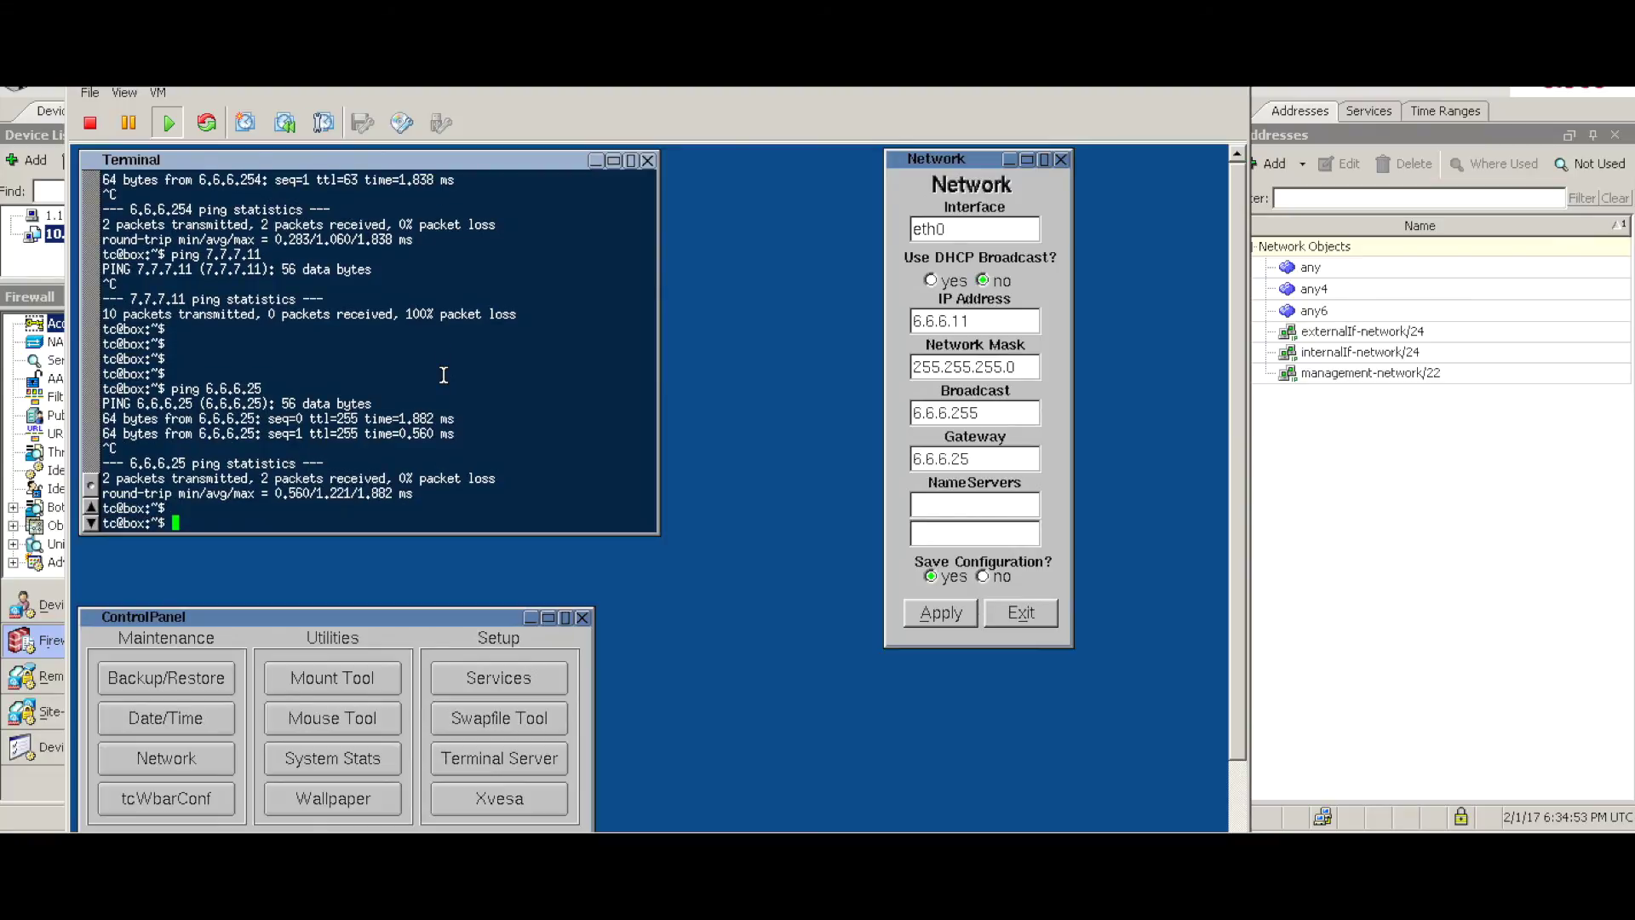
pyautogui.write('ping 7.7')
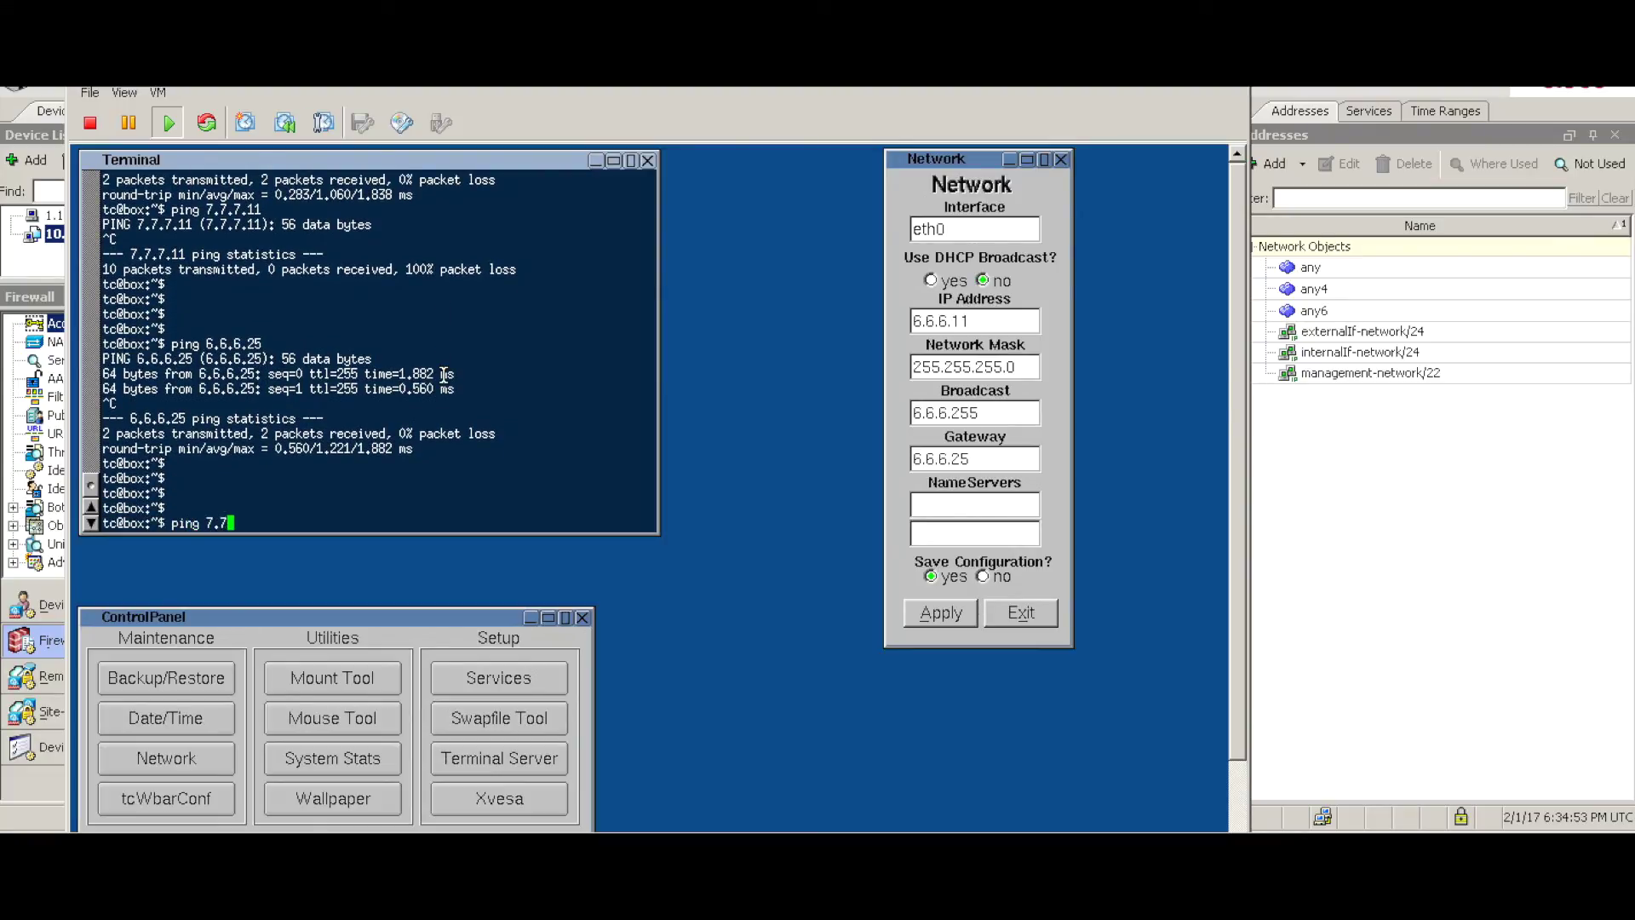
pyautogui.write('.7.11')
pyautogui.press('Return')
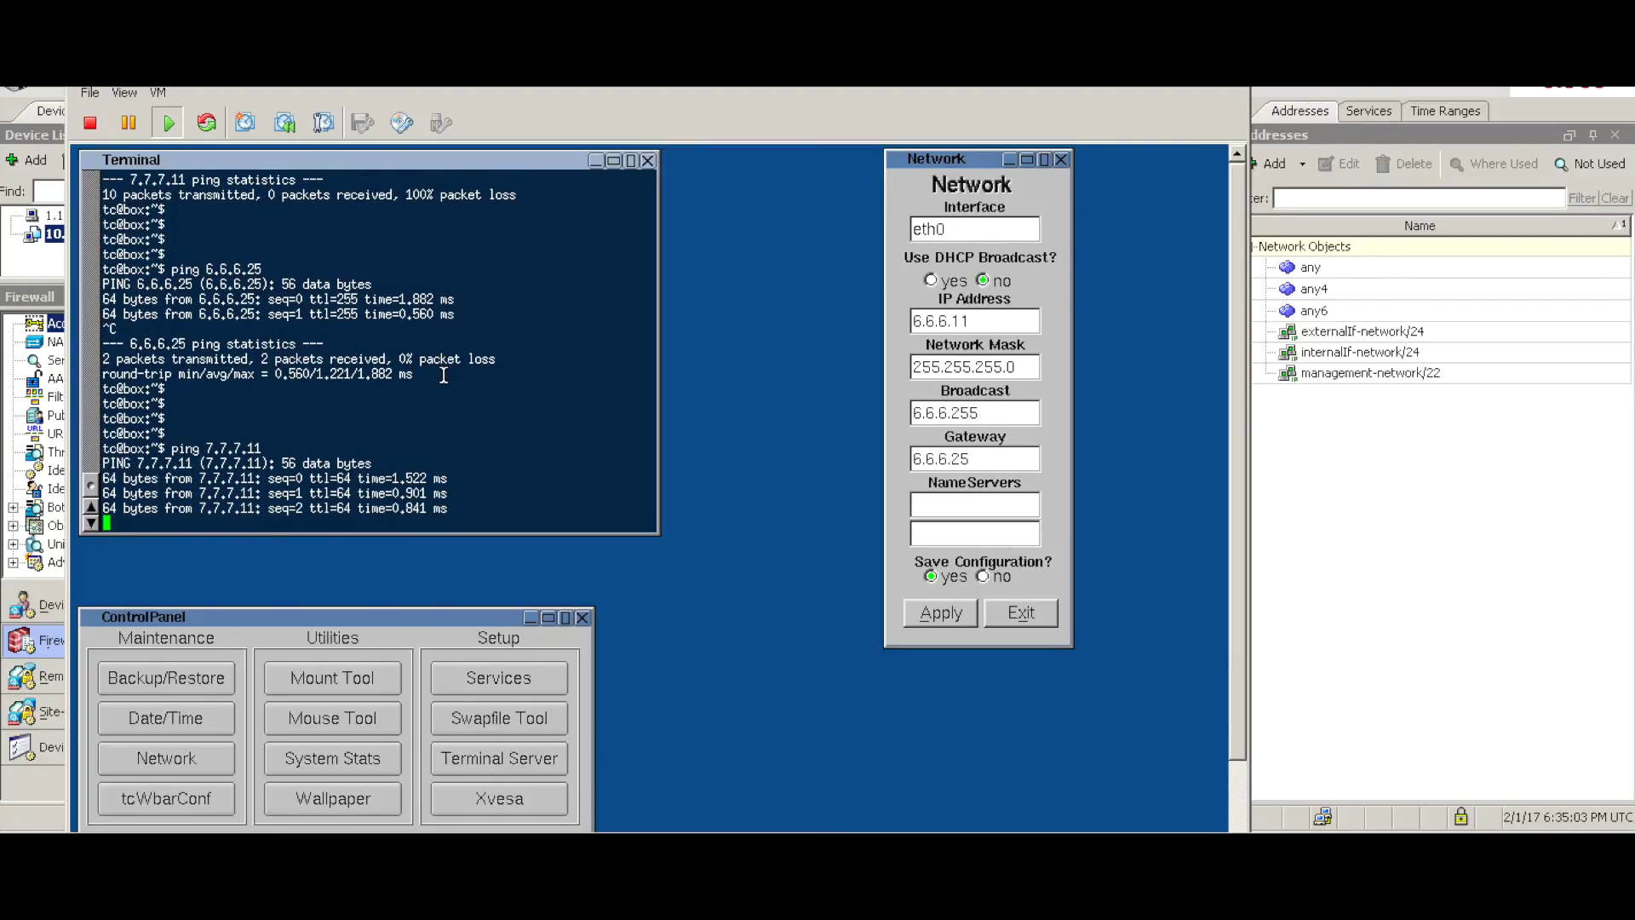
pyautogui.hotkey('ctrl', 'c')
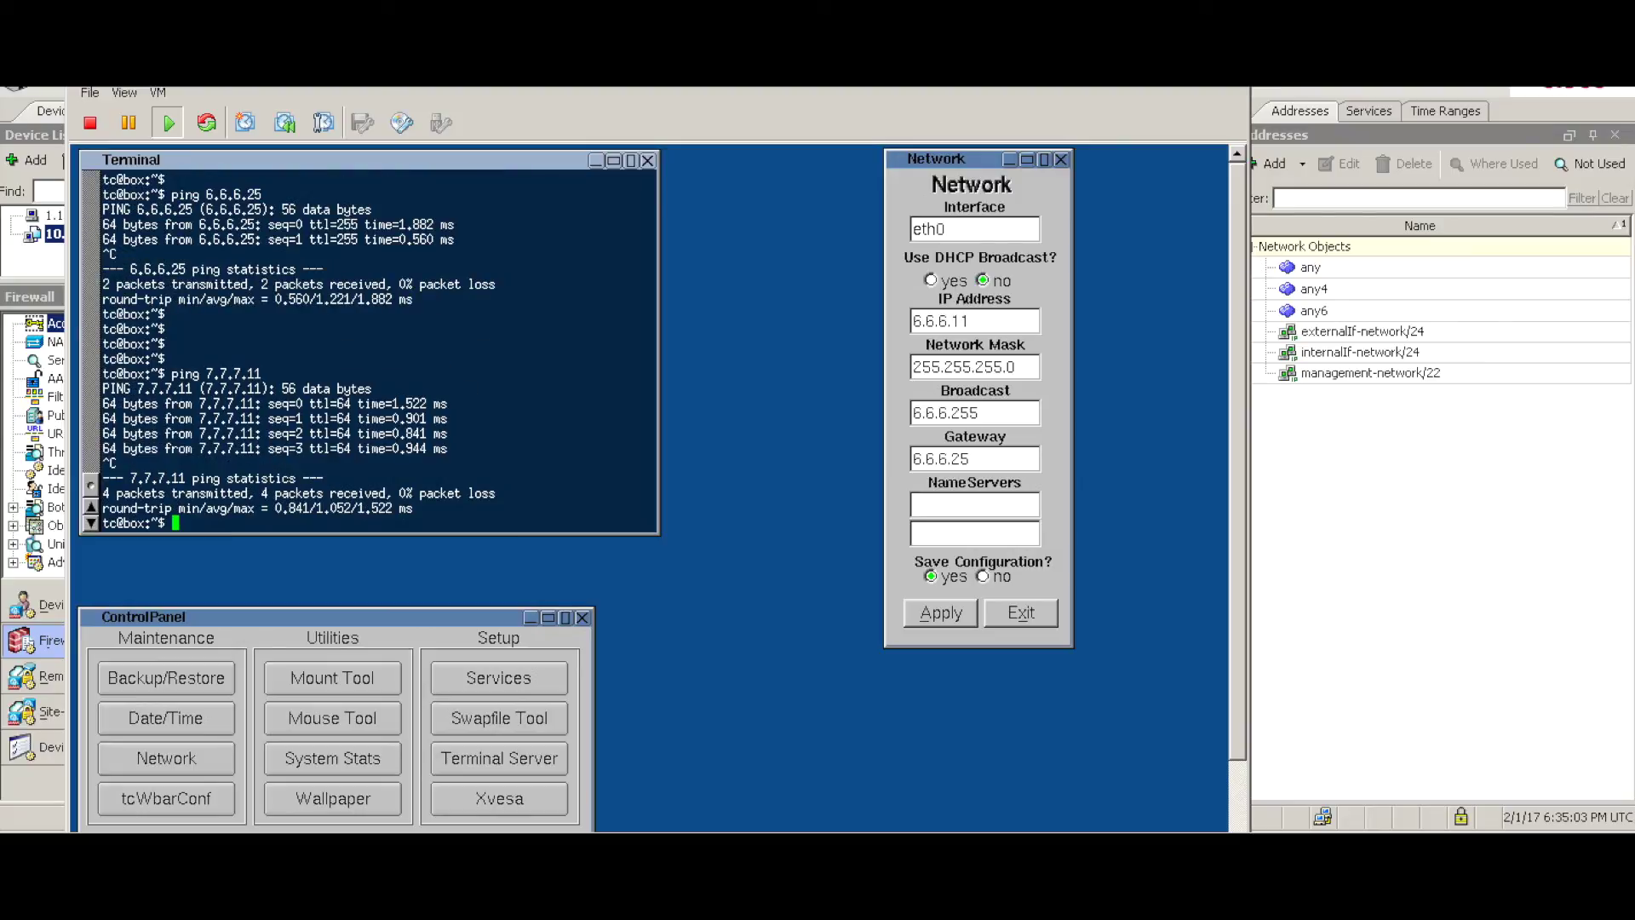
pyautogui.hotkey('alt', 'Tab')
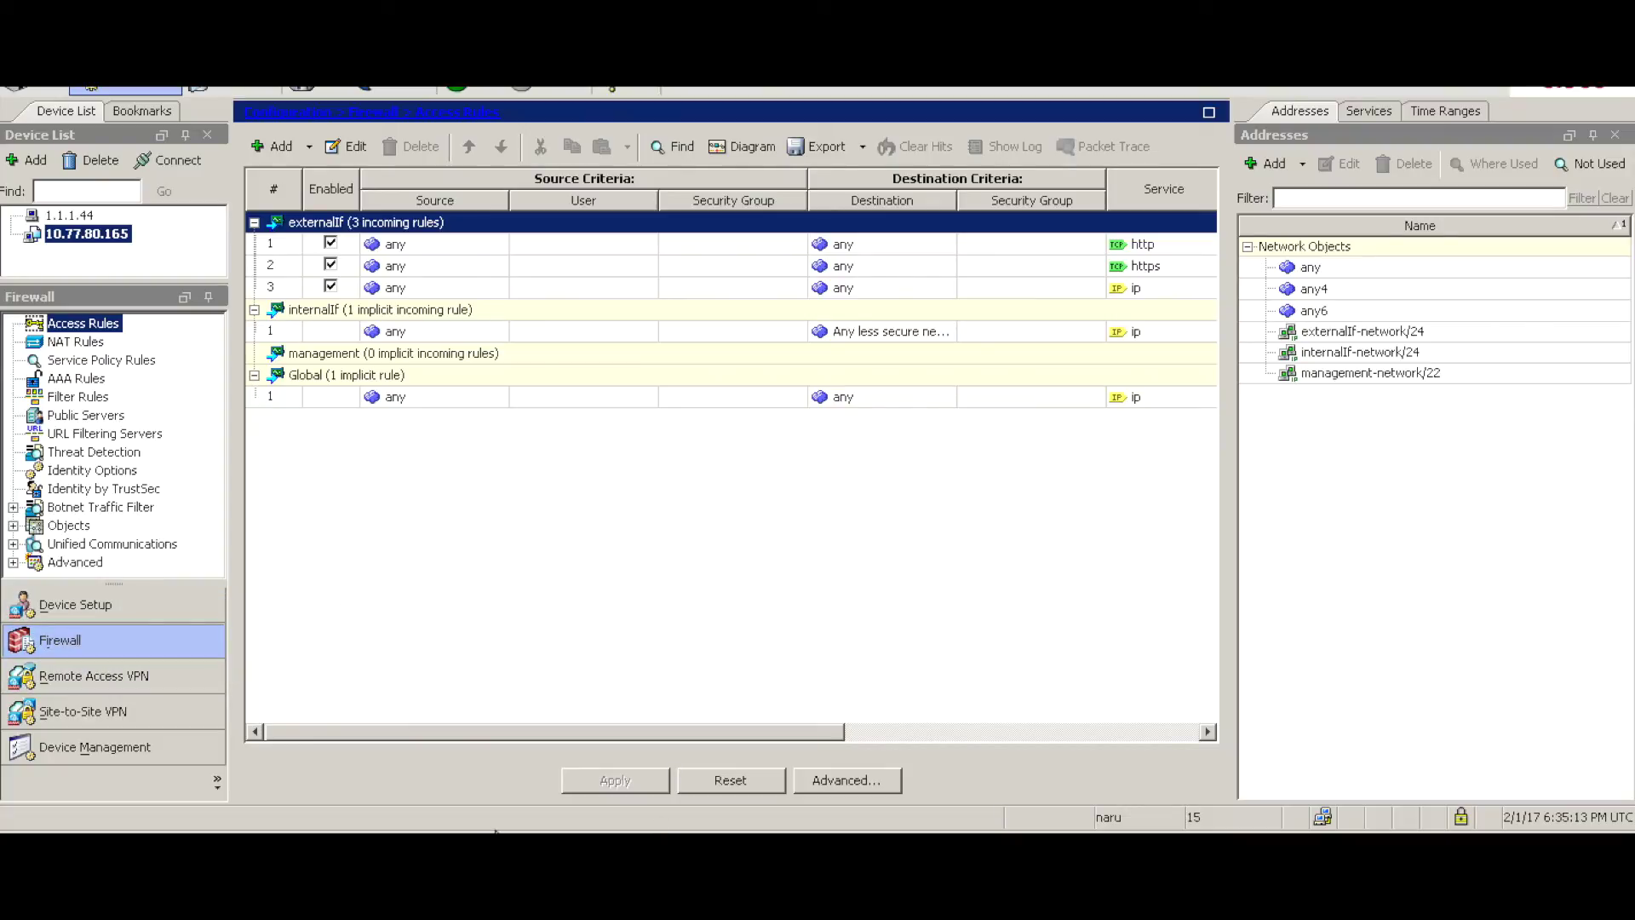
pyautogui.click(341, 805)
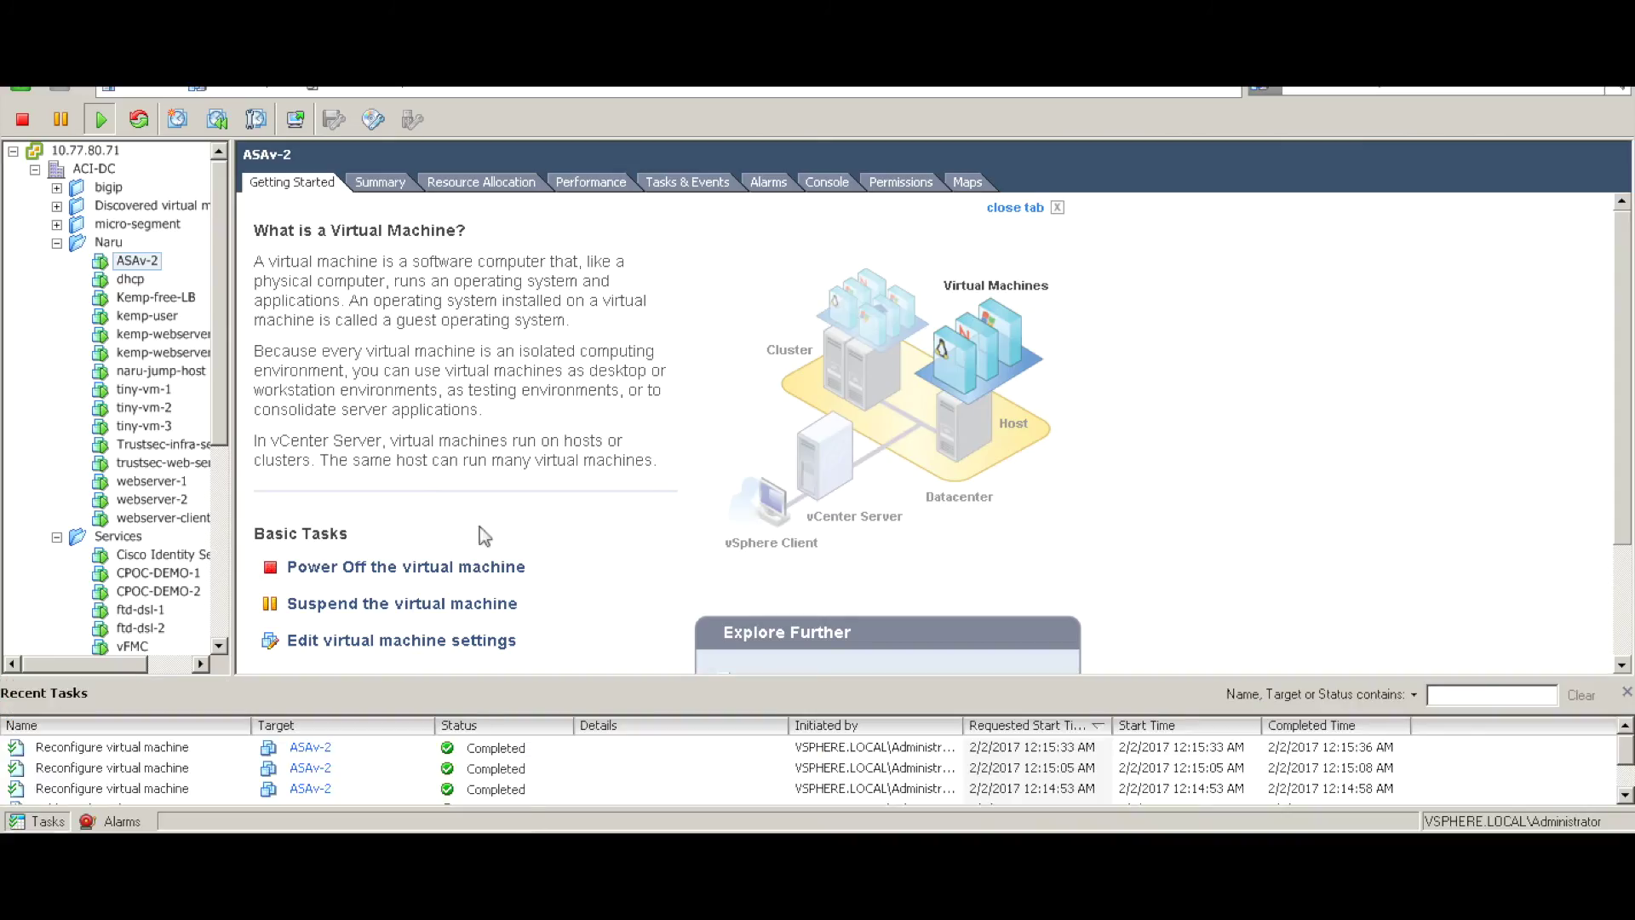
# - Open the ASAv-2 virtual machine's console and get an asav-2# prompt
pyautogui.rightClick(143, 260)
pyautogui.click(230, 341)
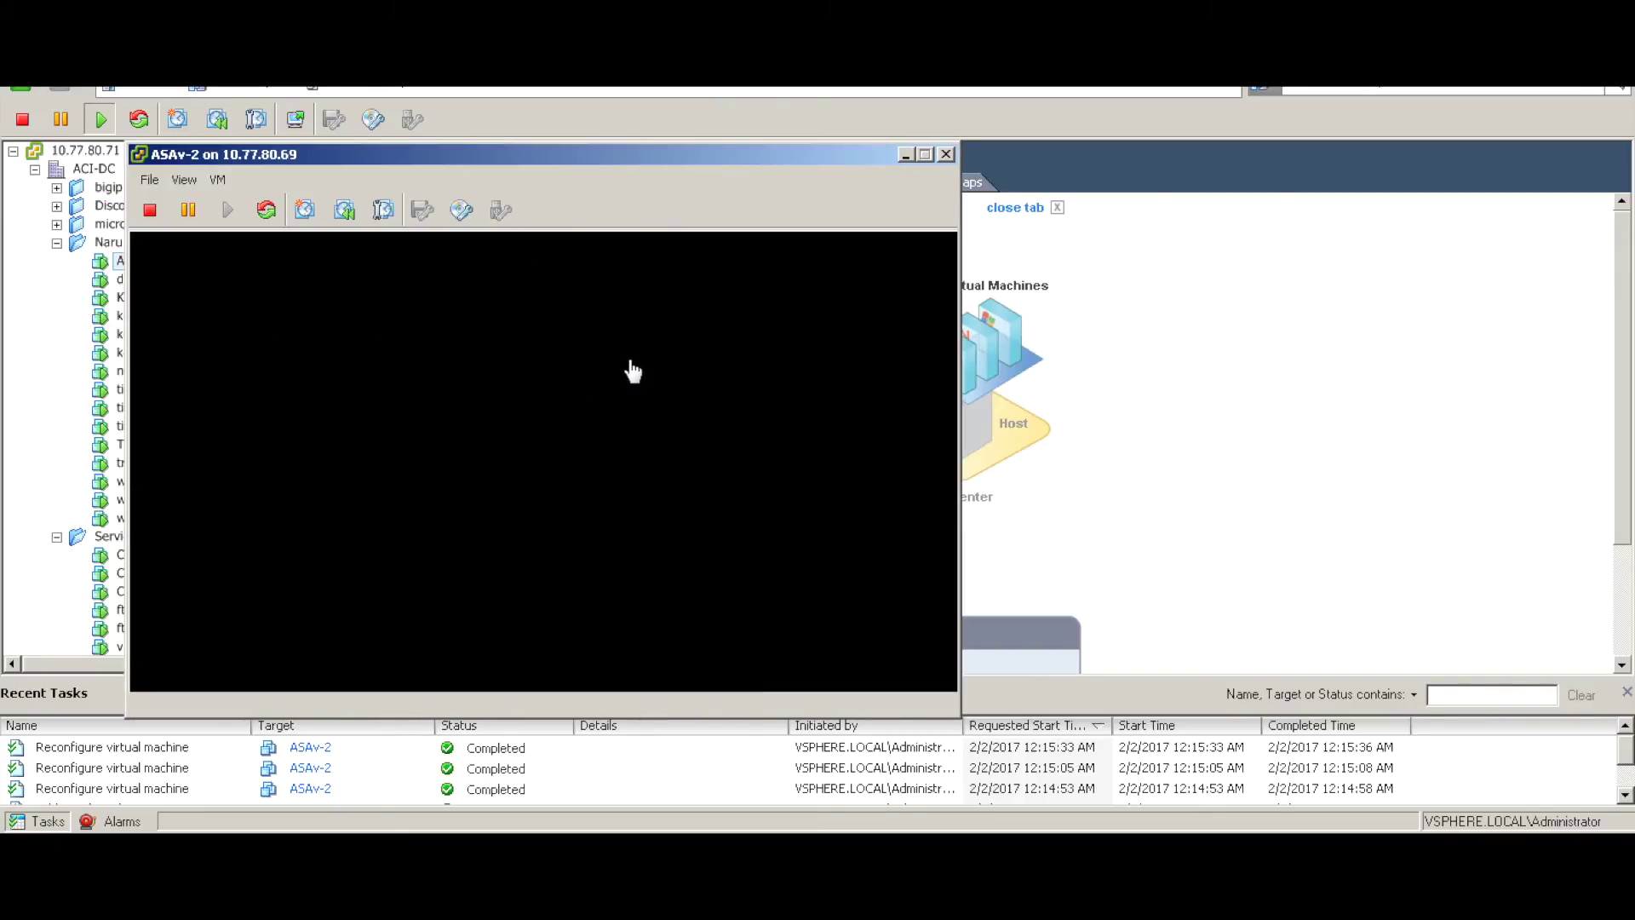
pyautogui.press('Return')
pyautogui.press('Return')
pyautogui.press('Return')
pyautogui.press('Return')
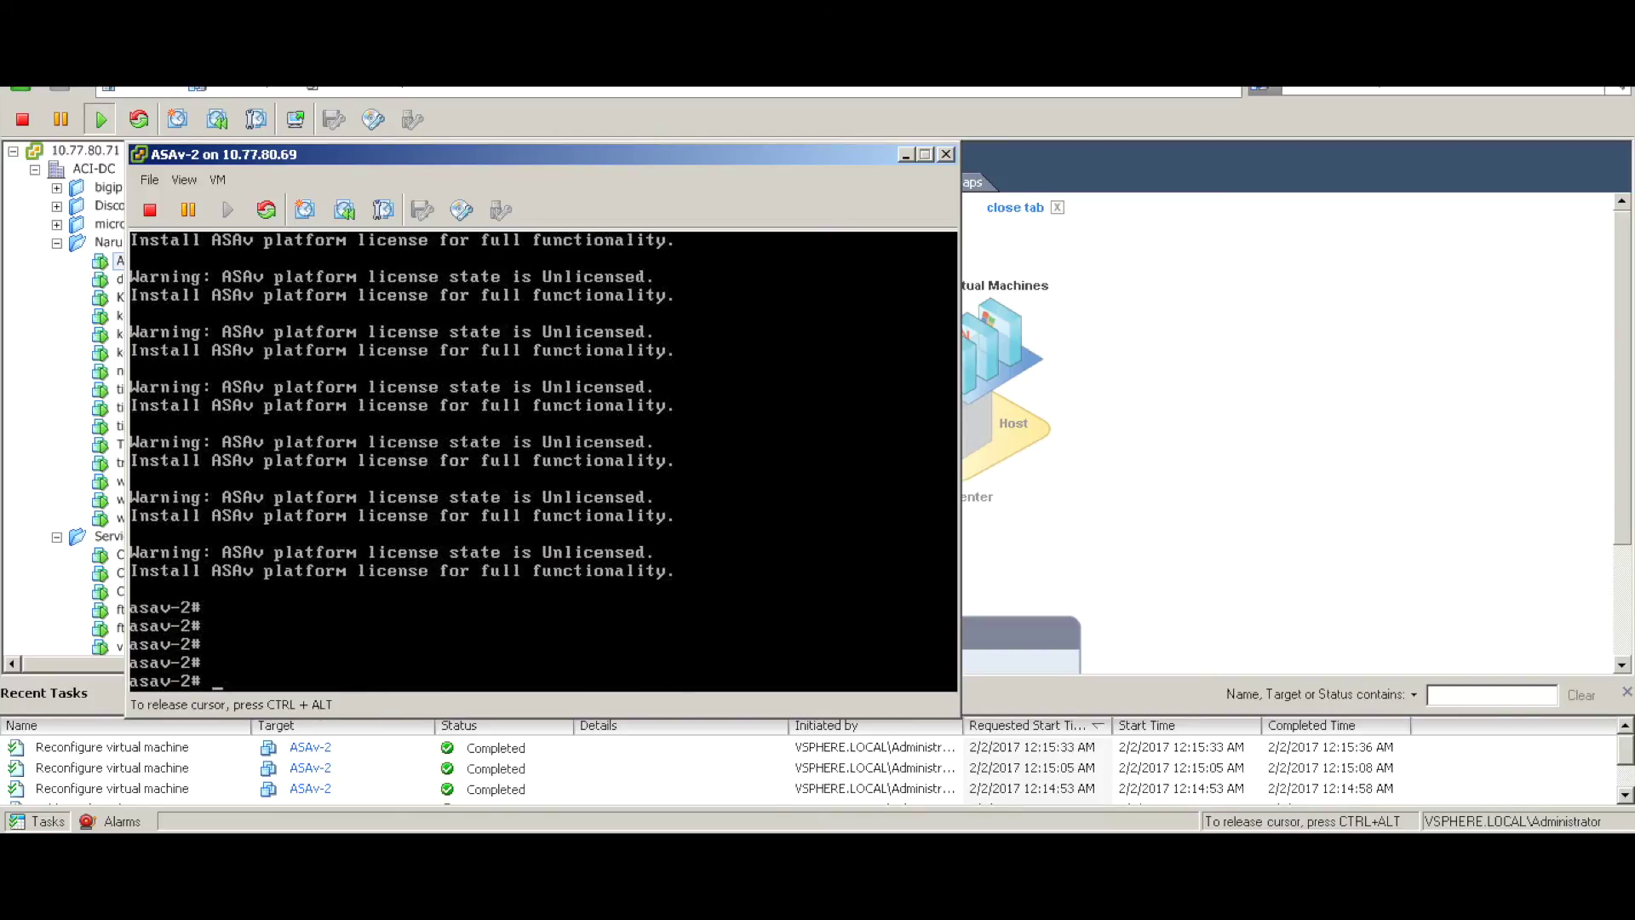
pyautogui.press('Return')
pyautogui.press('Return')
# - Enable 'debug icmp trace' on ASAv-2, then switch back to tiny-vm-1's console
pyautogui.write('debug icm')
pyautogui.press('Tab')
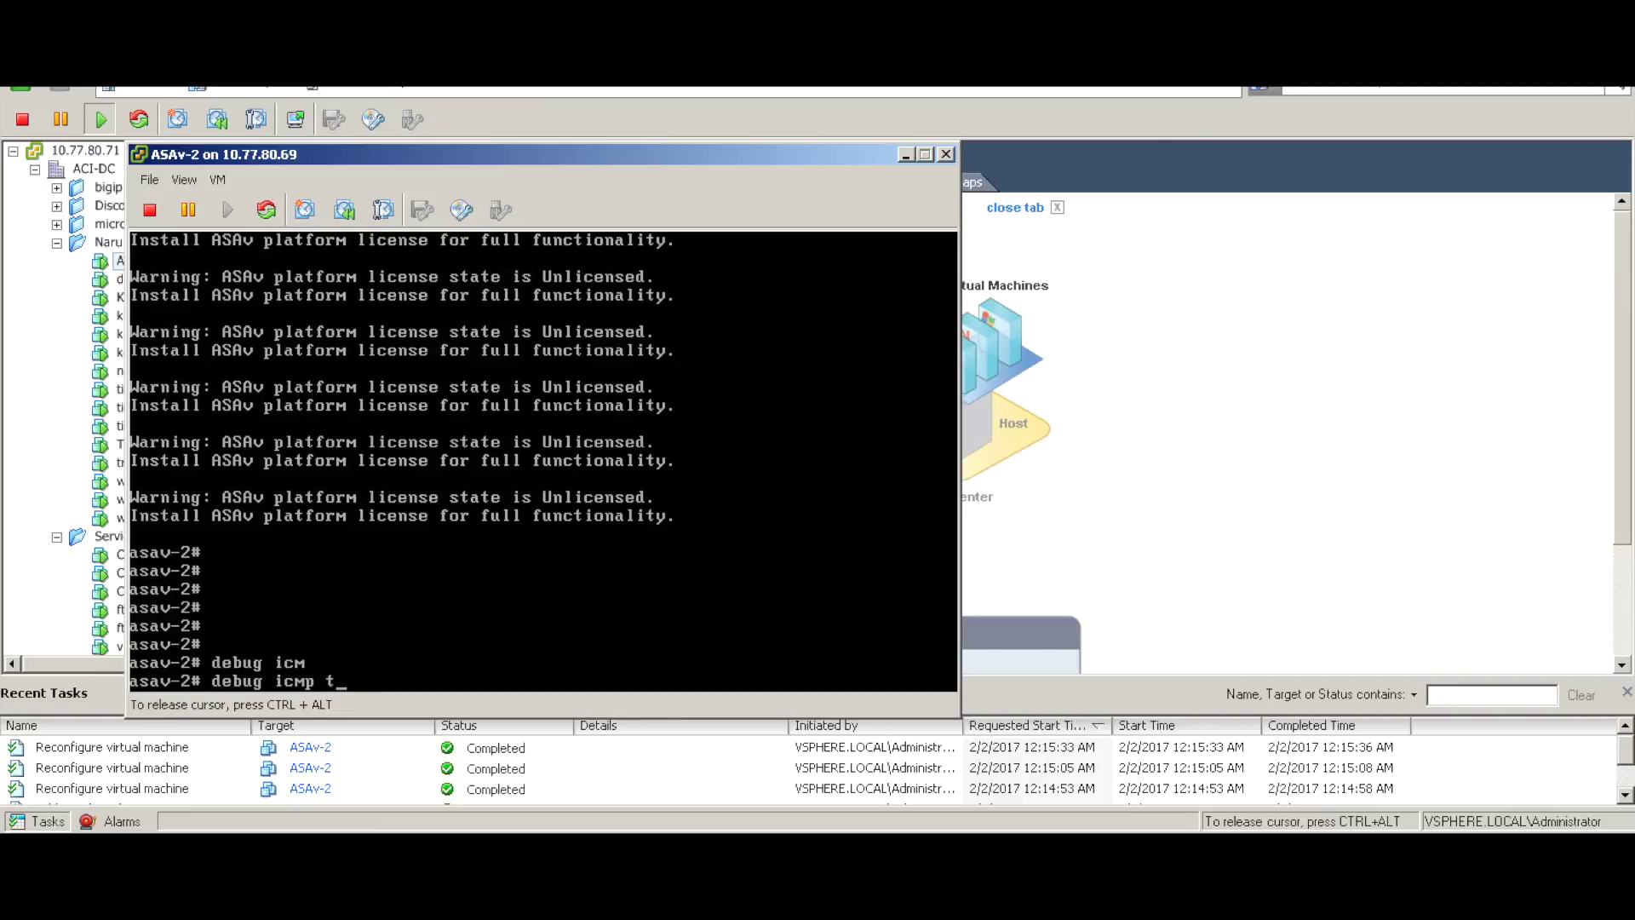
pyautogui.write('tra')
pyautogui.press('Tab')
pyautogui.press('Return')
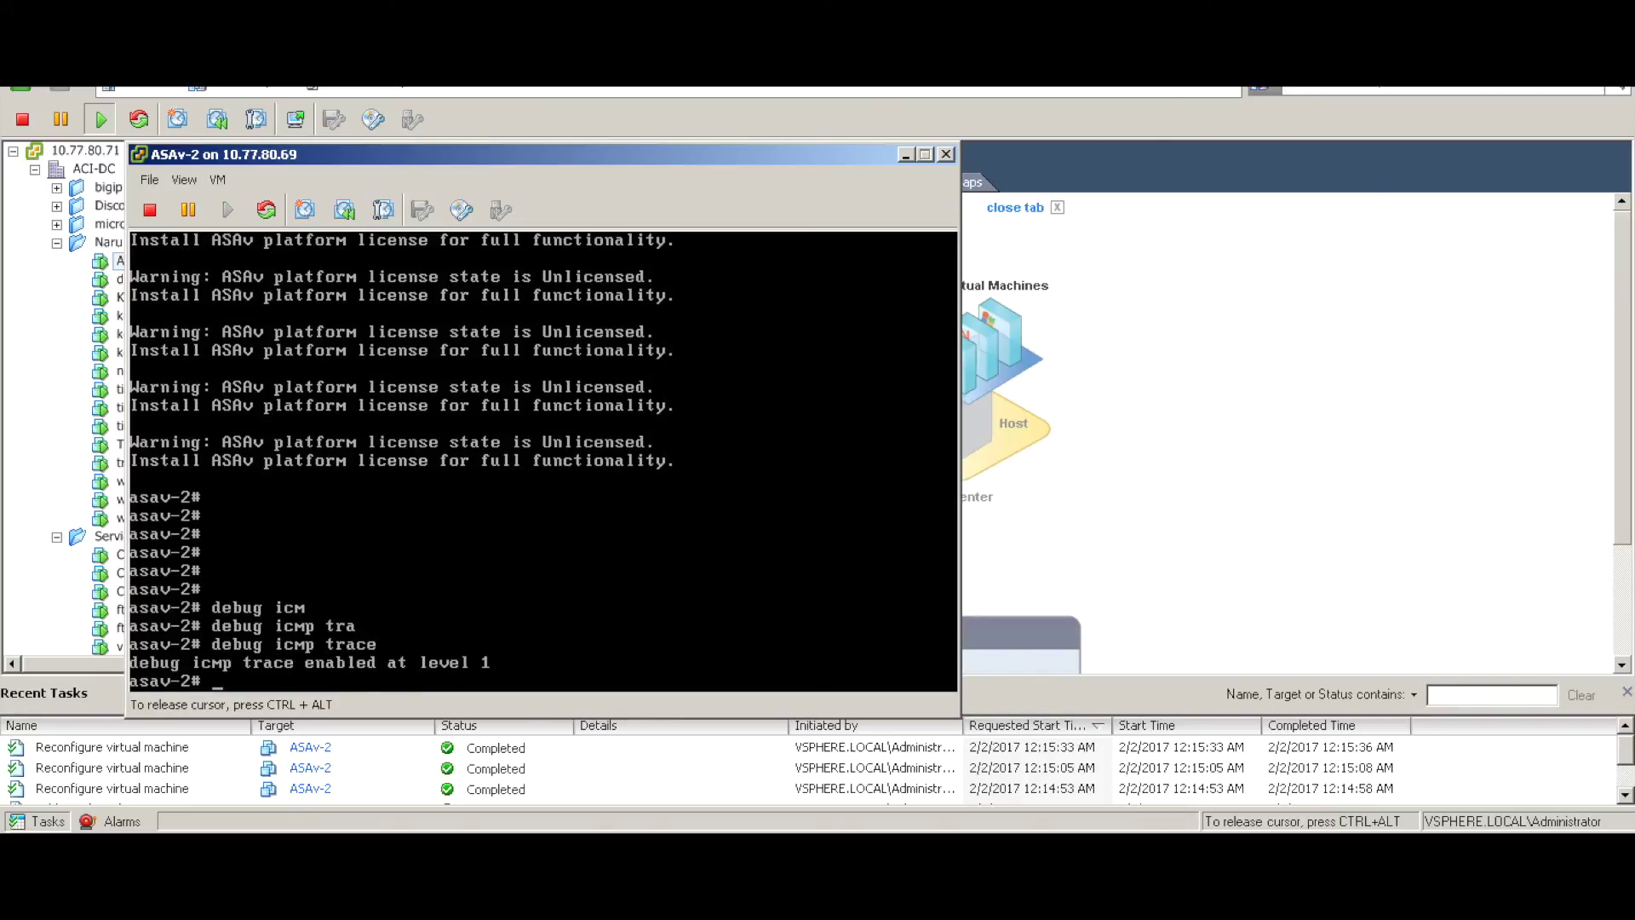
pyautogui.press('Return')
pyautogui.press('Return')
pyautogui.press('Return')
pyautogui.hotkey('ctrl', 'alt')
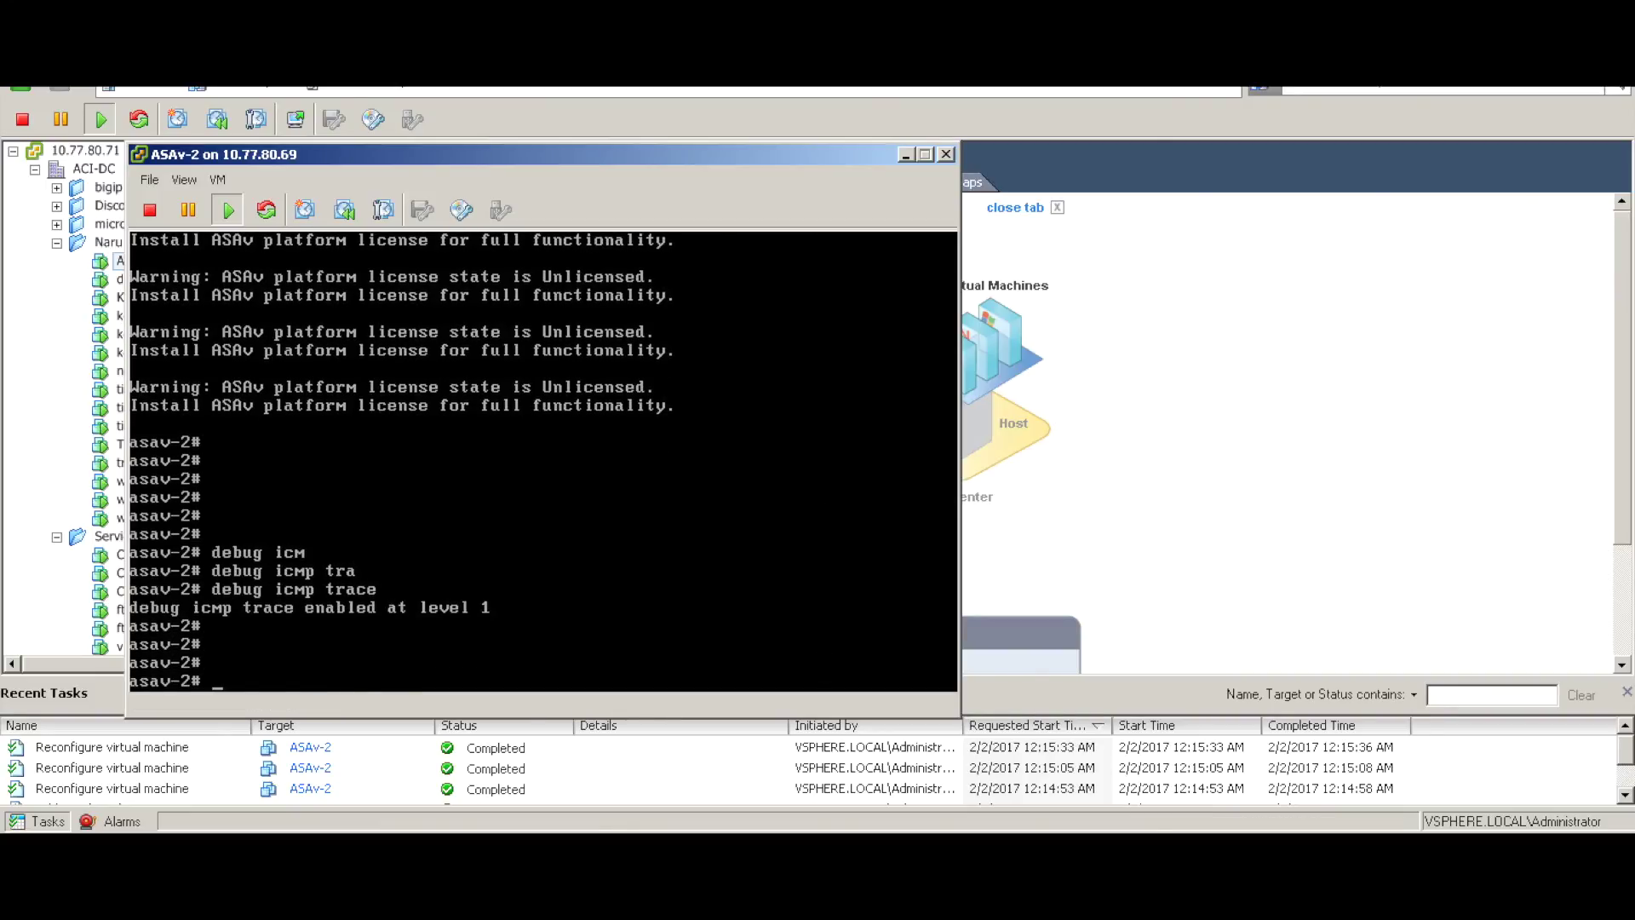
pyautogui.hotkey('alt', 'Tab')
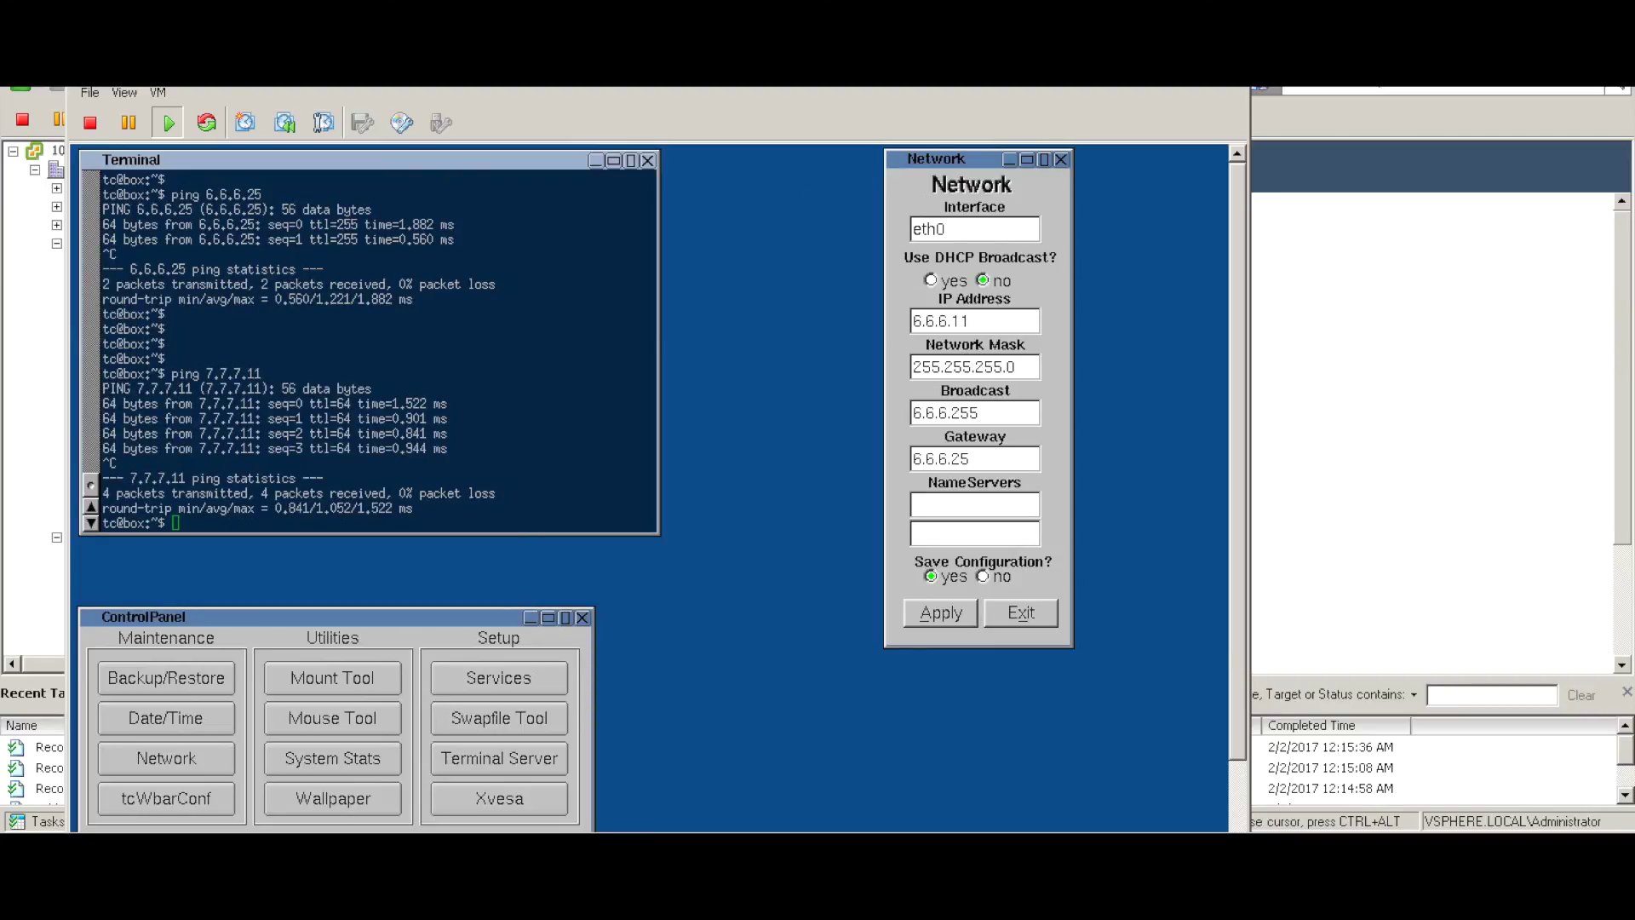
# - Rerun ping 7.7.7.11 and watch ASAv-2's ICMP trace log the echo requests and replies
pyautogui.press('Return')
pyautogui.press('Up')
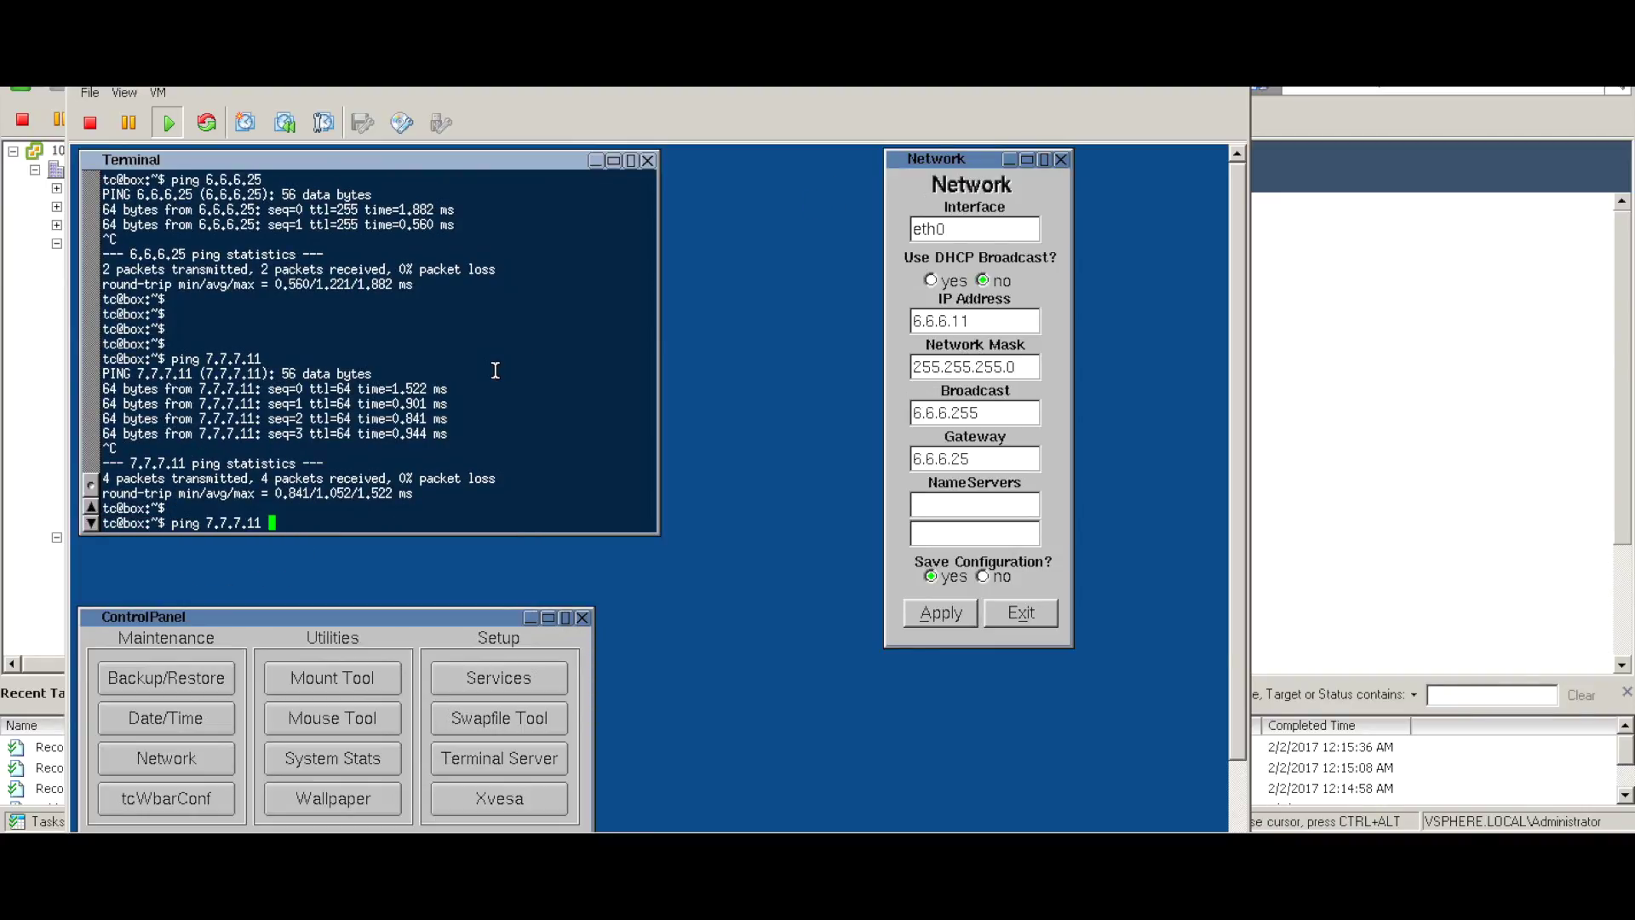
pyautogui.press('Return')
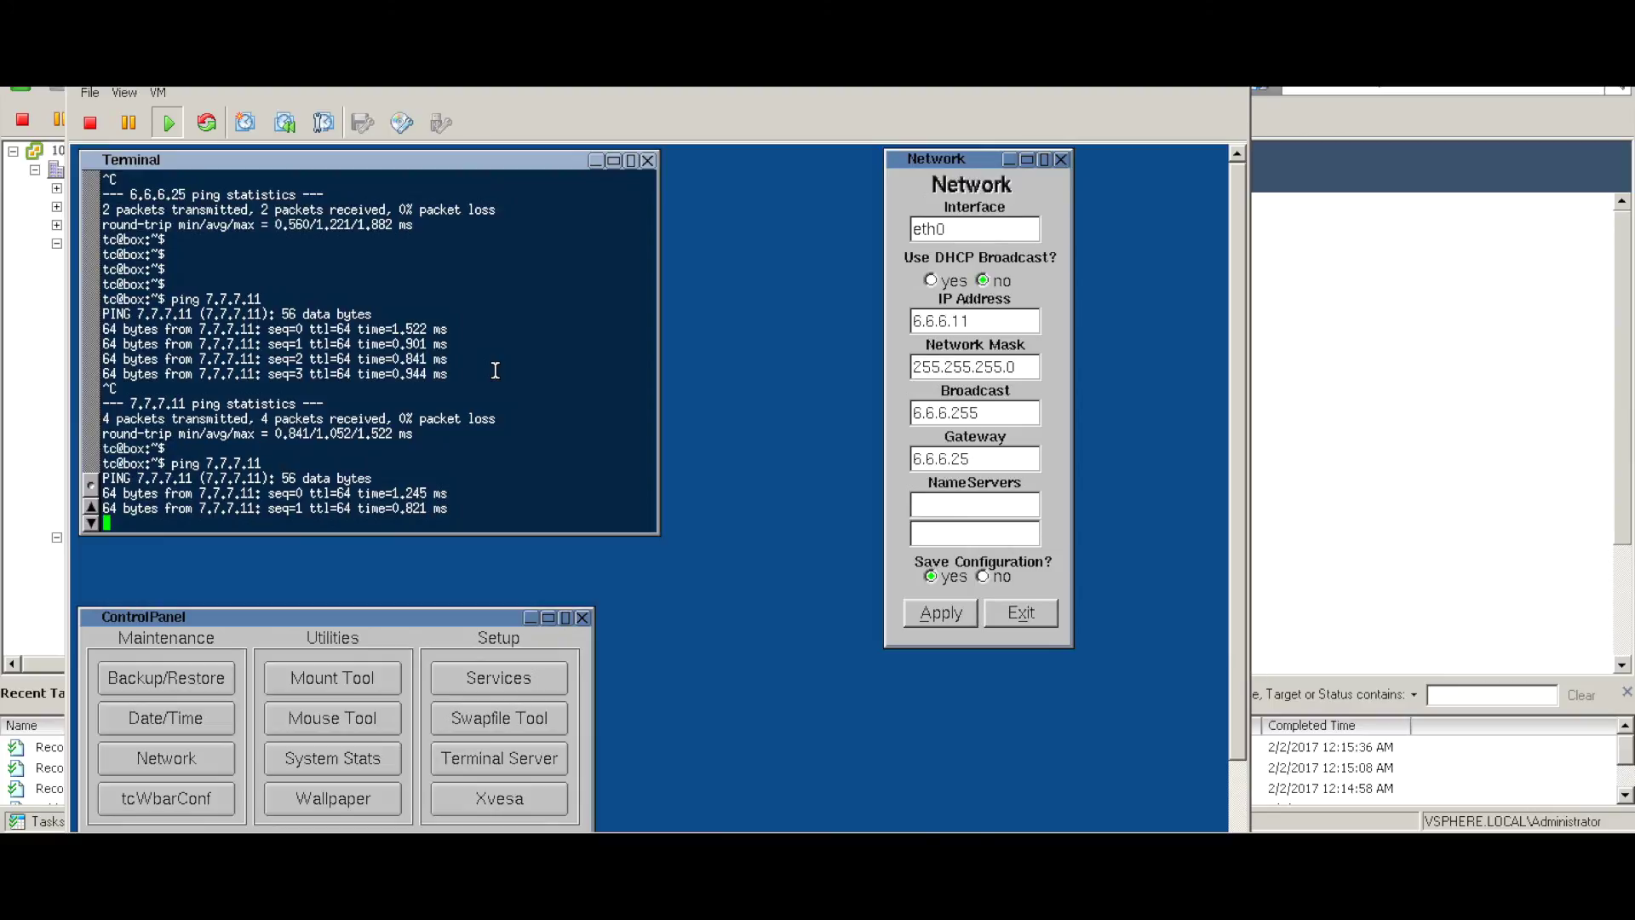
pyautogui.hotkey('alt', 'Tab')
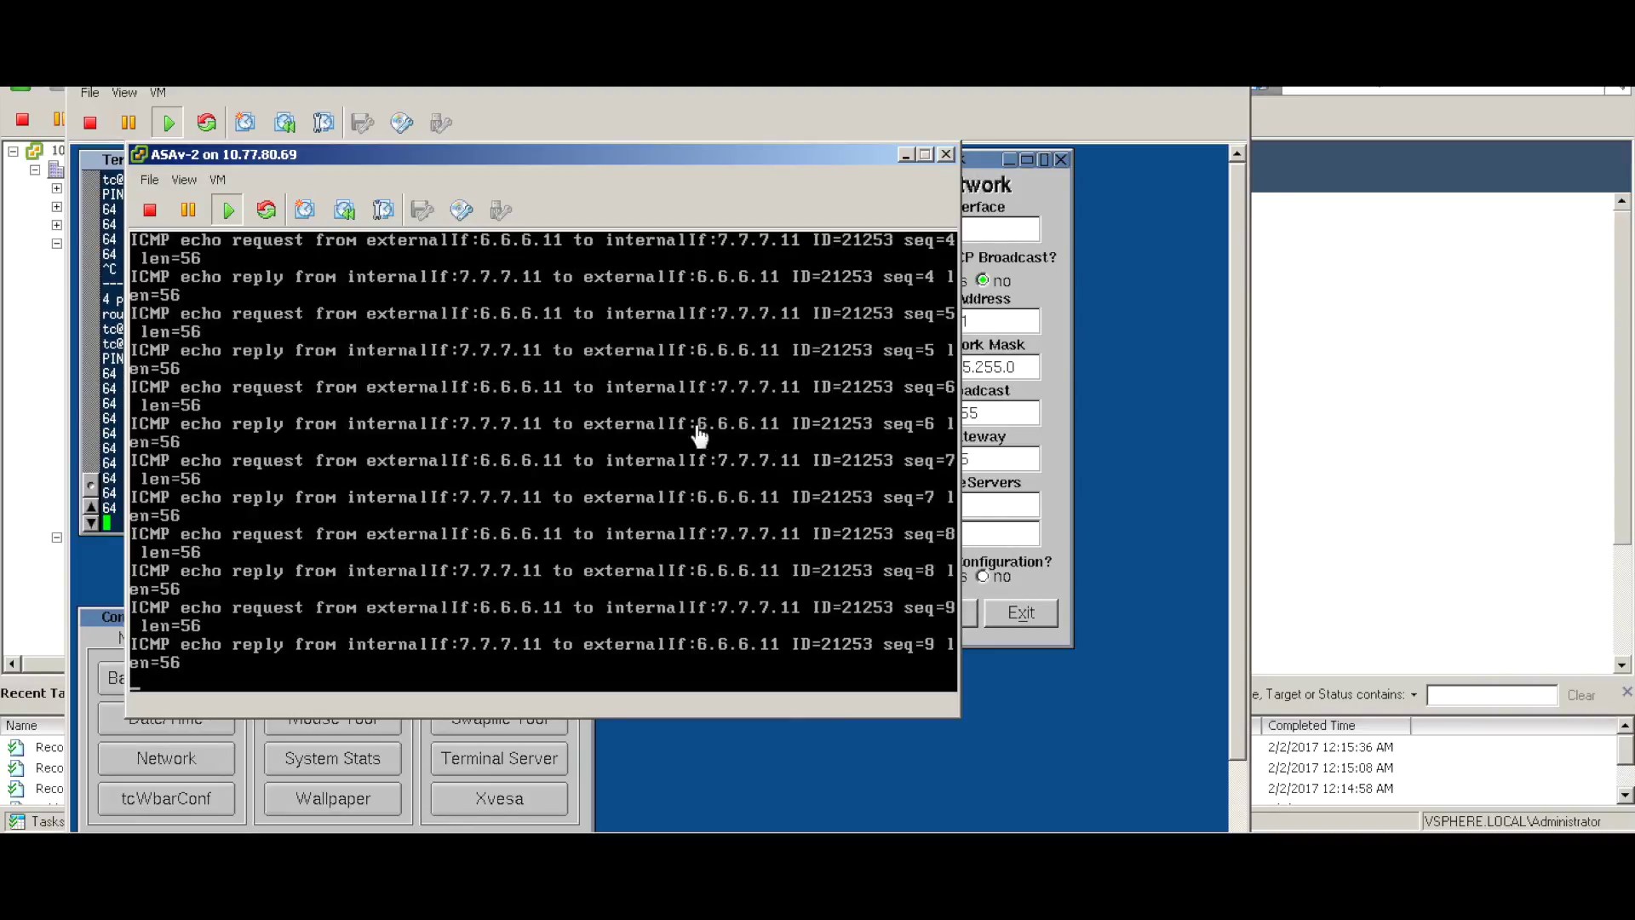
pyautogui.hotkey('alt', 'Tab')
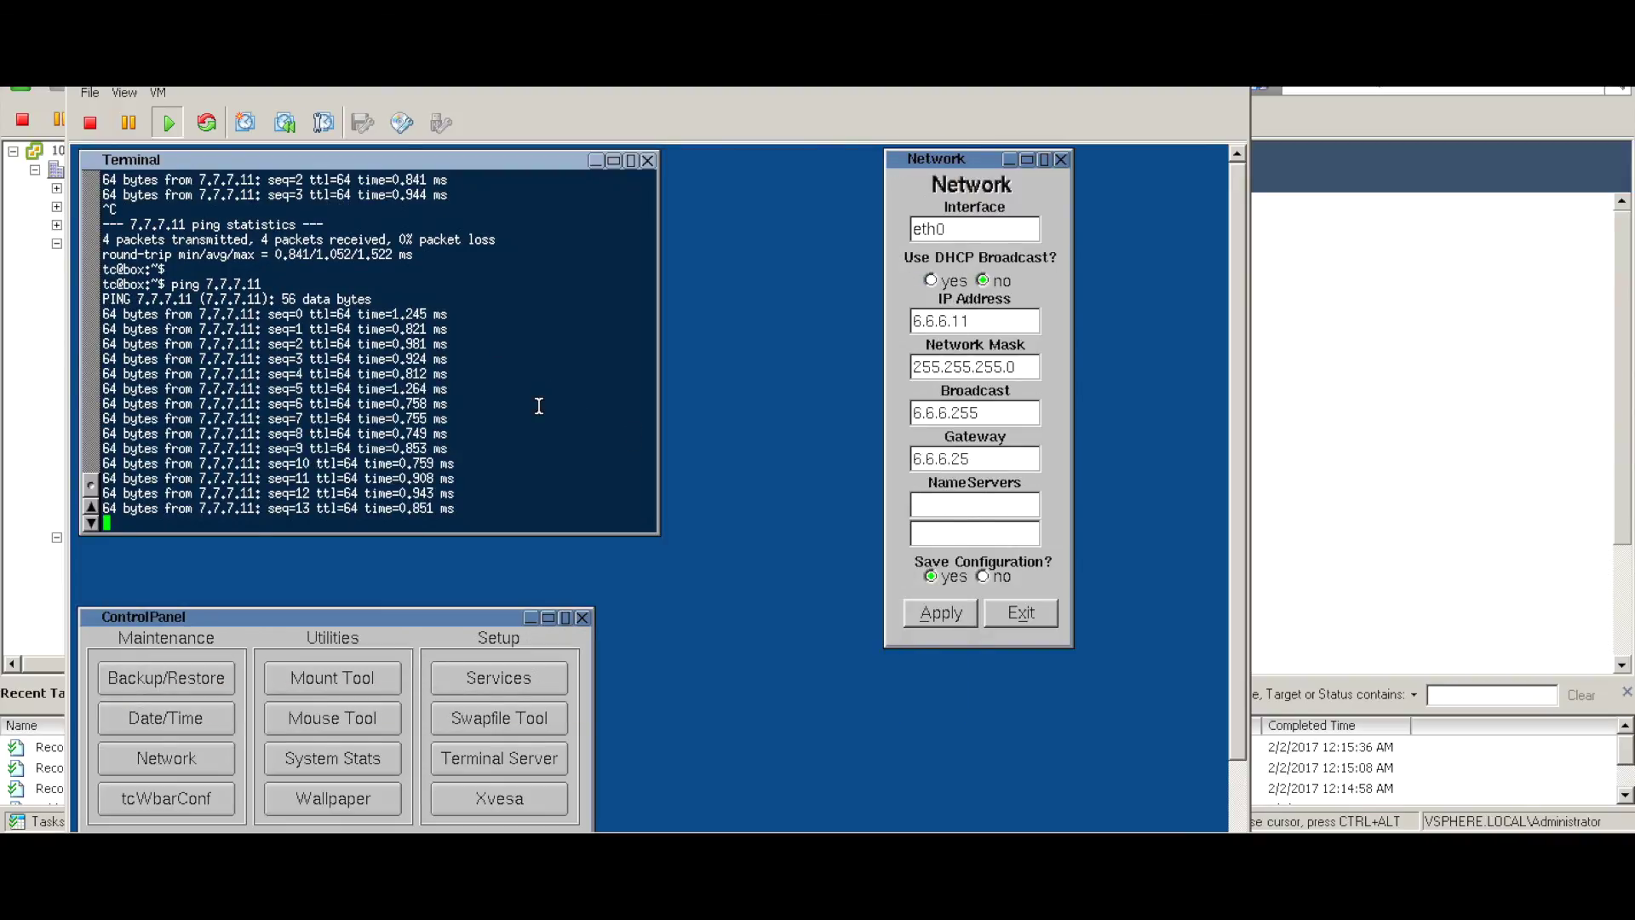
pyautogui.hotkey('ctrl', 'c')
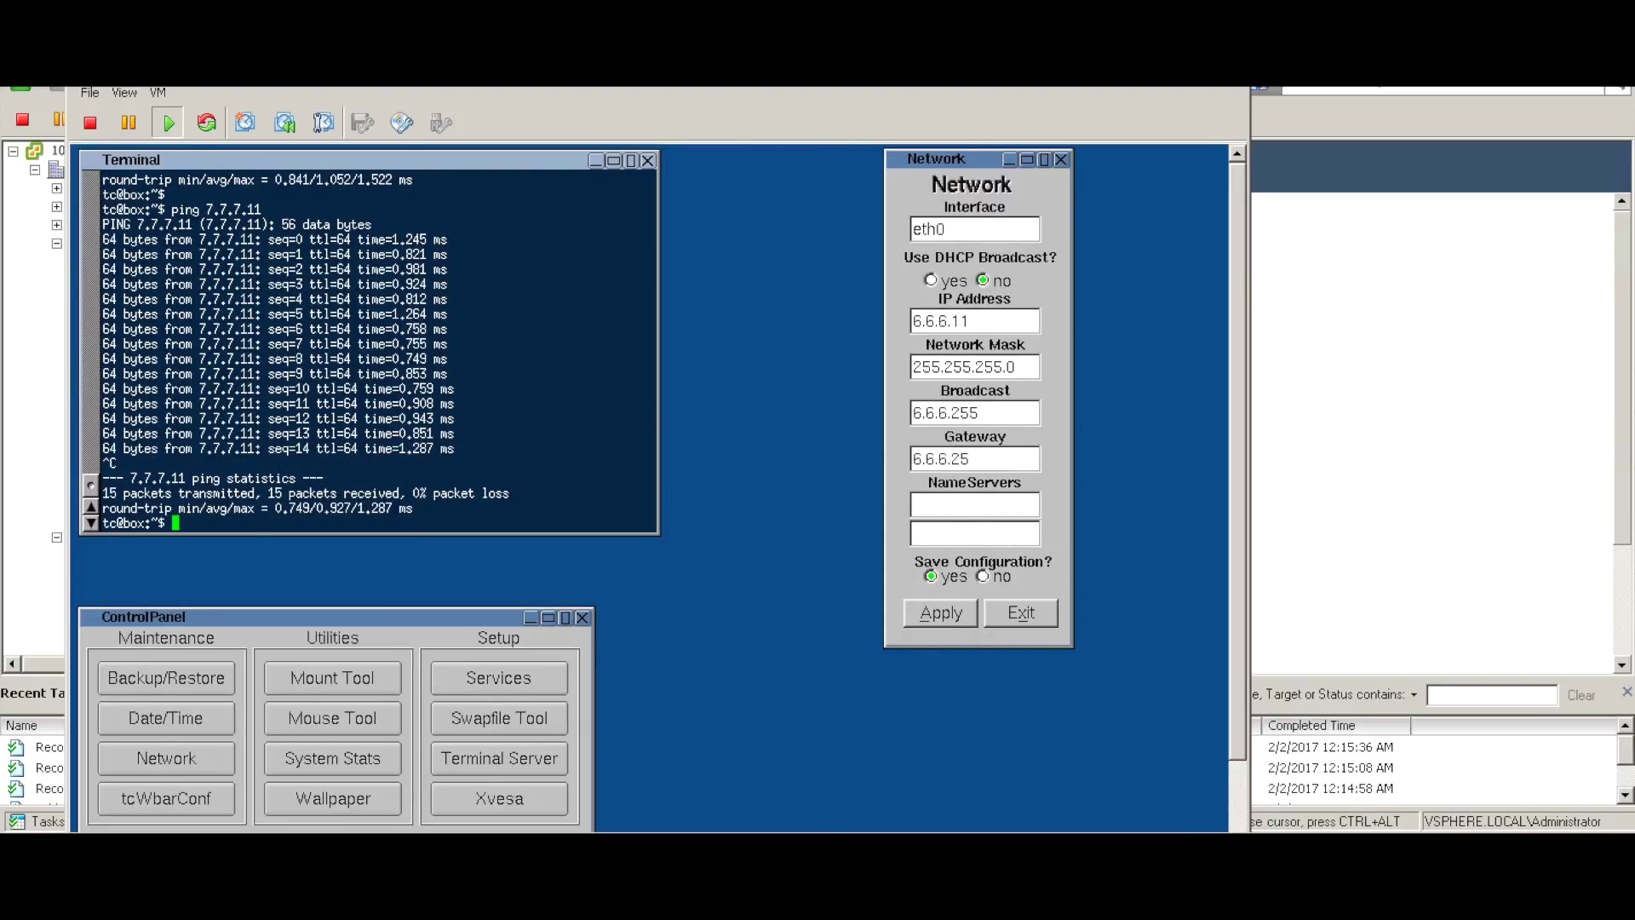